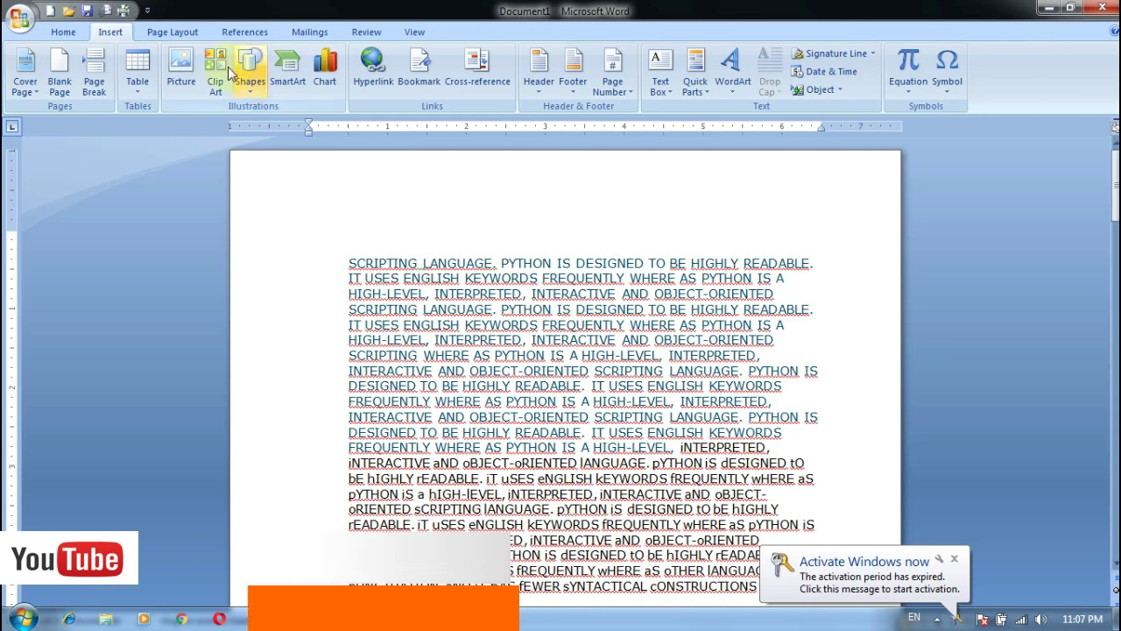
# Add the Mod cover page before the Python text and scroll through it
pyautogui.click(63, 31)
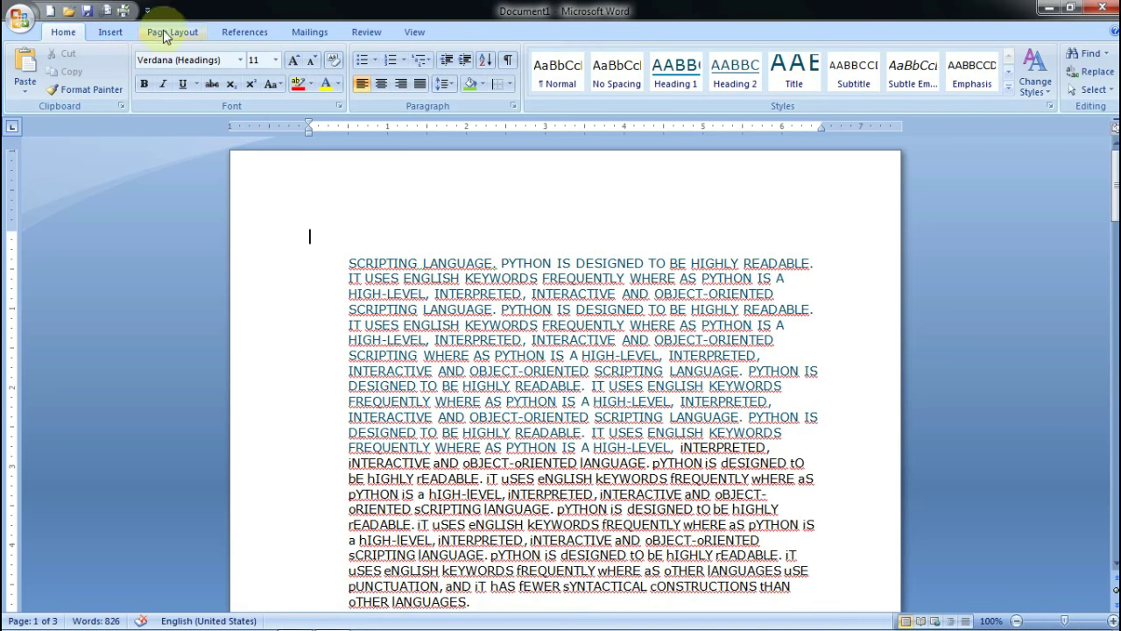
pyautogui.click(107, 33)
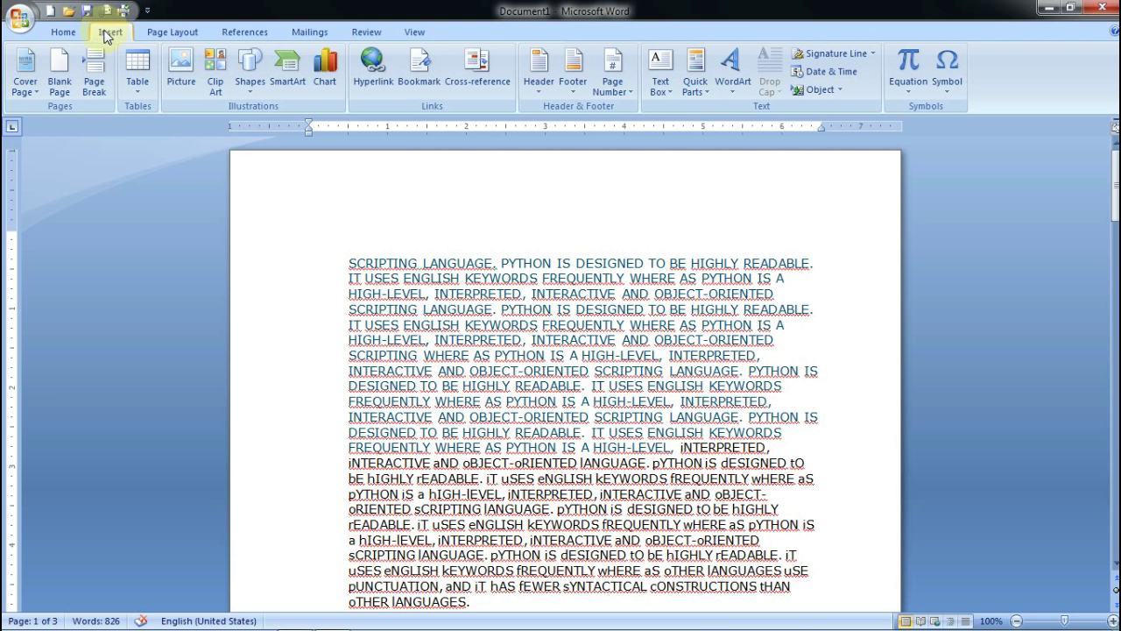
pyautogui.click(20, 89)
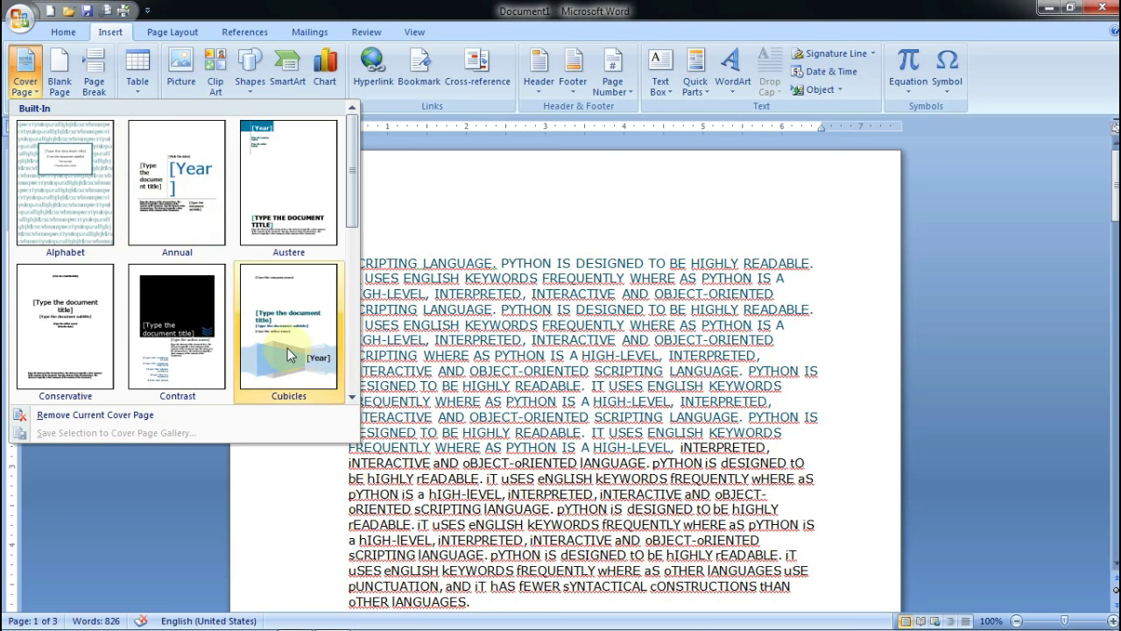
pyautogui.scroll(-2, 339, 289)
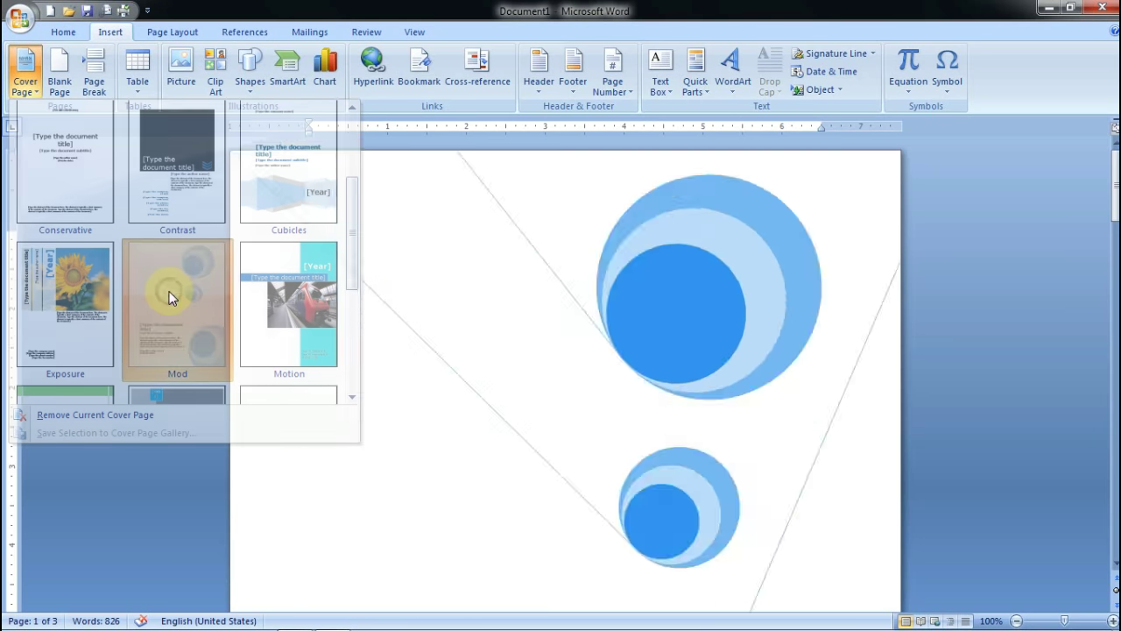
pyautogui.click(169, 291)
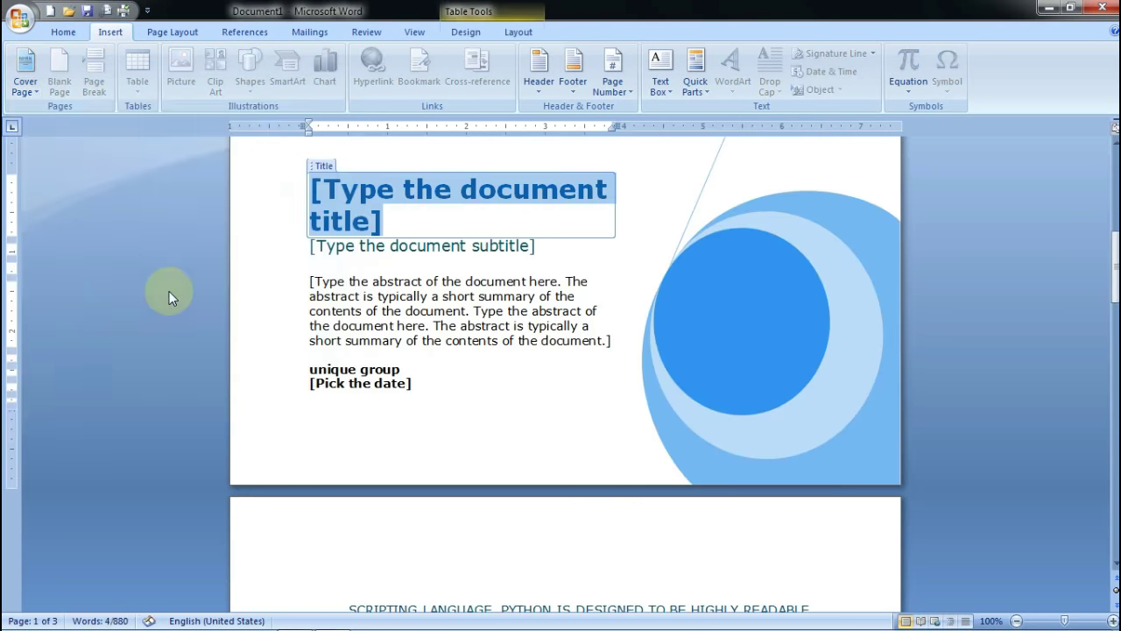
pyautogui.scroll(5, 748, 585)
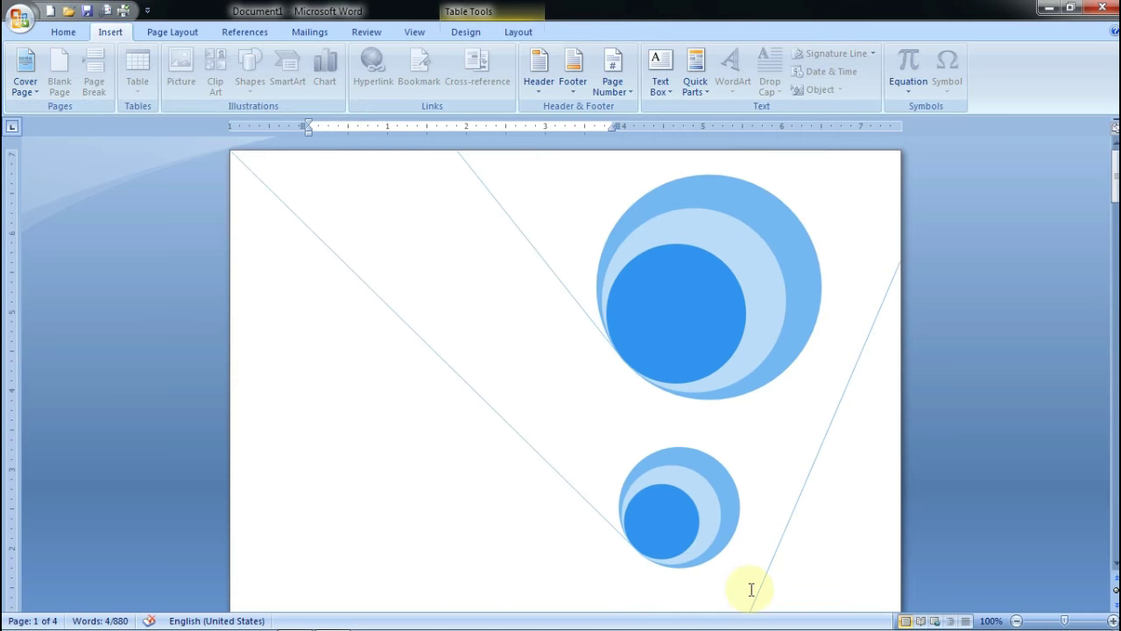
pyautogui.scroll(-10, 747, 585)
pyautogui.scroll(-6, 746, 584)
pyautogui.scroll(7, 744, 582)
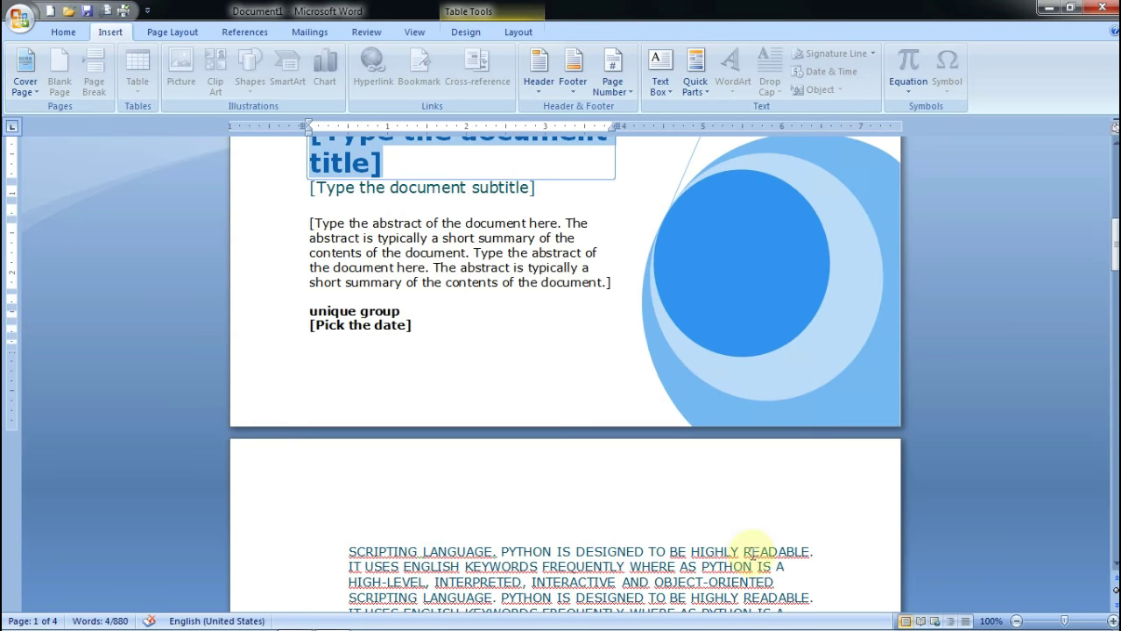
pyautogui.scroll(5, 671, 521)
# Replace the cover with Alphabet, then Austere, and undo the cover pages
pyautogui.click(26, 65)
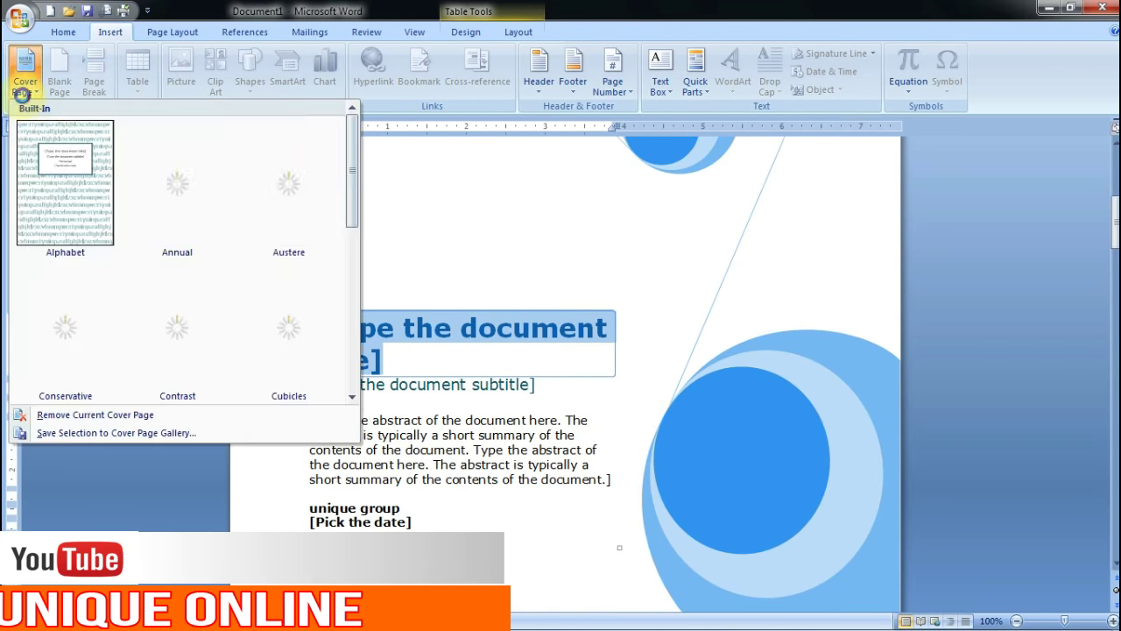
pyautogui.click(83, 170)
pyautogui.scroll(1, 565, 373)
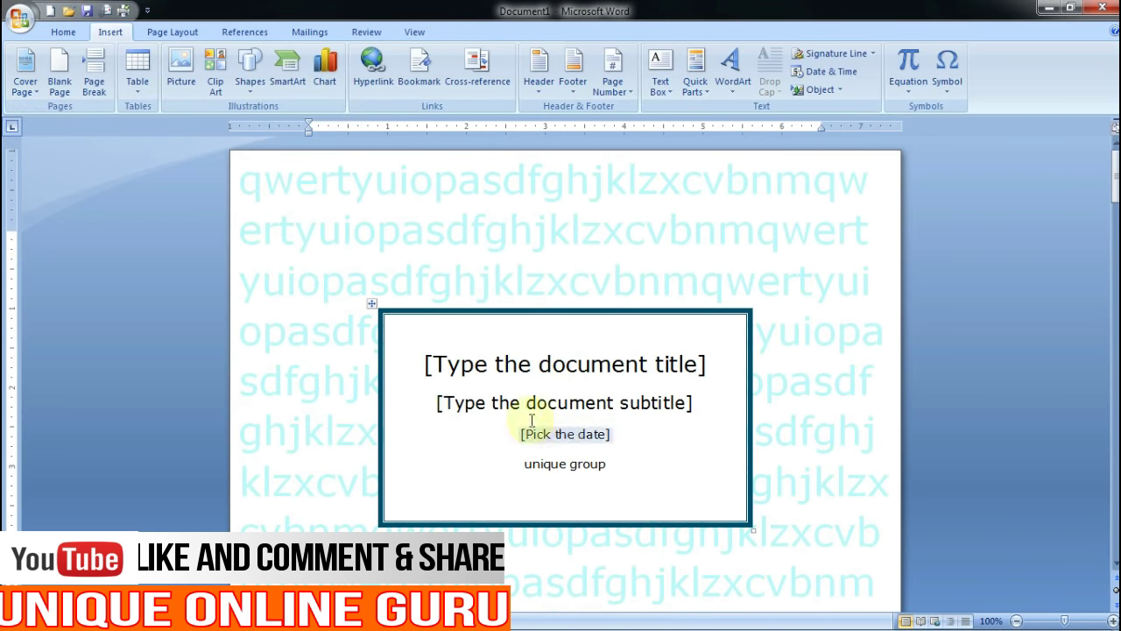
pyautogui.click(24, 76)
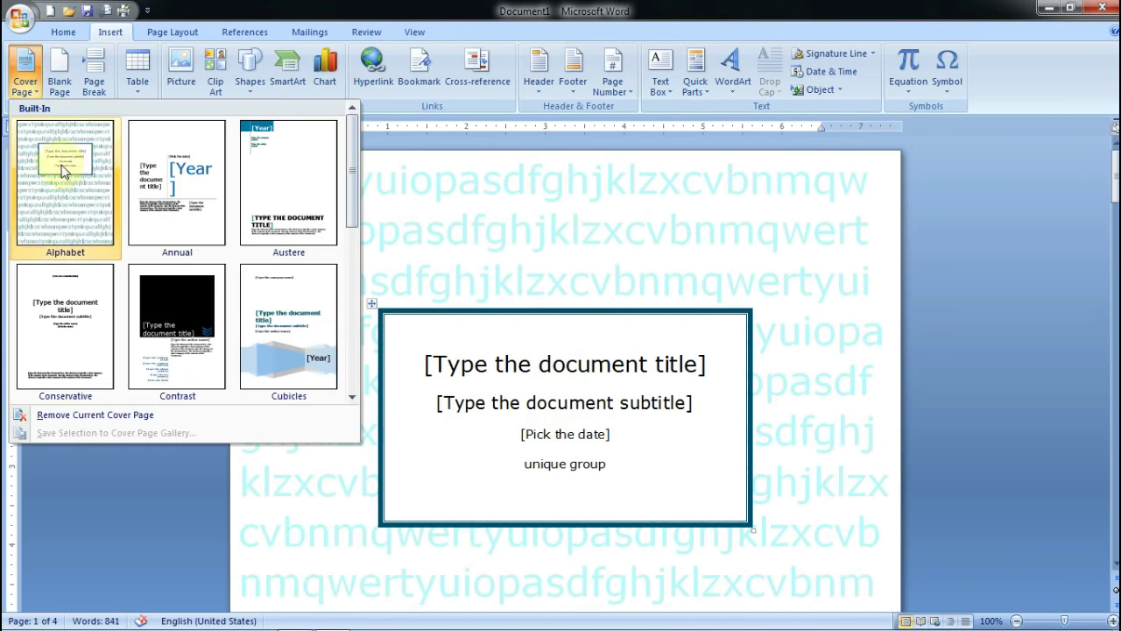
pyautogui.click(278, 214)
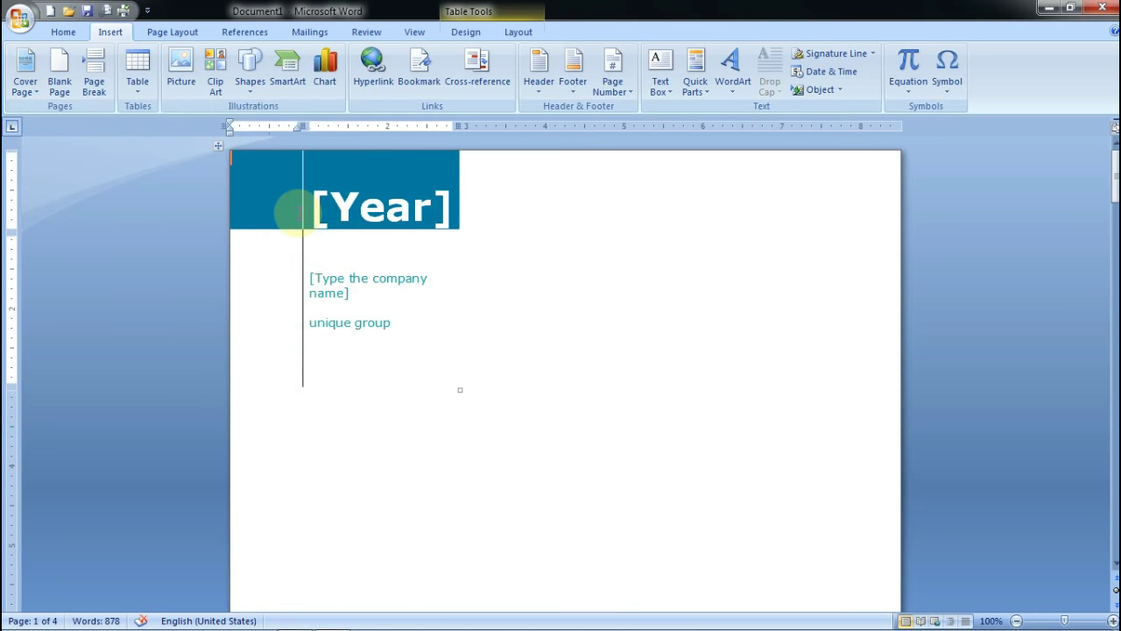
pyautogui.hotkey('ctrl', 'z')
pyautogui.hotkey('ctrl', 'z')
pyautogui.hotkey('ctrl', 'z')
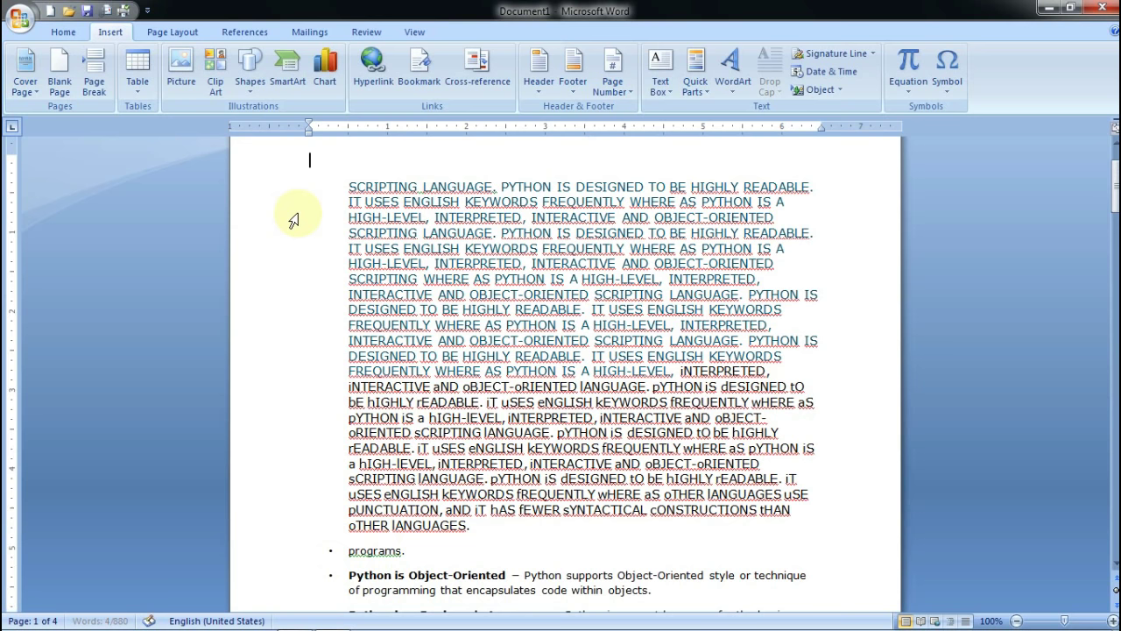
# Insert blank pages before the text and after 'oTHER lANGUAGES.'
pyautogui.scroll(2, 571, 566)
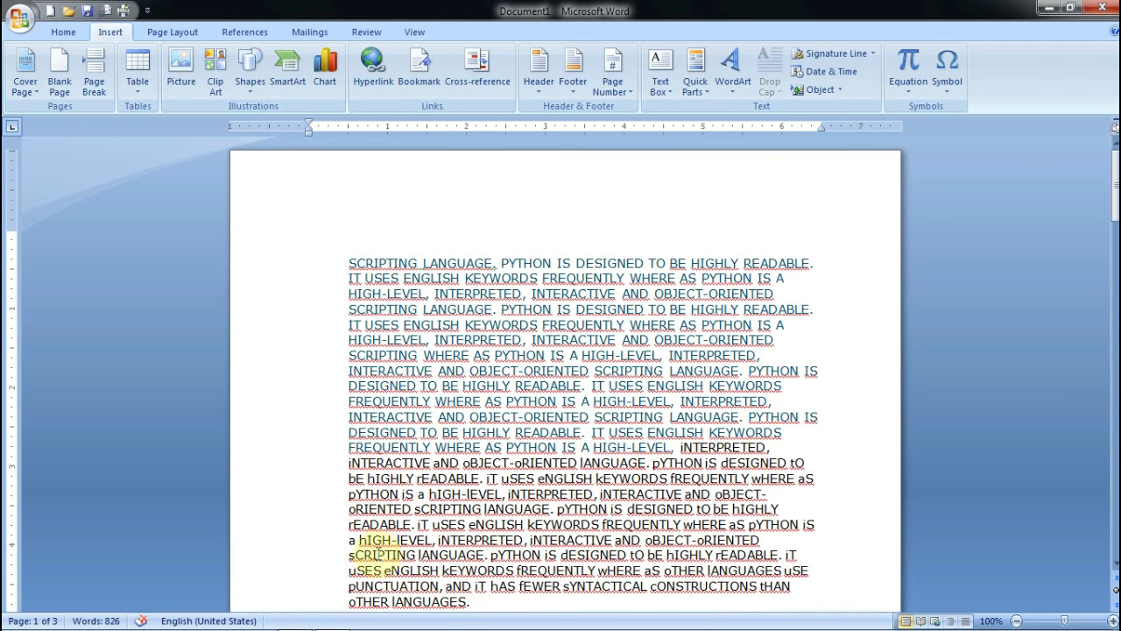
pyautogui.click(66, 94)
pyautogui.scroll(4, 559, 460)
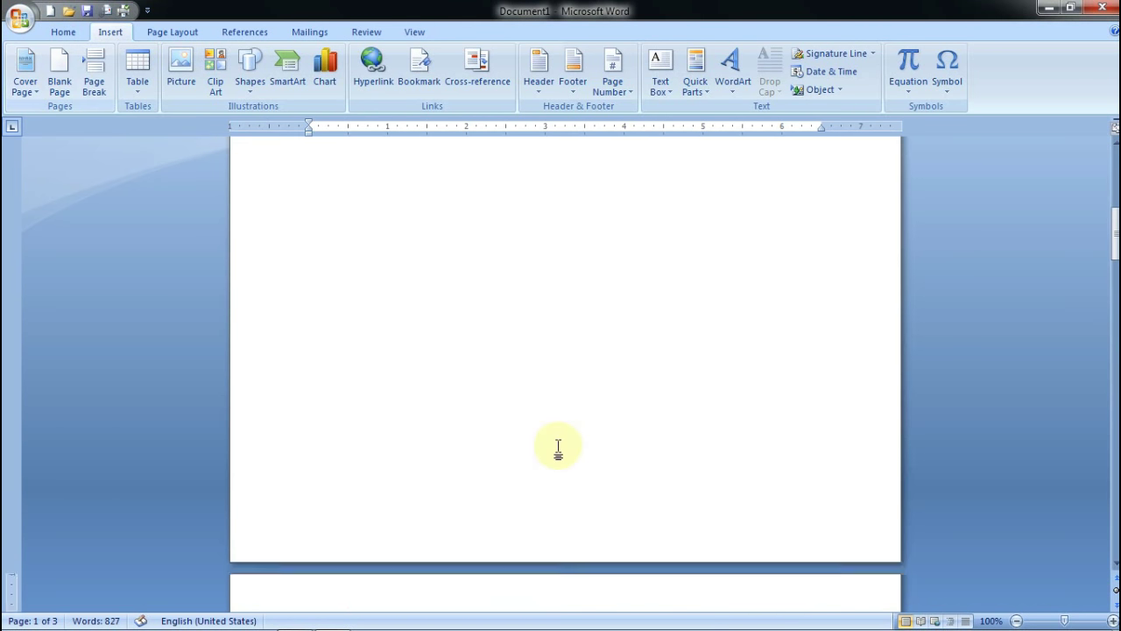
pyautogui.scroll(-10, 524, 384)
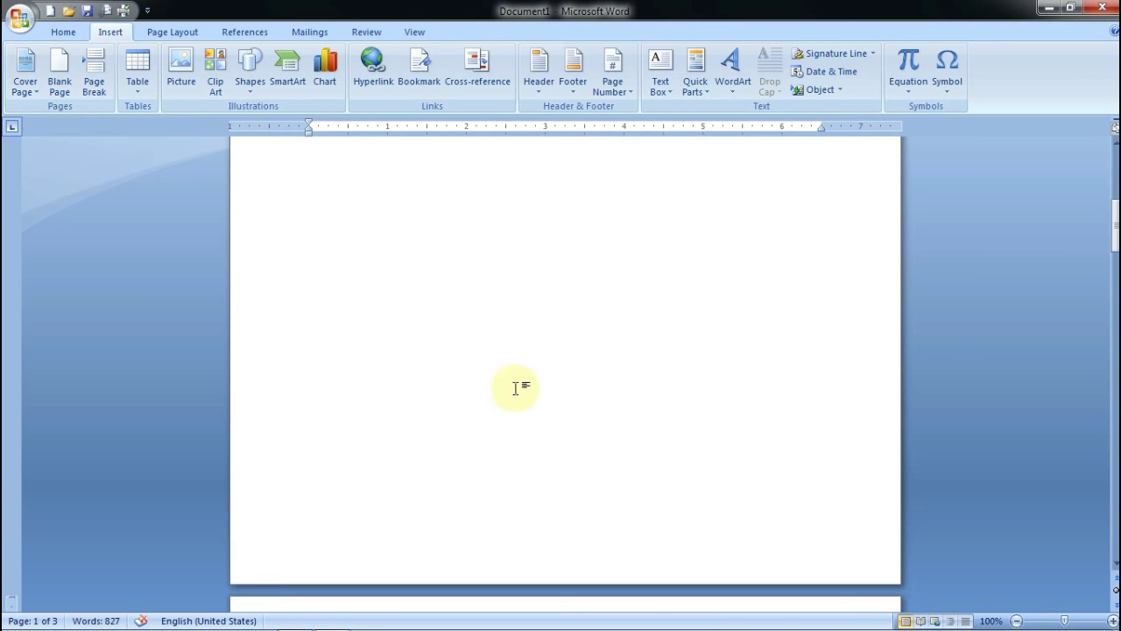
pyautogui.scroll(-6, 524, 384)
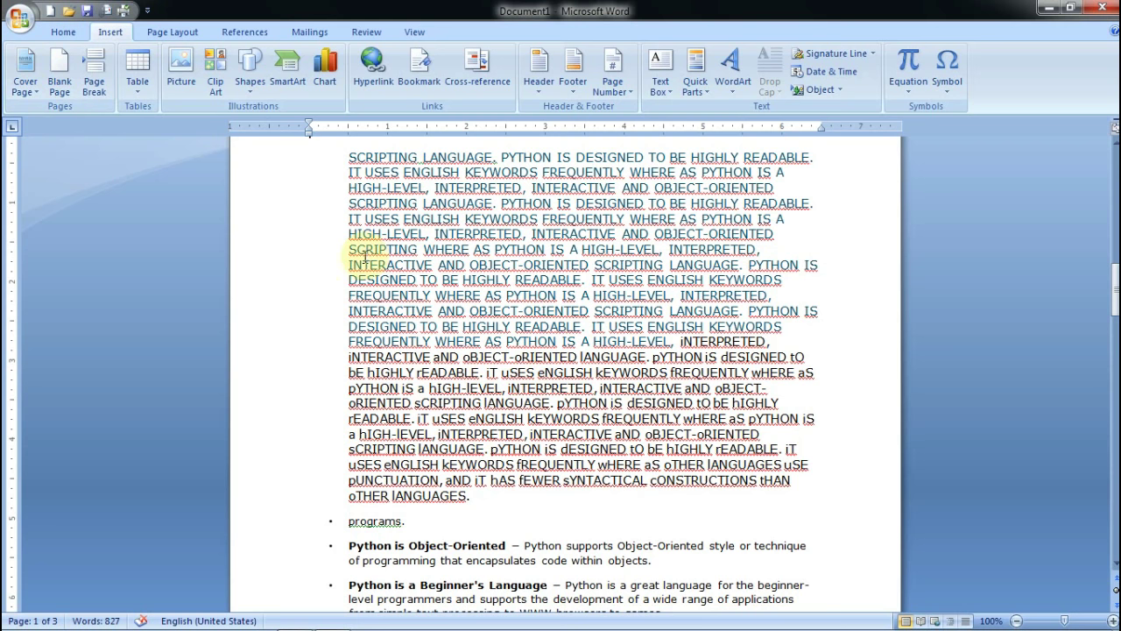
pyautogui.click(476, 496)
pyautogui.click(60, 71)
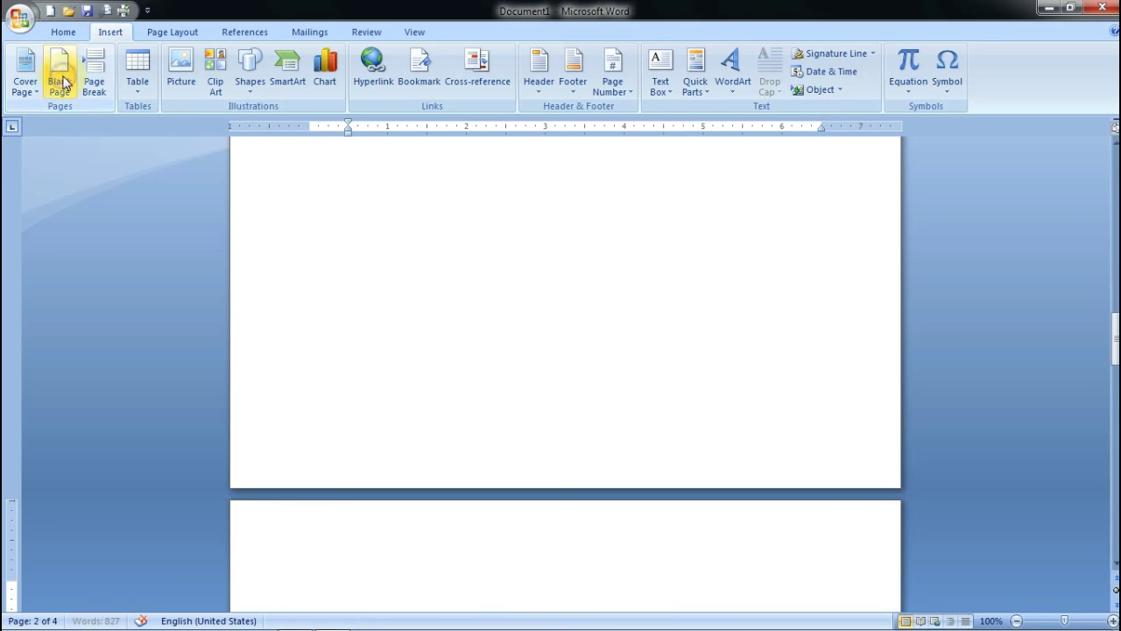
# Review the new pages and insert a page break at the insertion point
pyautogui.scroll(10, 646, 395)
pyautogui.scroll(-10, 508, 478)
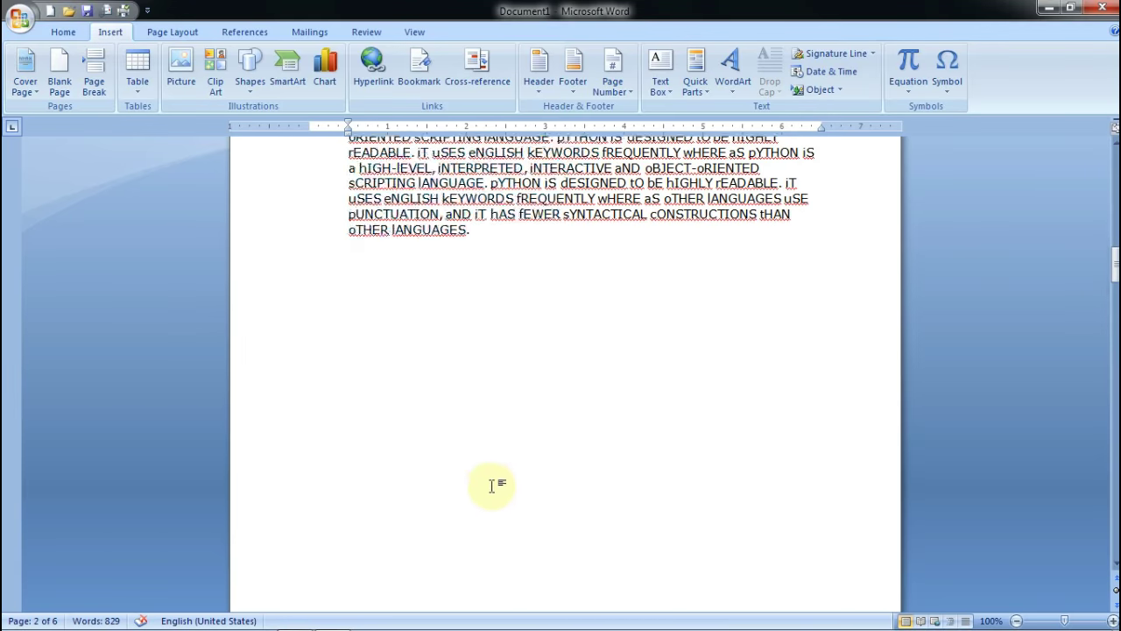
pyautogui.scroll(-10, 518, 477)
pyautogui.scroll(8, 518, 477)
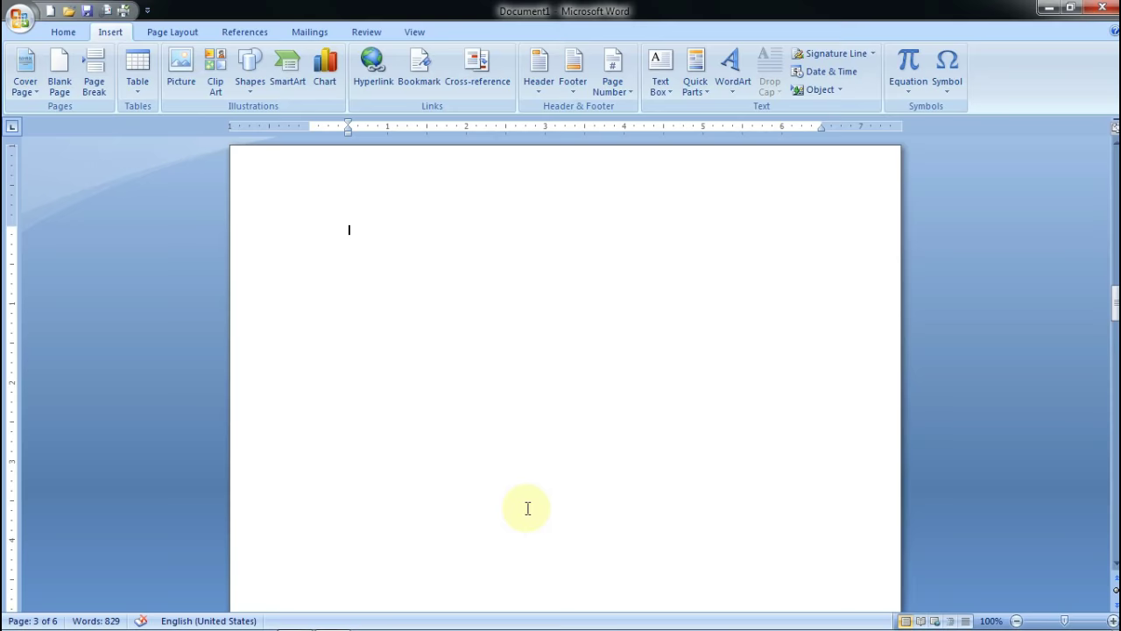
pyautogui.scroll(6, 517, 526)
pyautogui.scroll(10, 490, 543)
pyautogui.scroll(9, 503, 539)
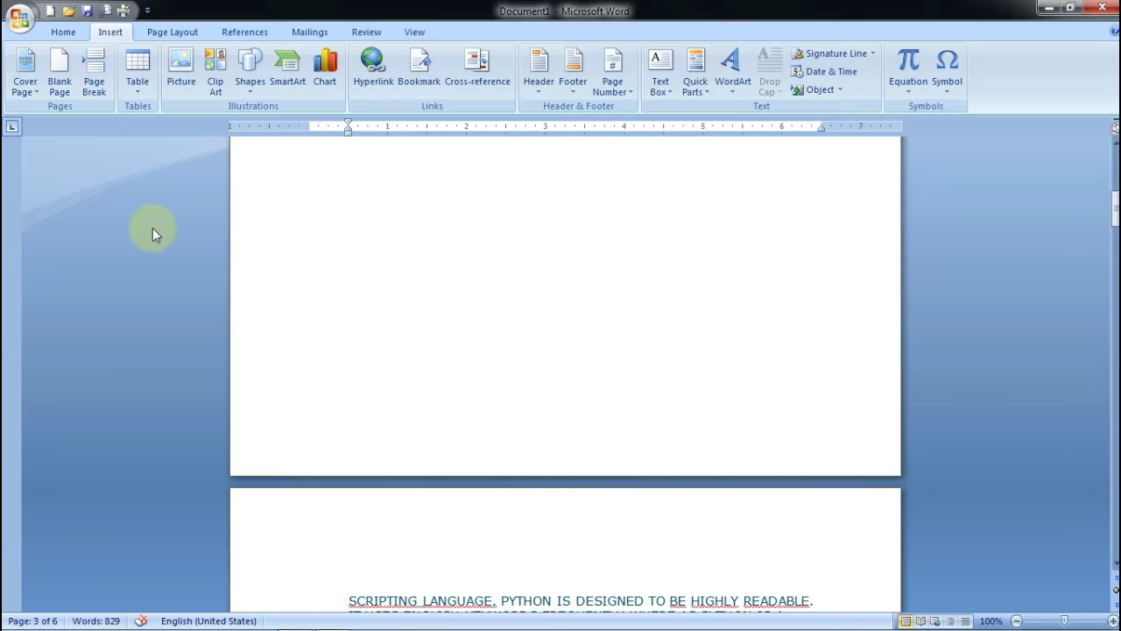
pyautogui.click(94, 70)
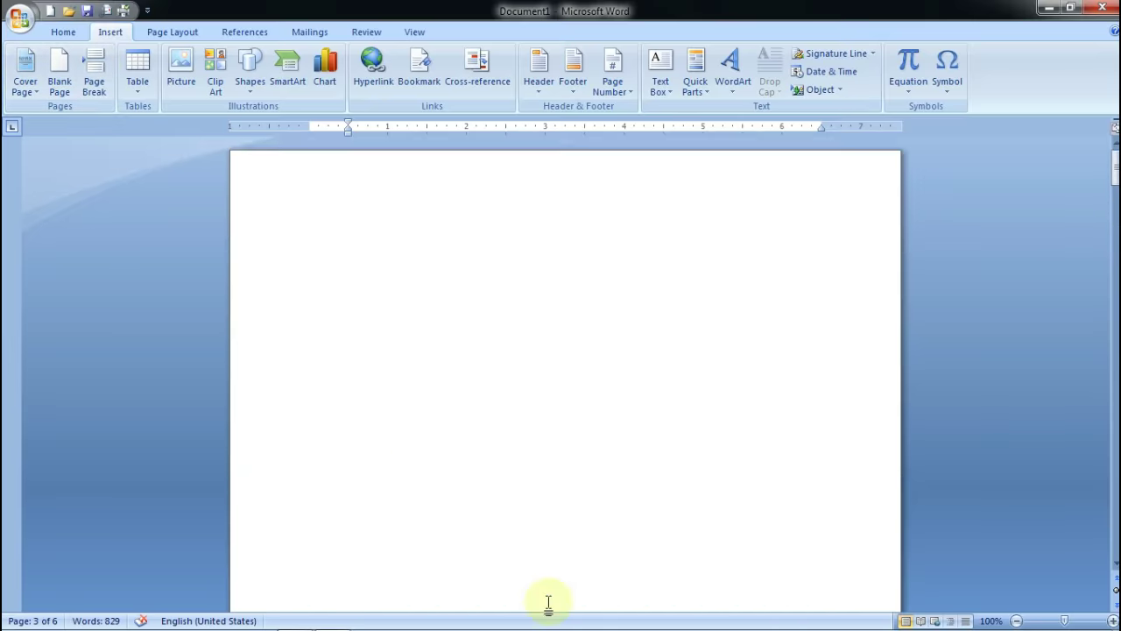
# Undo the page break and blank pages, then start a new paragraph after INTERPRETED
pyautogui.hotkey('ctrl', 'z')
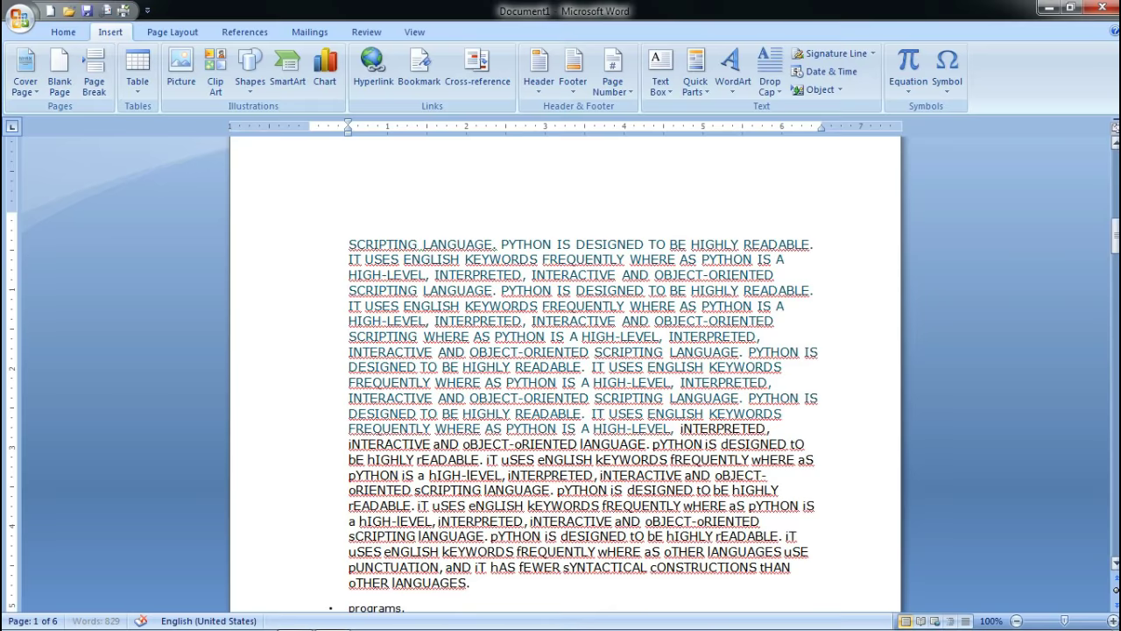
pyautogui.hotkey('ctrl', 'z')
pyautogui.click(63, 32)
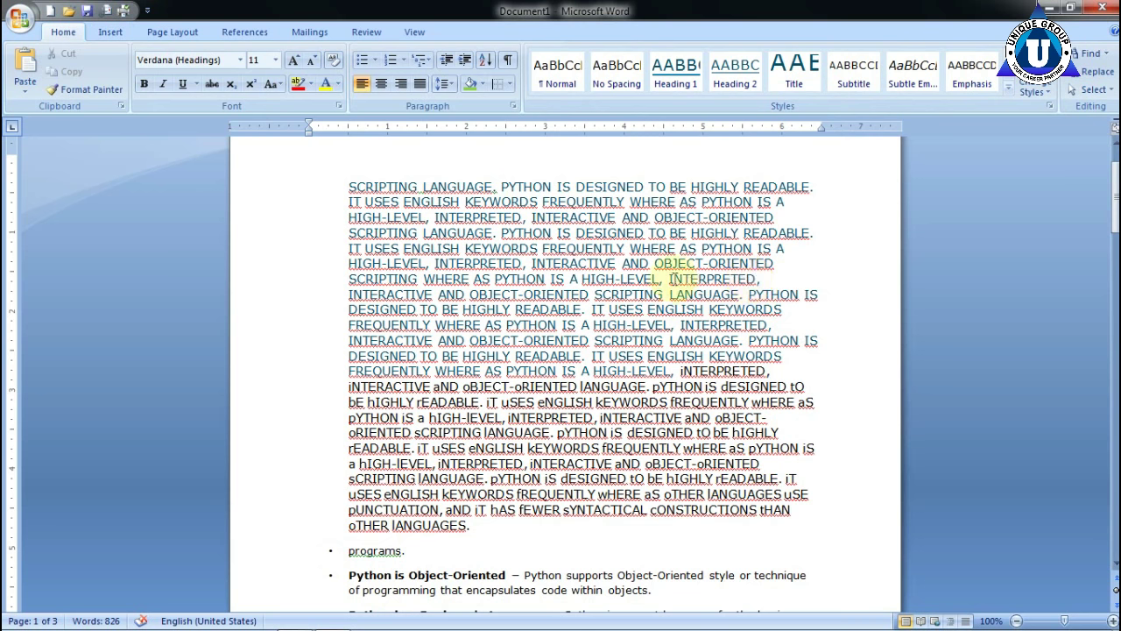
pyautogui.moveTo(671, 278); pyautogui.dragTo(749, 281)
pyautogui.click(759, 279)
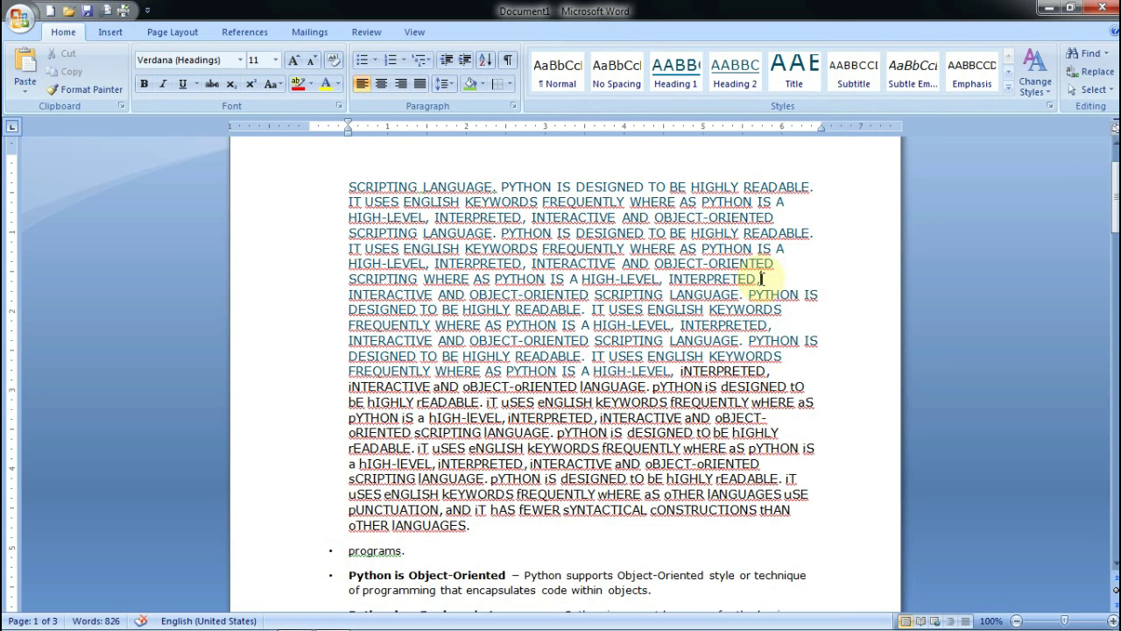
pyautogui.press('Return')
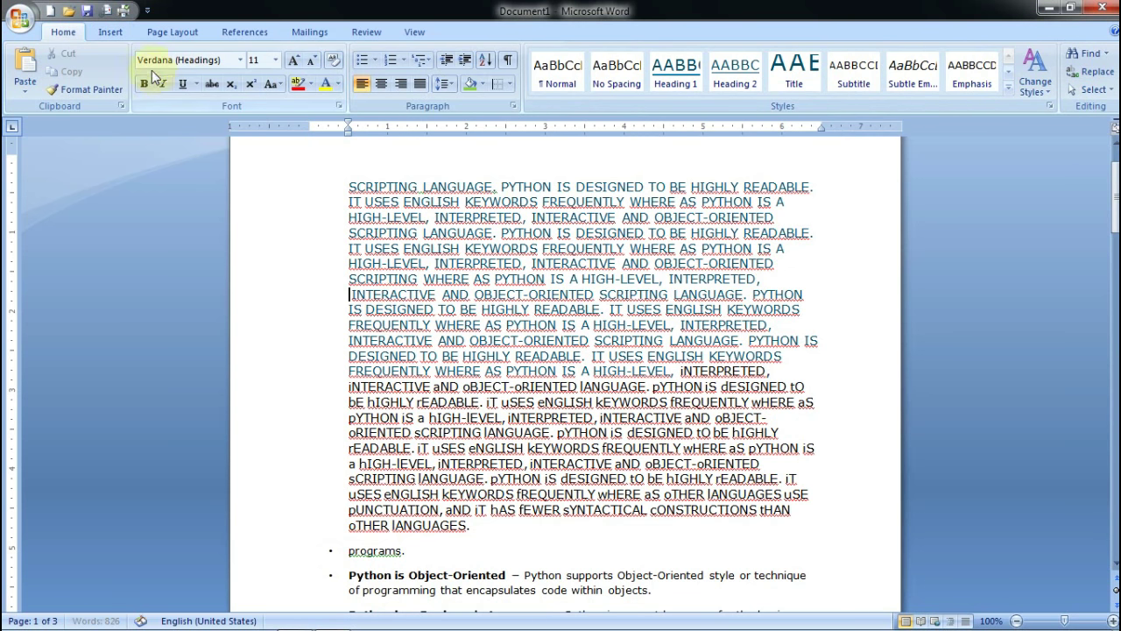
# Insert a page break after INTERPRETED, then remove it again
pyautogui.click(109, 31)
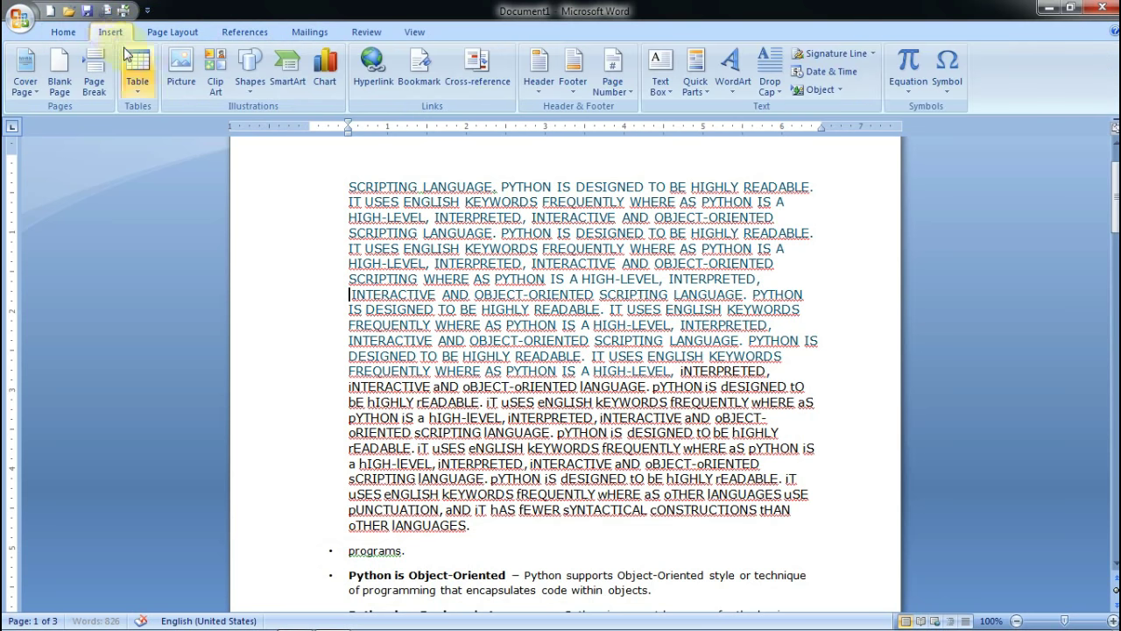
pyautogui.click(99, 84)
pyautogui.scroll(10, 683, 508)
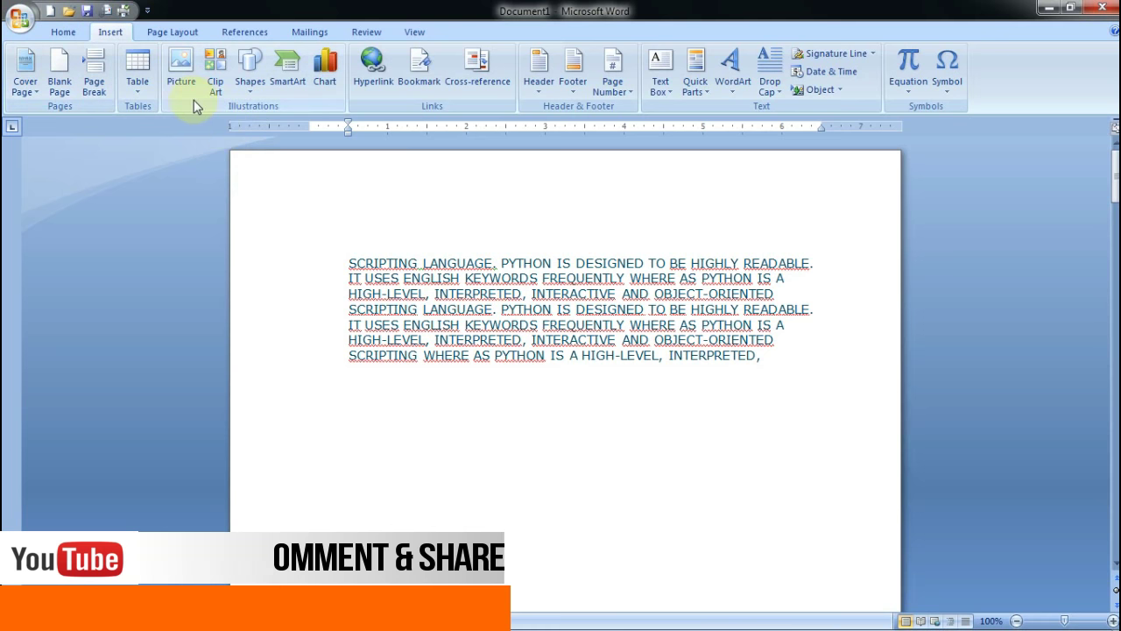
pyautogui.press('BackSpace')
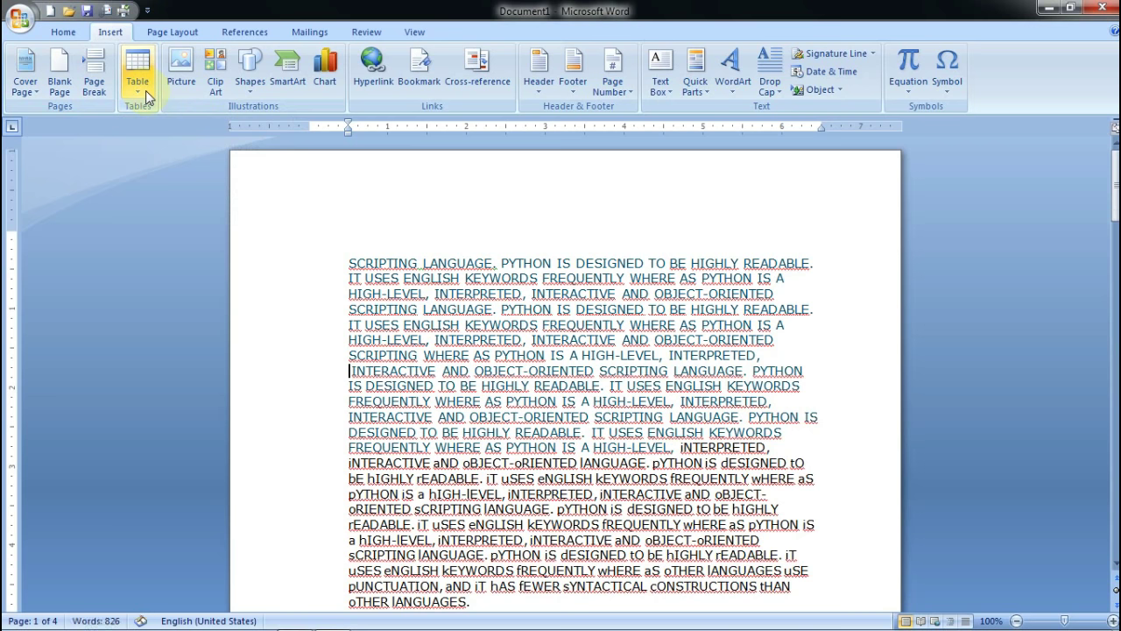
# Add an empty line above the first paragraph of the text
pyautogui.click(349, 262)
pyautogui.press('Return')
pyautogui.press('Return')
pyautogui.press('Return')
pyautogui.press('Return')
pyautogui.press('Return')
pyautogui.press('Return')
pyautogui.press('Return')
pyautogui.press('Return')
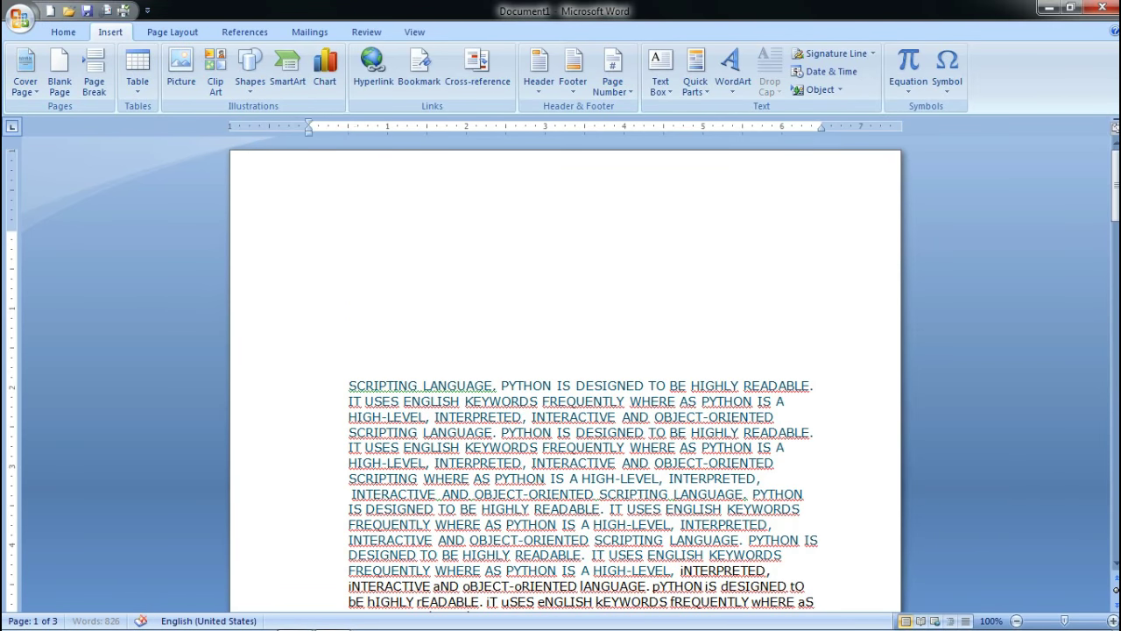
pyautogui.click(347, 263)
# Insert a table of 5 columns and 2 rows above the Python text
pyautogui.click(136, 85)
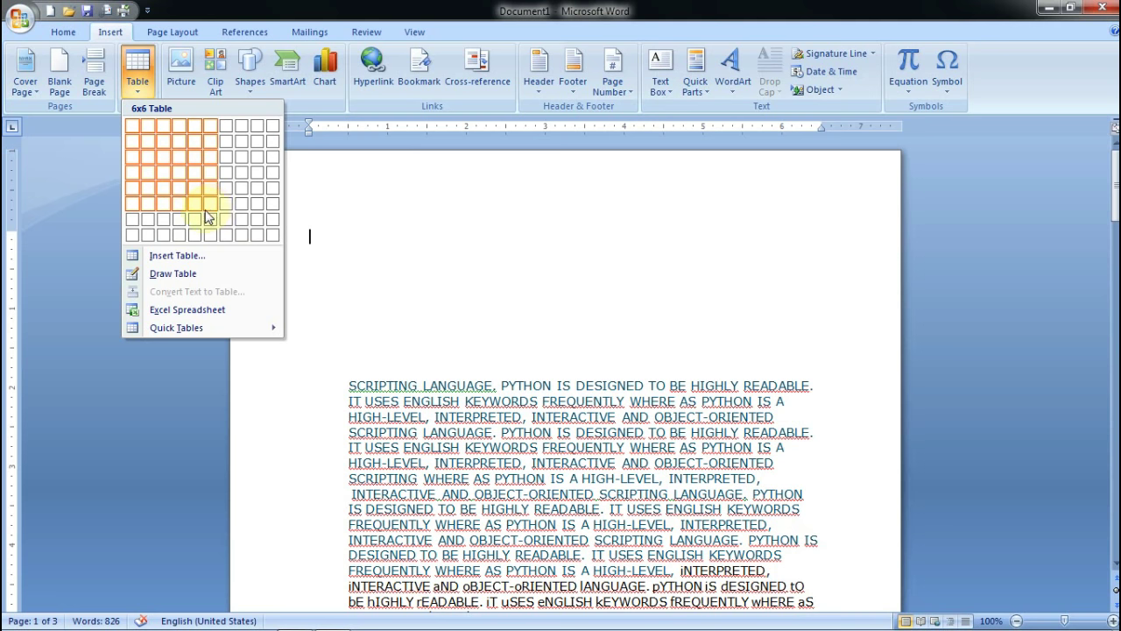
pyautogui.click(188, 255)
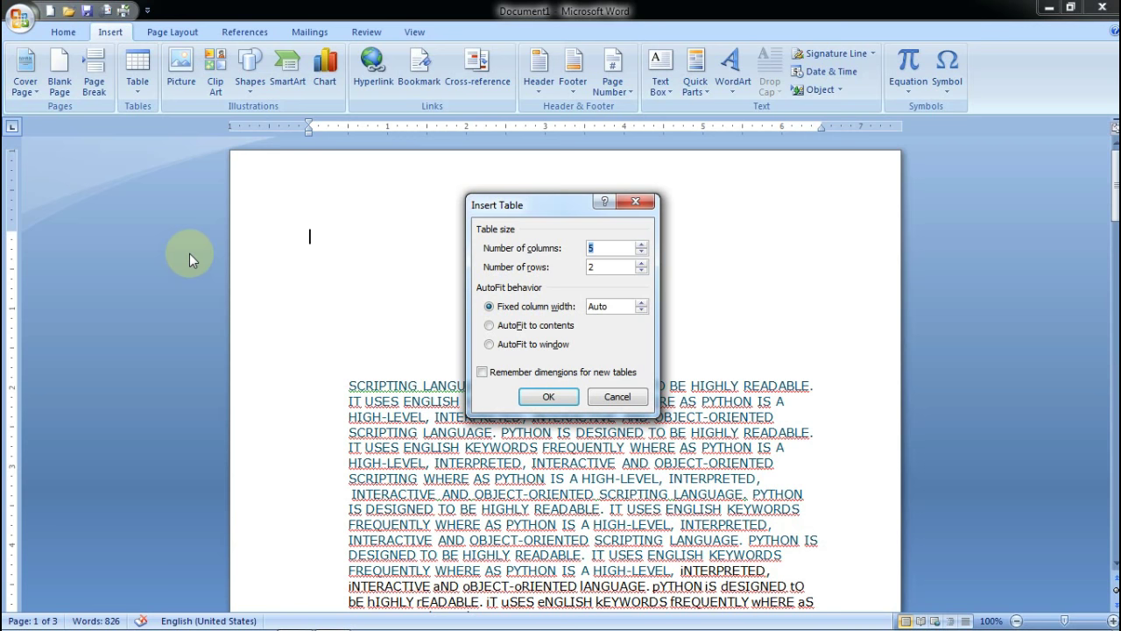
pyautogui.click(536, 396)
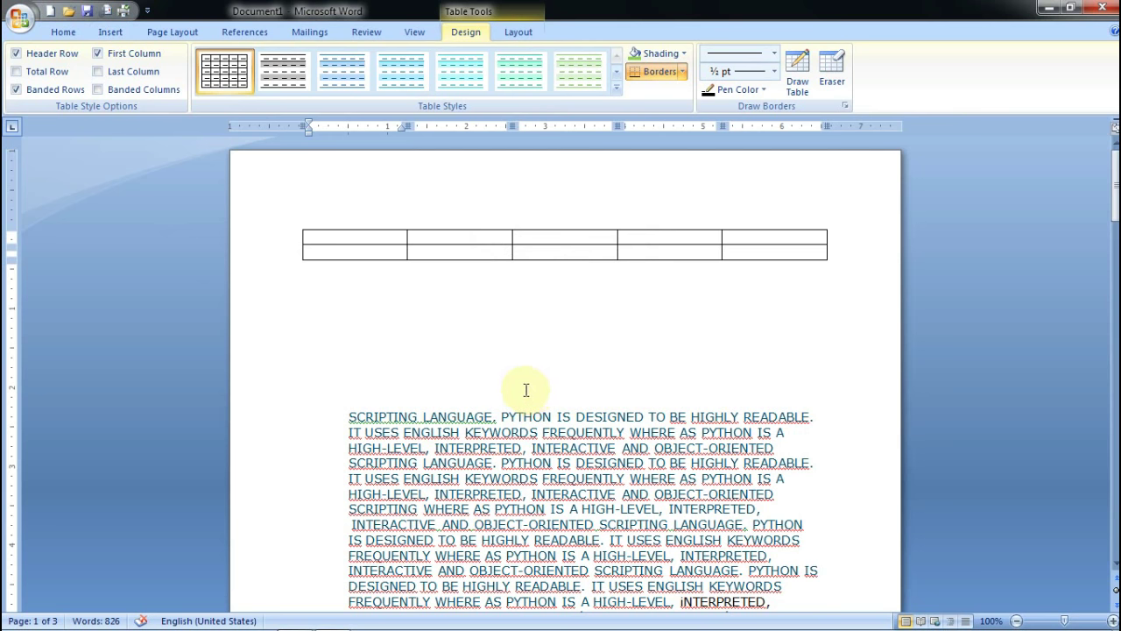
# Apply grey and light-blue styles, then nest an enlarged 9x8 table inside the table
pyautogui.click(287, 75)
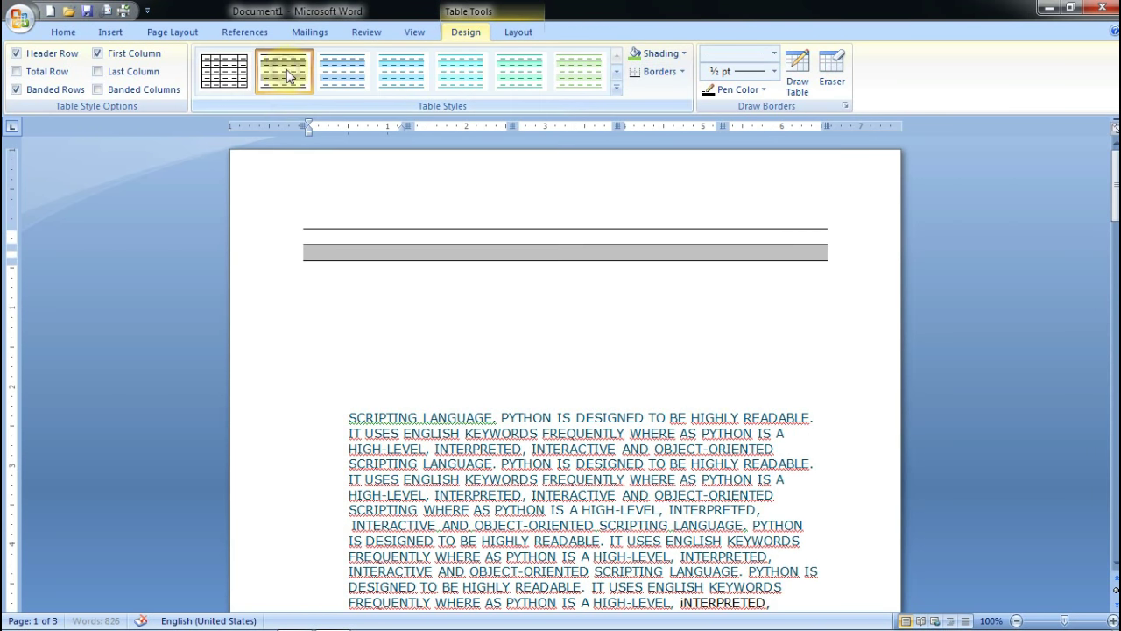
pyautogui.click(401, 70)
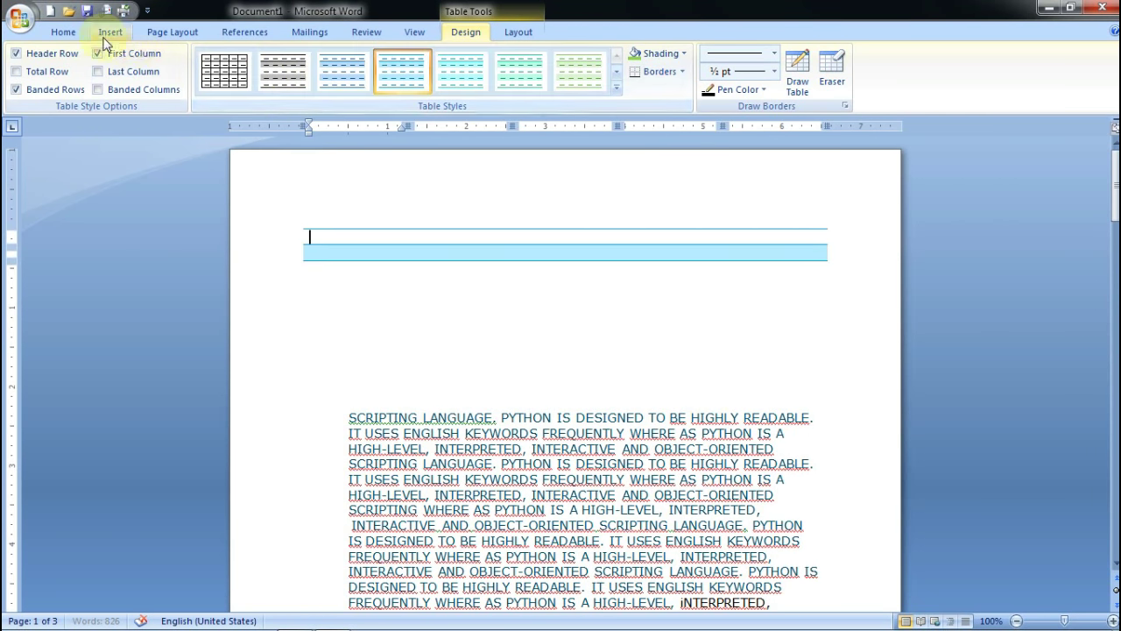
pyautogui.click(108, 34)
pyautogui.click(138, 70)
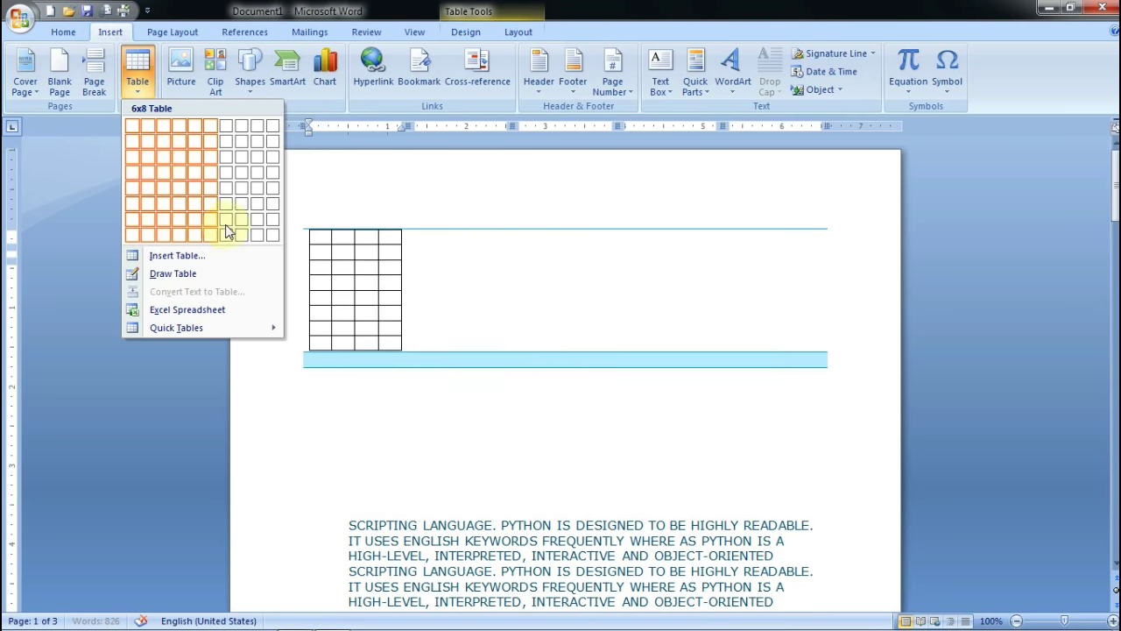
pyautogui.click(258, 235)
pyautogui.click(424, 313)
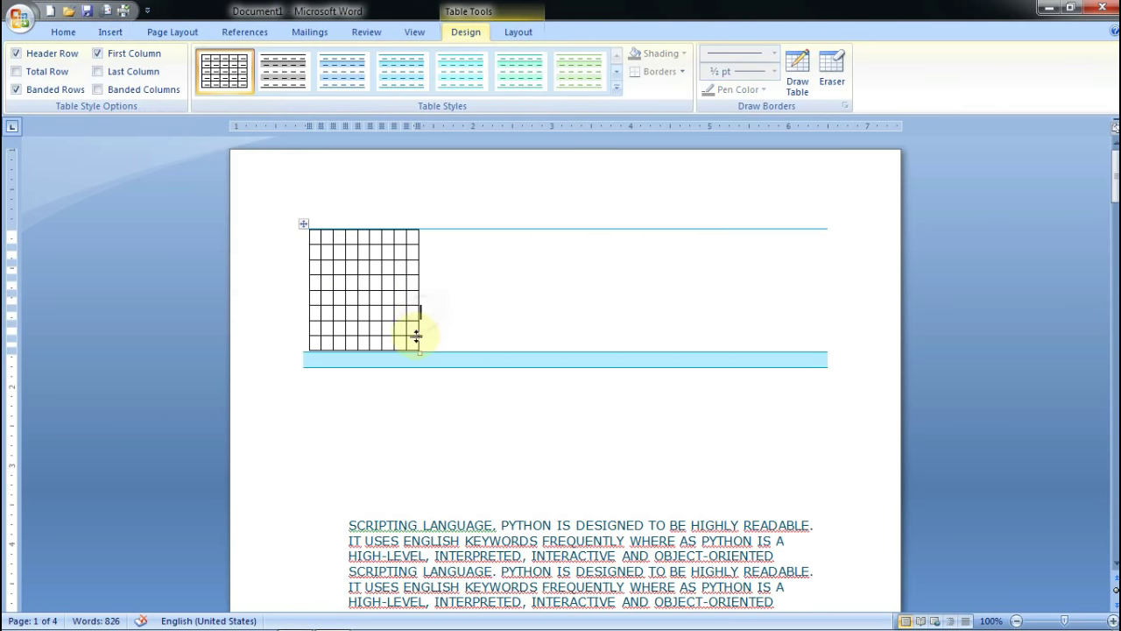
pyautogui.moveTo(419, 347); pyautogui.dragTo(856, 488)
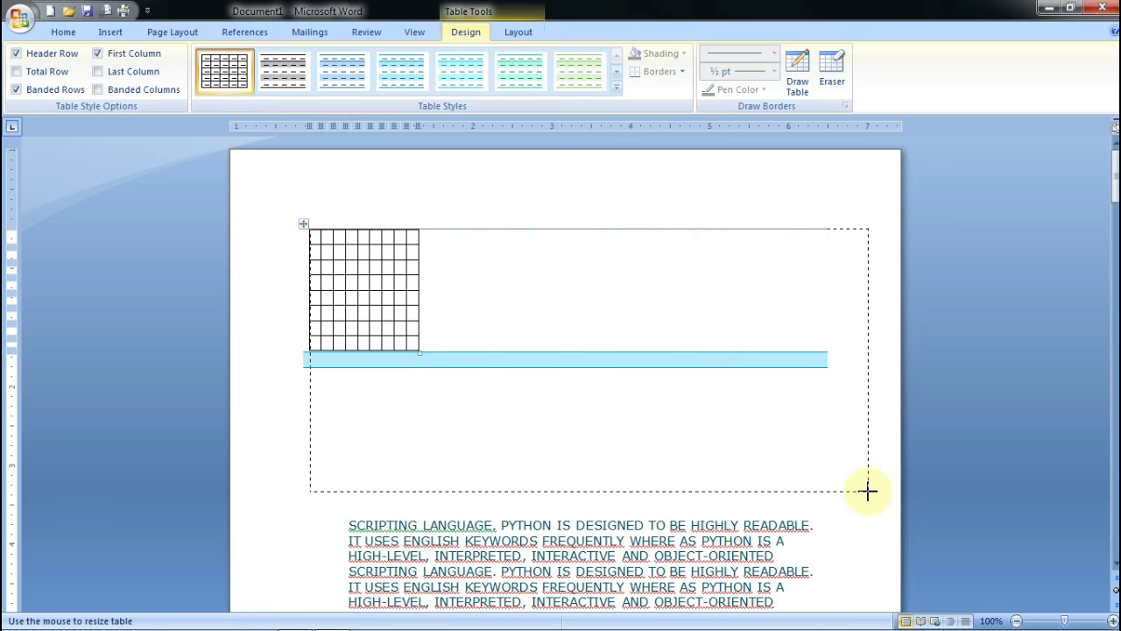
# Try green banded, grey, then green black-header styles on the table
pyautogui.click(631, 368)
pyautogui.click(476, 278)
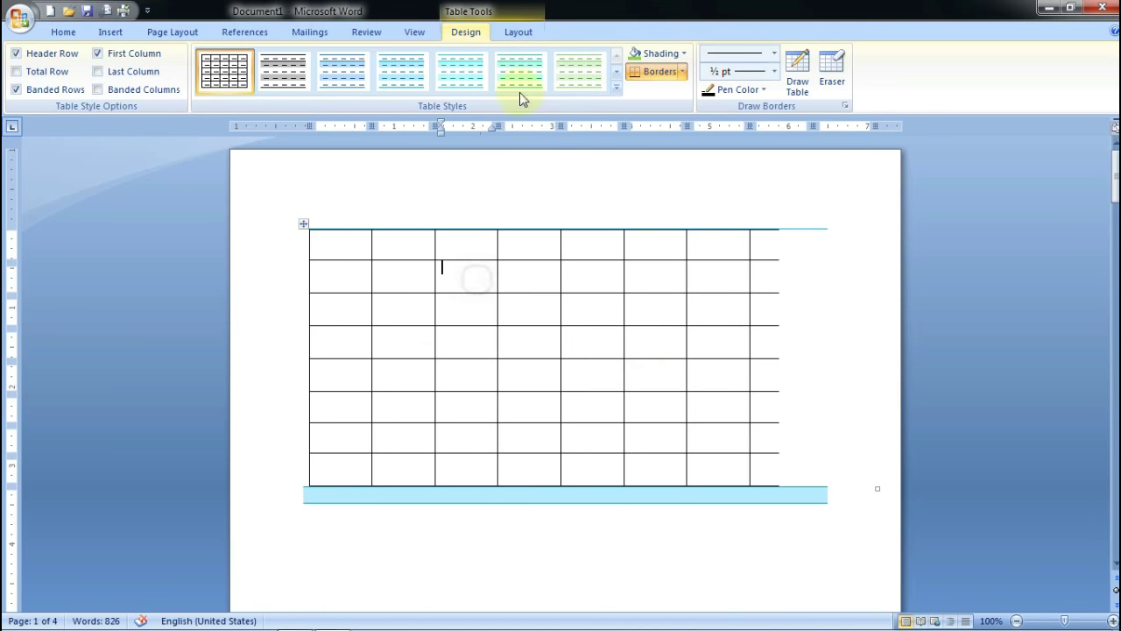
pyautogui.click(526, 71)
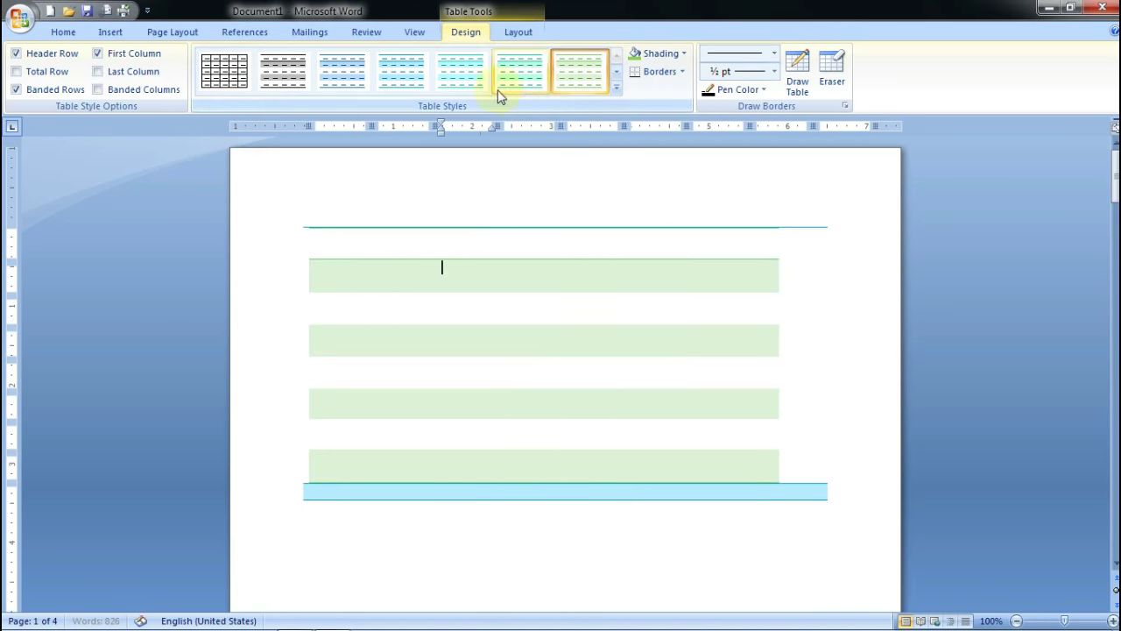
pyautogui.click(284, 71)
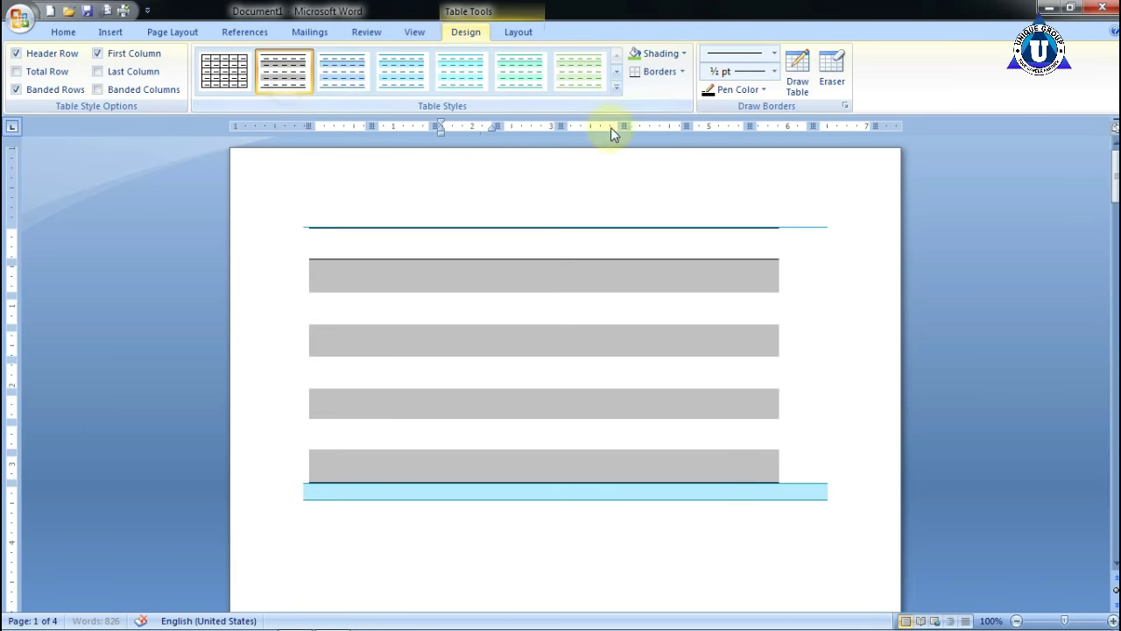
pyautogui.click(617, 89)
pyautogui.scroll(-3, 466, 324)
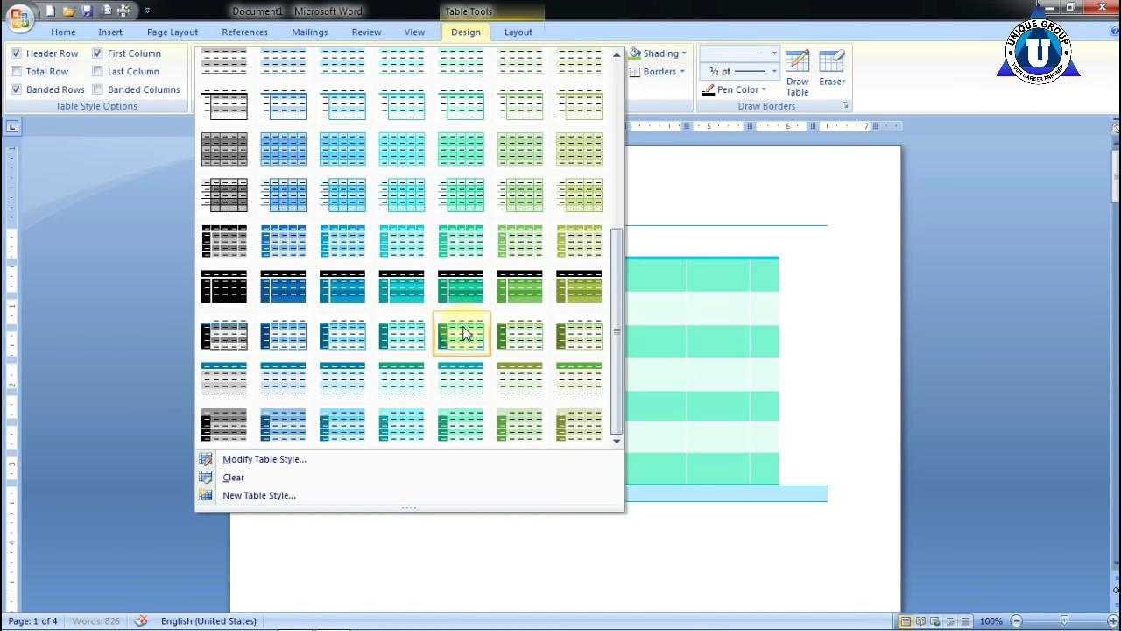
pyautogui.click(470, 305)
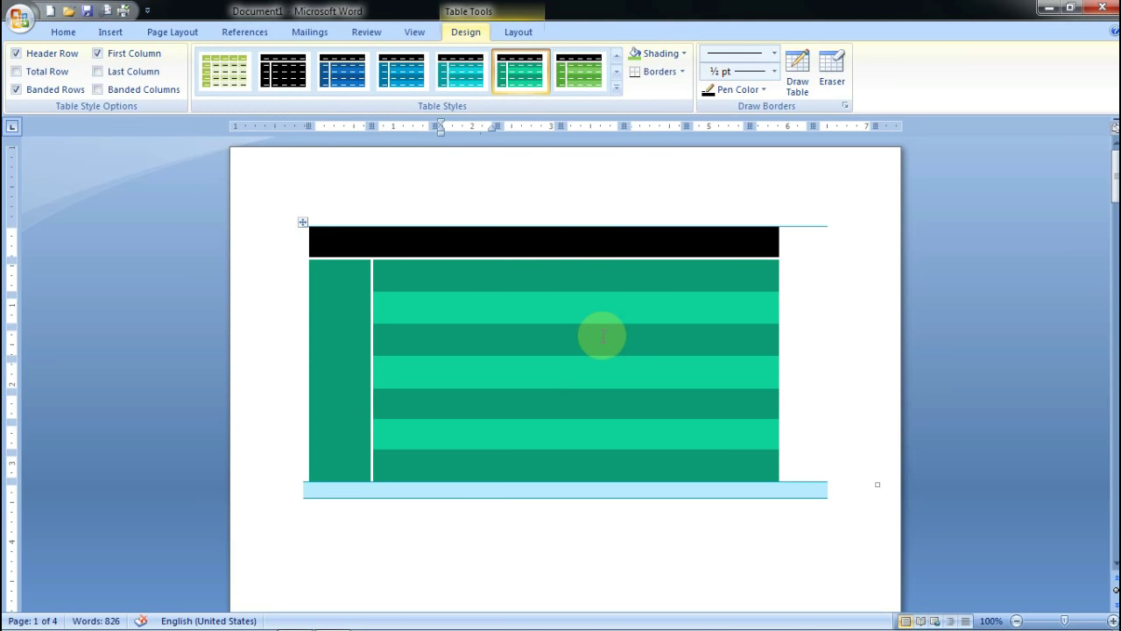
# Undo the table changes repeatedly with Ctrl+Z, removing the table
pyautogui.click(111, 33)
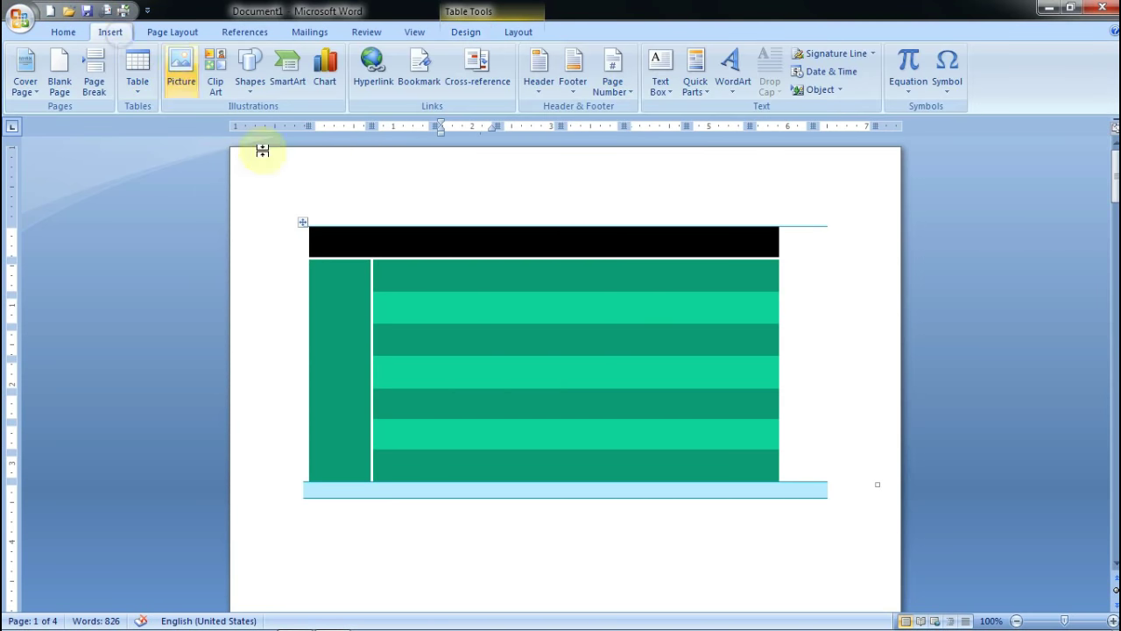
pyautogui.click(446, 316)
pyautogui.hotkey('ctrl', 'z')
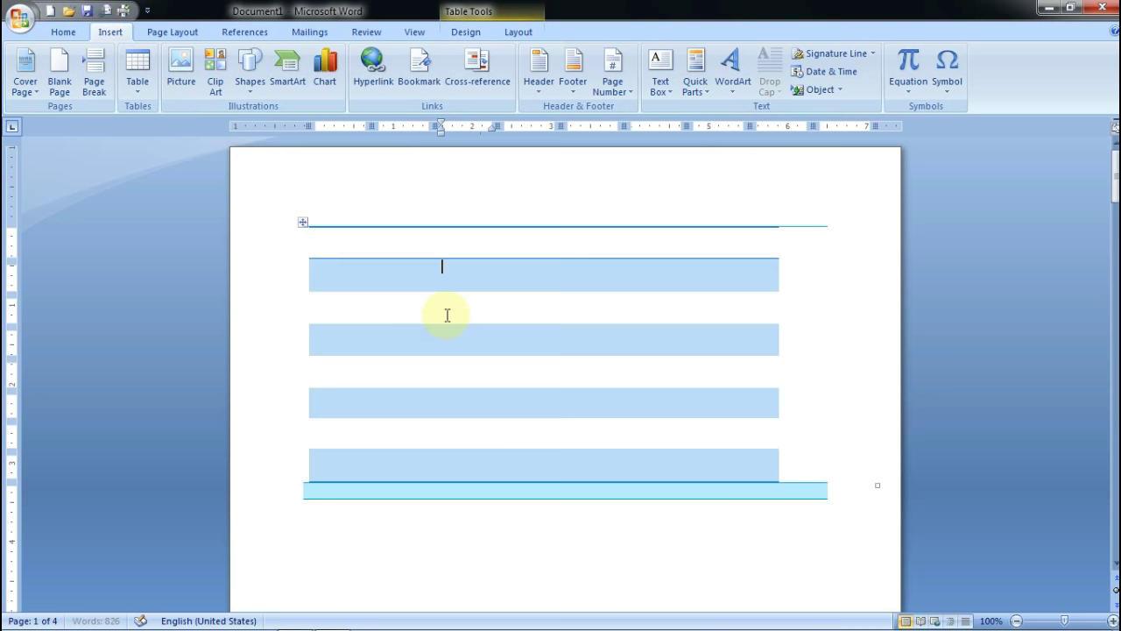
pyautogui.hotkey('ctrl', 'z')
pyautogui.hotkey('ctrl', 'z')
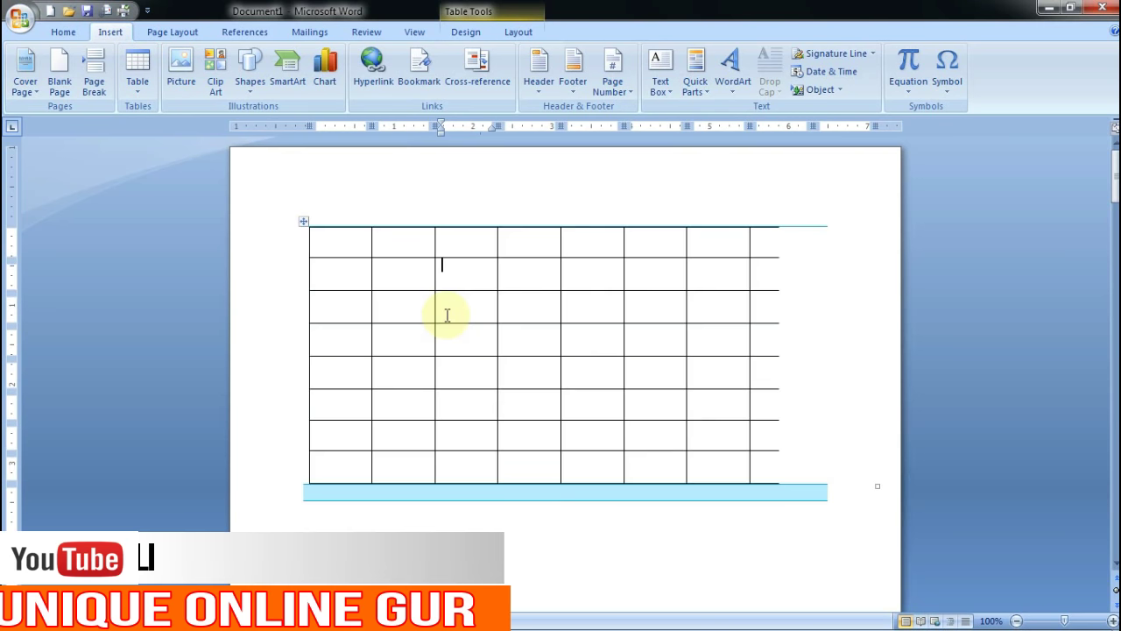
pyautogui.hotkey('ctrl', 'z')
pyautogui.hotkey('ctrl', 'z')
pyautogui.hotkey('ctrl', 'z')
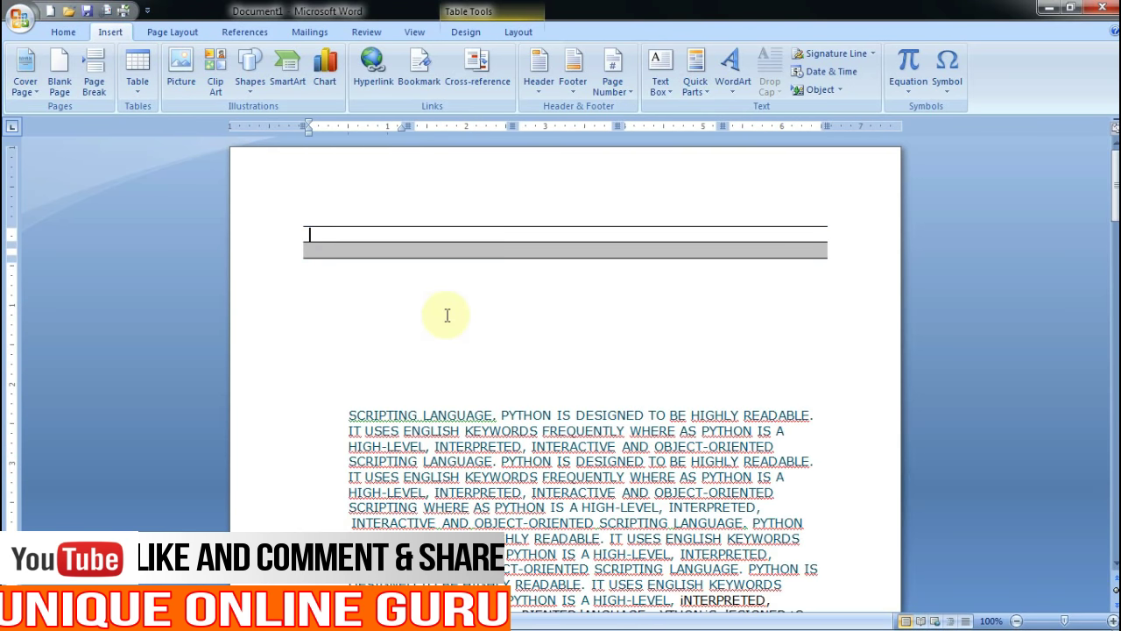
pyautogui.hotkey('ctrl', 'z')
pyautogui.hotkey('ctrl', 'z')
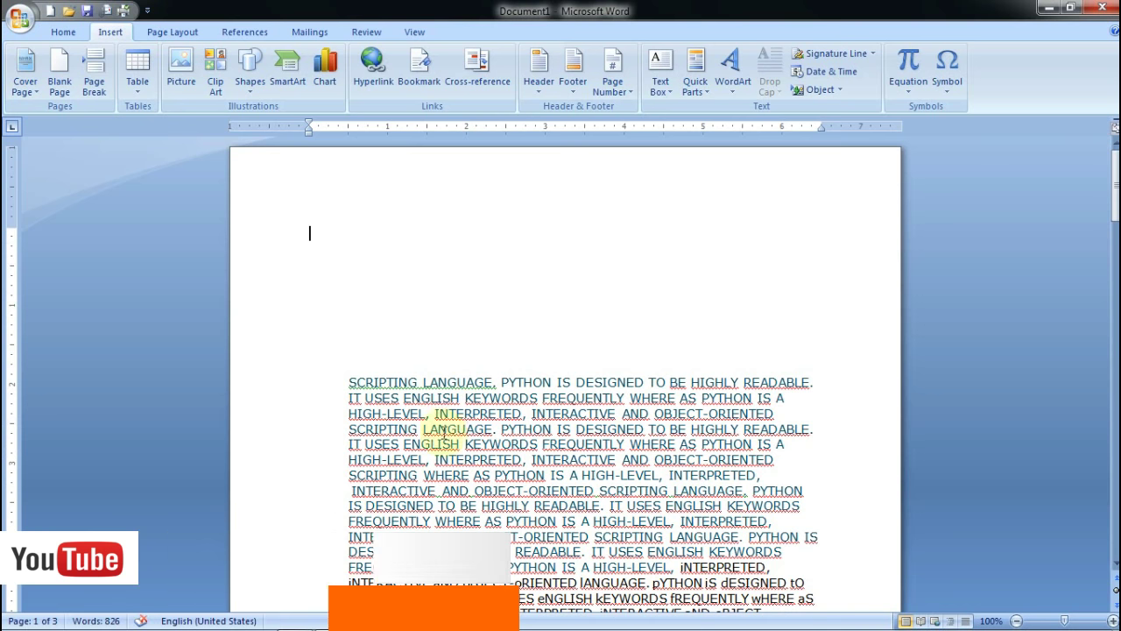
pyautogui.click(138, 83)
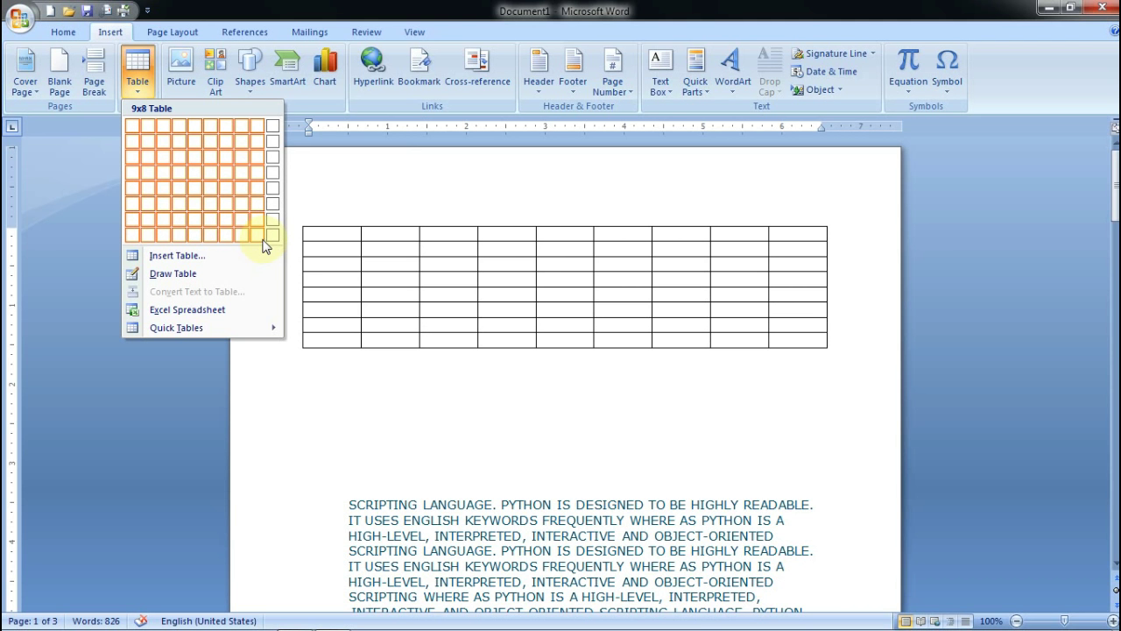
# Choose Draw Table from the Table dropdown
pyautogui.click(195, 274)
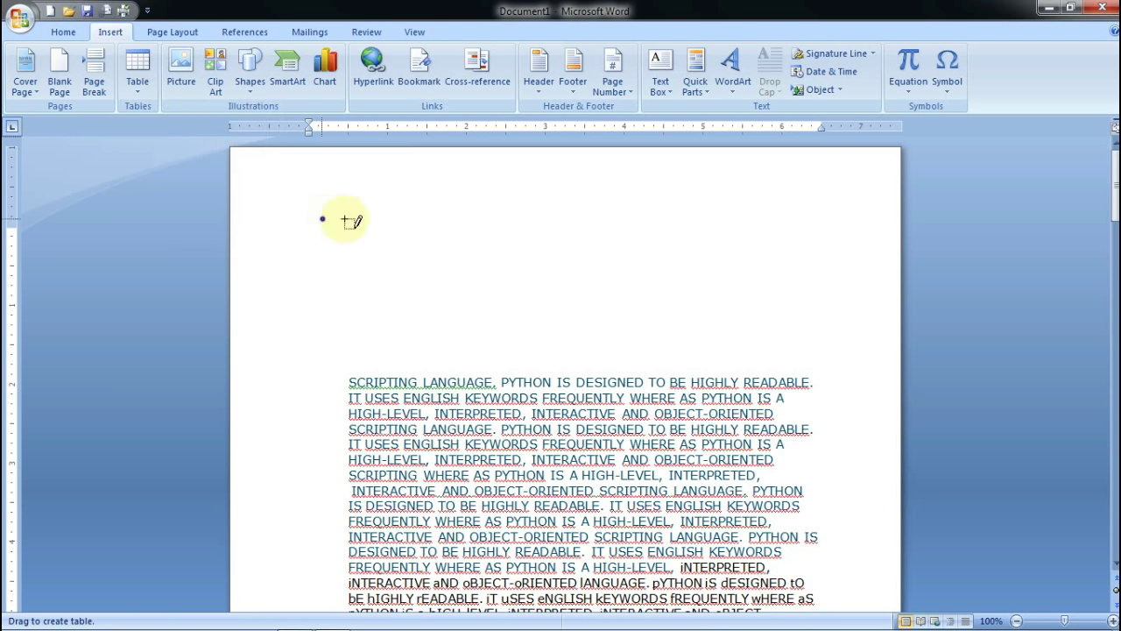
pyautogui.moveTo(323, 219); pyautogui.dragTo(673, 172)
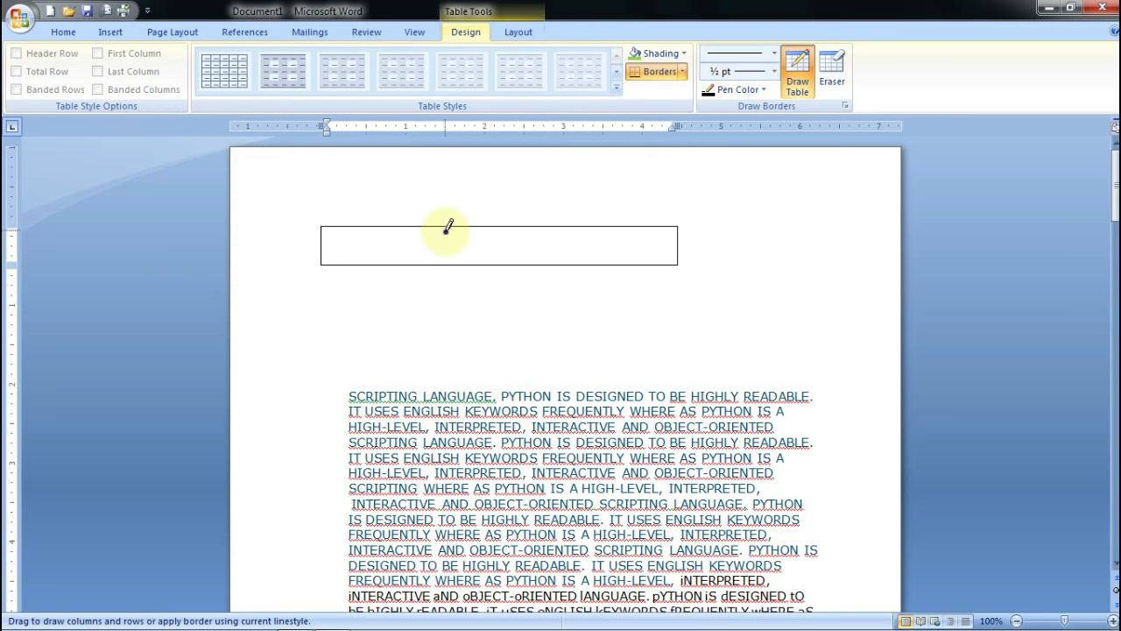
pyautogui.moveTo(444, 253); pyautogui.dragTo(512, 286)
pyautogui.moveTo(562, 244); pyautogui.dragTo(659, 271)
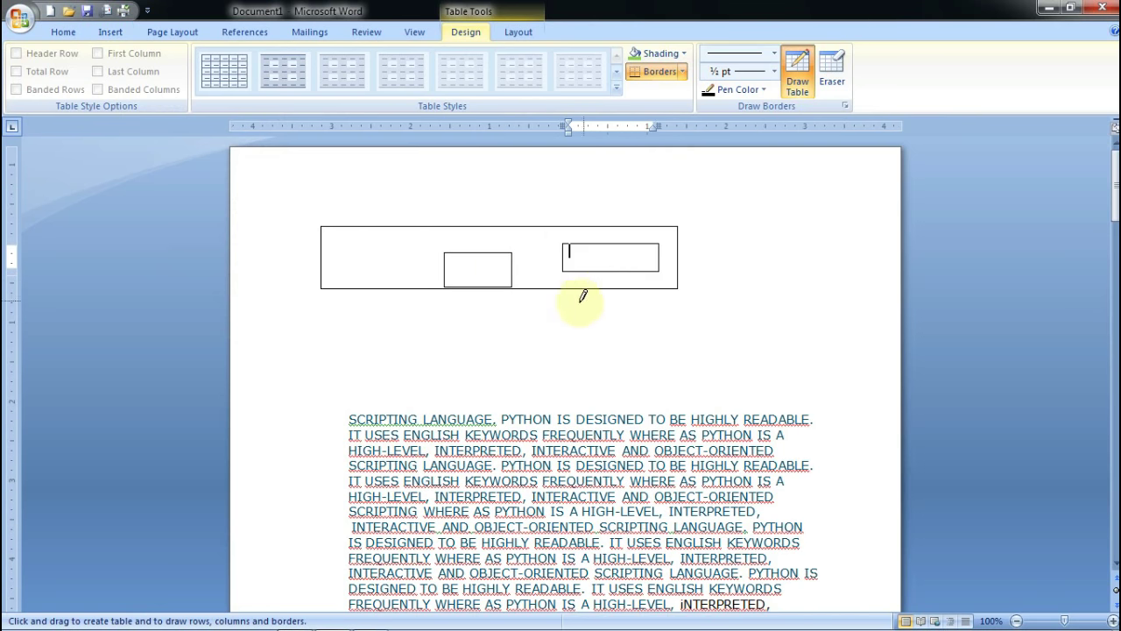
pyautogui.moveTo(549, 289); pyautogui.dragTo(769, 330)
pyautogui.moveTo(497, 330); pyautogui.dragTo(900, 449)
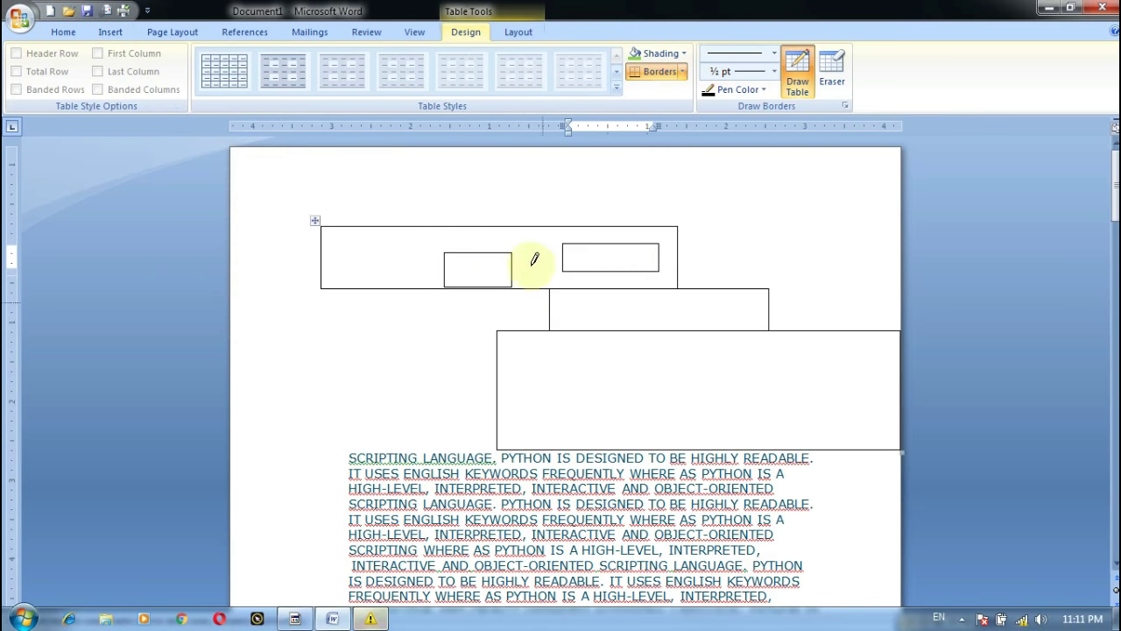
pyautogui.moveTo(601, 208); pyautogui.dragTo(556, 438)
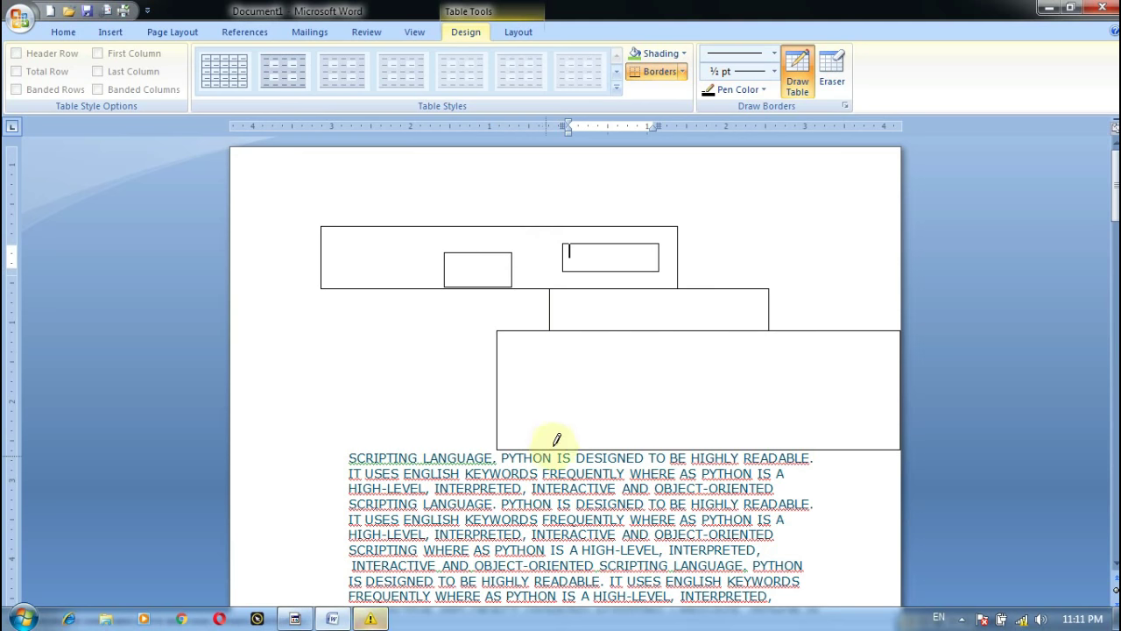
pyautogui.moveTo(475, 162)
pyautogui.mouseDown()
pyautogui.moveTo(491, 206)
pyautogui.moveTo(385, 293)
pyautogui.mouseUp()
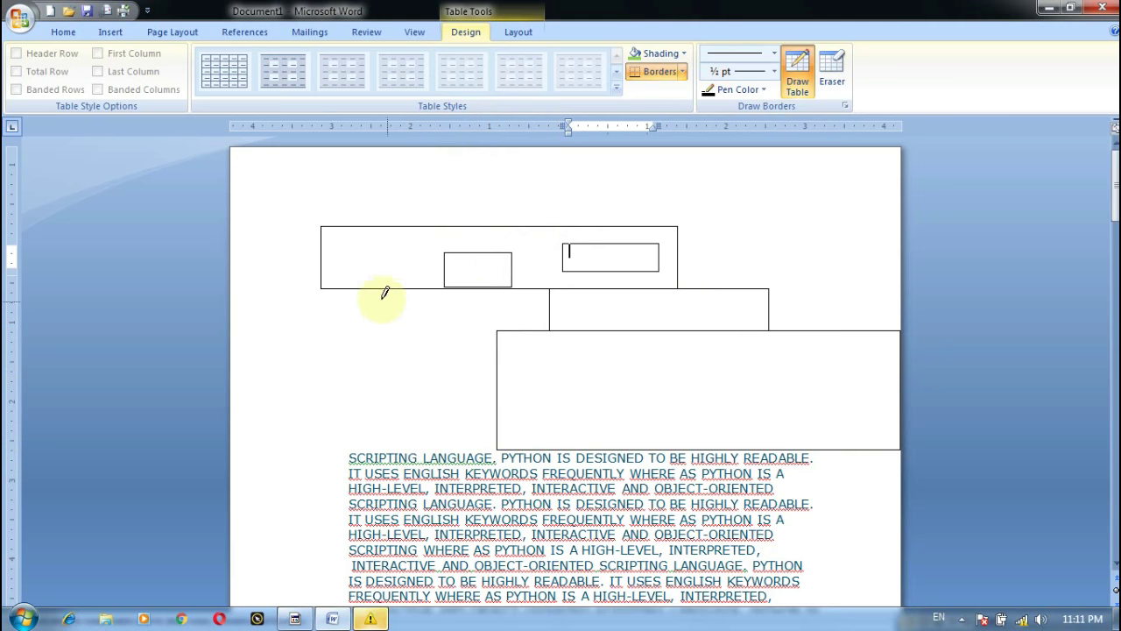
pyautogui.moveTo(302, 312); pyautogui.dragTo(403, 400)
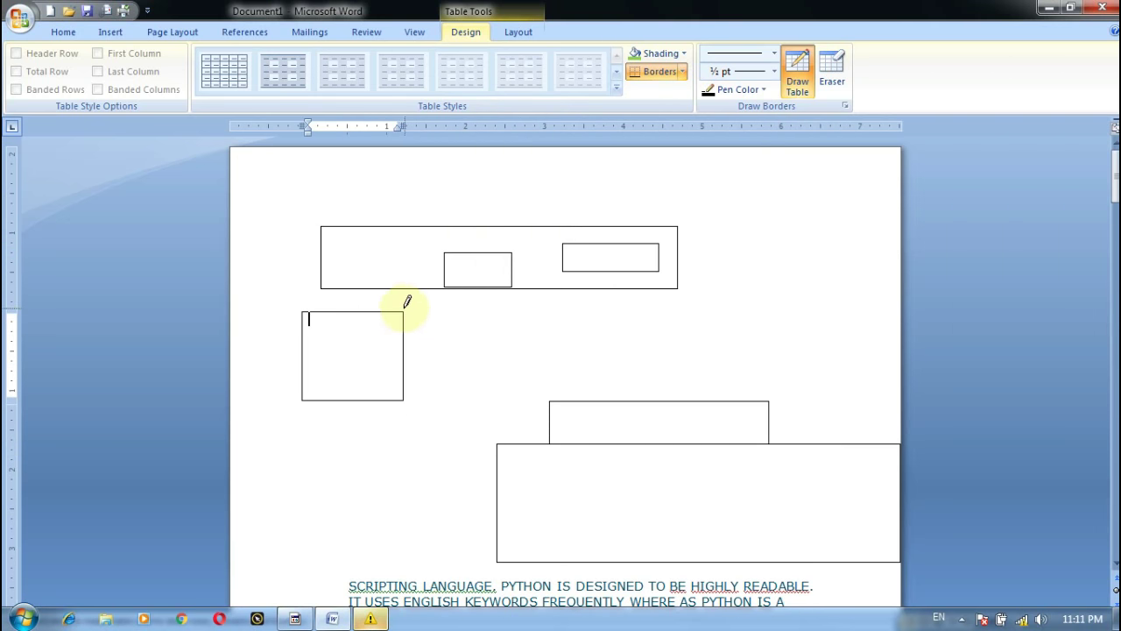
pyautogui.moveTo(403, 312); pyautogui.dragTo(304, 399)
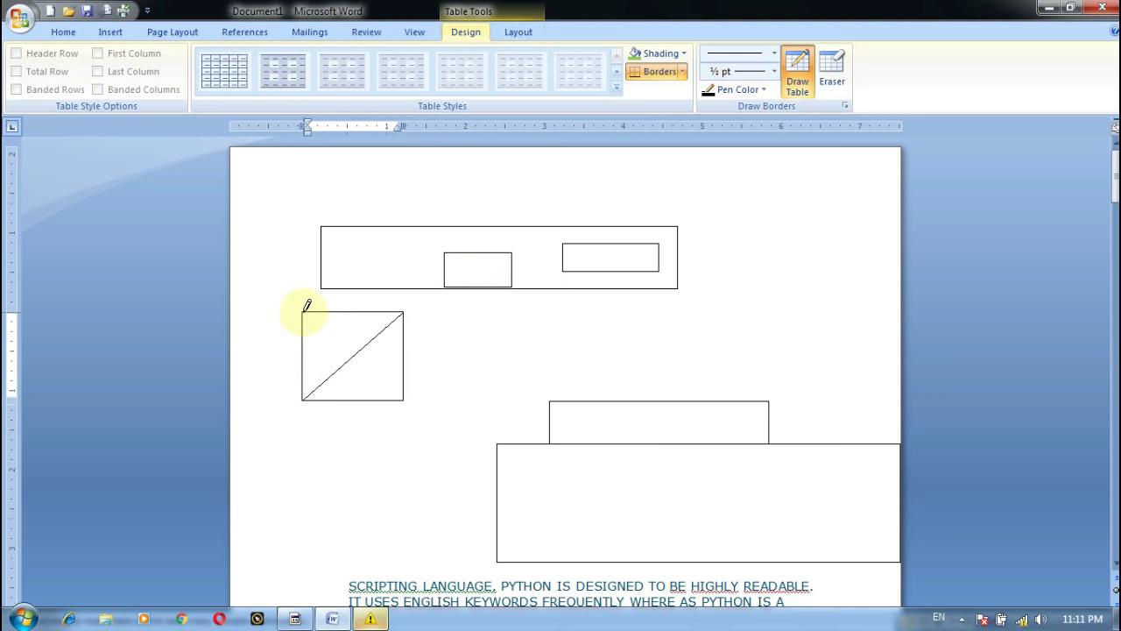
pyautogui.moveTo(303, 312); pyautogui.dragTo(402, 400)
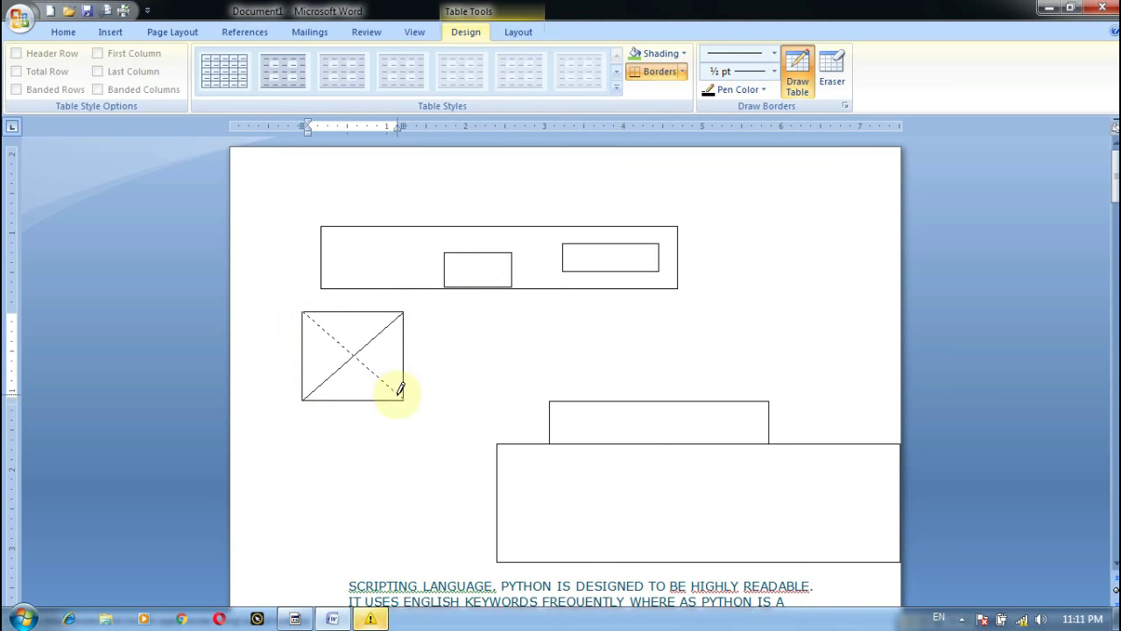
pyautogui.click(585, 368)
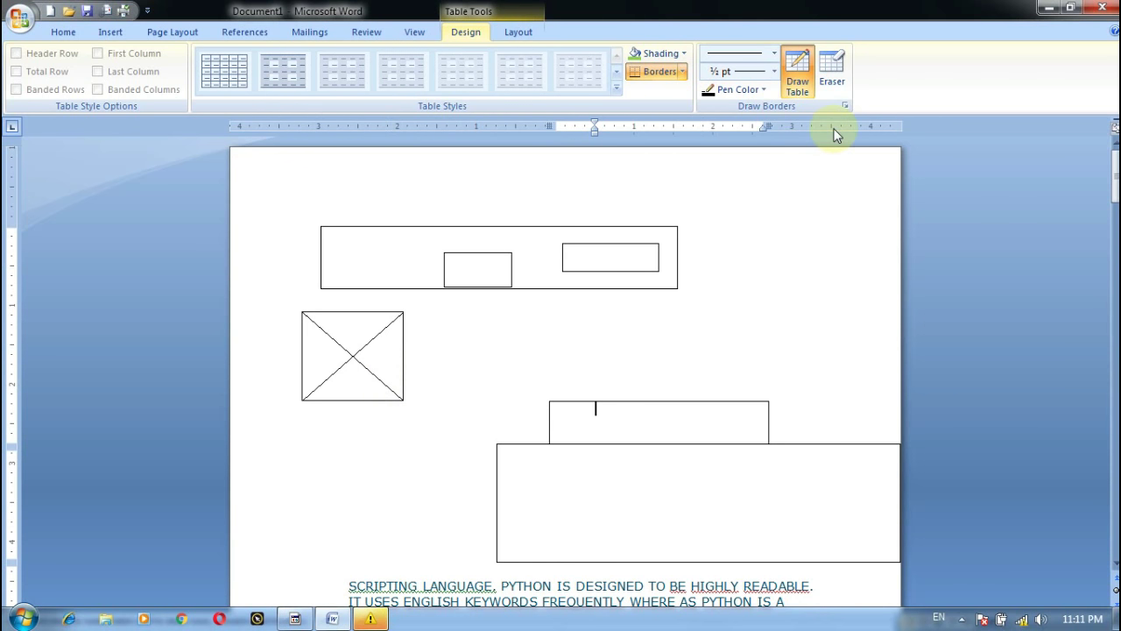
pyautogui.click(111, 33)
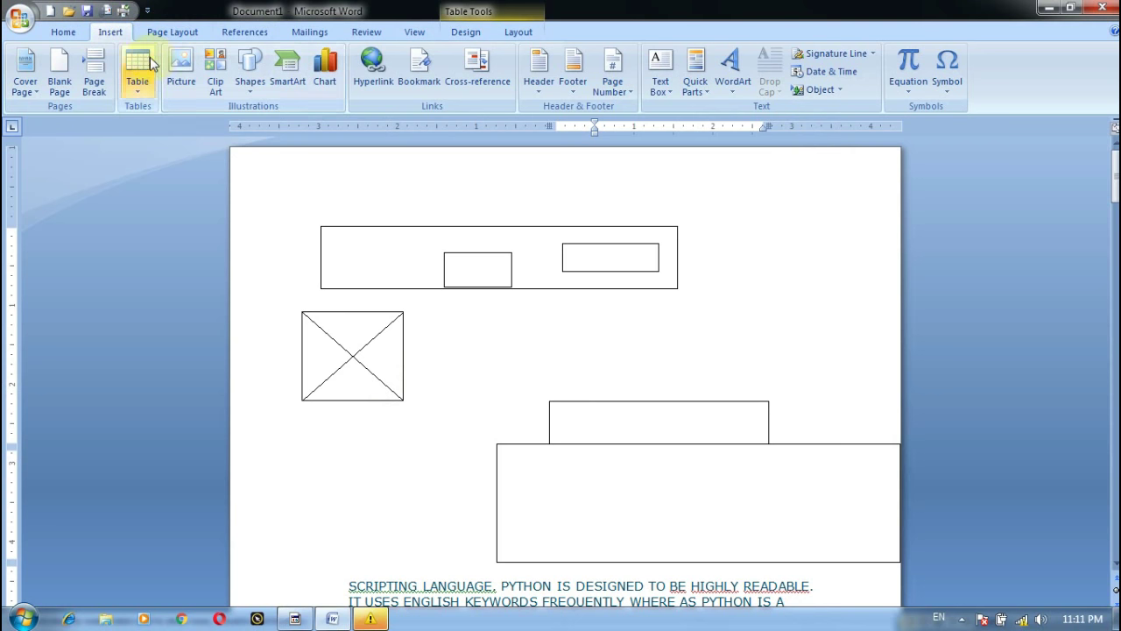
pyautogui.hotkey('ctrl', 'z')
pyautogui.hotkey('ctrl', 'z')
pyautogui.hotkey('ctrl', 'z')
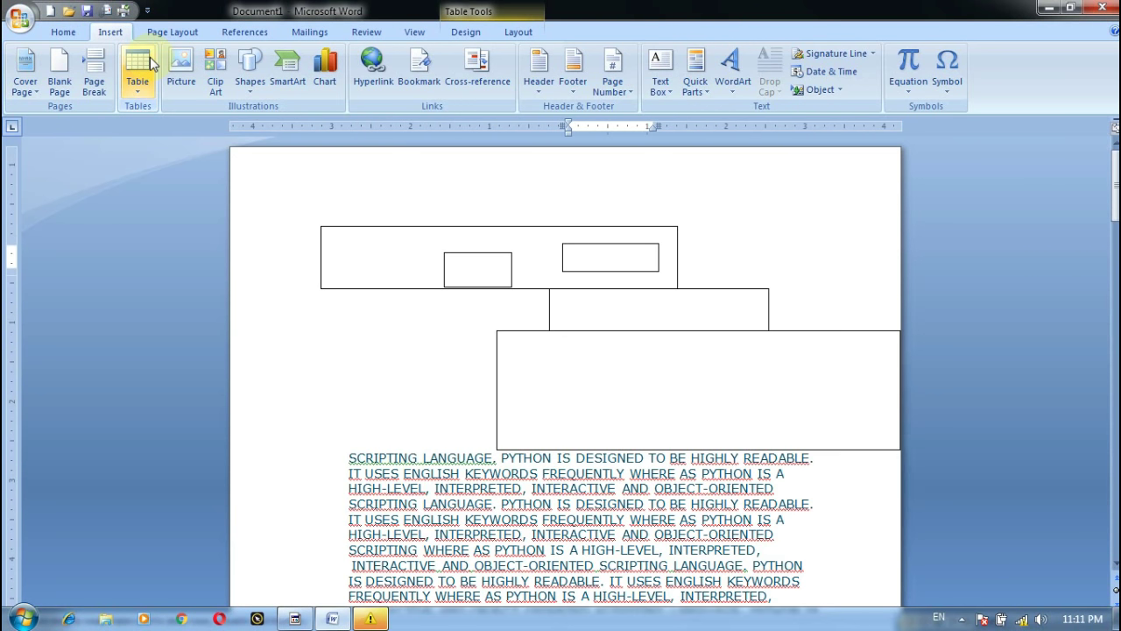
pyautogui.hotkey('ctrl', 'z')
pyautogui.hotkey('ctrl', 'z')
pyautogui.hotkey('ctrl', 'z')
pyautogui.hotkey('ctrl', 'z')
pyautogui.hotkey('ctrl', 'z')
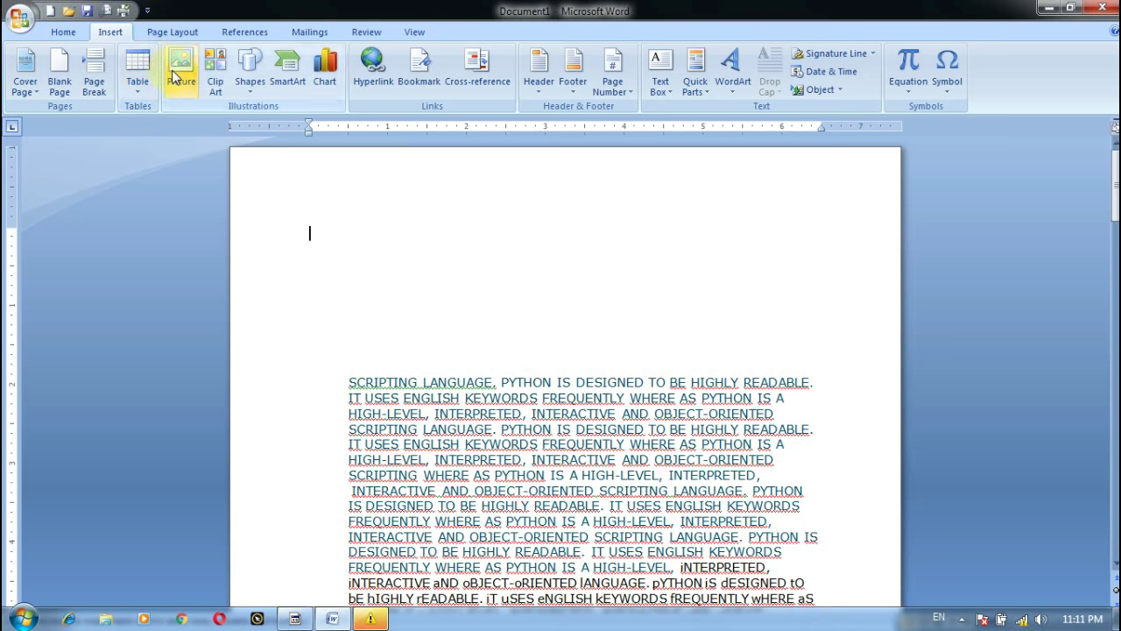
# Open Insert Picture and browse drives D:, E: and the empty Pictures library
pyautogui.click(175, 77)
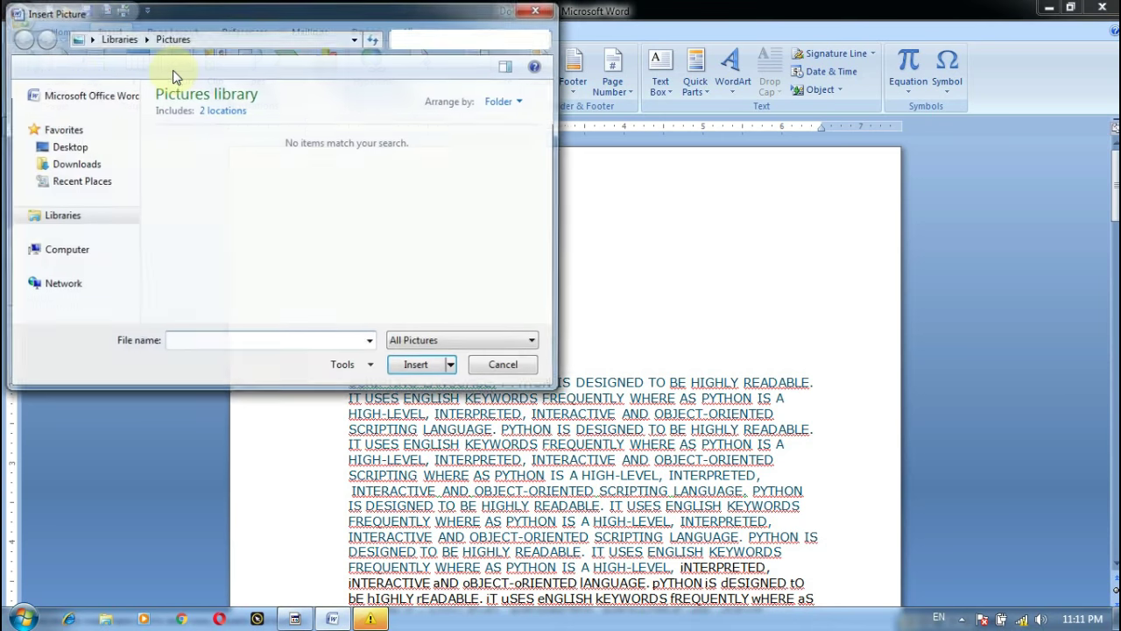
pyautogui.scroll(-2, 131, 213)
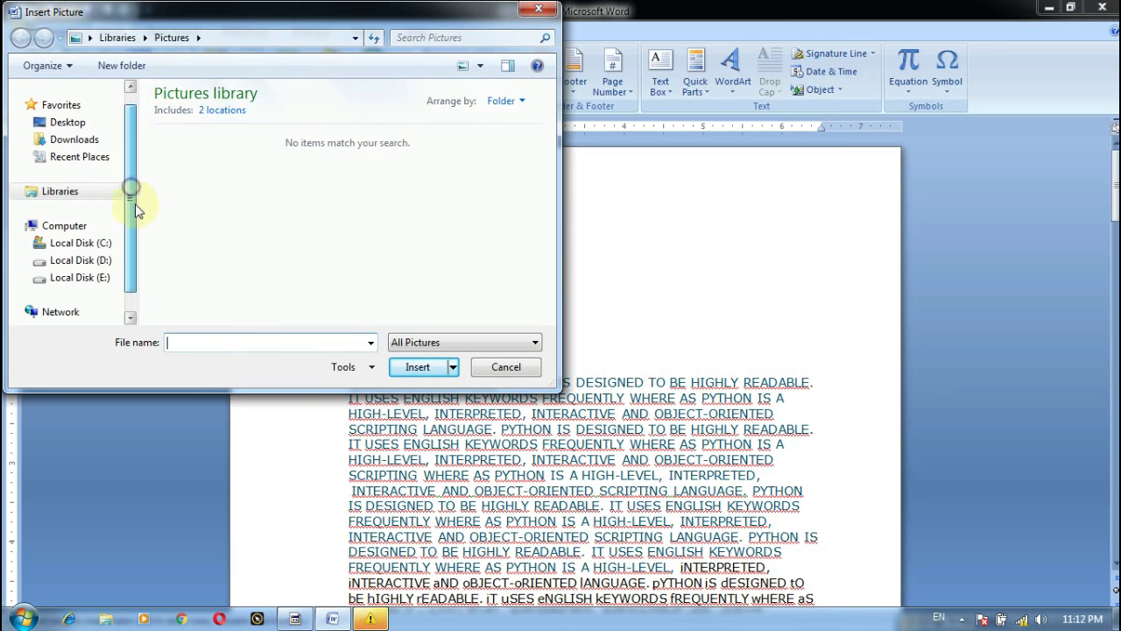
pyautogui.click(105, 261)
pyautogui.click(103, 277)
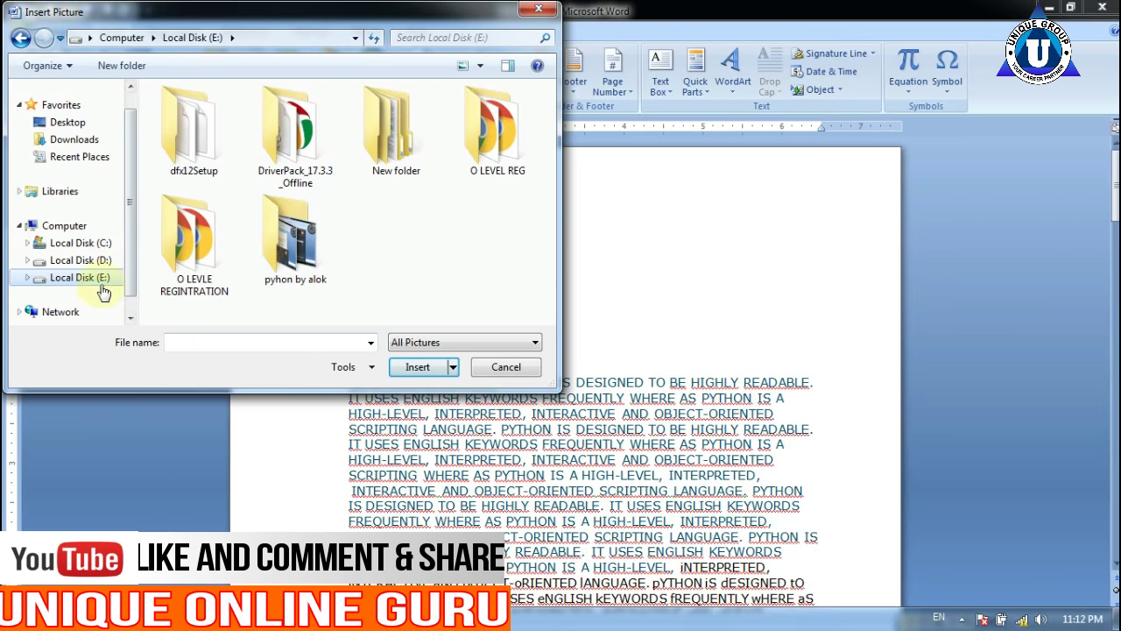
pyautogui.click(87, 261)
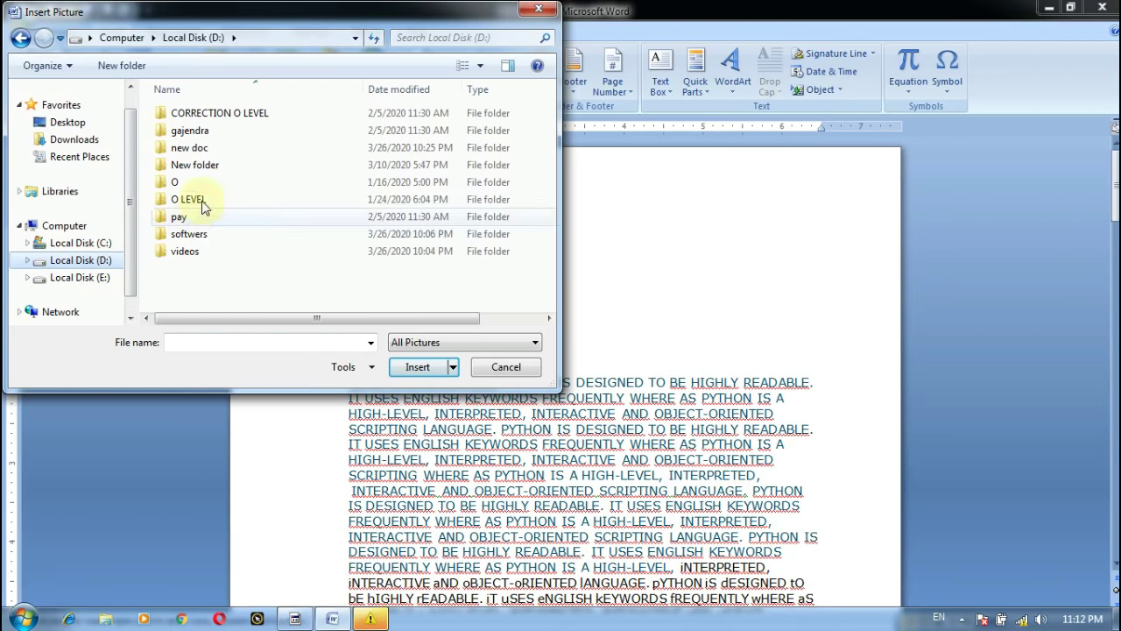
pyautogui.click(76, 193)
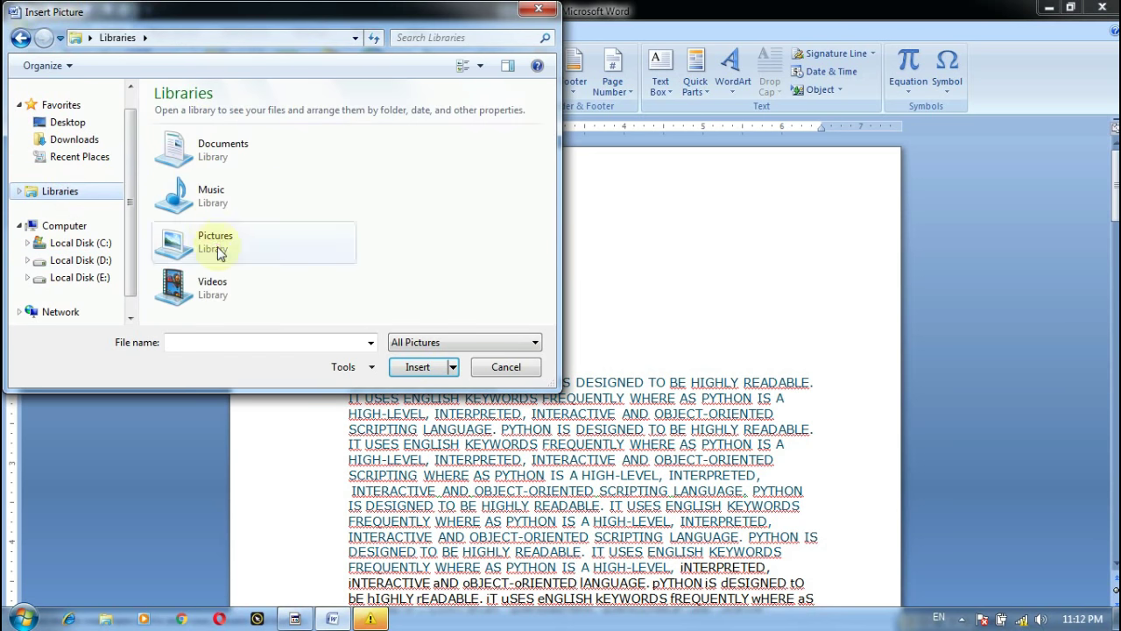
pyautogui.doubleClick(210, 242)
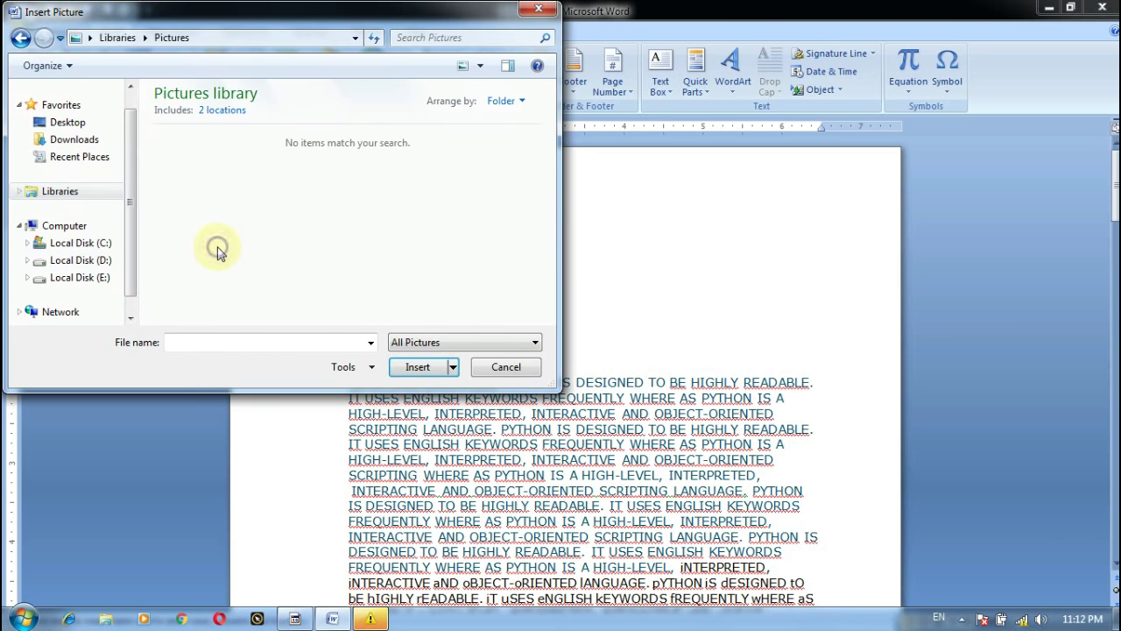
pyautogui.click(21, 39)
# Insert the scanned registration form from E:\New folder's dated student folder
pyautogui.click(87, 277)
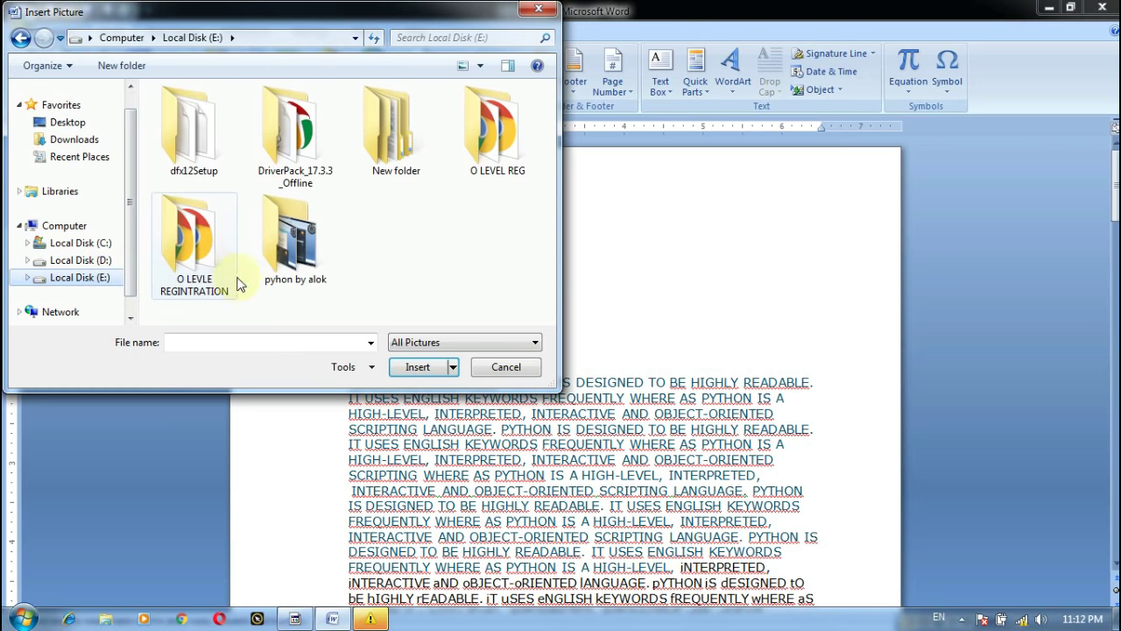
pyautogui.doubleClick(270, 278)
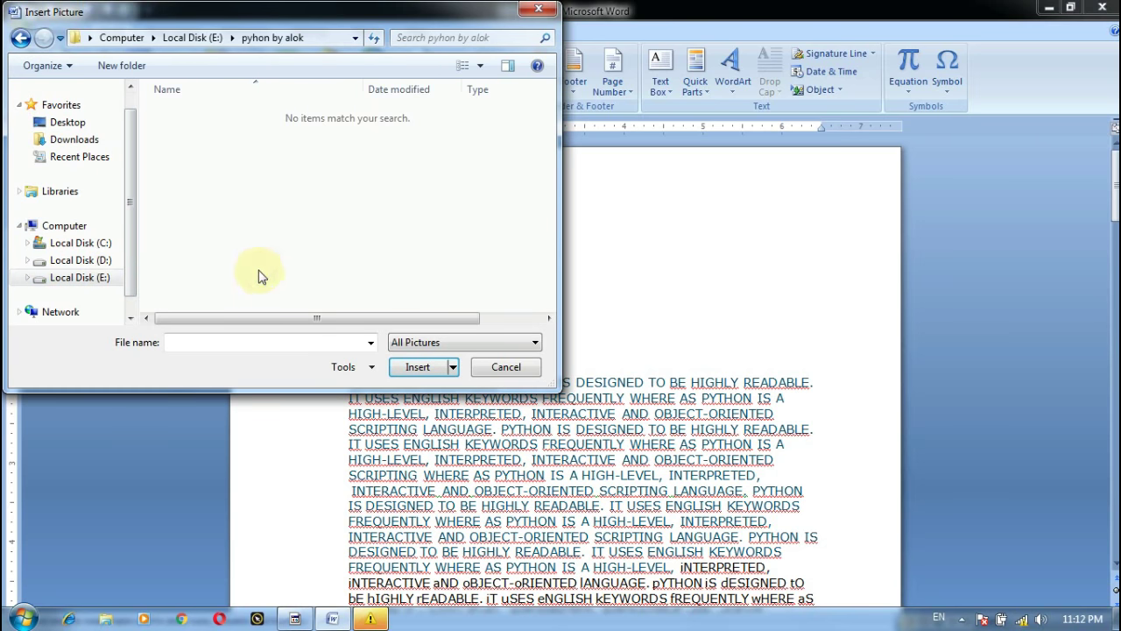
pyautogui.click(21, 39)
pyautogui.doubleClick(390, 130)
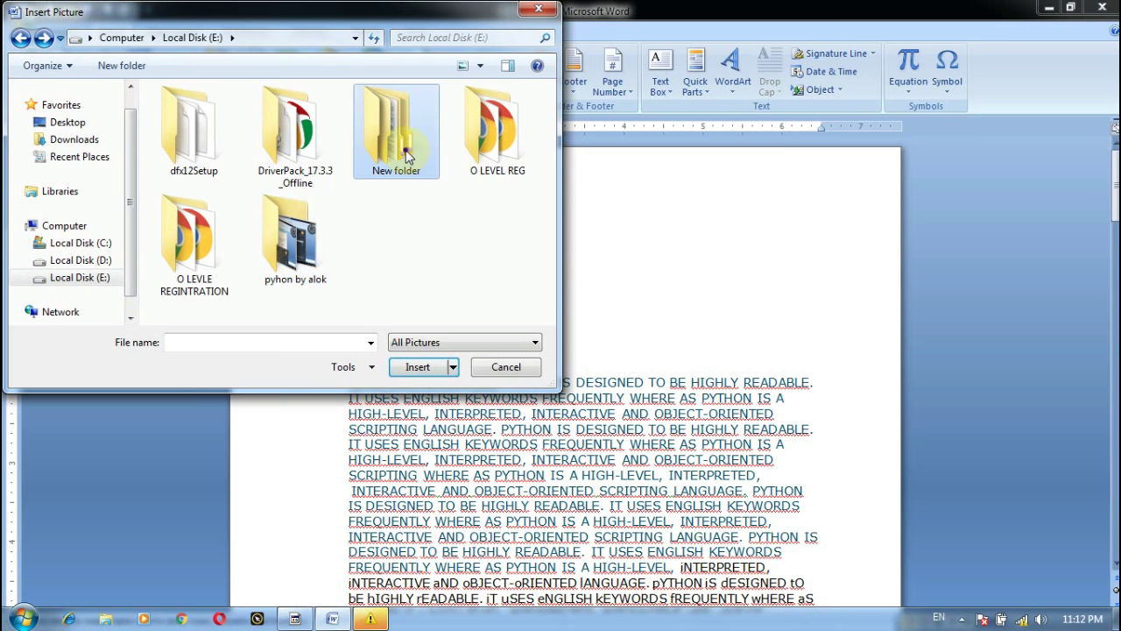
pyautogui.doubleClick(261, 148)
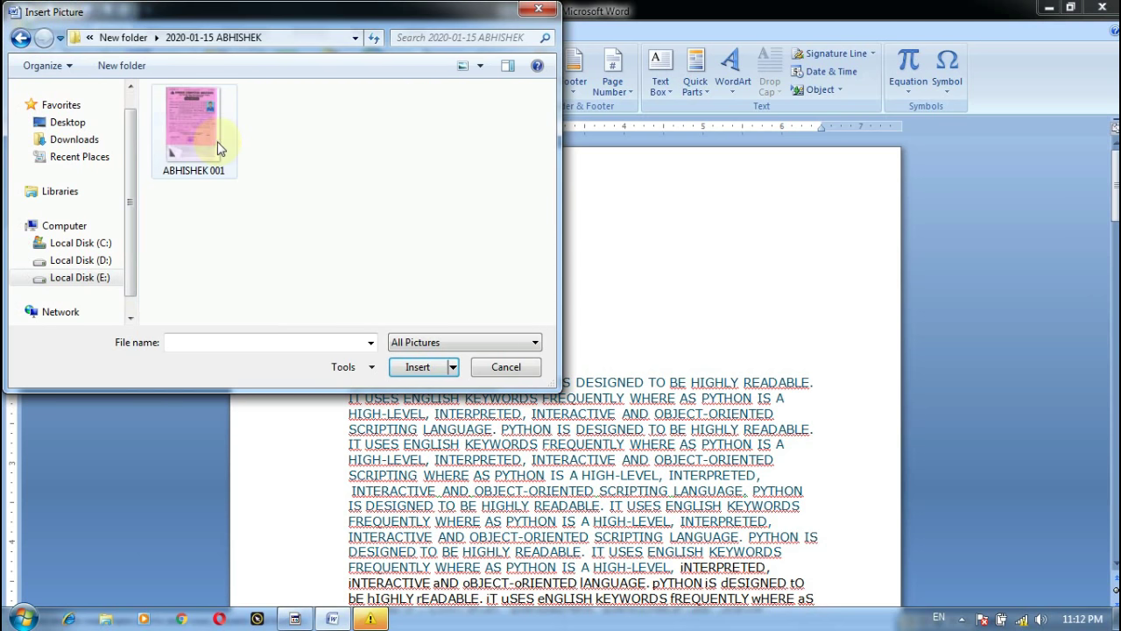
pyautogui.doubleClick(218, 141)
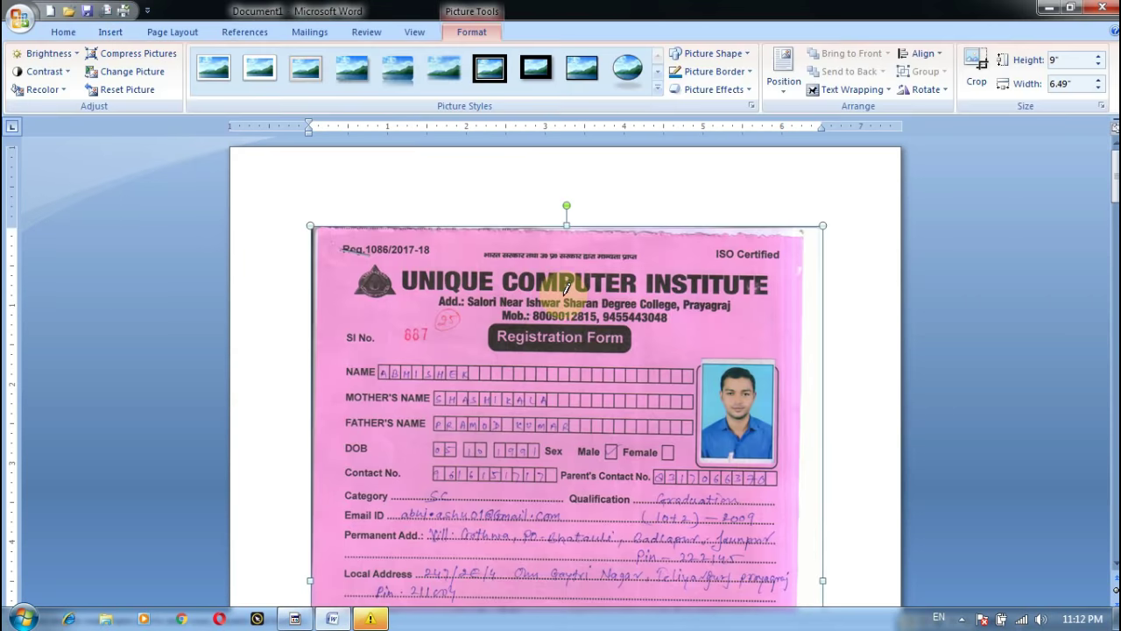
pyautogui.scroll(-5, 587, 342)
pyautogui.scroll(-5, 597, 357)
pyautogui.scroll(5, 597, 357)
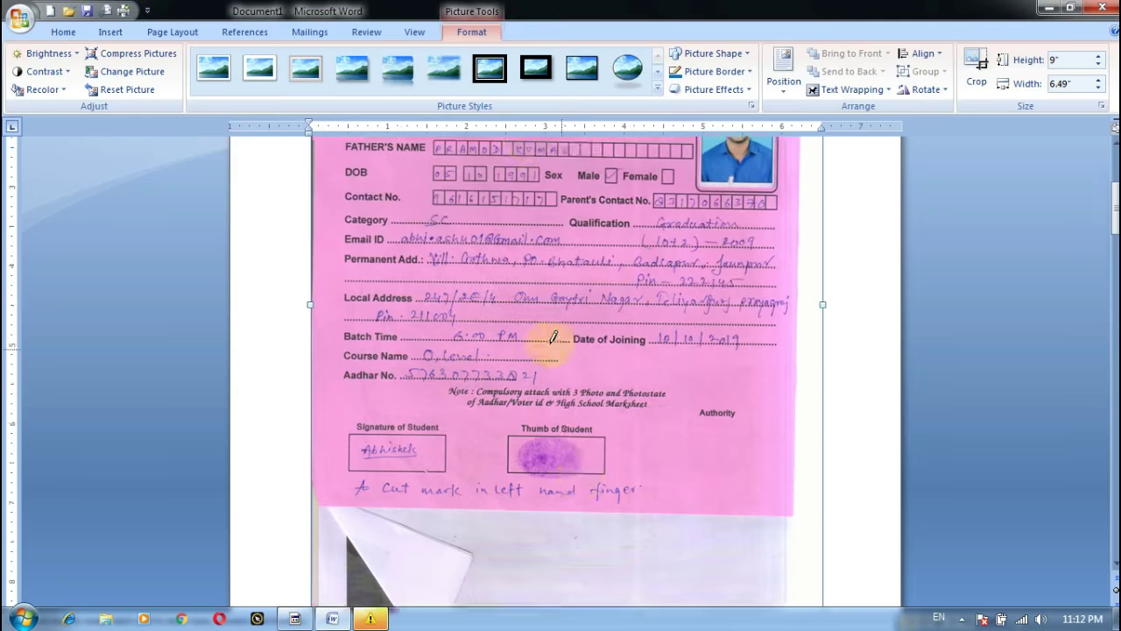
pyautogui.scroll(5, 530, 326)
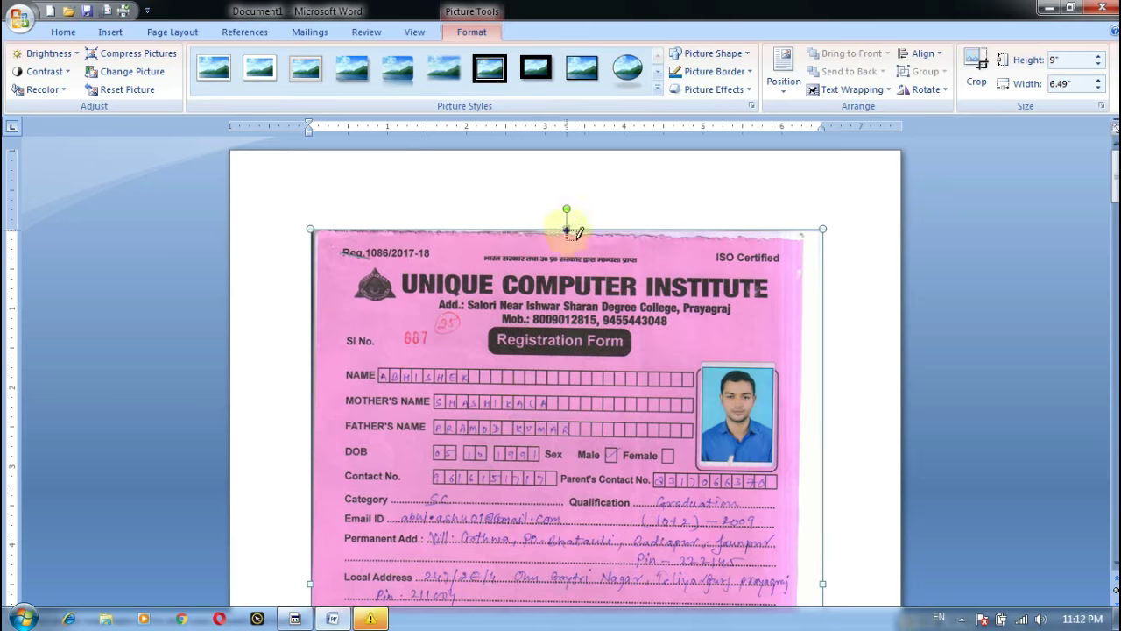
pyautogui.moveTo(567, 231); pyautogui.dragTo(584, 330)
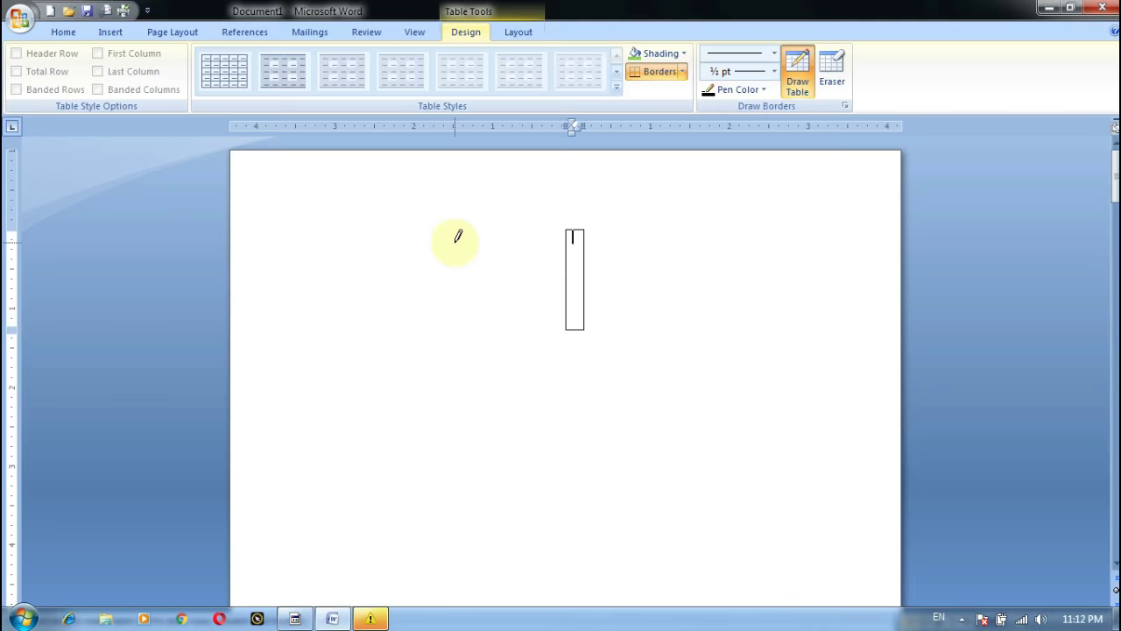
pyautogui.hotkey('ctrl', 'z')
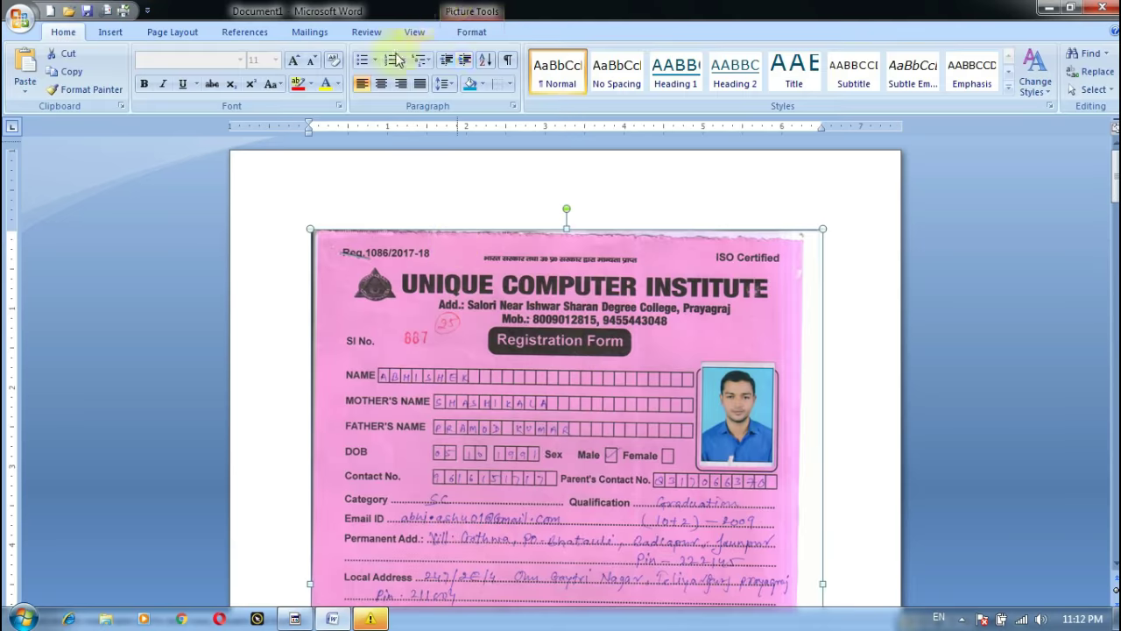
pyautogui.doubleClick(488, 340)
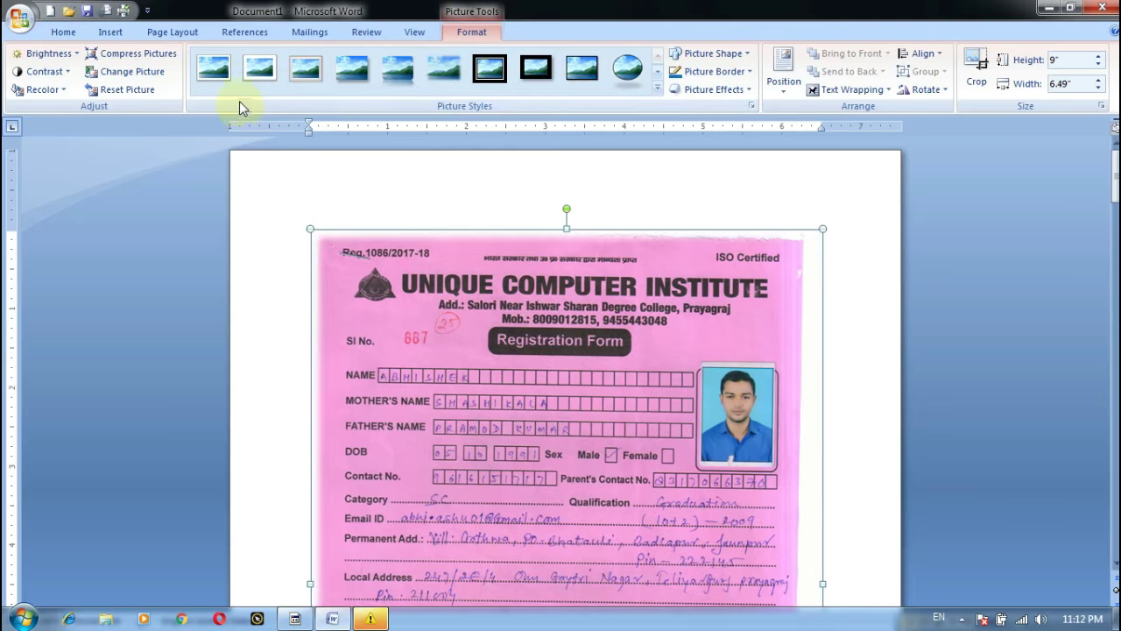
# Give the form picture a dark-bordered oval style and shrink its height to 4.69 inches
pyautogui.click(277, 87)
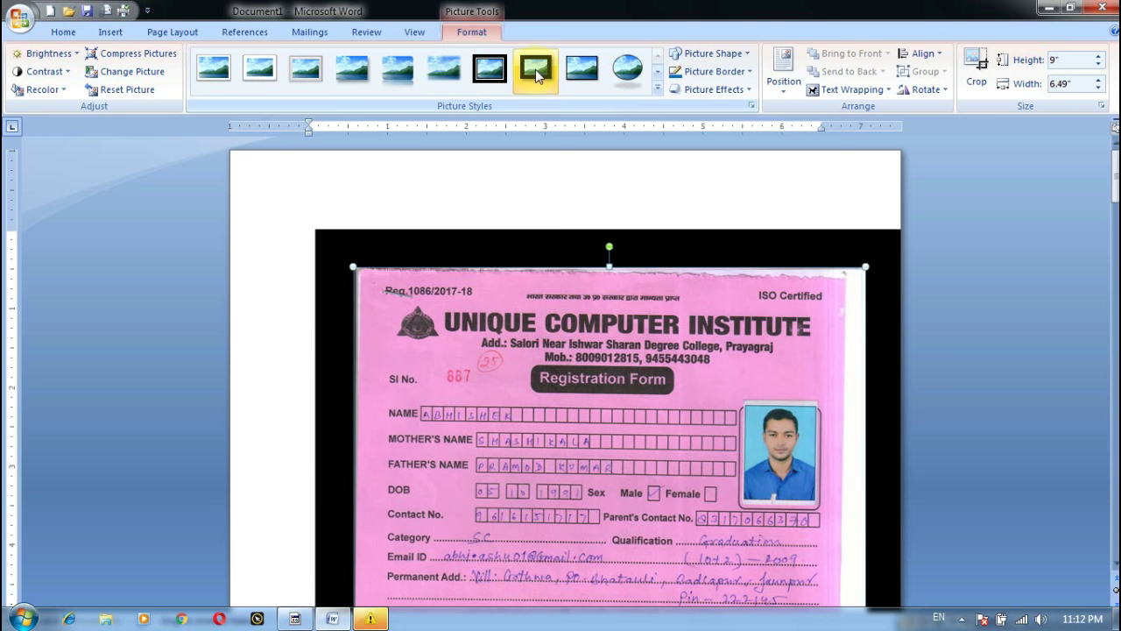
pyautogui.click(624, 77)
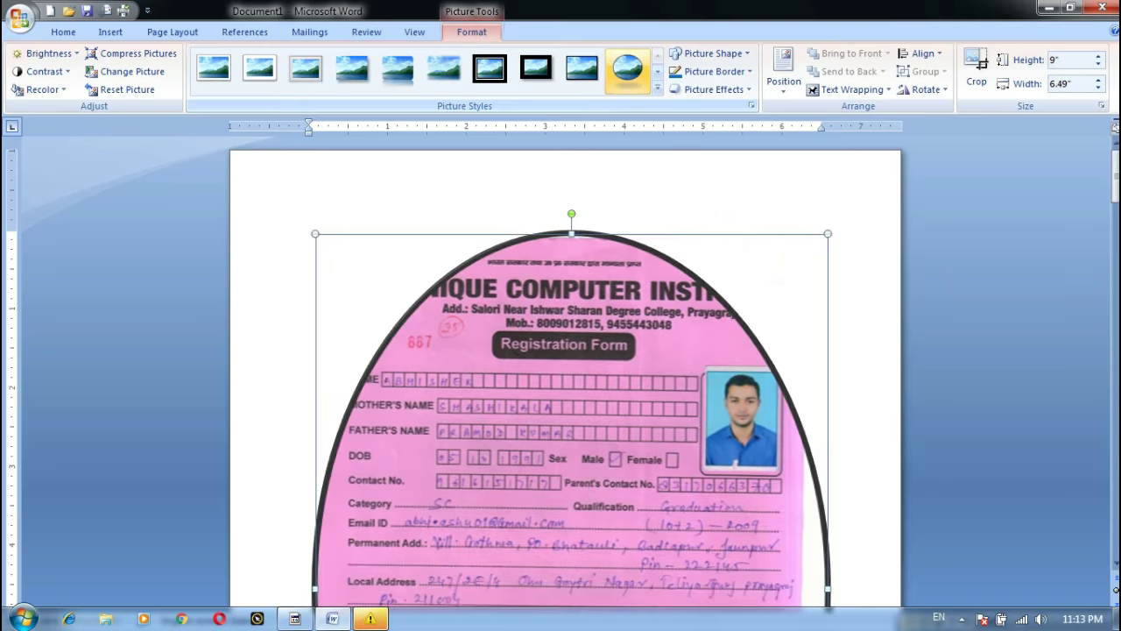
pyautogui.scroll(-5, 1111, 201)
pyautogui.moveTo(1111, 201); pyautogui.dragTo(1115, 191)
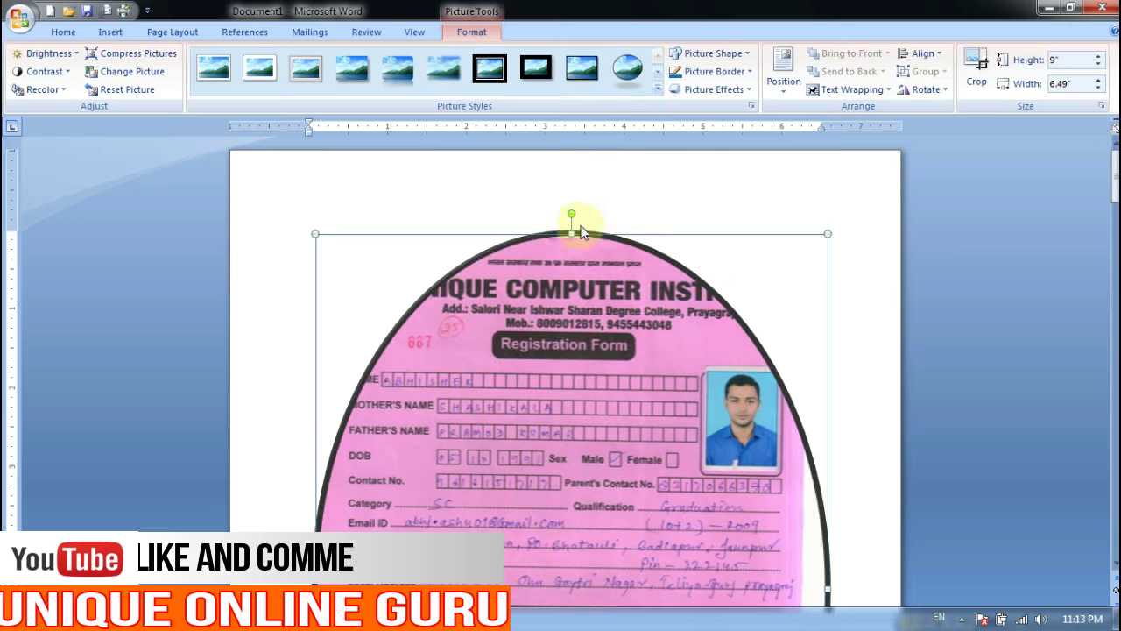
pyautogui.moveTo(571, 231); pyautogui.dragTo(568, 557)
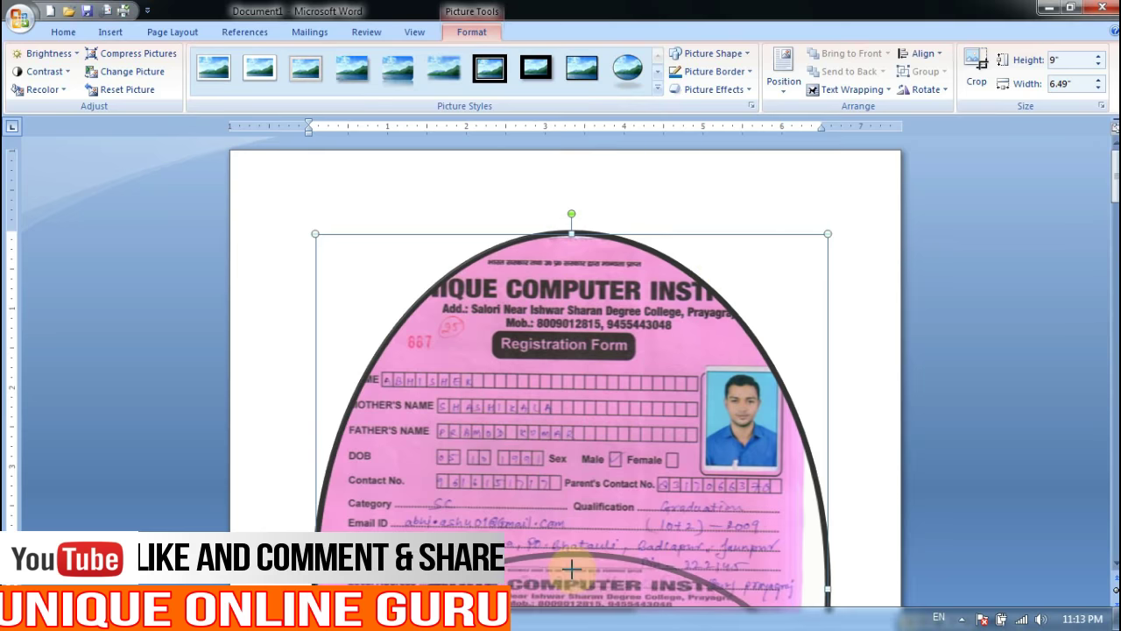
pyautogui.moveTo(568, 557); pyautogui.dragTo(558, 550)
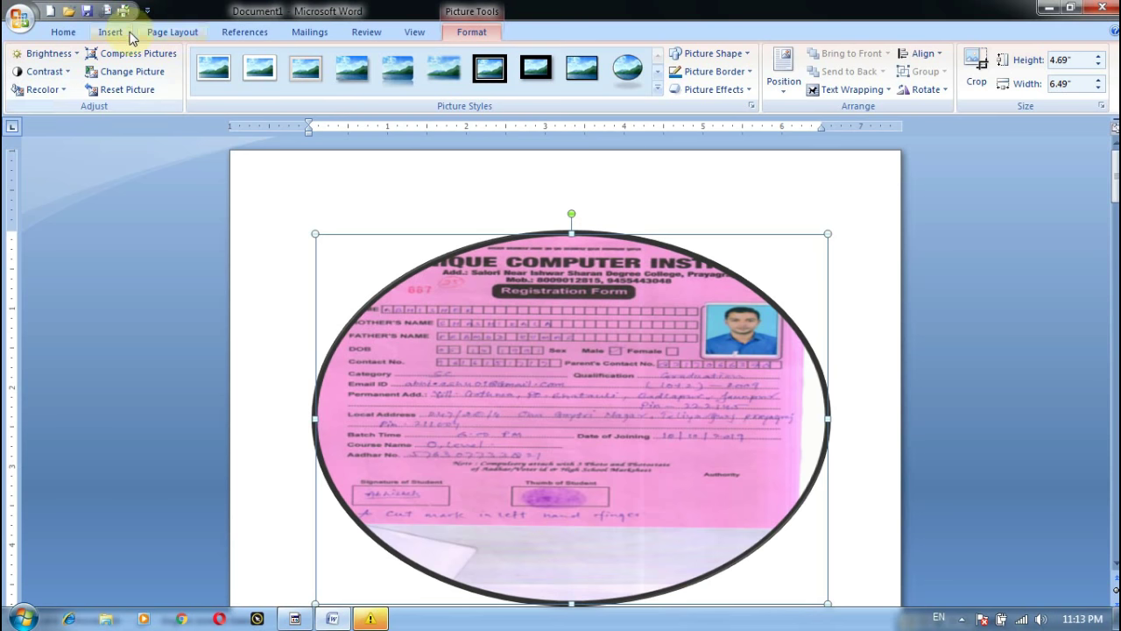
pyautogui.click(112, 32)
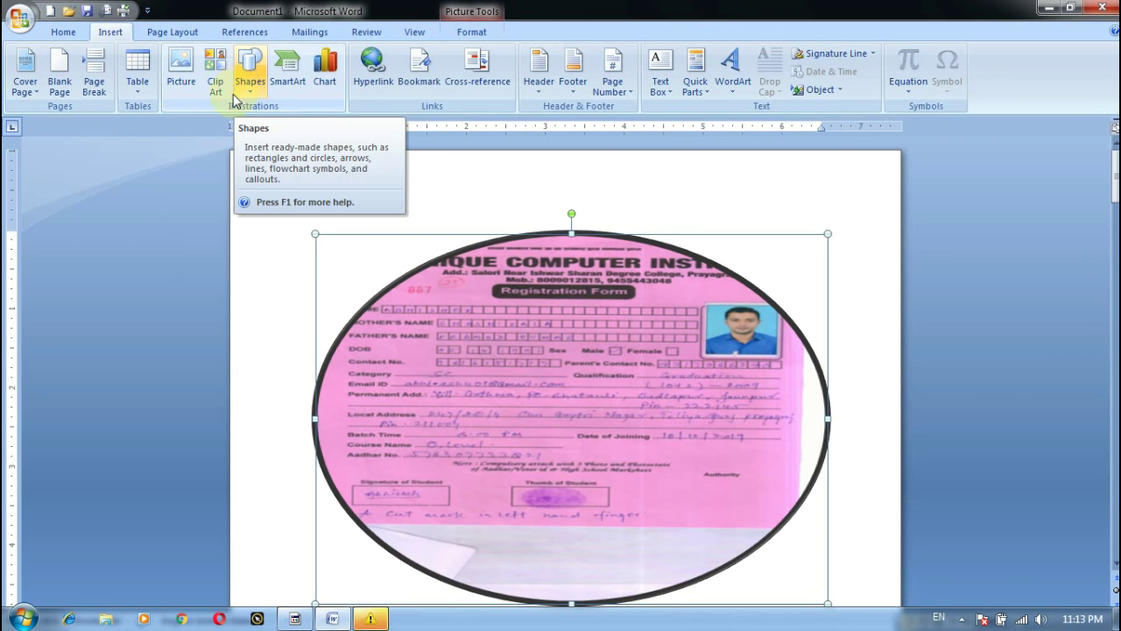
# Delete the oval form picture and bring up the Clip Art pane
pyautogui.click(226, 97)
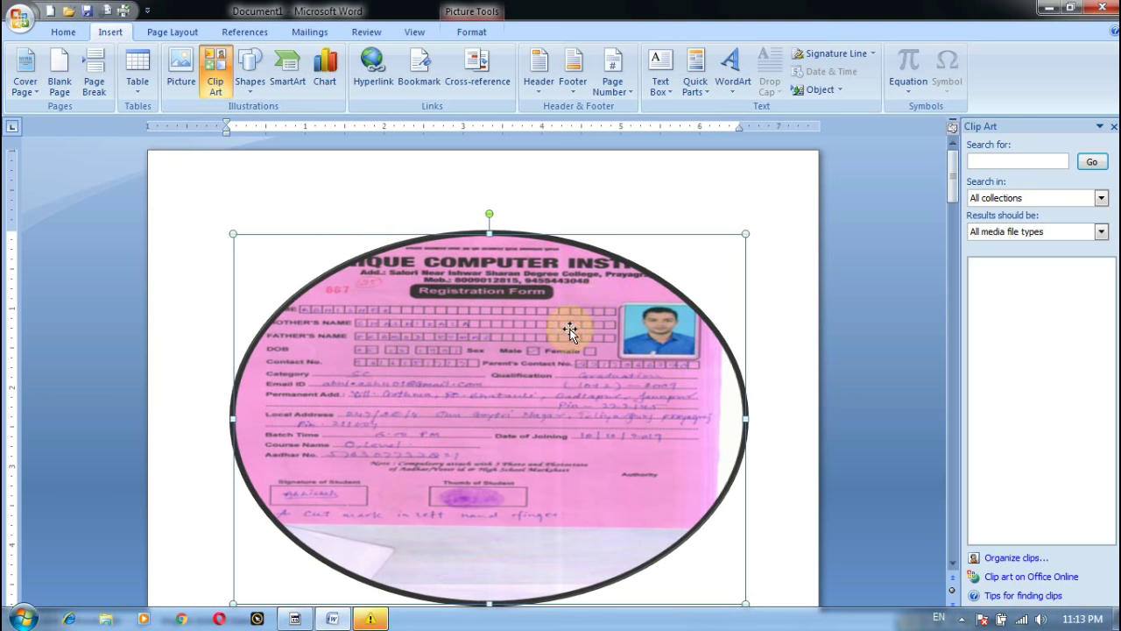
pyautogui.press('Delete')
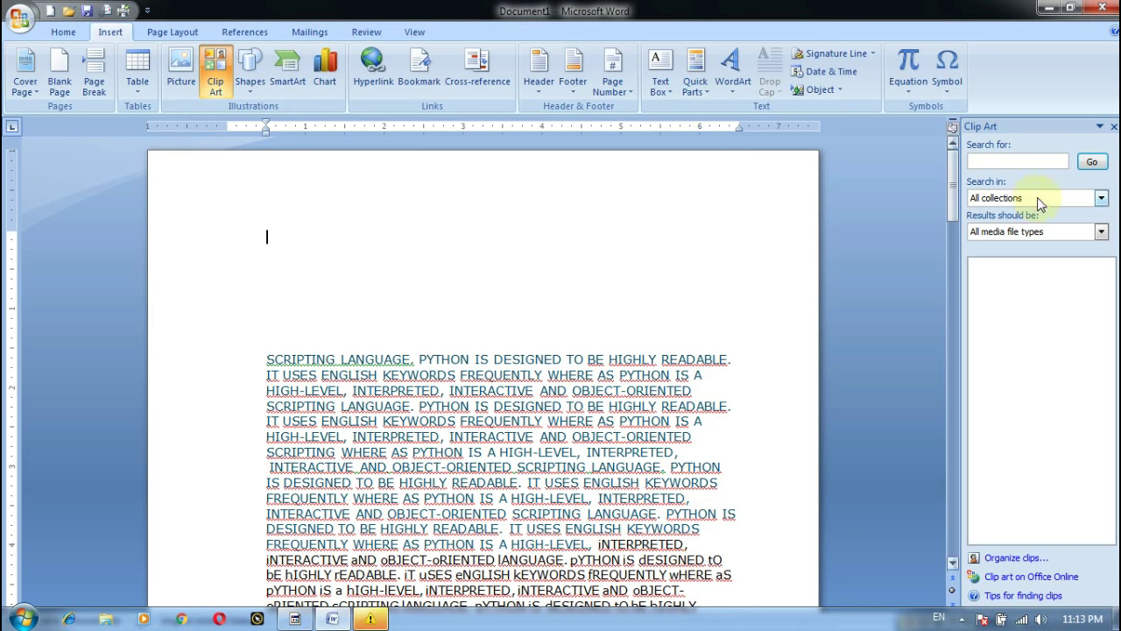
pyautogui.click(214, 77)
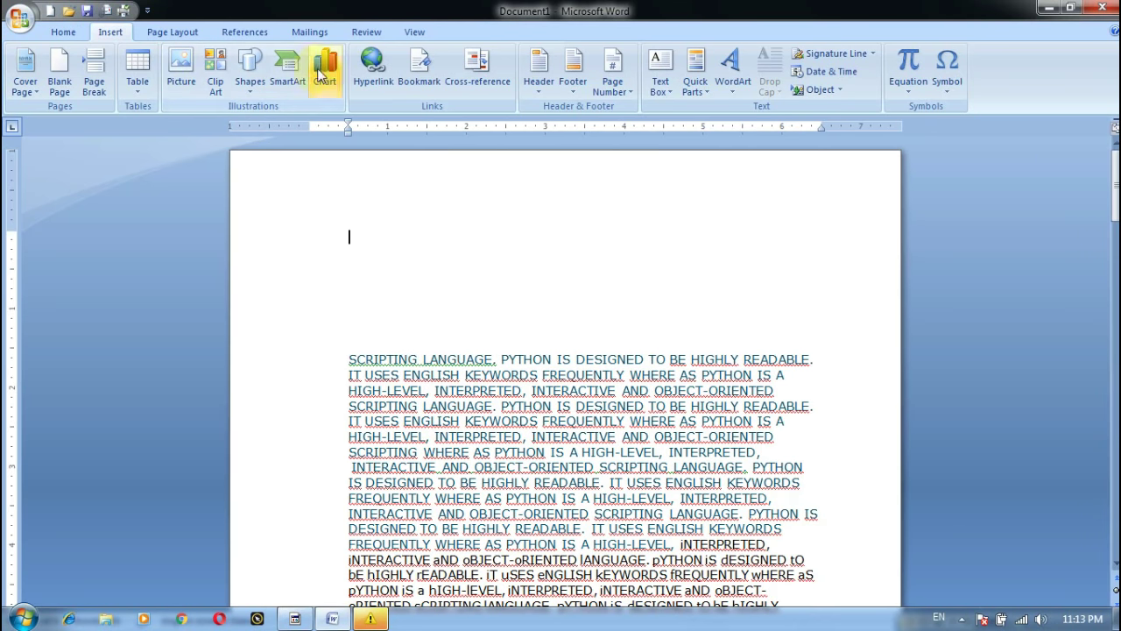
pyautogui.click(214, 85)
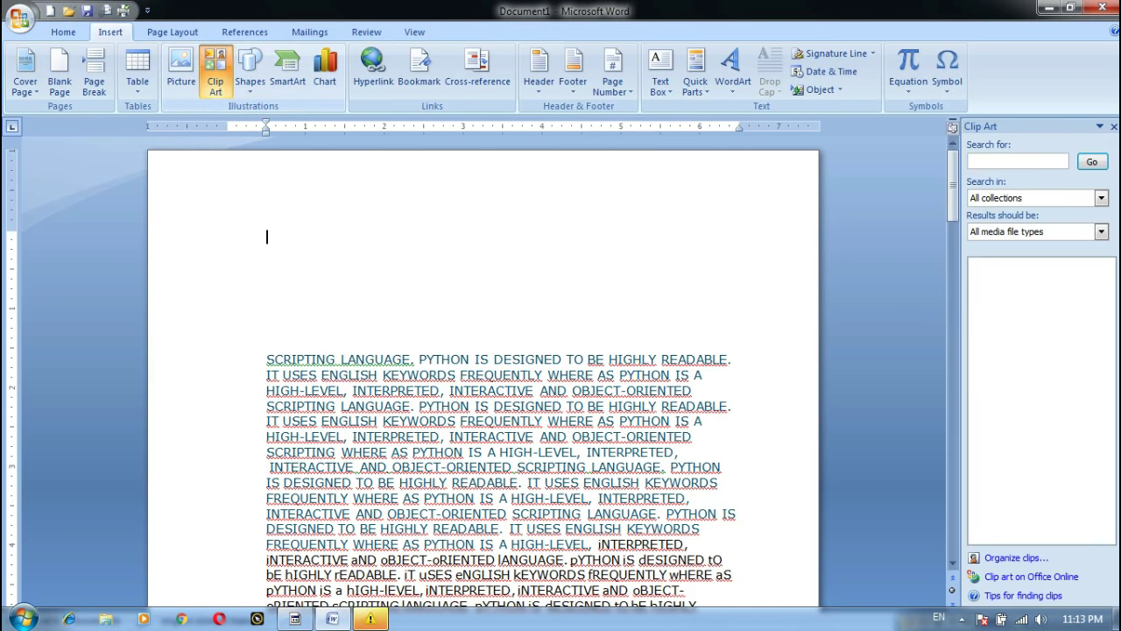
# Inspect the 'Search in' and 'Results should be' lists in the Clip Art pane
pyautogui.click(990, 198)
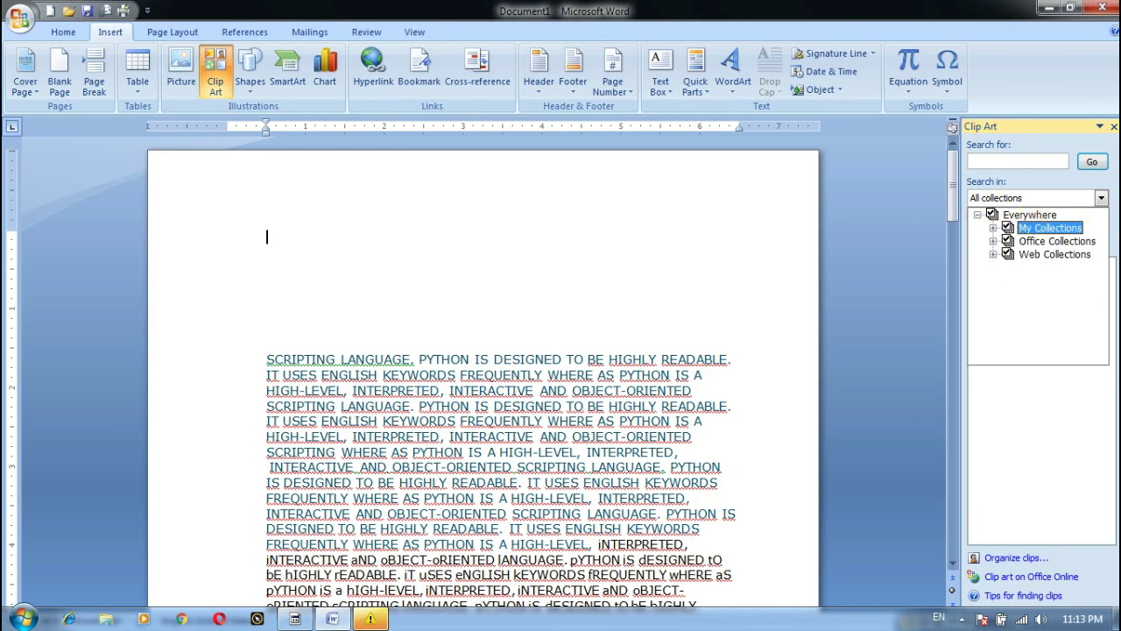
pyautogui.click(1034, 425)
pyautogui.click(1102, 231)
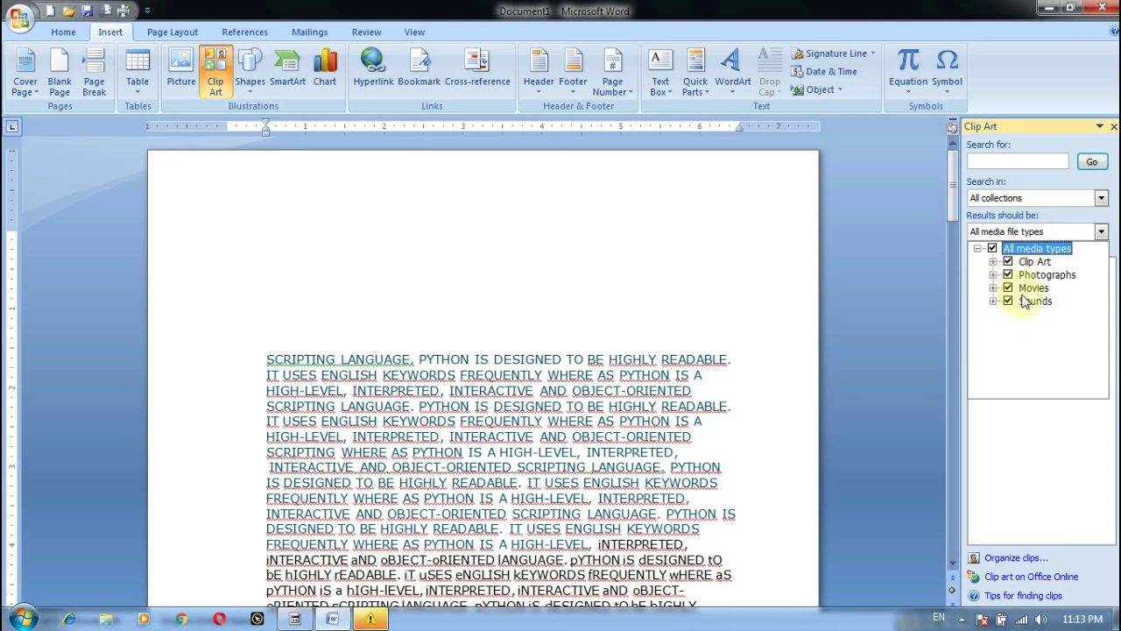
pyautogui.click(1034, 458)
pyautogui.scroll(-3, 1026, 345)
pyautogui.scroll(-2, 1031, 351)
pyautogui.scroll(5, 1031, 351)
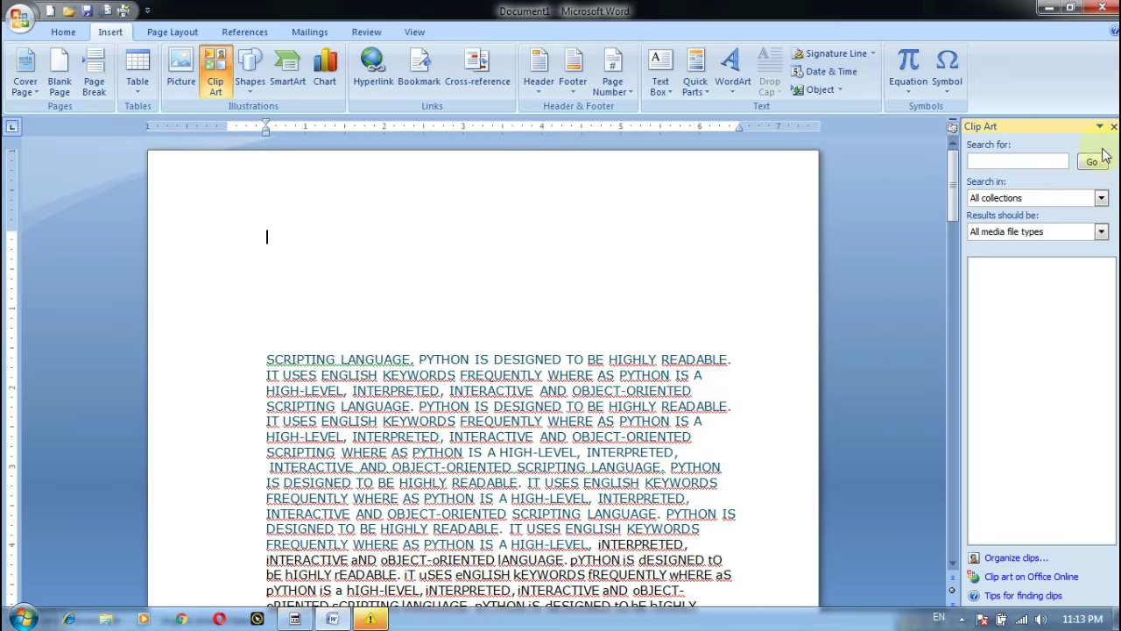
# Search all clip art, insert the cow picture, and try enlarging it
pyautogui.click(1093, 164)
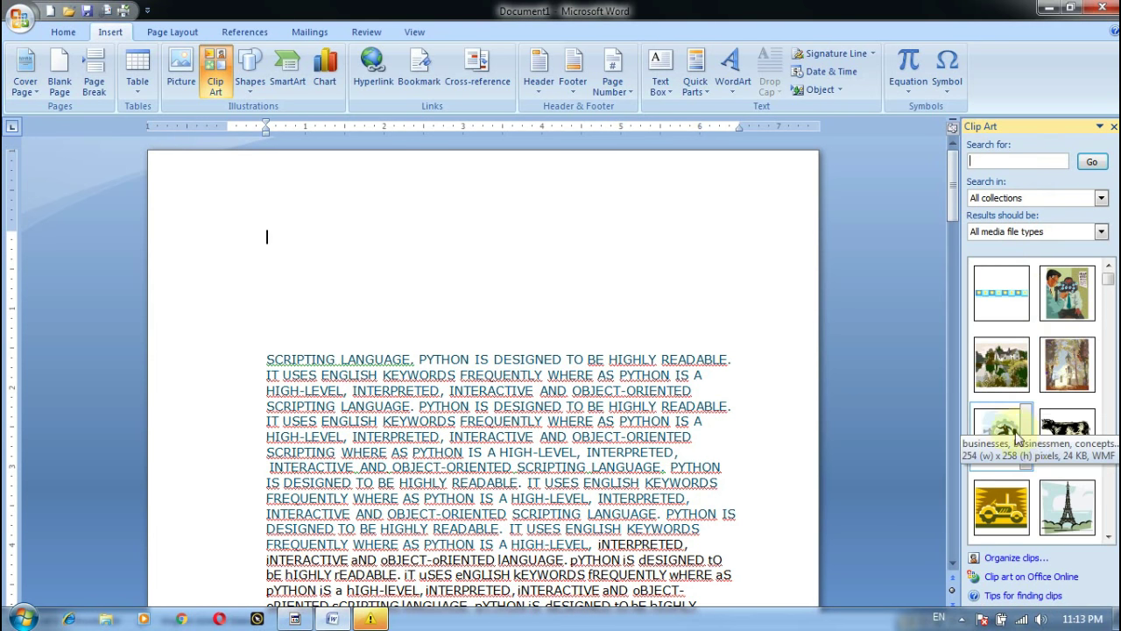
pyautogui.doubleClick(1067, 436)
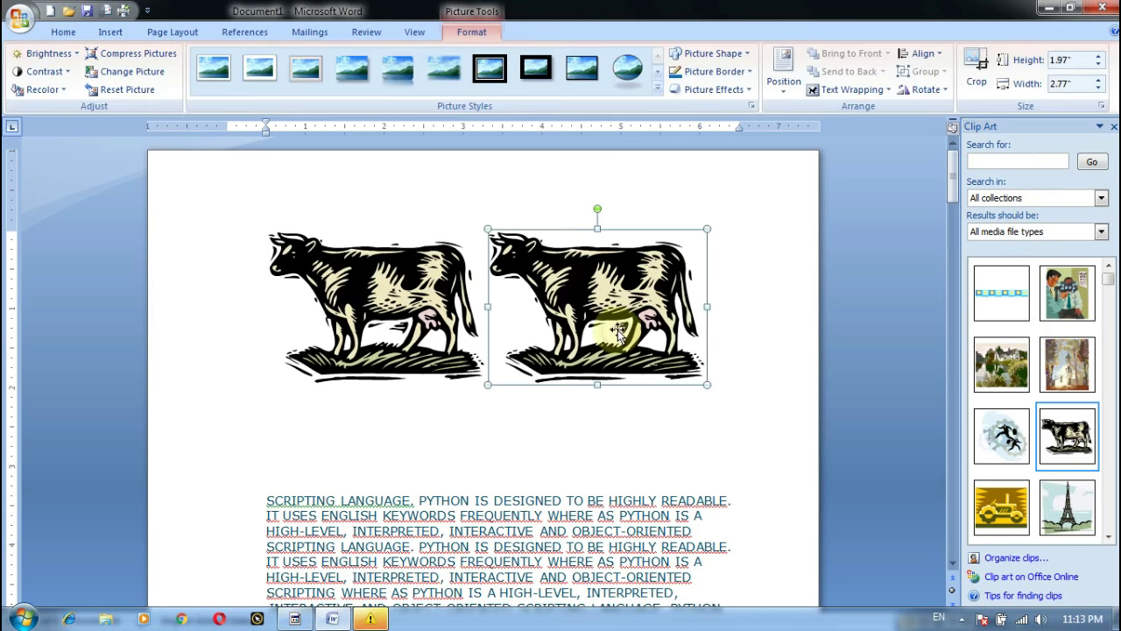
pyautogui.press('Delete')
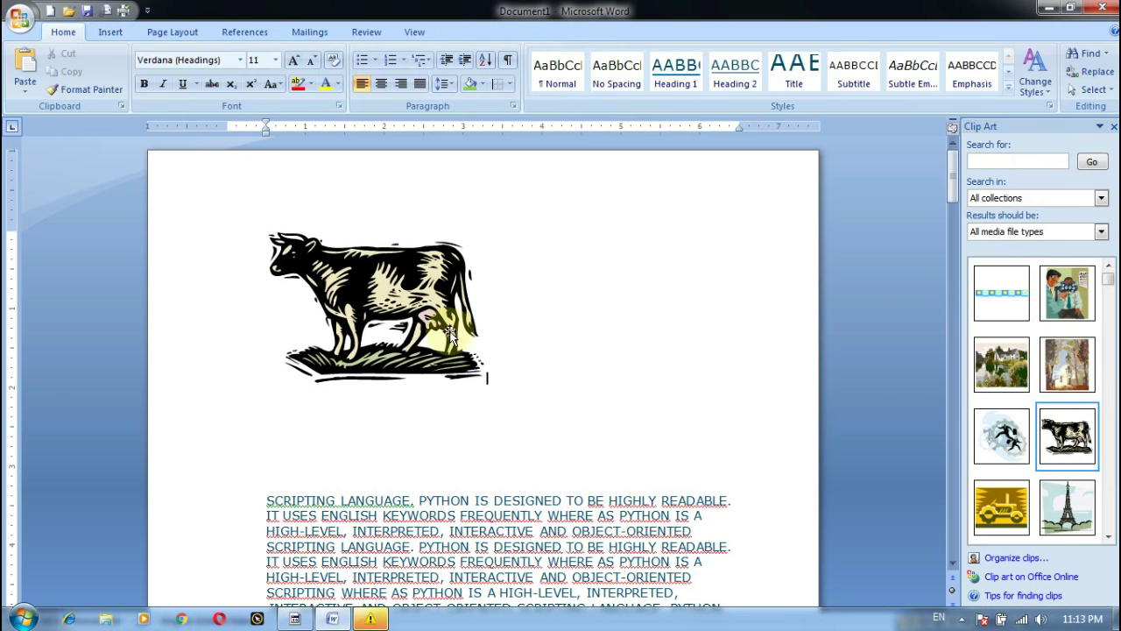
pyautogui.click(450, 336)
pyautogui.moveTo(487, 384)
pyautogui.mouseDown()
pyautogui.moveTo(652, 452)
pyautogui.moveTo(628, 475)
pyautogui.mouseUp()
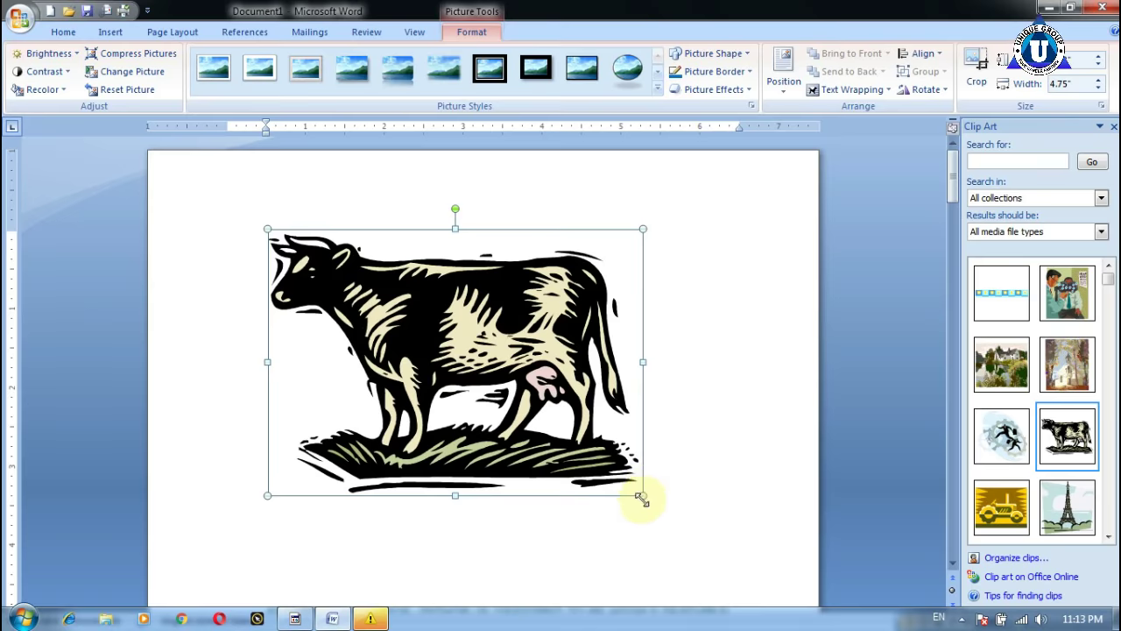
pyautogui.hotkey('ctrl', 'z')
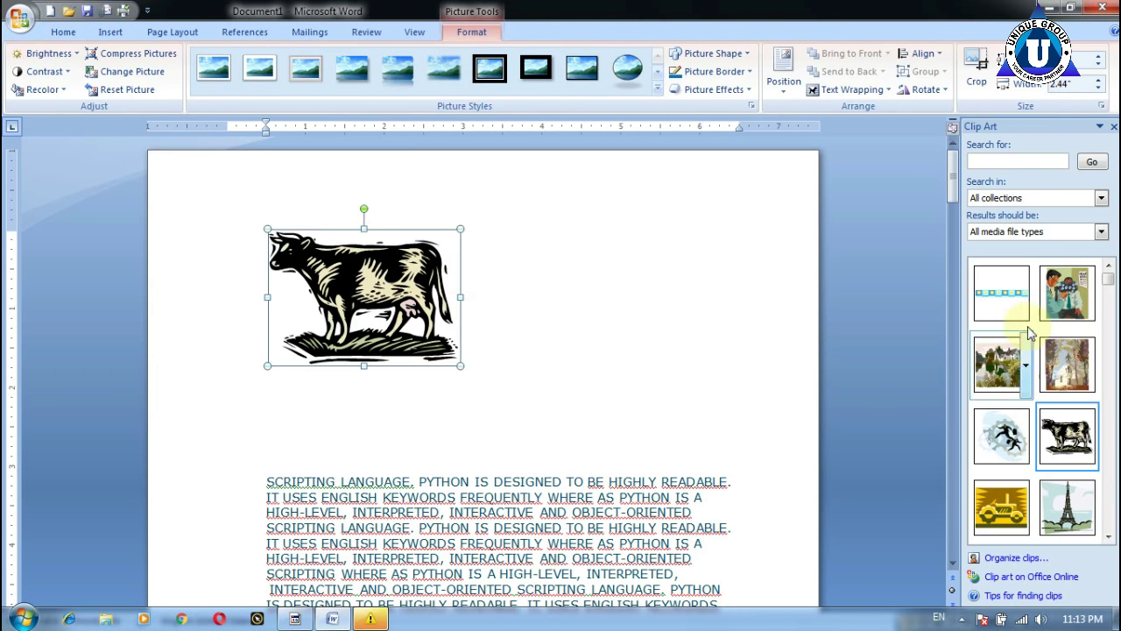
# Insert and enlarge the tractor, add the house clip art, then undo all pictures
pyautogui.click(1002, 505)
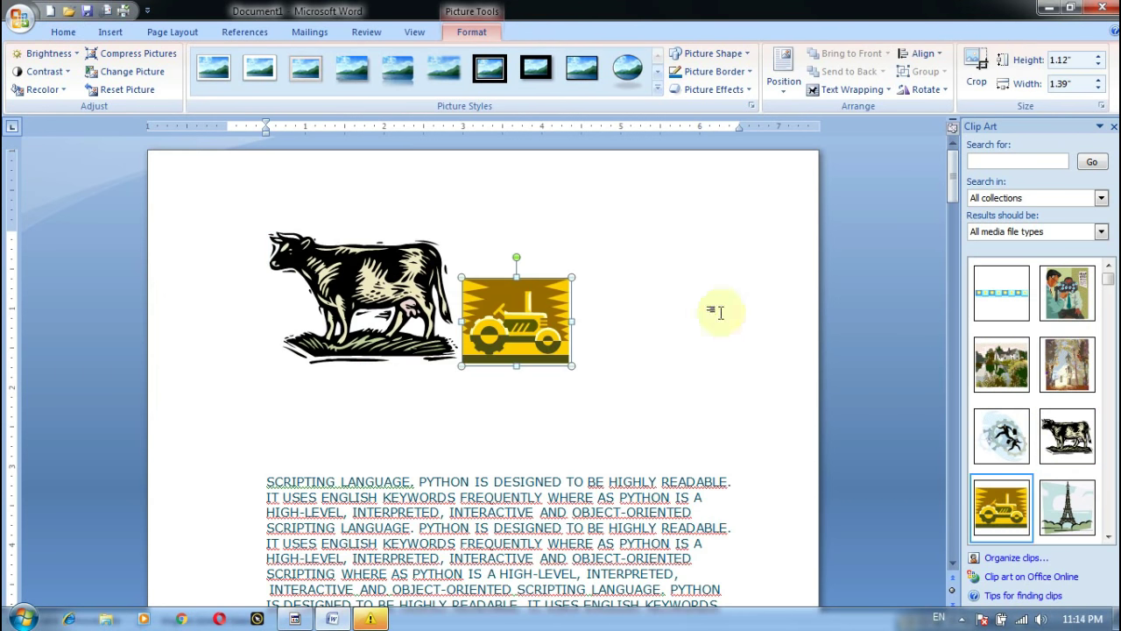
pyautogui.moveTo(575, 276); pyautogui.dragTo(807, 188)
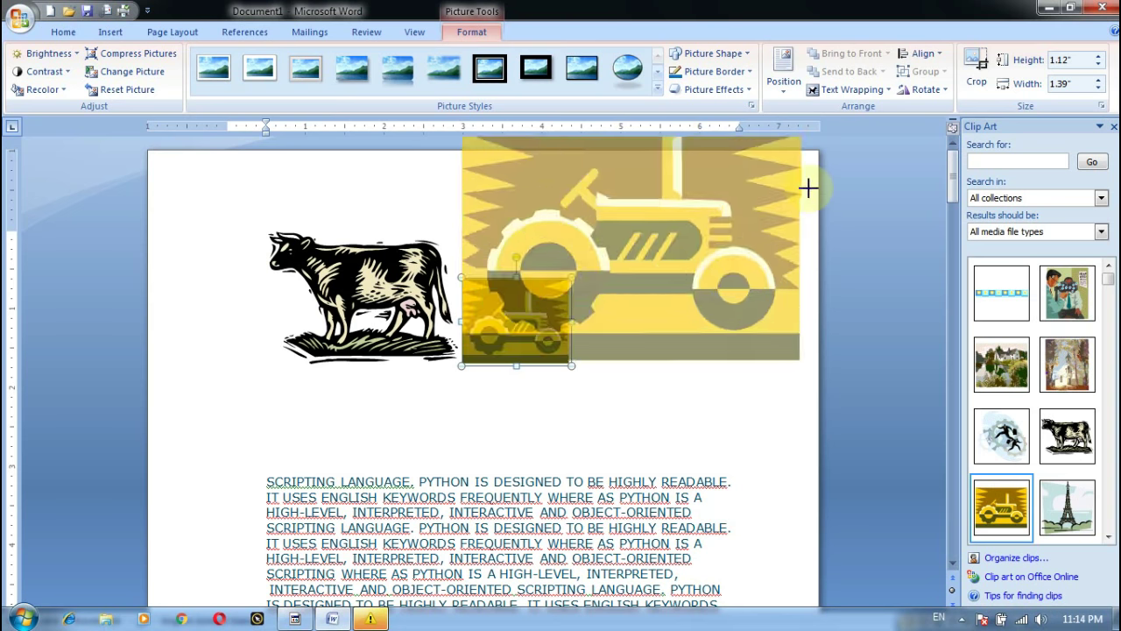
pyautogui.click(1001, 363)
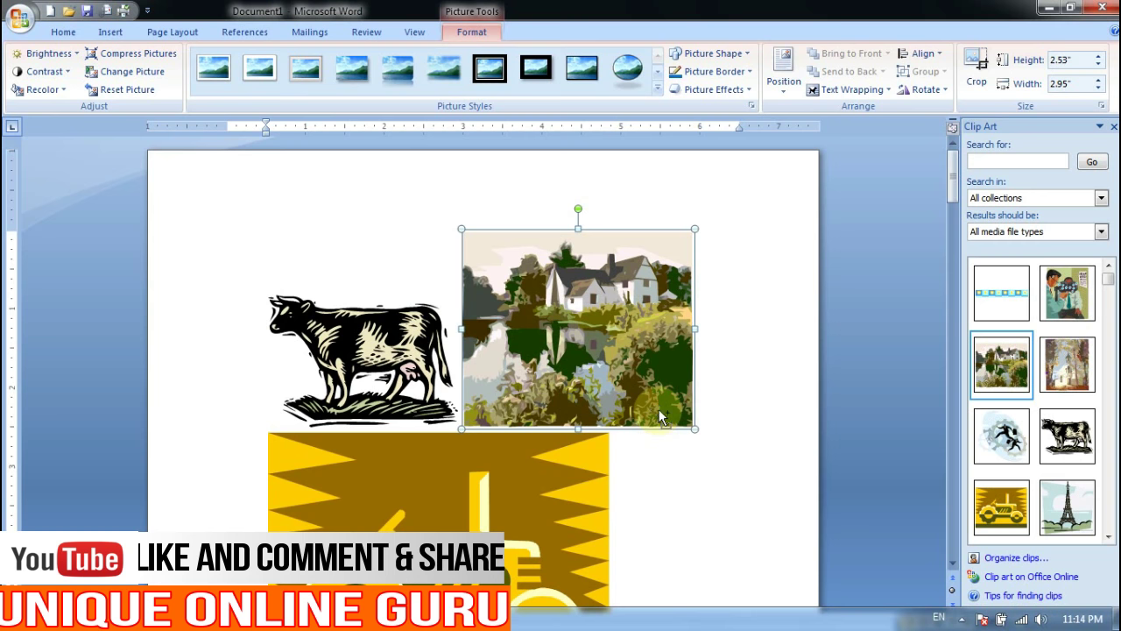
pyautogui.hotkey('ctrl', 'z')
pyautogui.hotkey('ctrl', 'z')
pyautogui.hotkey('ctrl', 'z')
pyautogui.hotkey('ctrl', 'z')
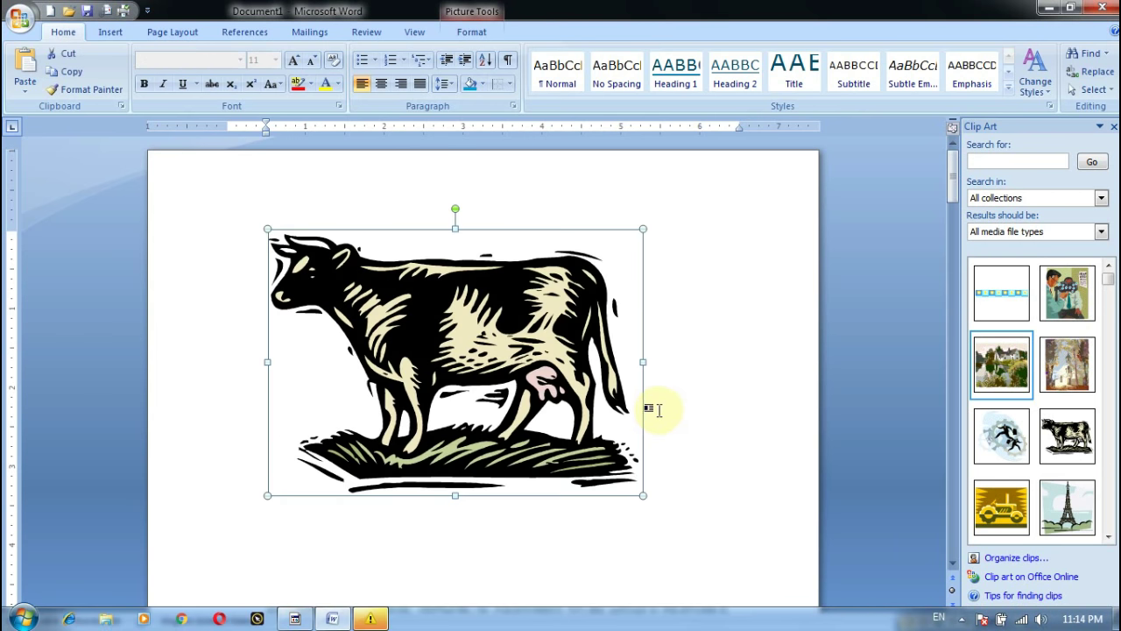
pyautogui.hotkey('ctrl', 'z')
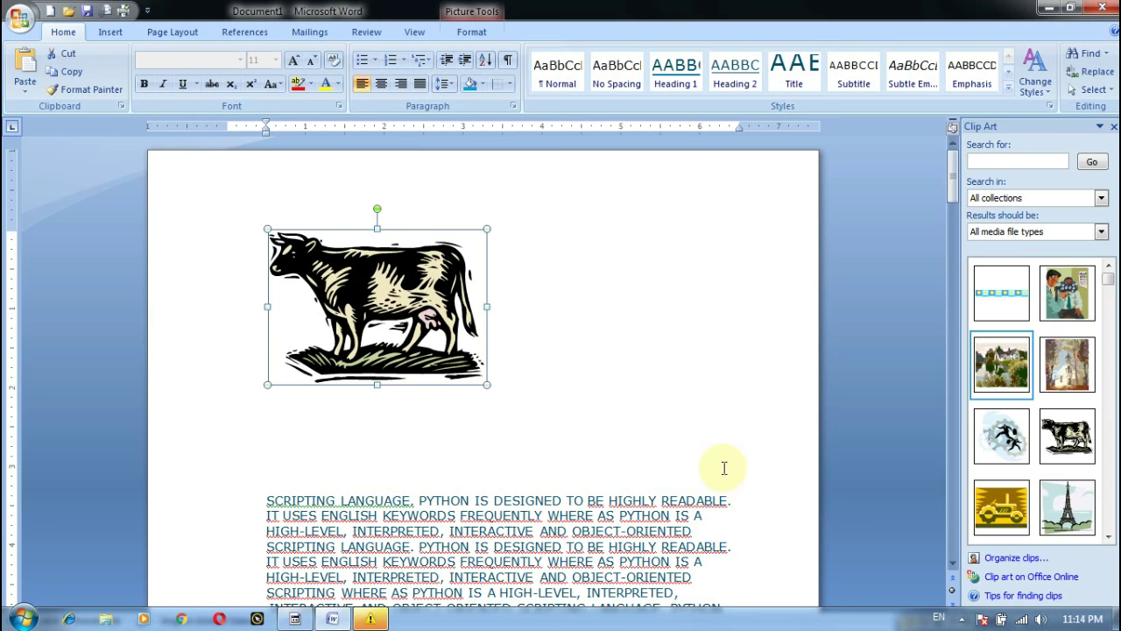
pyautogui.hotkey('ctrl', 'v')
pyautogui.hotkey('ctrl', 'z')
pyautogui.hotkey('ctrl', 'z')
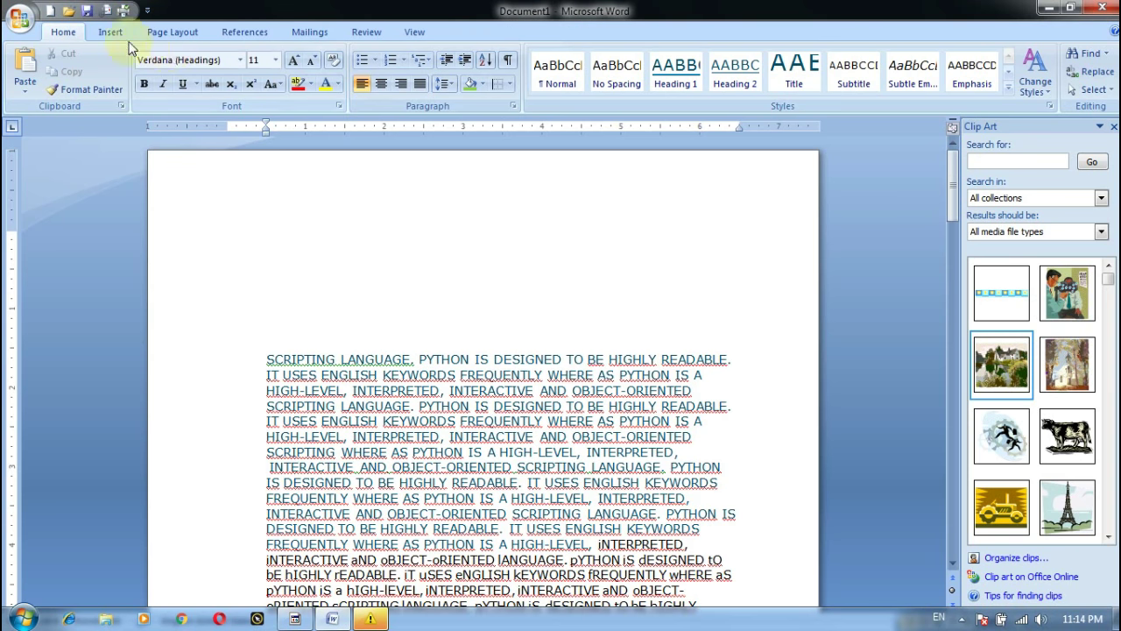
pyautogui.click(110, 32)
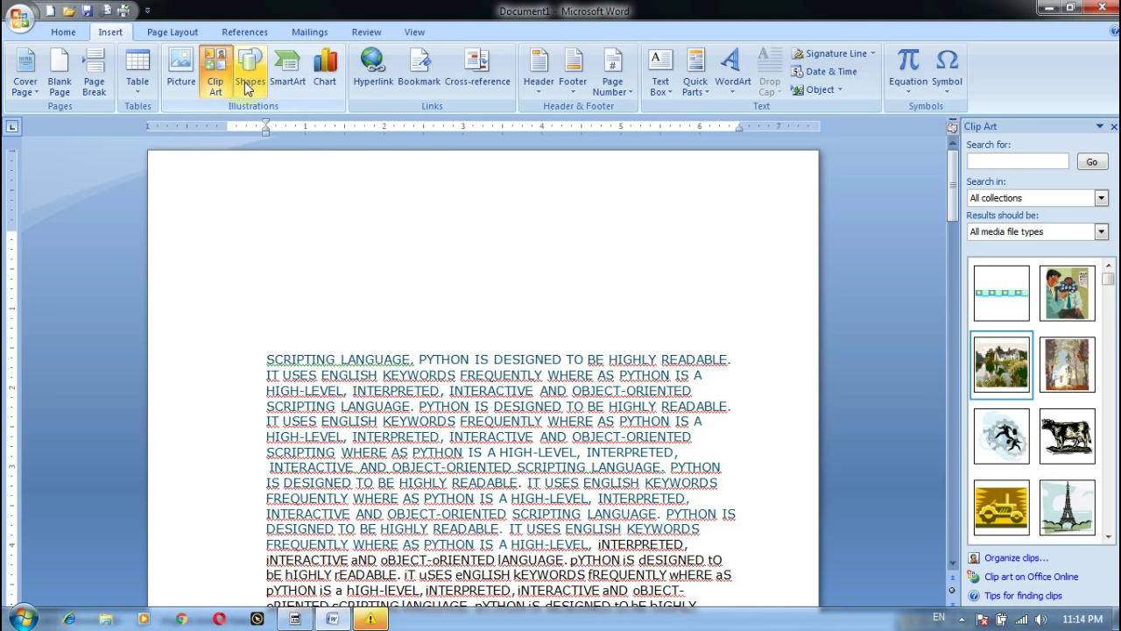
pyautogui.click(248, 86)
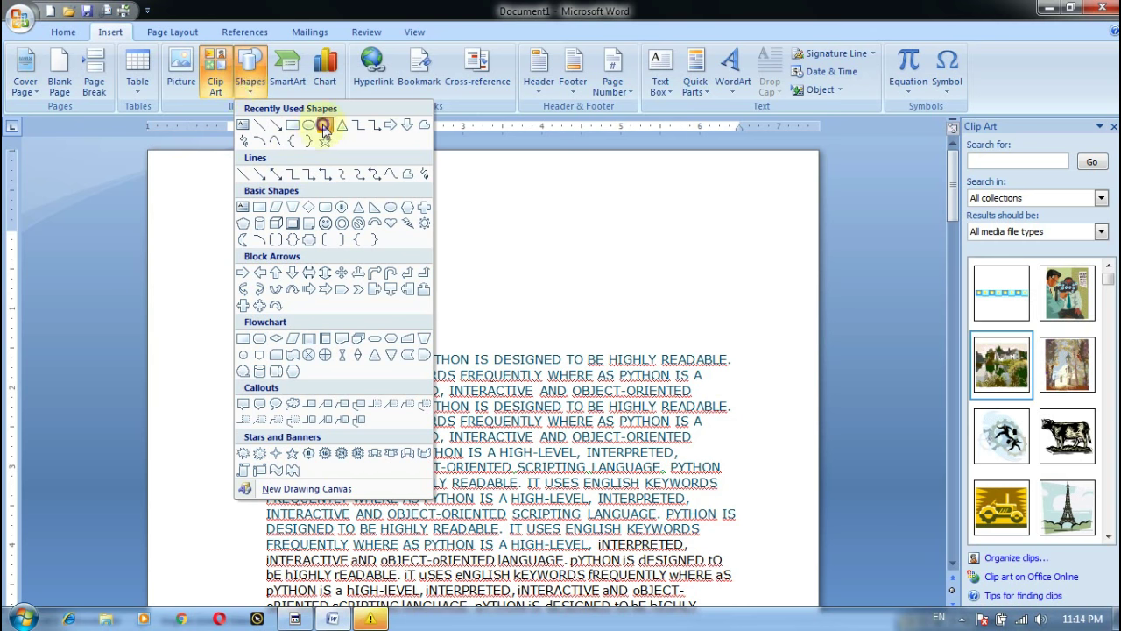
pyautogui.click(325, 125)
pyautogui.moveTo(267, 184); pyautogui.dragTo(635, 316)
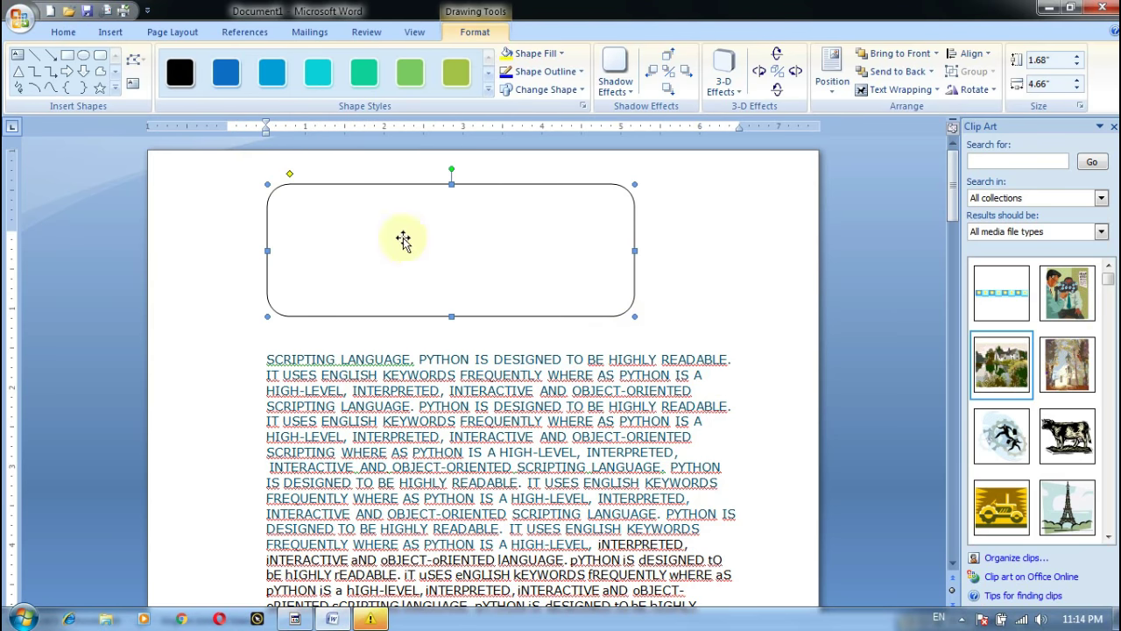
pyautogui.click(69, 59)
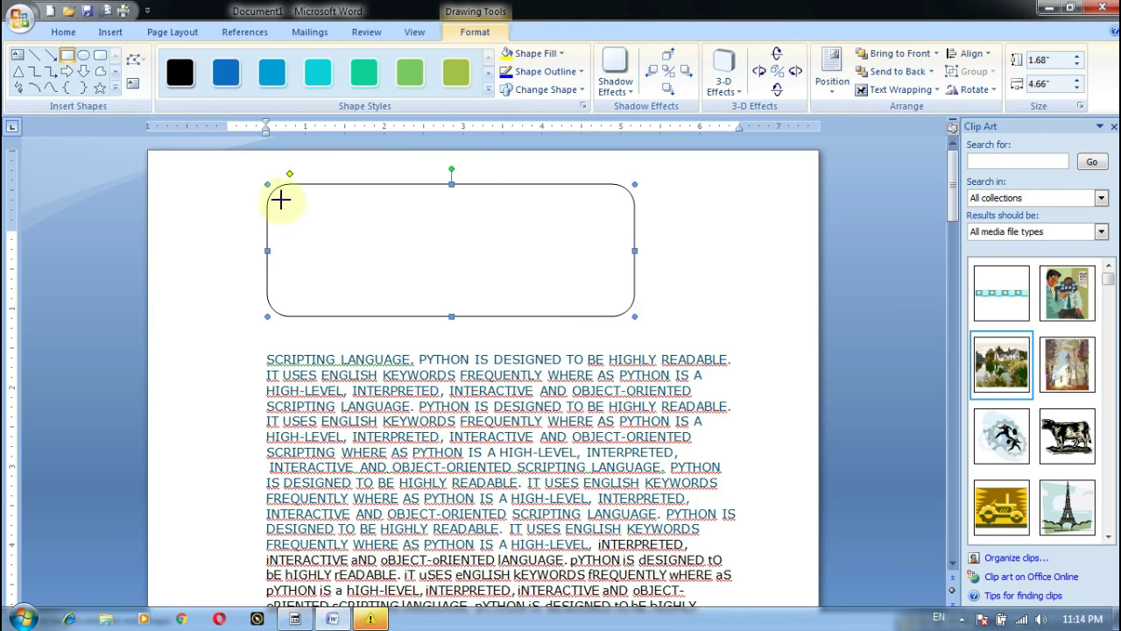
pyautogui.moveTo(281, 200); pyautogui.dragTo(617, 302)
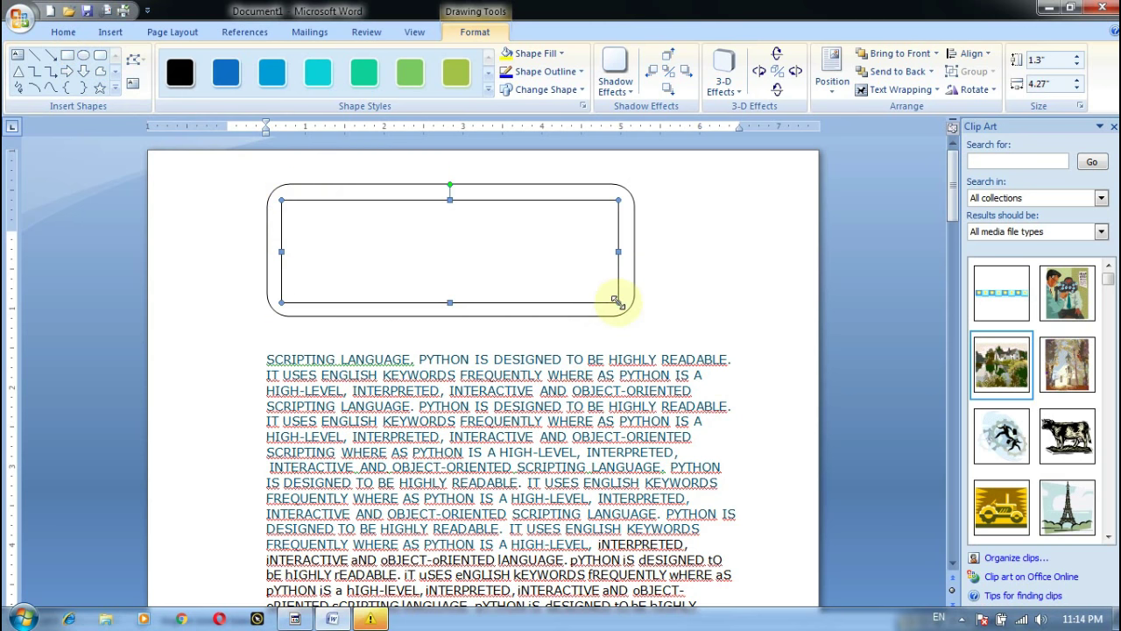
pyautogui.click(84, 57)
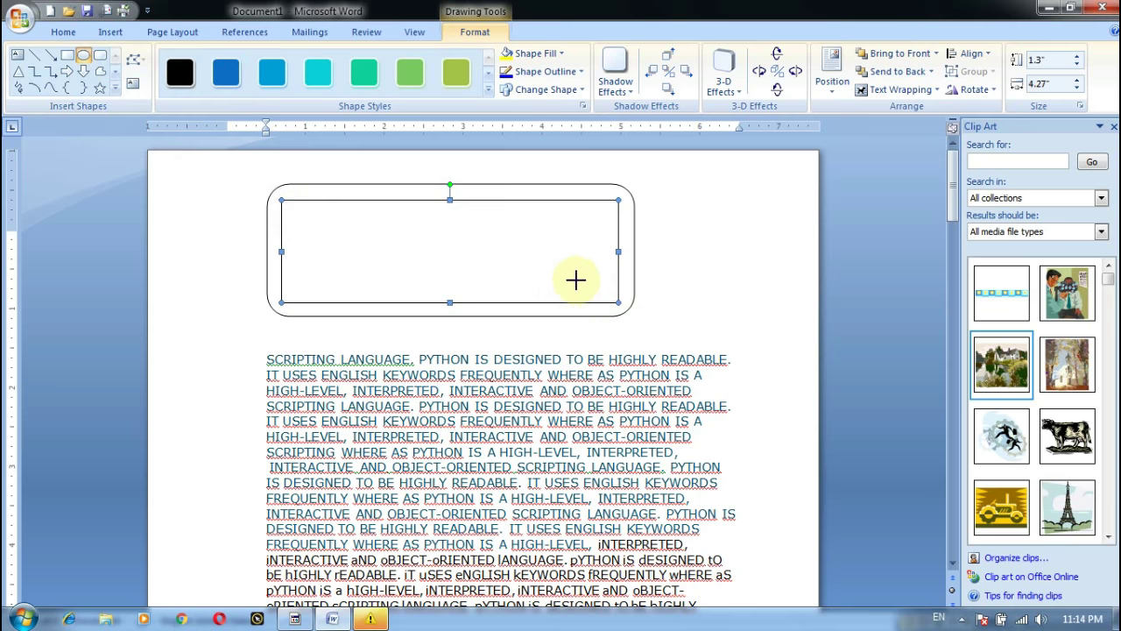
pyautogui.moveTo(289, 209); pyautogui.dragTo(611, 296)
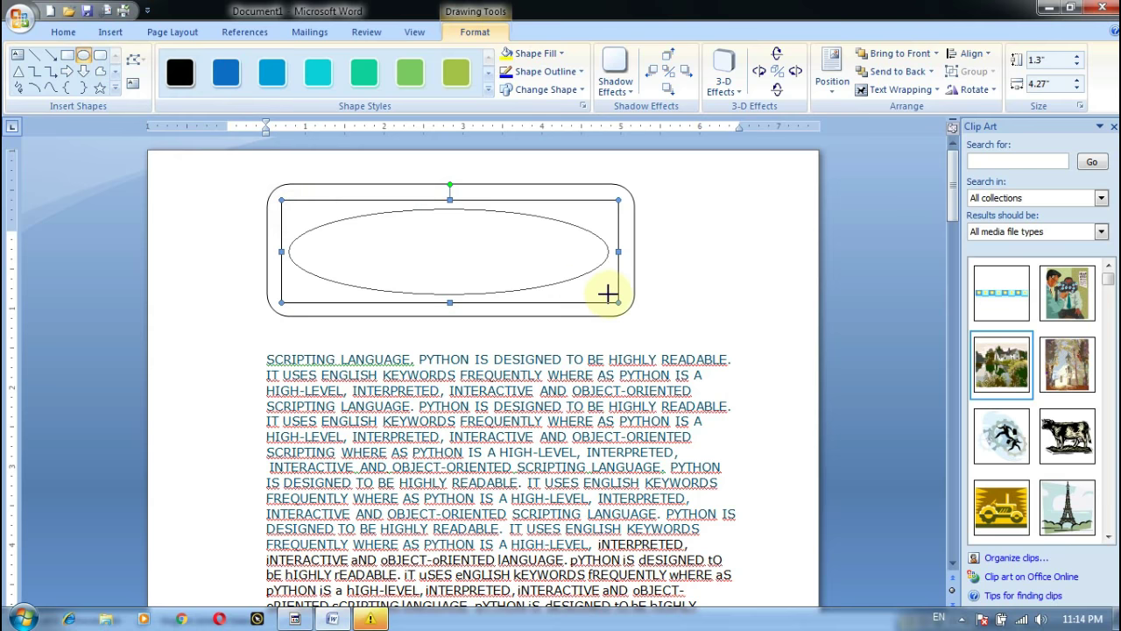
pyautogui.click(18, 71)
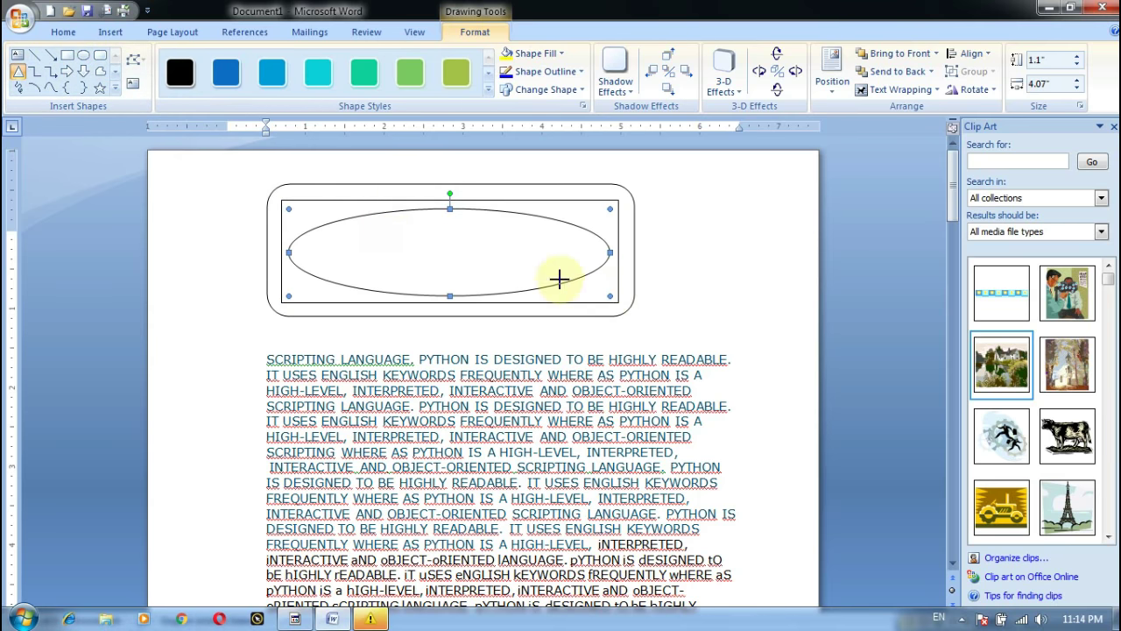
pyautogui.moveTo(561, 280); pyautogui.dragTo(380, 226)
pyautogui.click(67, 71)
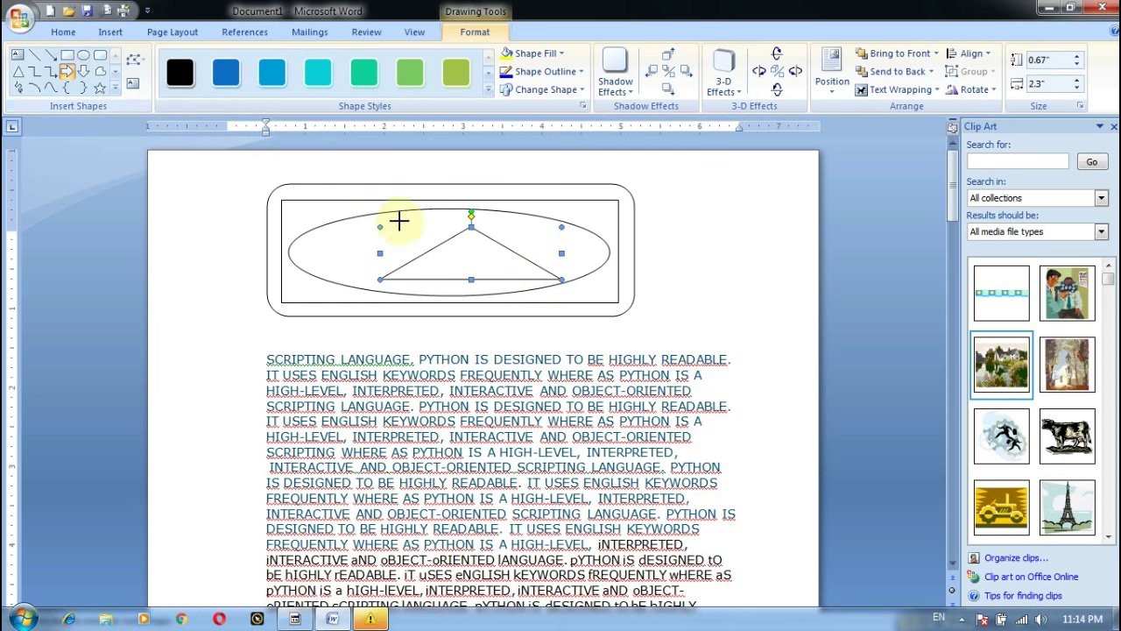
pyautogui.moveTo(438, 264); pyautogui.dragTo(533, 273)
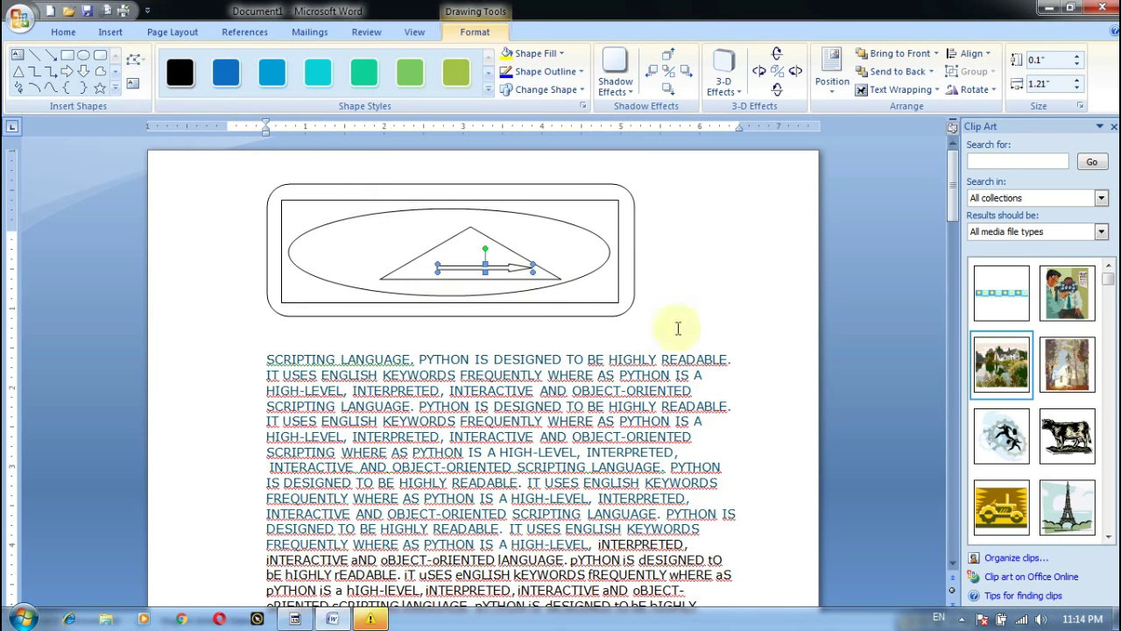
pyautogui.click(727, 289)
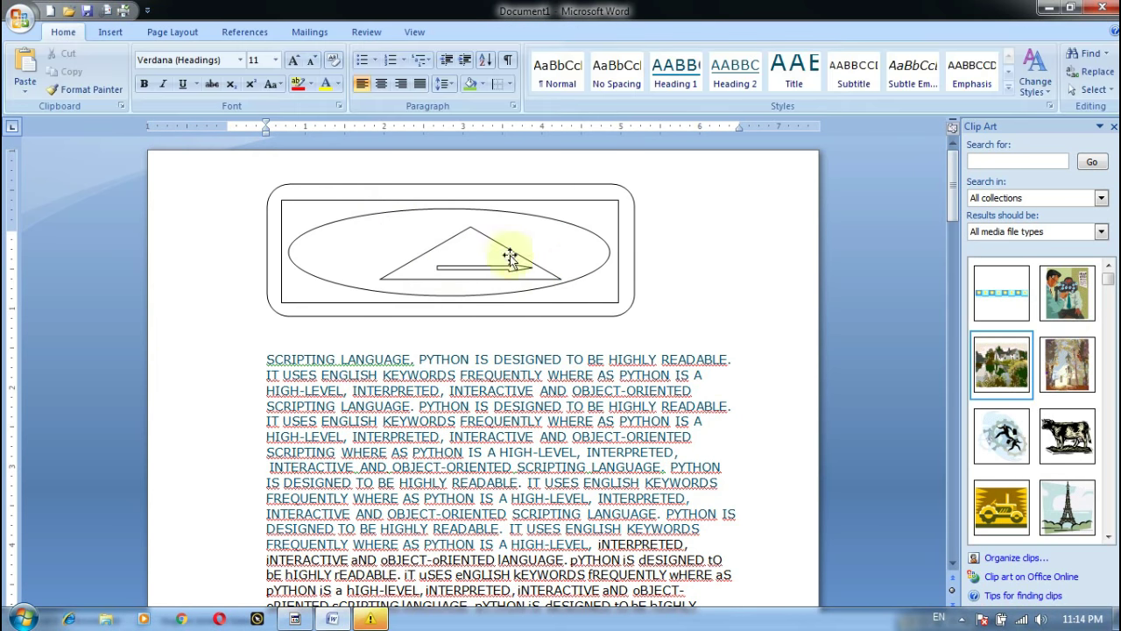
pyautogui.click(121, 35)
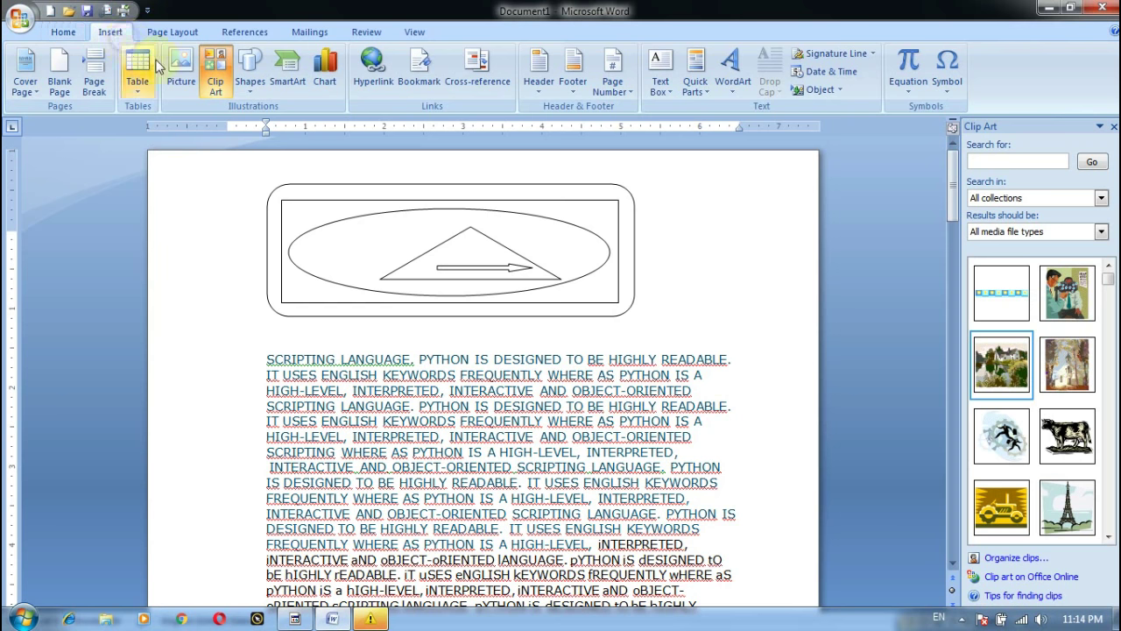
pyautogui.click(276, 252)
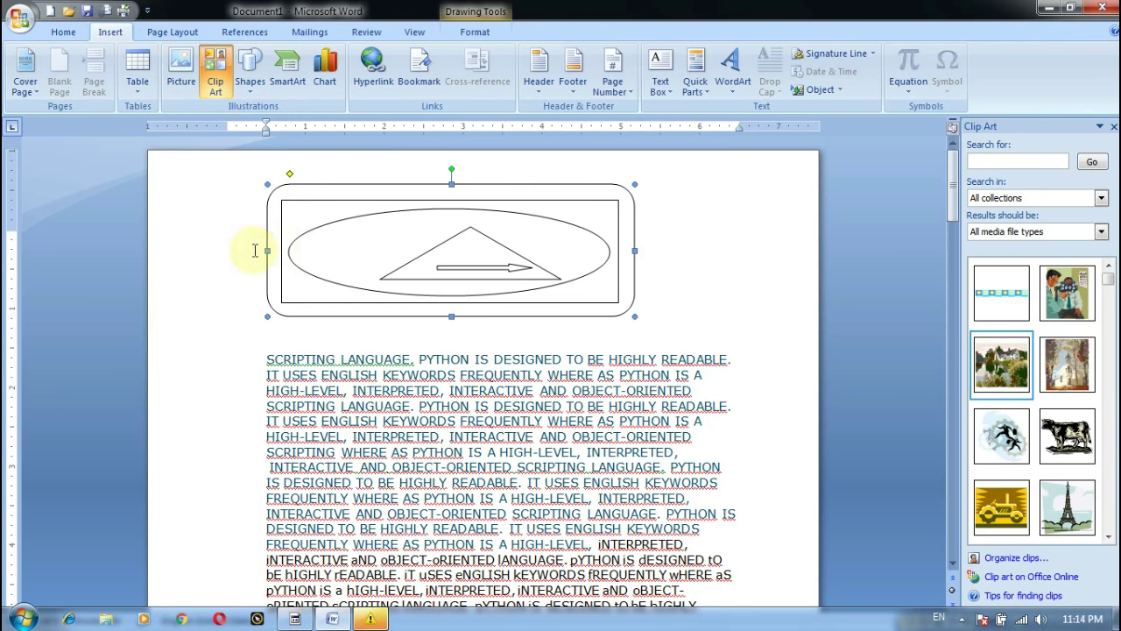
pyautogui.hotkey('ctrl', 'z')
pyautogui.hotkey('ctrl', 'z')
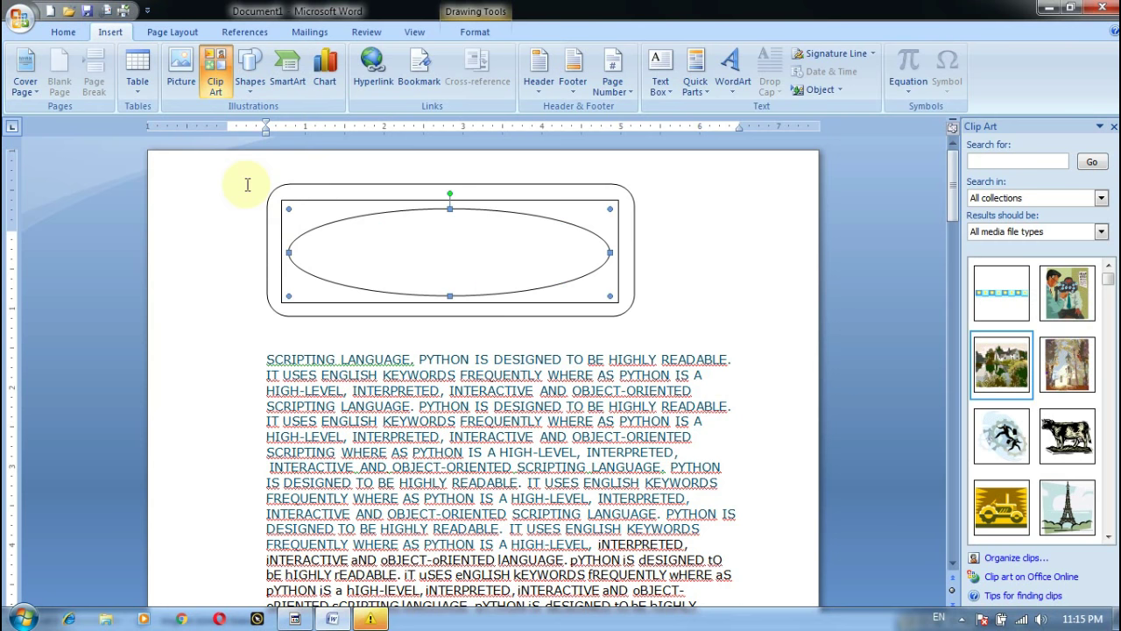
pyautogui.hotkey('ctrl', 'z')
pyautogui.hotkey('ctrl', 'z')
pyautogui.hotkey('ctrl', 'z')
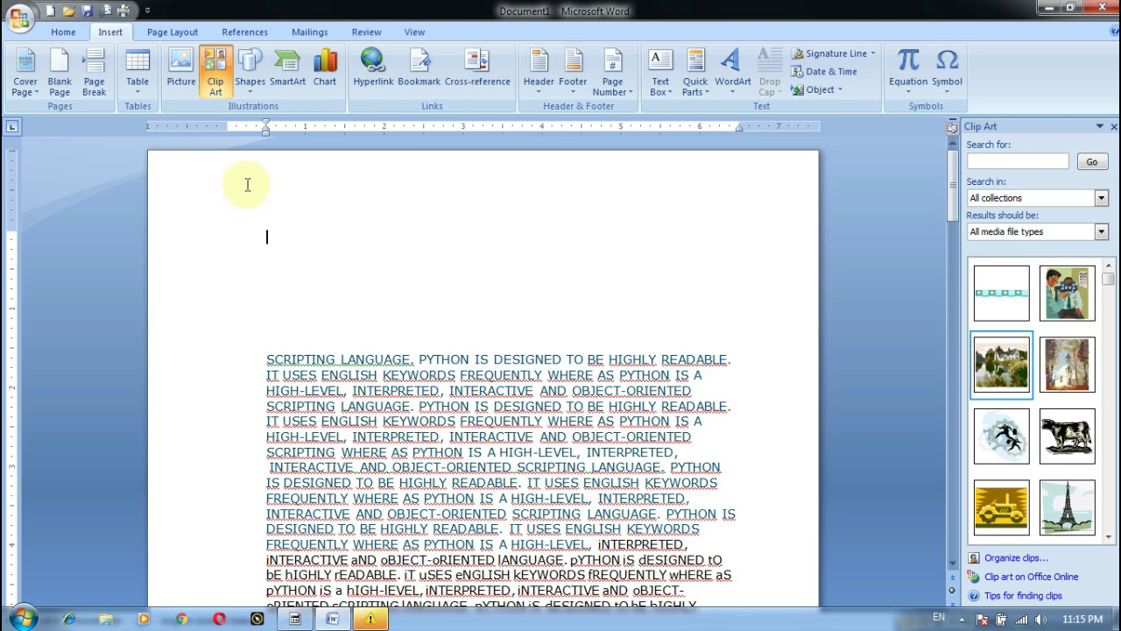
# Browse the SmartArt layouts and insert Picture Caption List from the List category
pyautogui.click(305, 83)
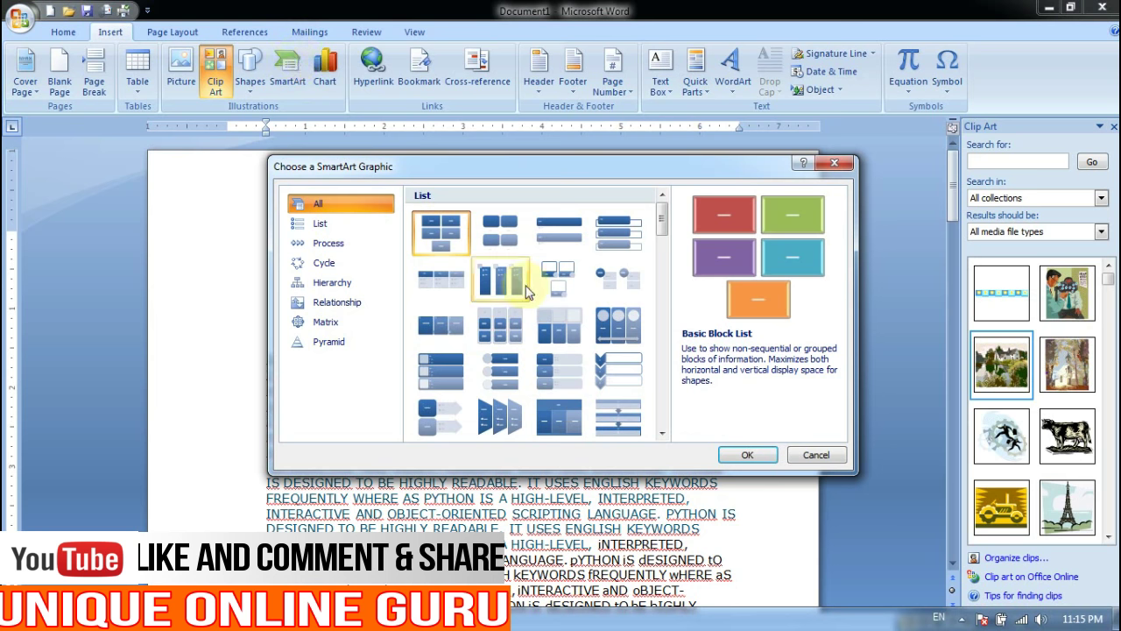
pyautogui.click(527, 332)
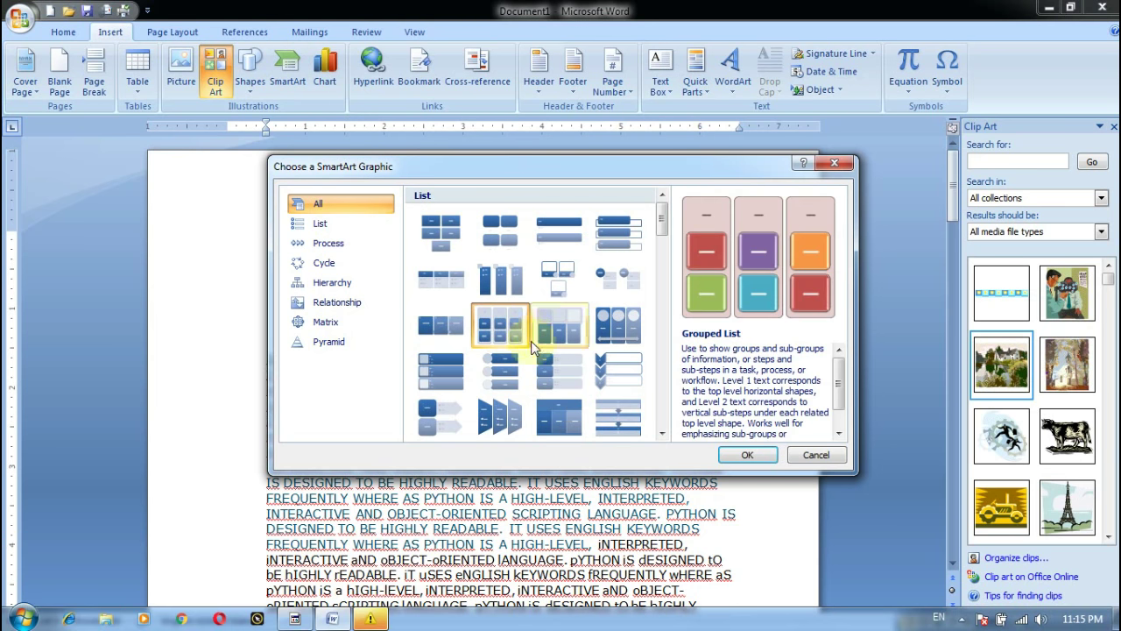
pyautogui.click(500, 417)
pyautogui.scroll(-10, 438, 333)
pyautogui.click(318, 263)
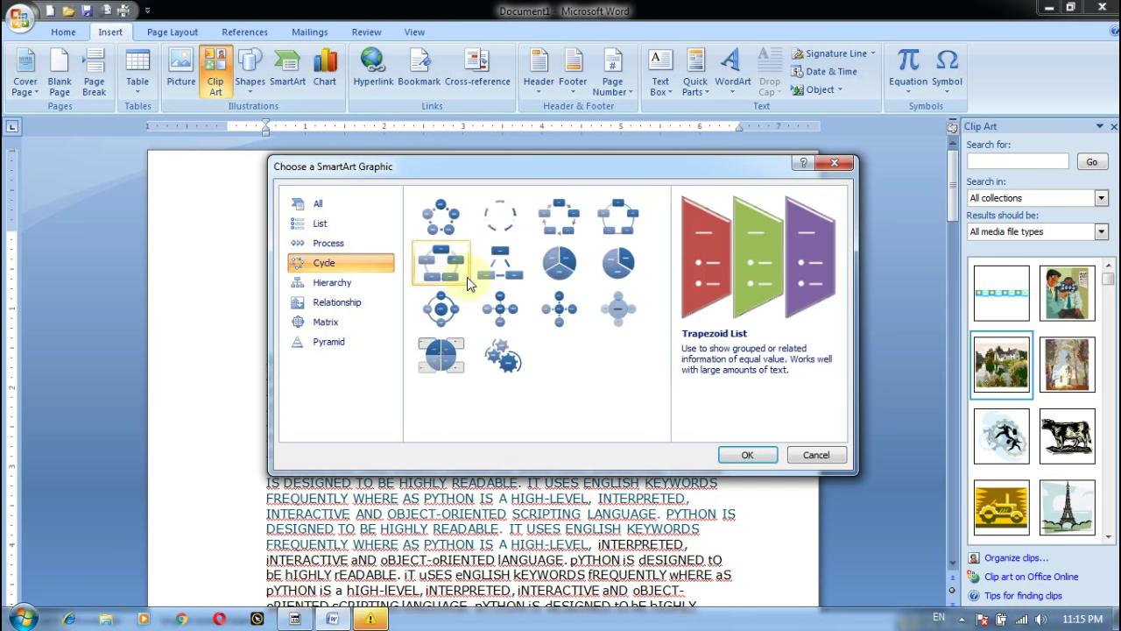
pyautogui.click(328, 322)
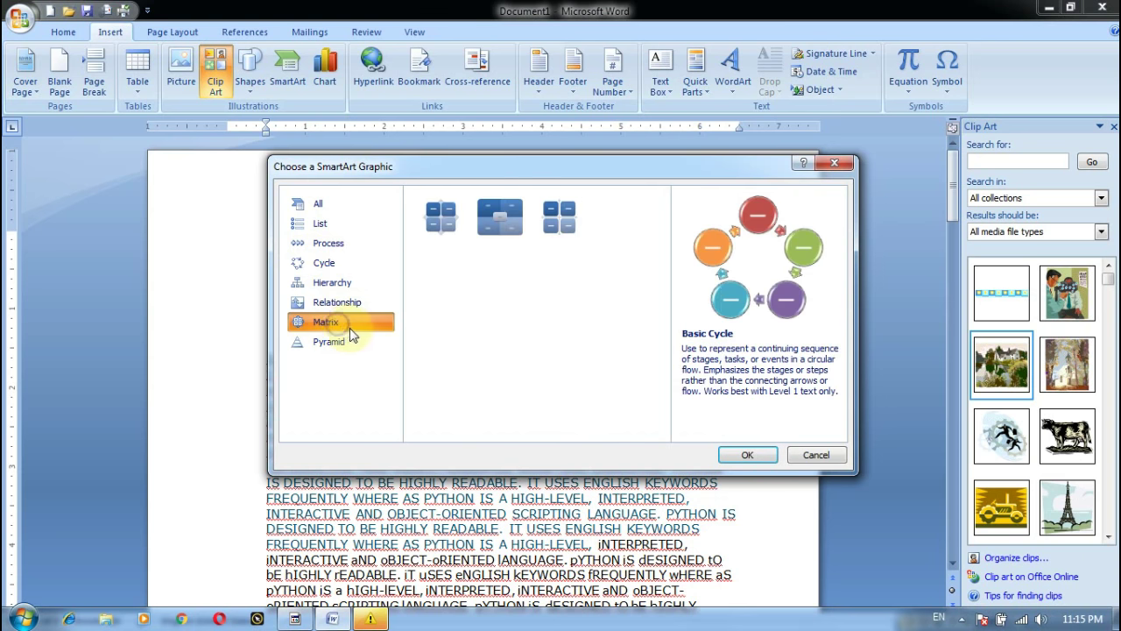
pyautogui.click(336, 263)
pyautogui.click(330, 243)
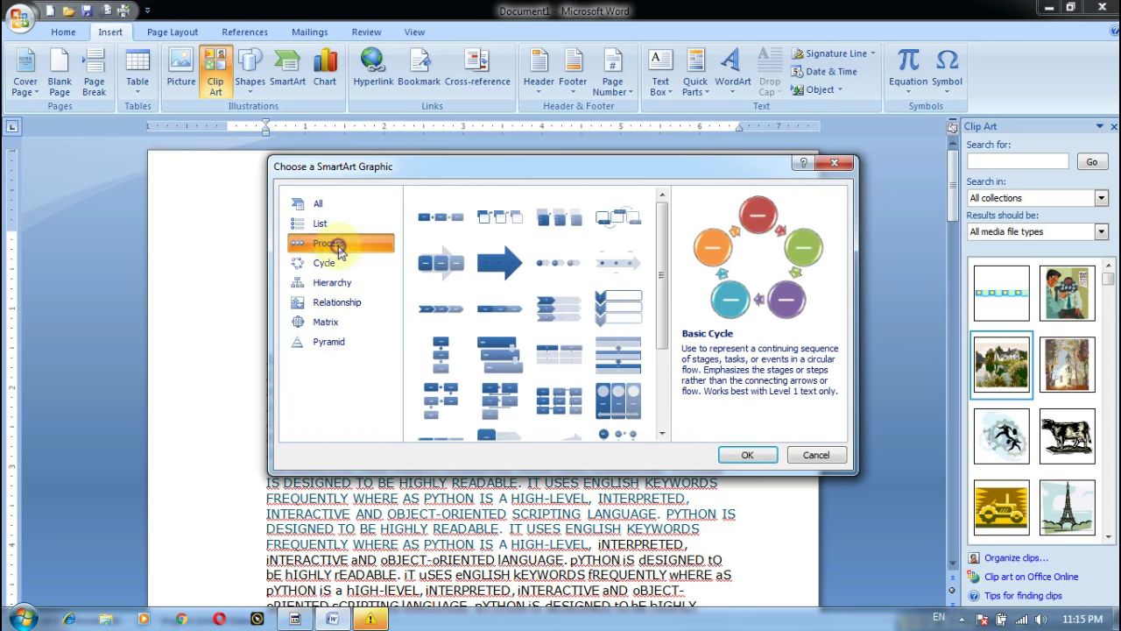
pyautogui.click(325, 223)
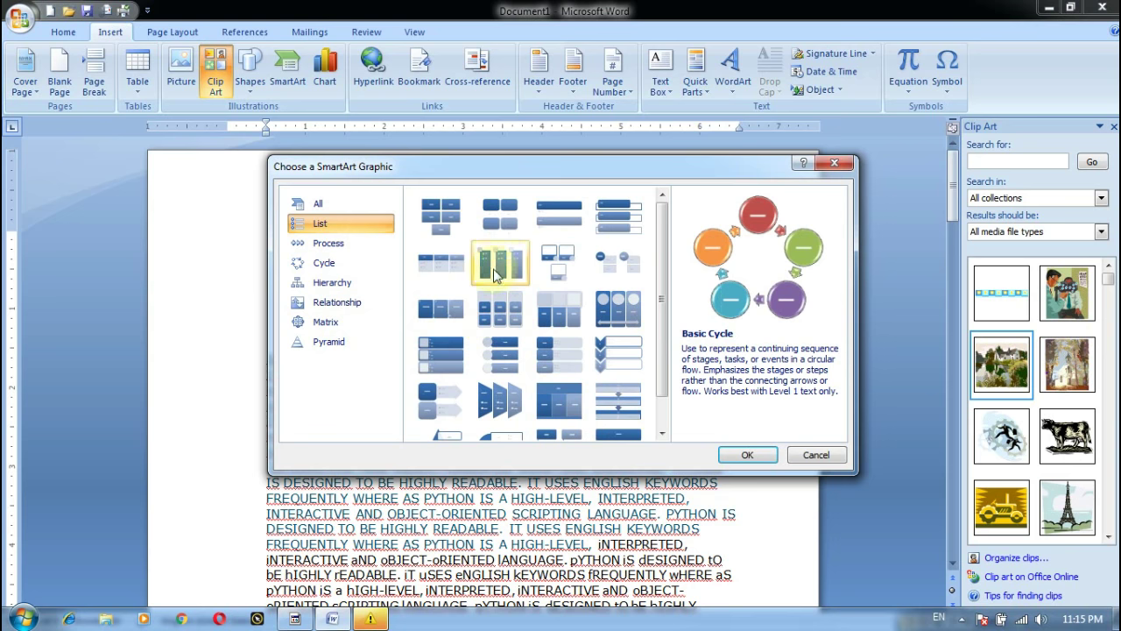
pyautogui.doubleClick(500, 215)
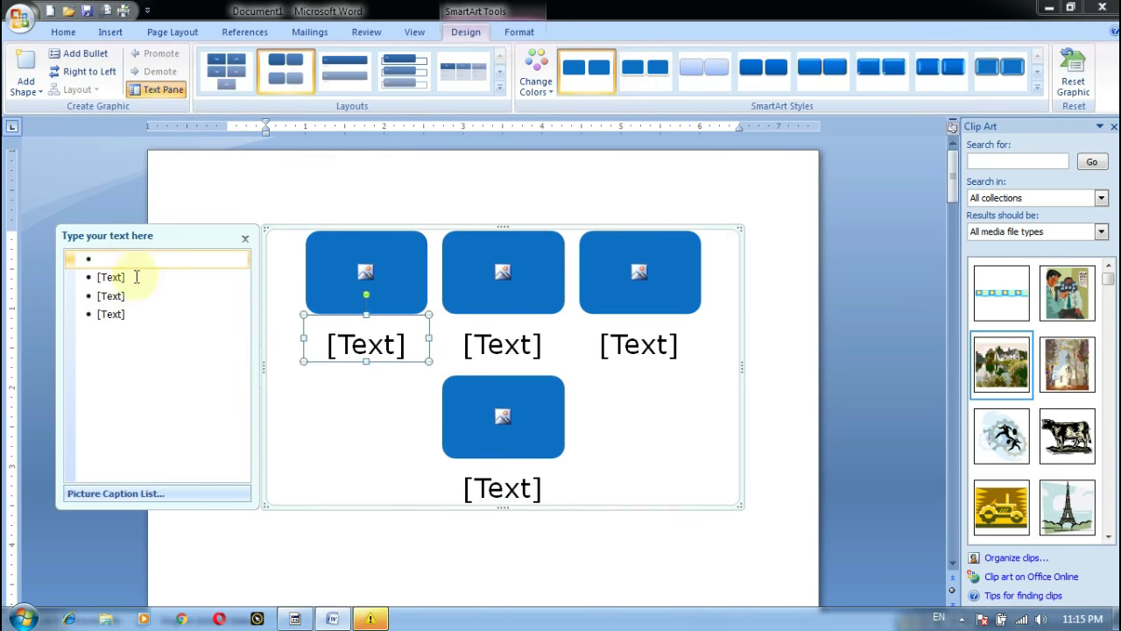
# Type UNIQUE as the first caption and GROUP as its demoted sub-point
pyautogui.press('Down')
pyautogui.press('Down')
pyautogui.press('Down')
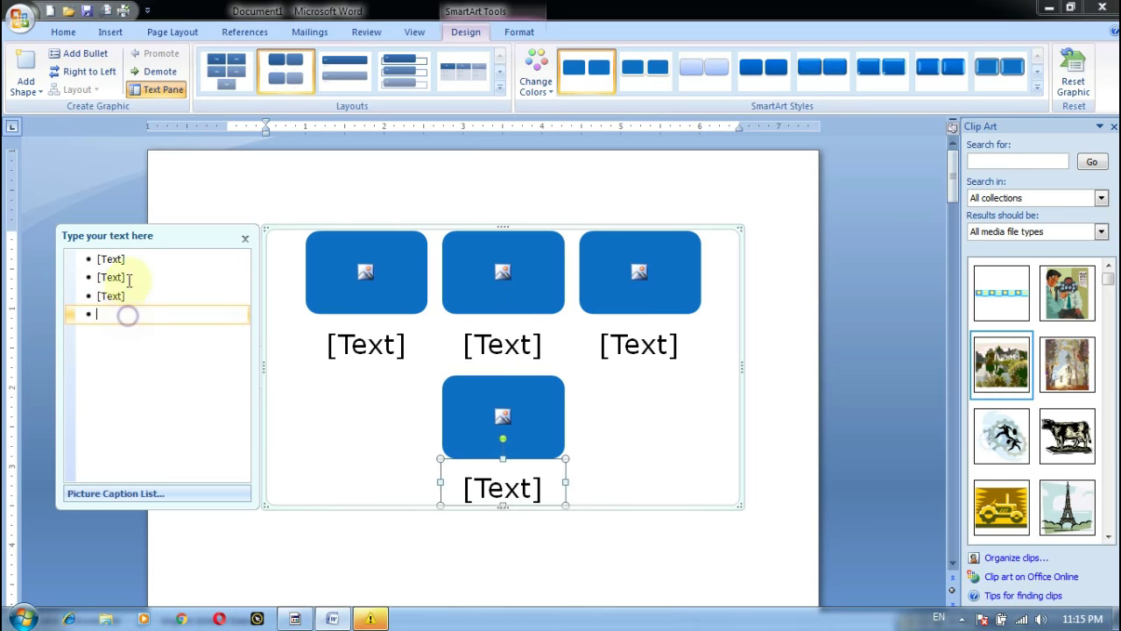
pyautogui.click(131, 256)
pyautogui.write('UNI')
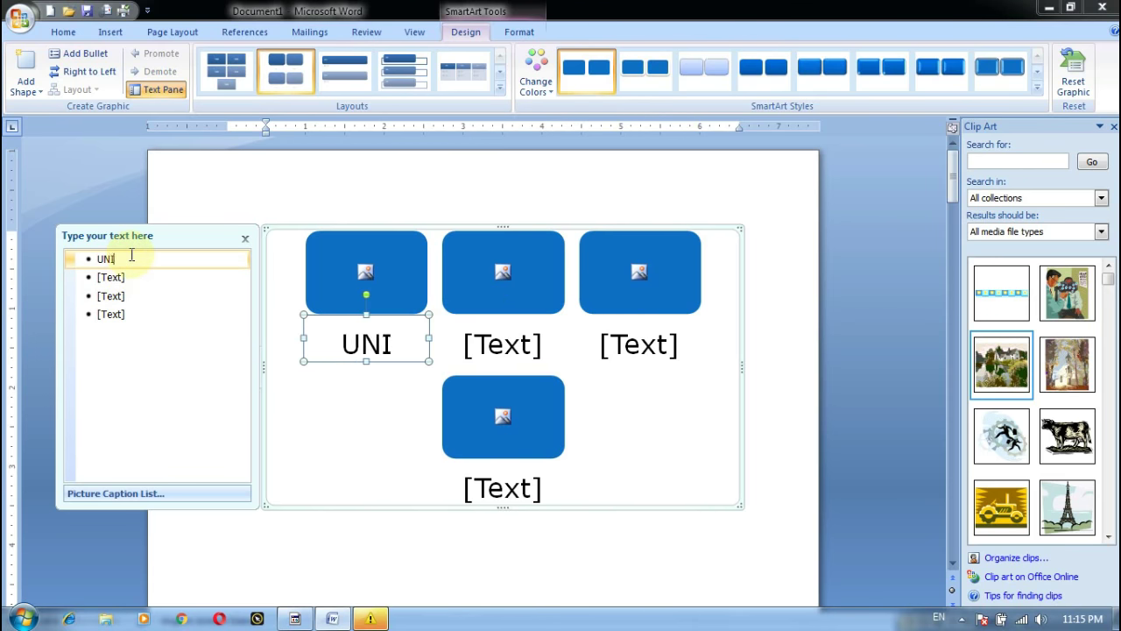
pyautogui.write('QUE')
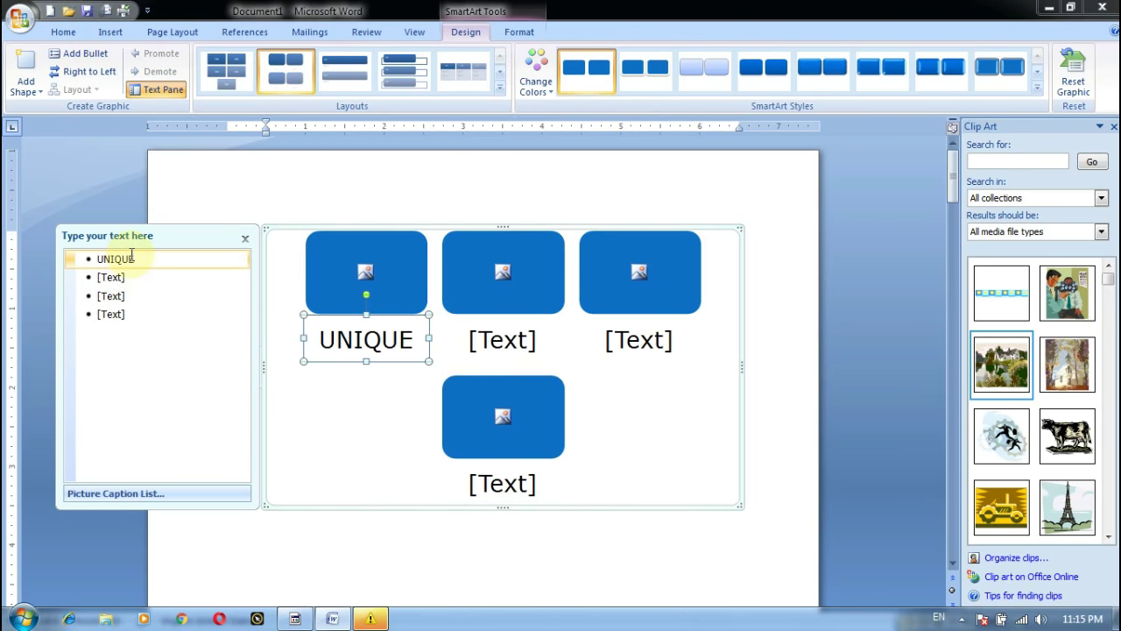
pyautogui.click(124, 286)
pyautogui.write('G')
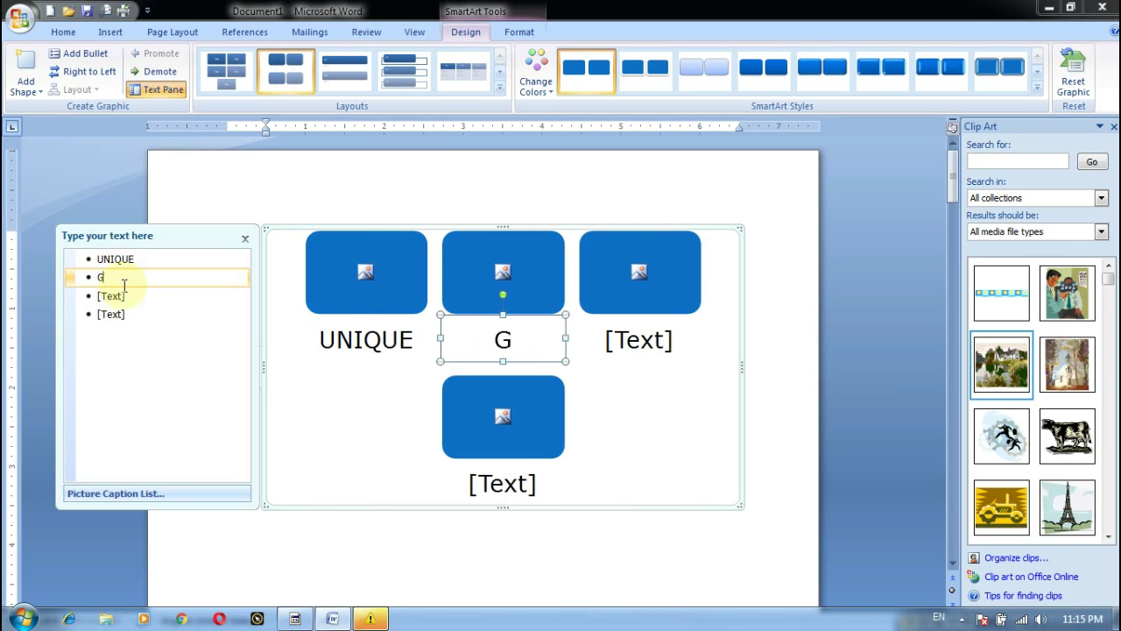
pyautogui.write('ROU')
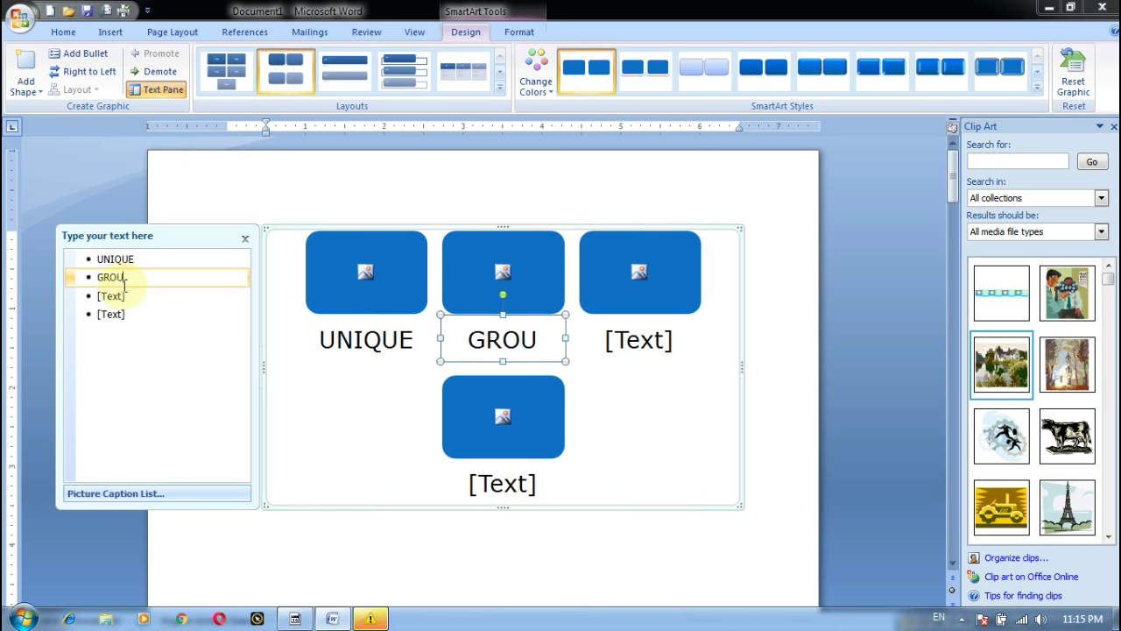
pyautogui.write('P')
pyautogui.press('Tab')
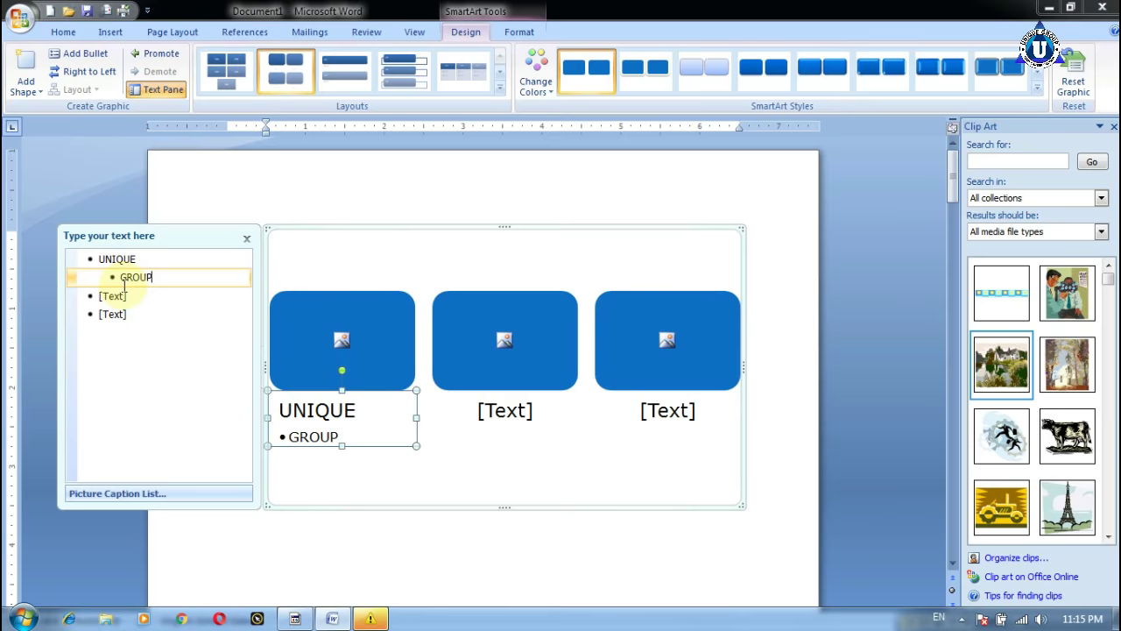
# Enter PRAYAGraj as the fourth caption and kjhki in a new bullet
pyautogui.click(112, 312)
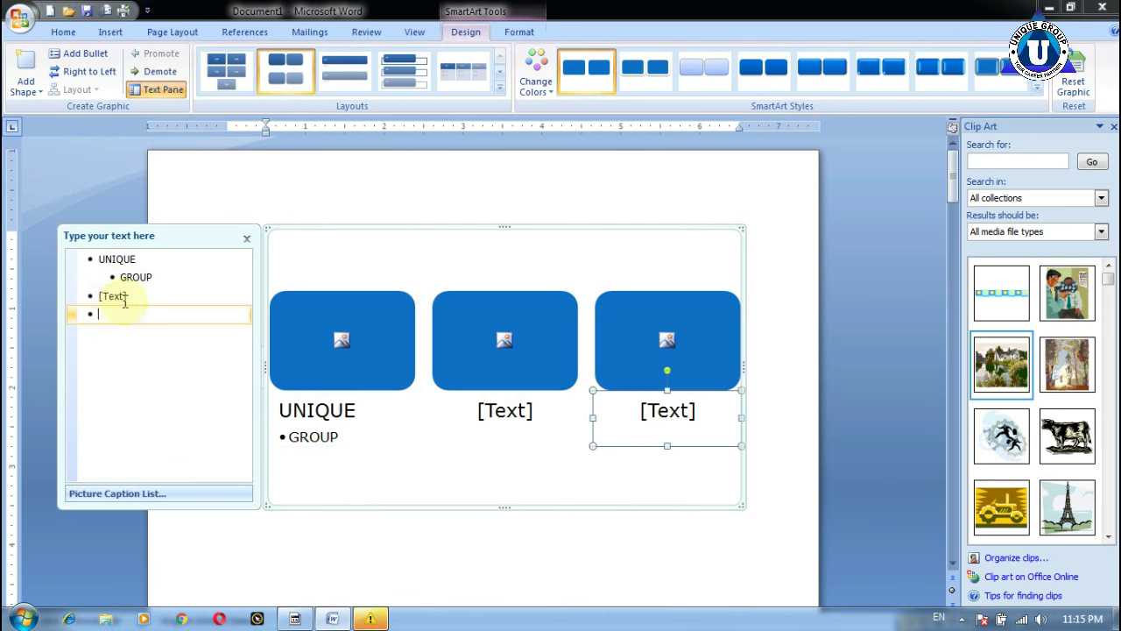
pyautogui.write('PRA')
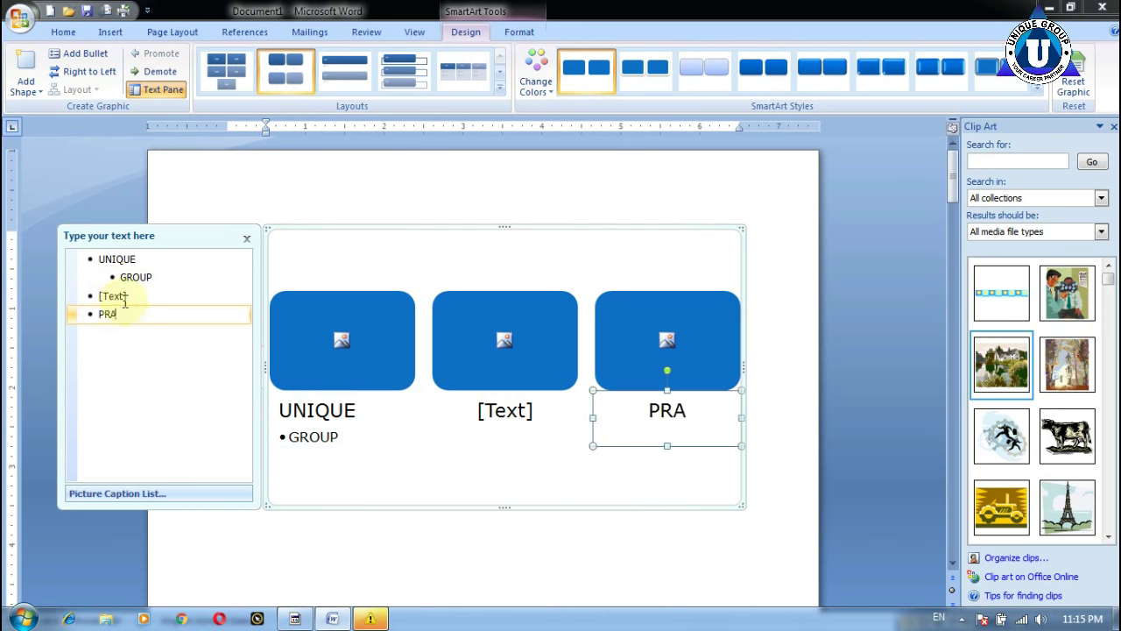
pyautogui.write('U')
pyautogui.press('BackSpace')
pyautogui.write('Y')
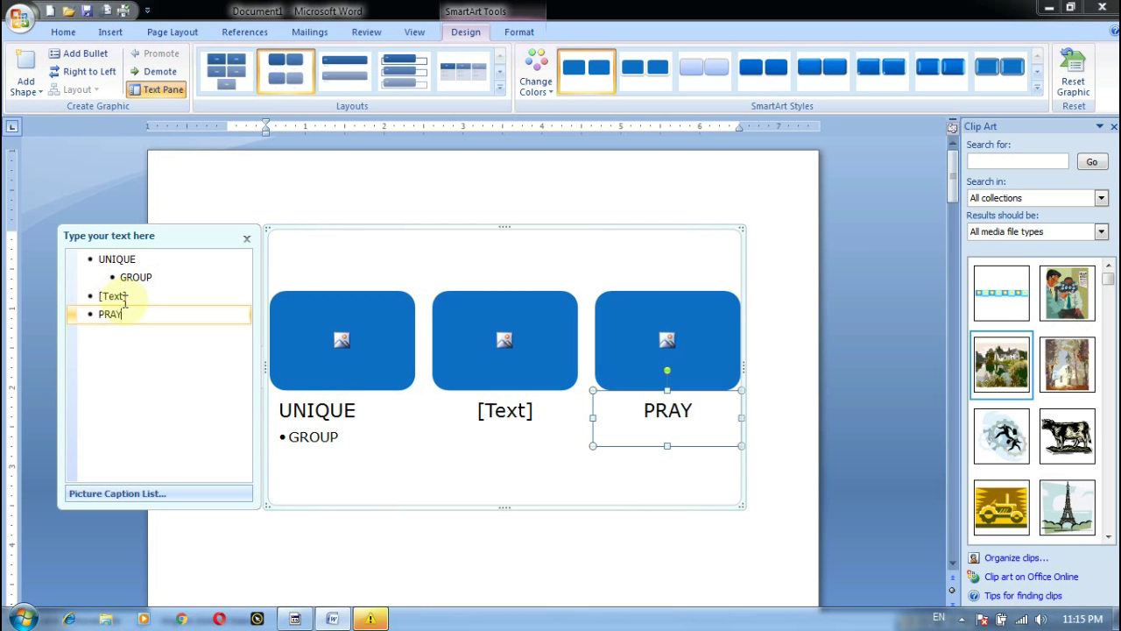
pyautogui.write('AGR')
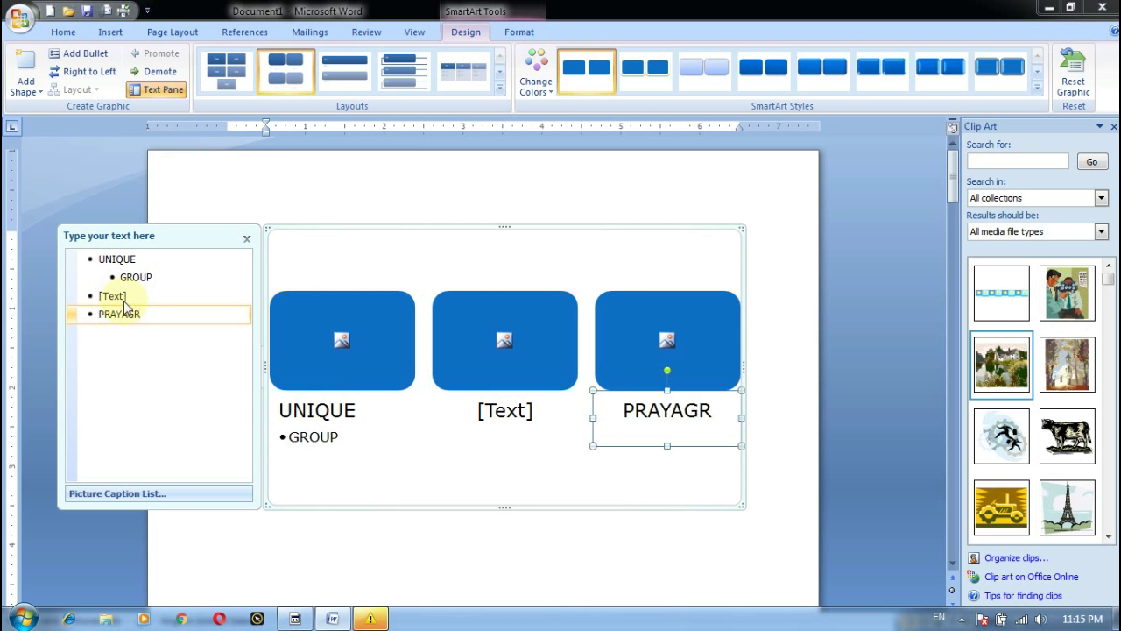
pyautogui.press('BackSpace')
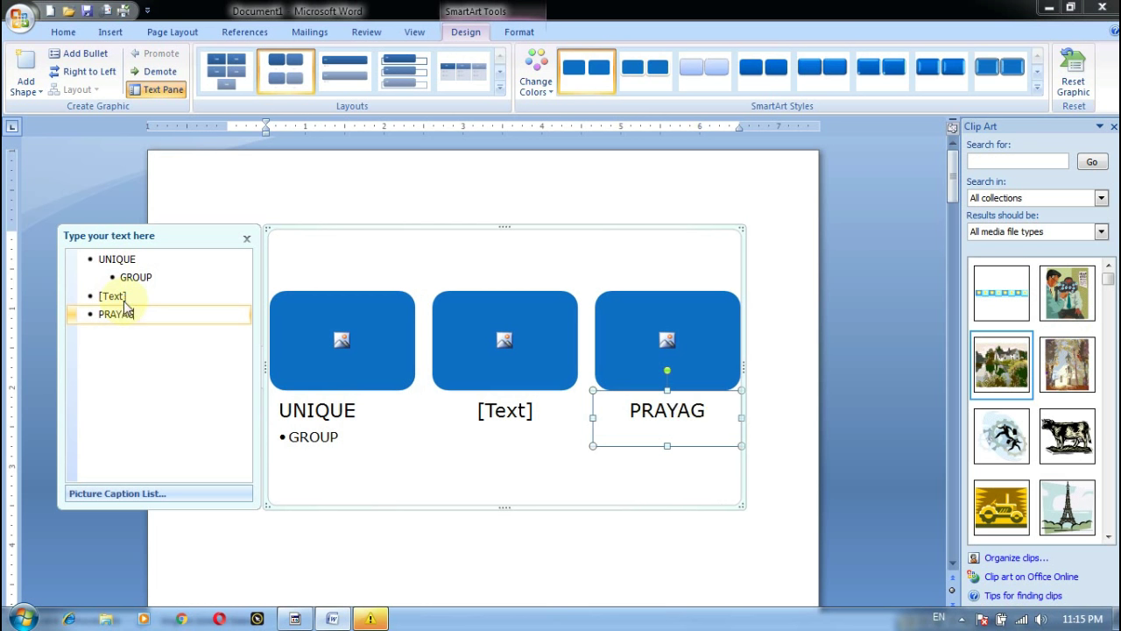
pyautogui.write('r')
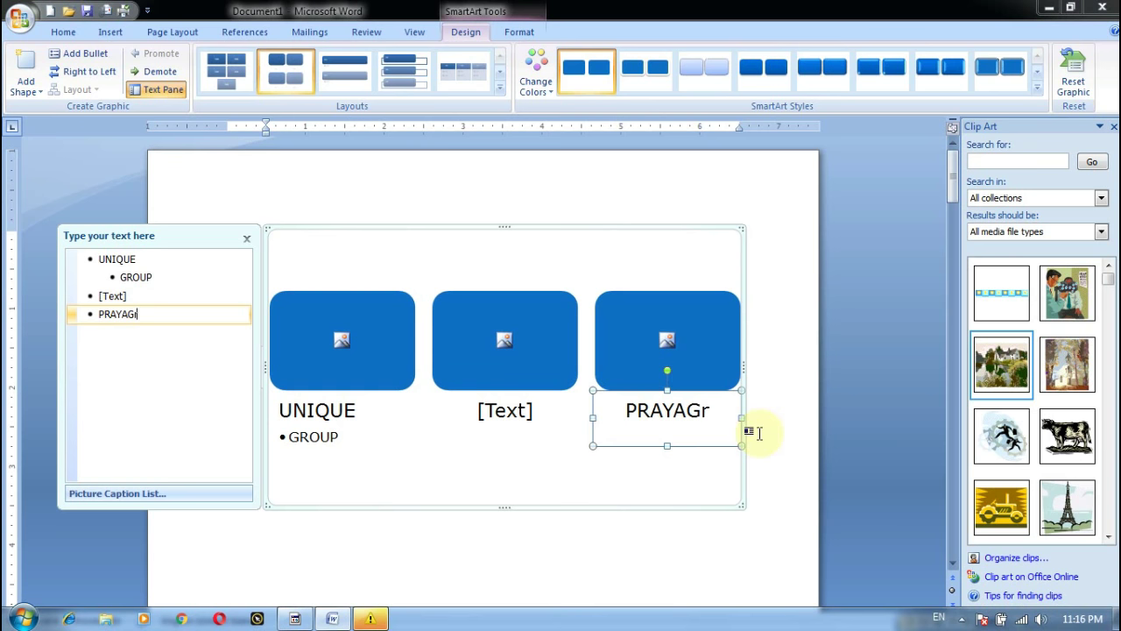
pyautogui.write('aj')
pyautogui.press('Return')
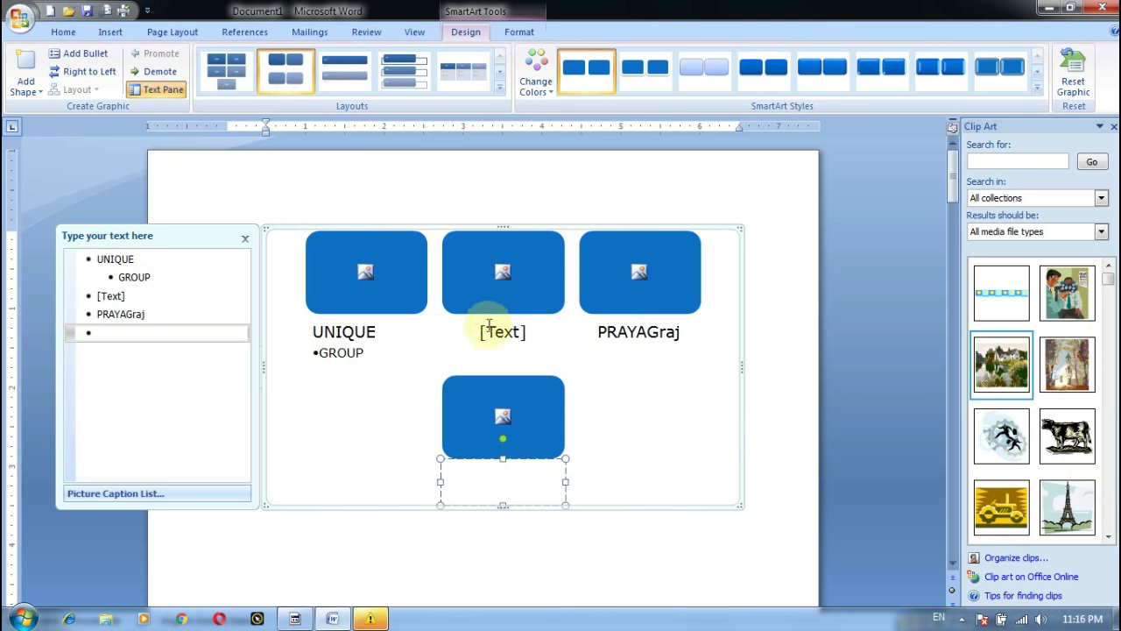
pyautogui.write('kjhki')
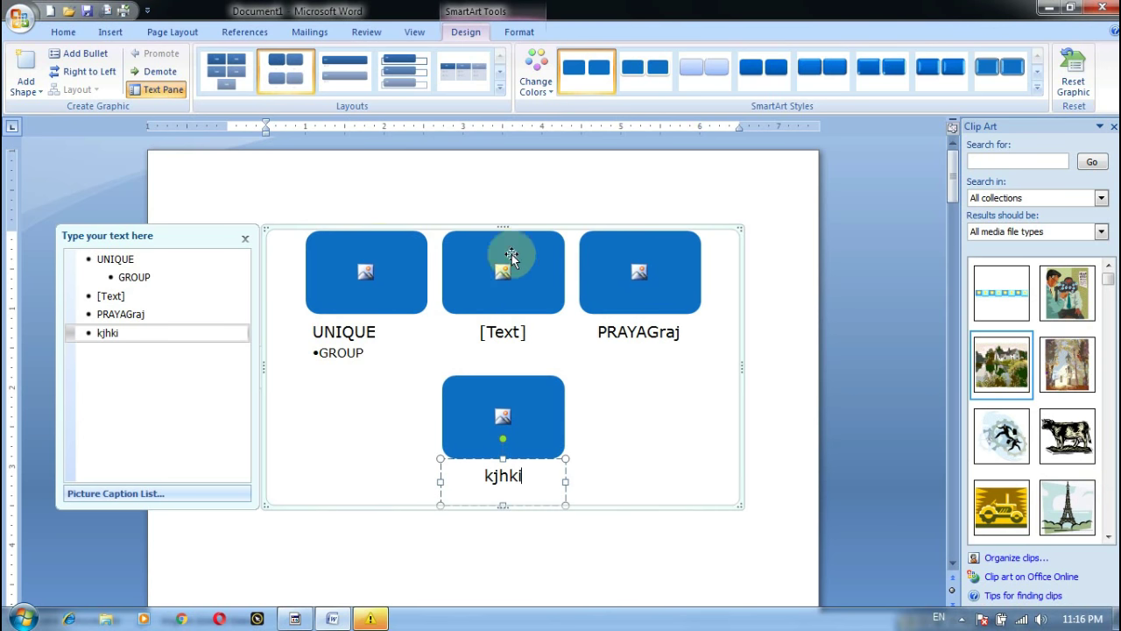
pyautogui.click(627, 363)
pyautogui.click(697, 428)
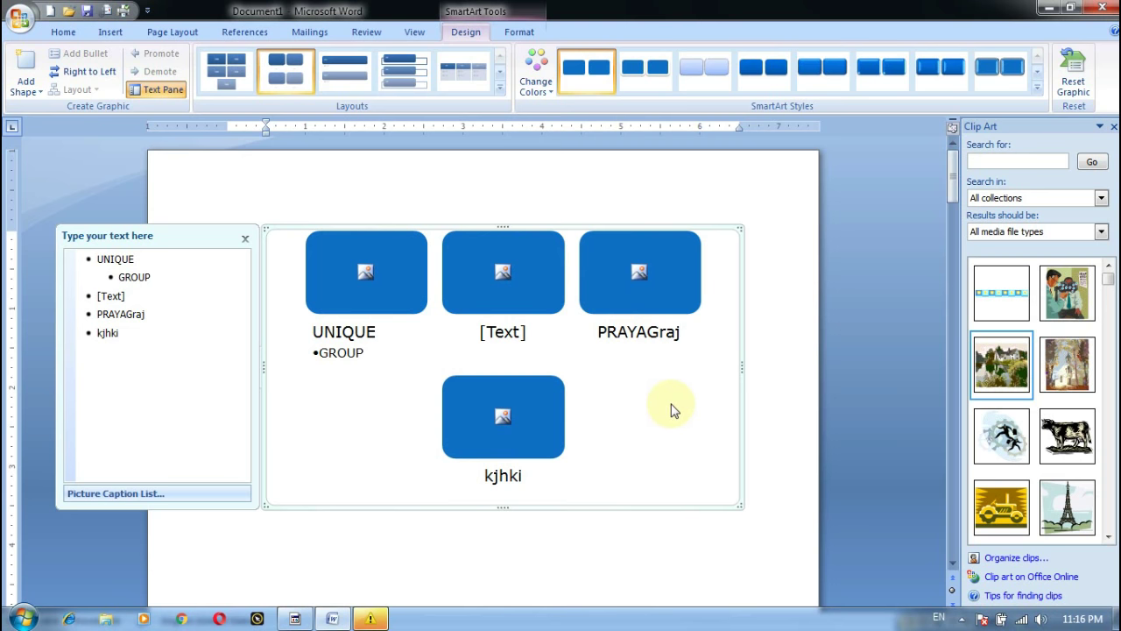
pyautogui.click(111, 32)
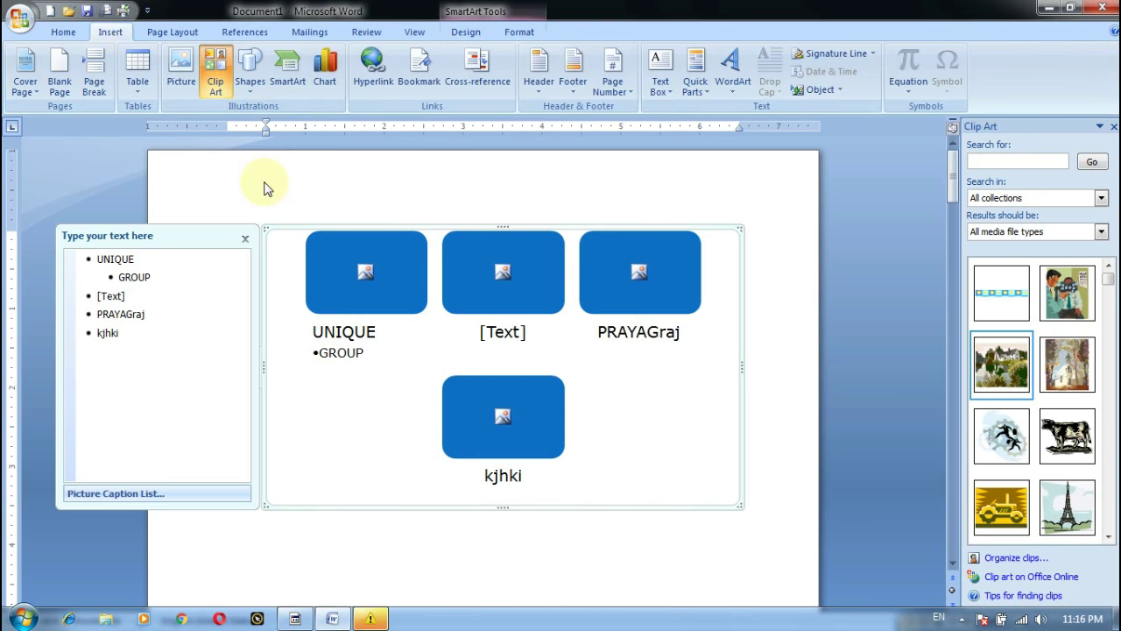
# Undo twice with Ctrl+Z to remove the SmartArt graphic above the Python text
pyautogui.hotkey('ctrl', 'z')
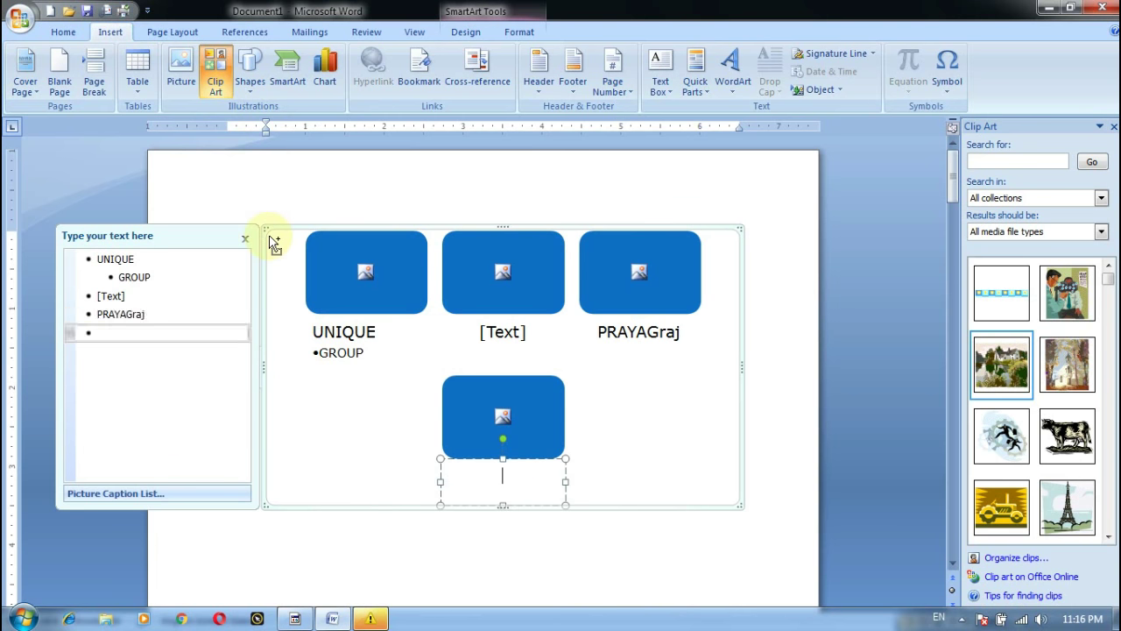
pyautogui.hotkey('ctrl', 'z')
pyautogui.hotkey('ctrl', 'z')
pyautogui.hotkey('ctrl', 'z')
pyautogui.hotkey('ctrl', 'z')
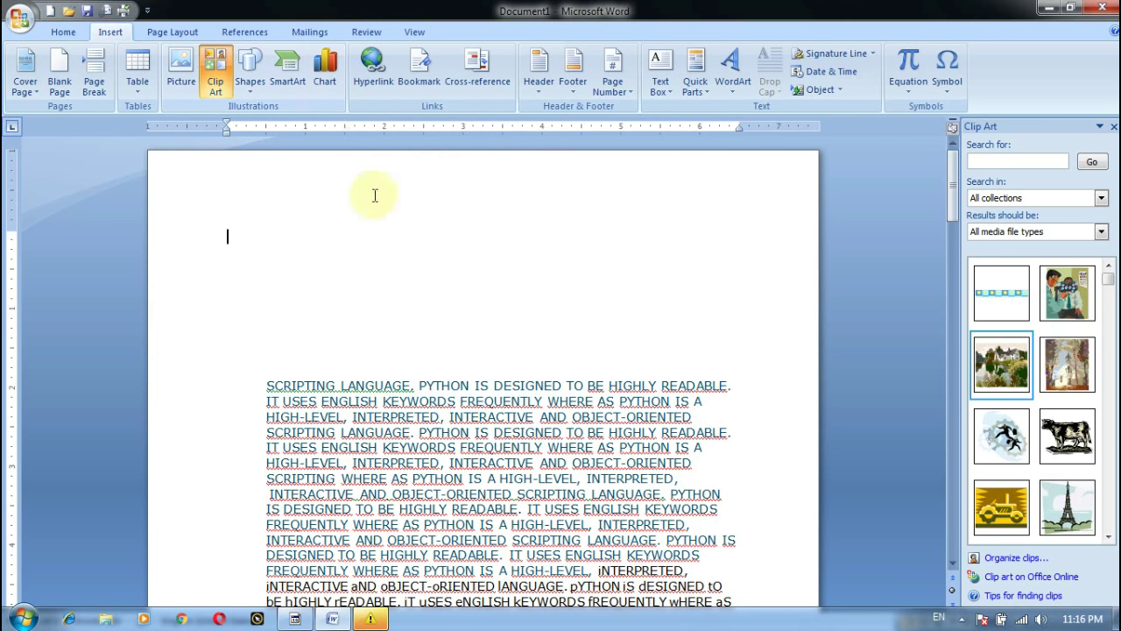
pyautogui.click(329, 91)
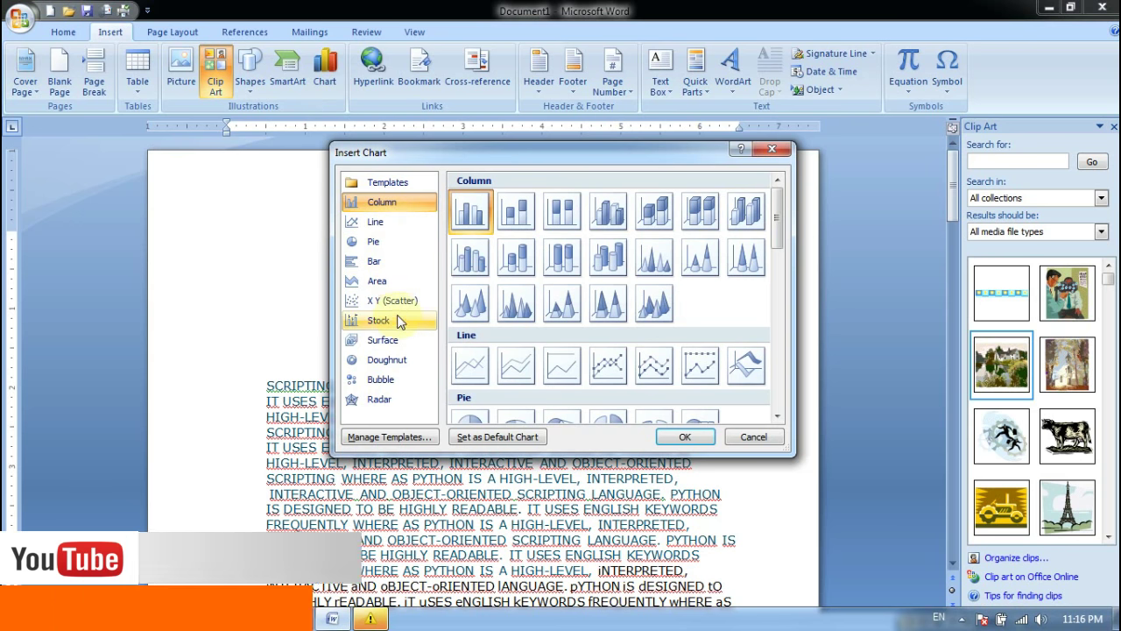
pyautogui.doubleClick(650, 303)
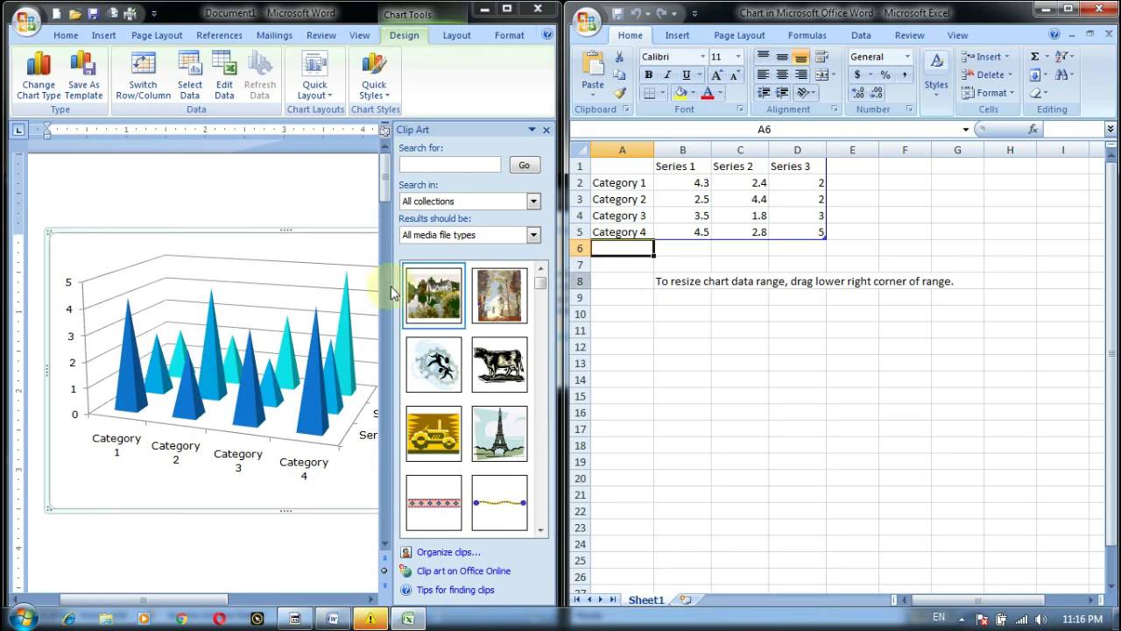
pyautogui.click(270, 326)
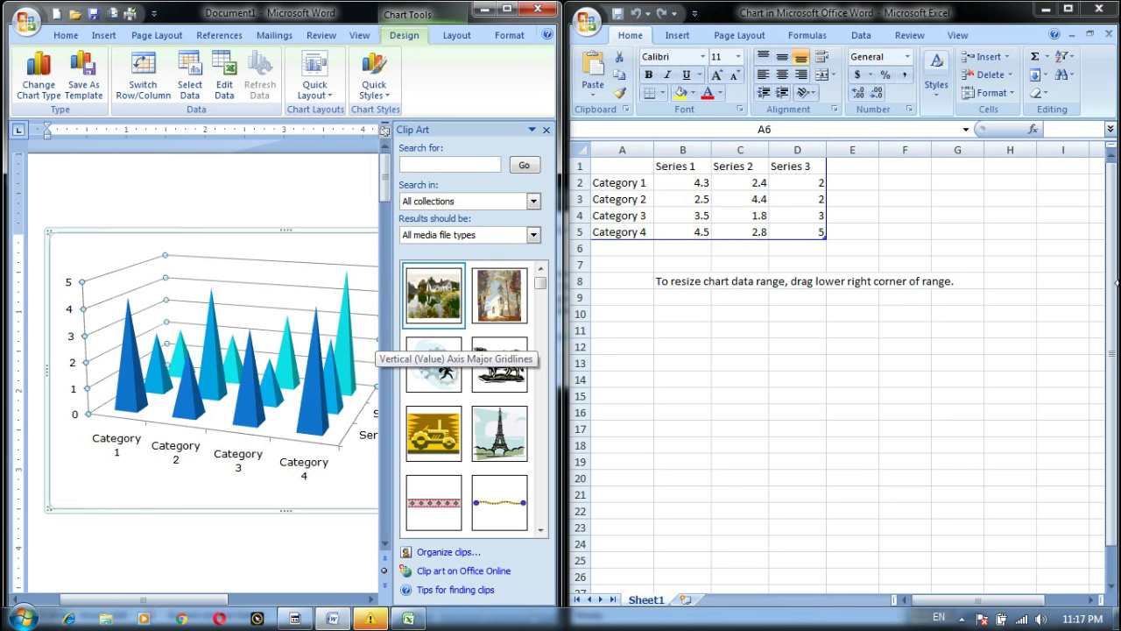
pyautogui.click(1099, 8)
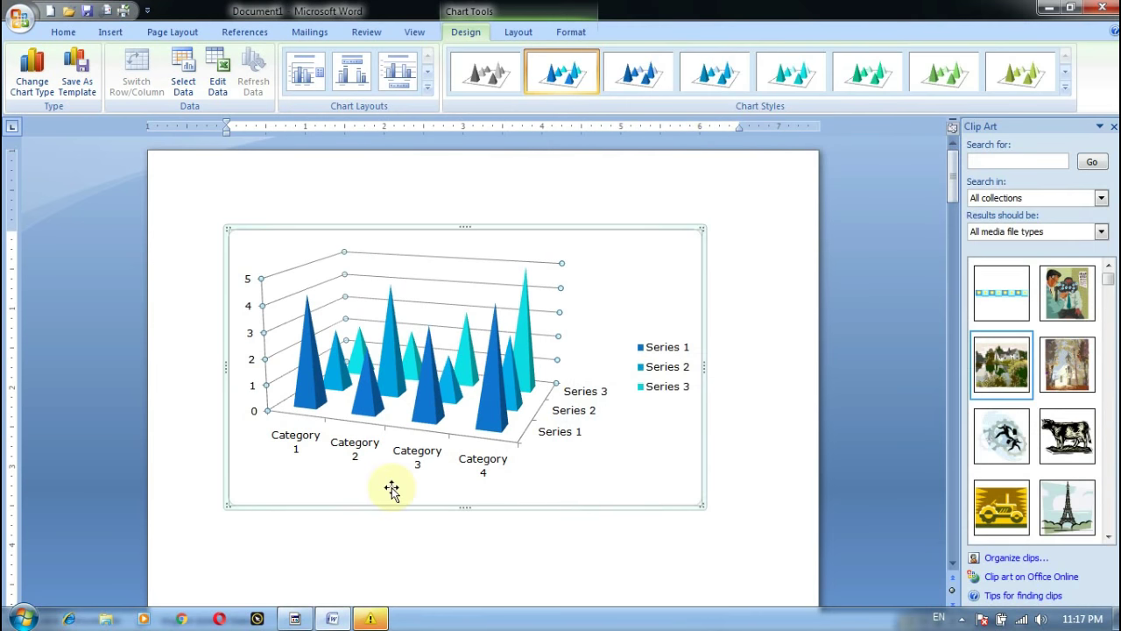
pyautogui.click(457, 444)
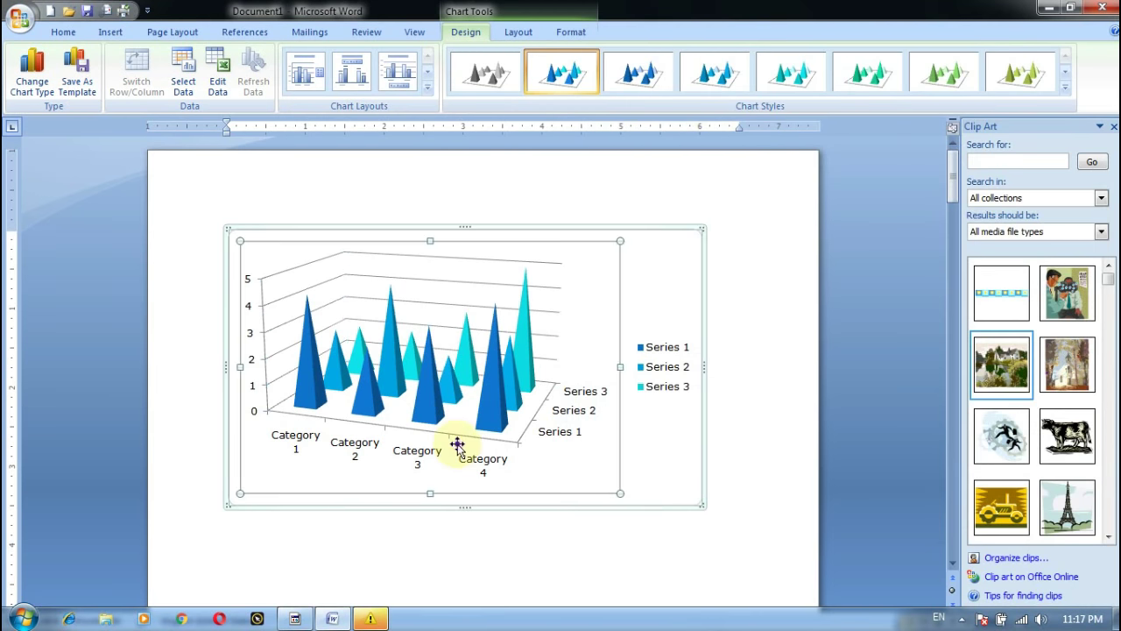
pyautogui.click(659, 489)
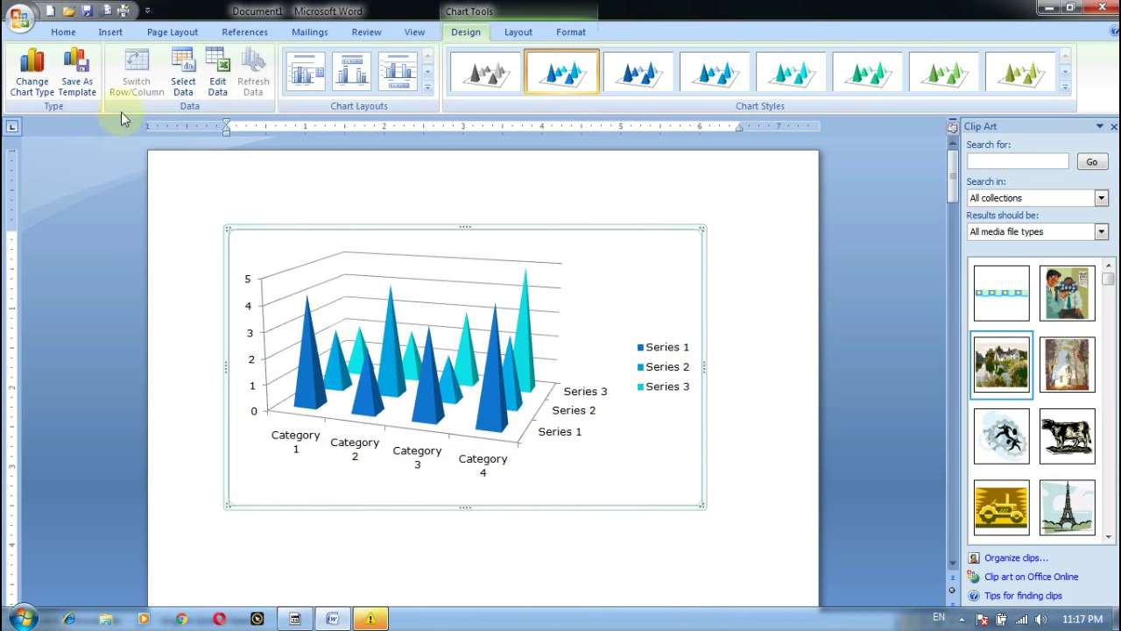
pyautogui.click(110, 31)
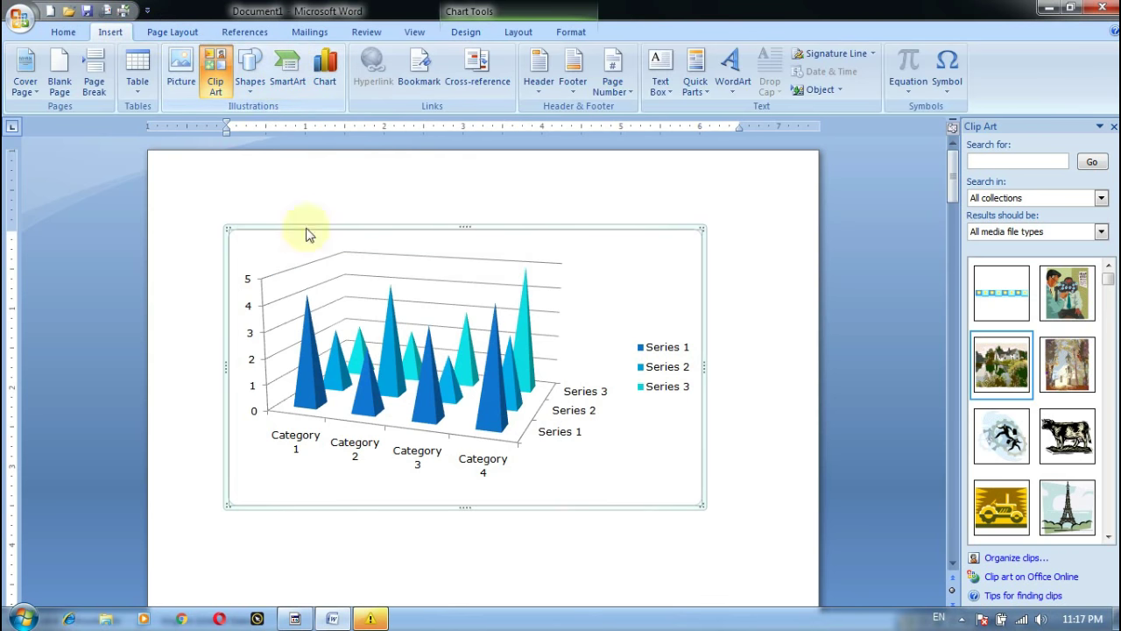
pyautogui.click(363, 299)
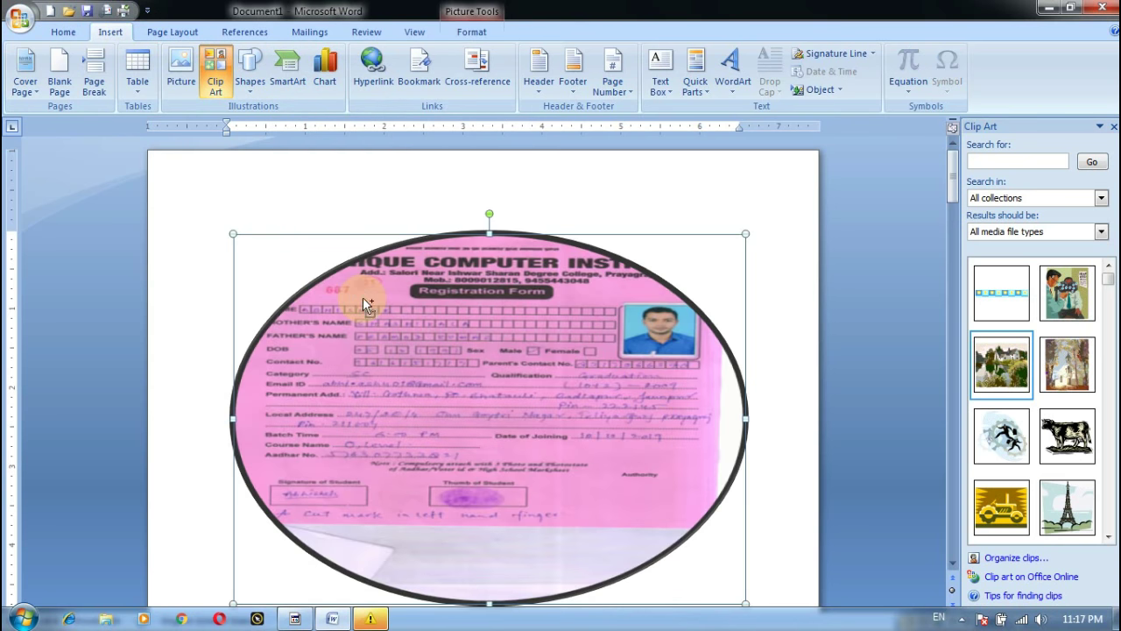
pyautogui.press('super')
pyautogui.press('Escape')
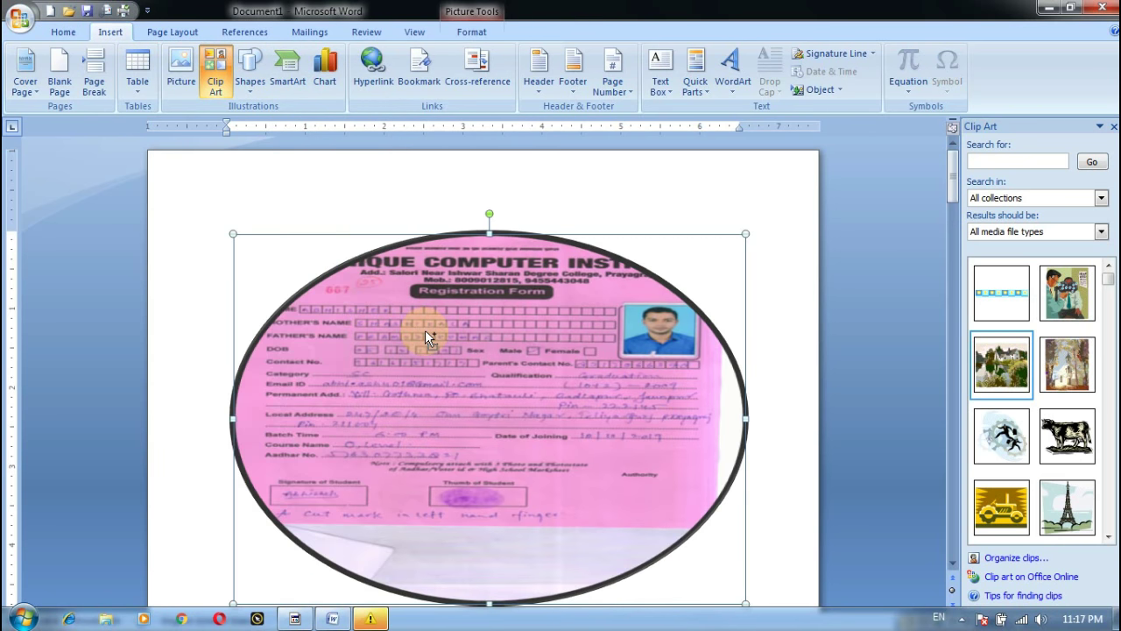
pyautogui.hotkey('ctrl', 'z')
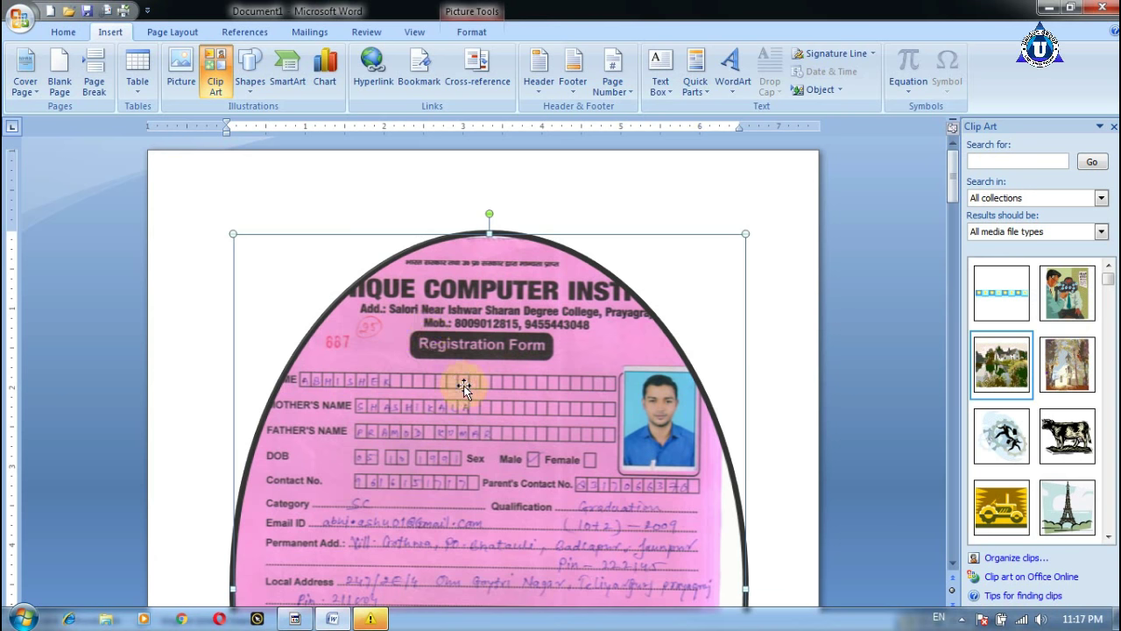
pyautogui.press('Delete')
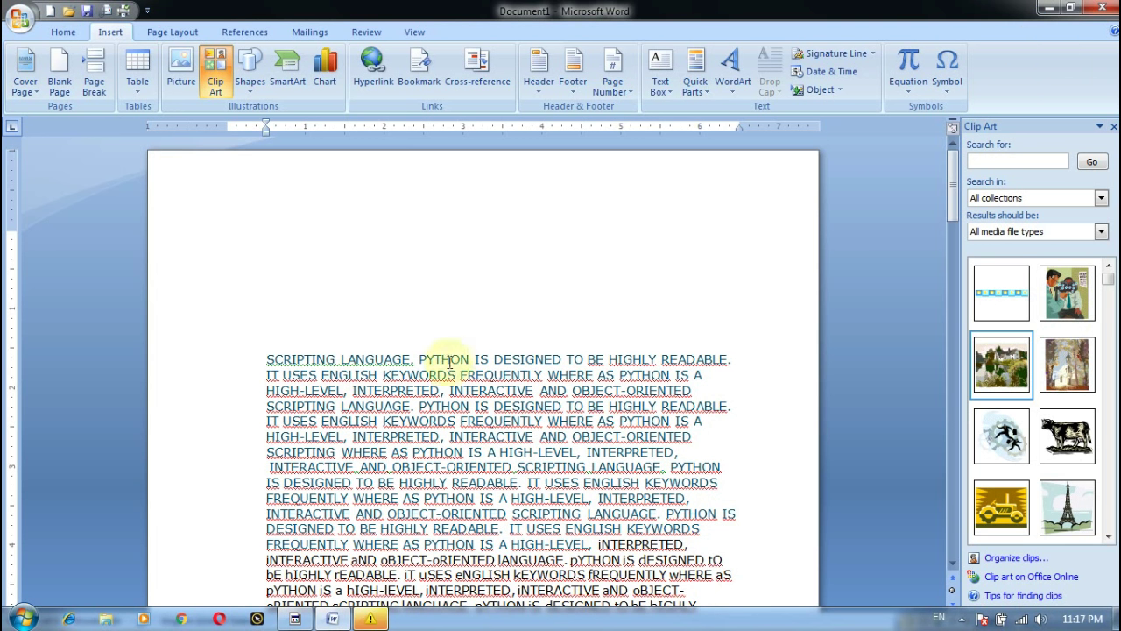
# Hyperlink the word PYTHON to the JPG image in a student folder under E:\New folder
pyautogui.moveTo(419, 360); pyautogui.dragTo(472, 361)
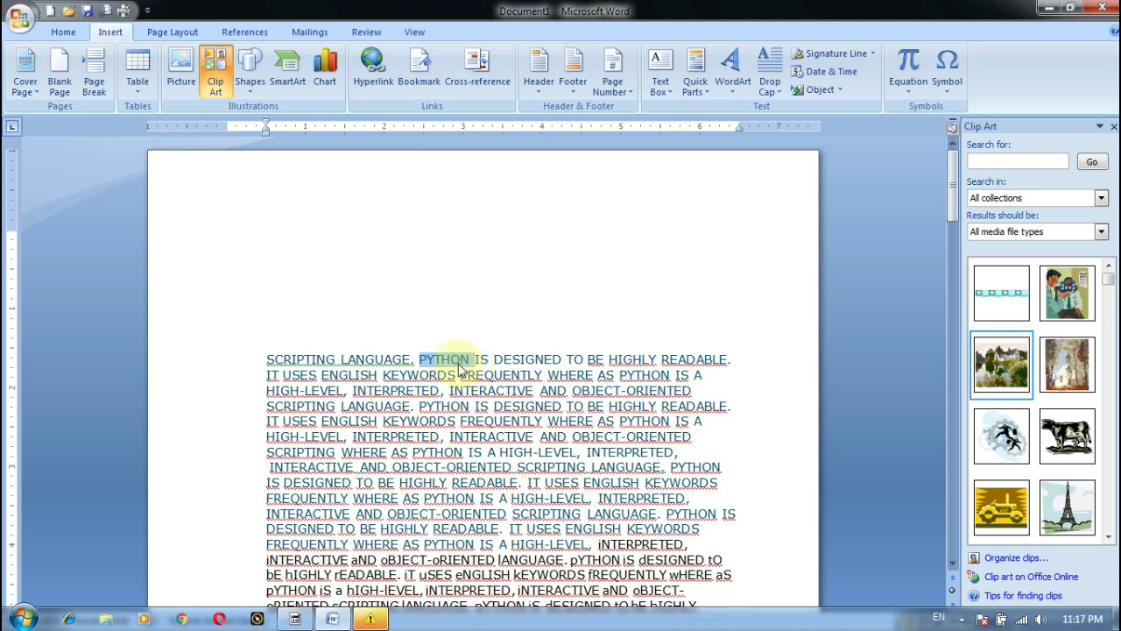
pyautogui.click(373, 63)
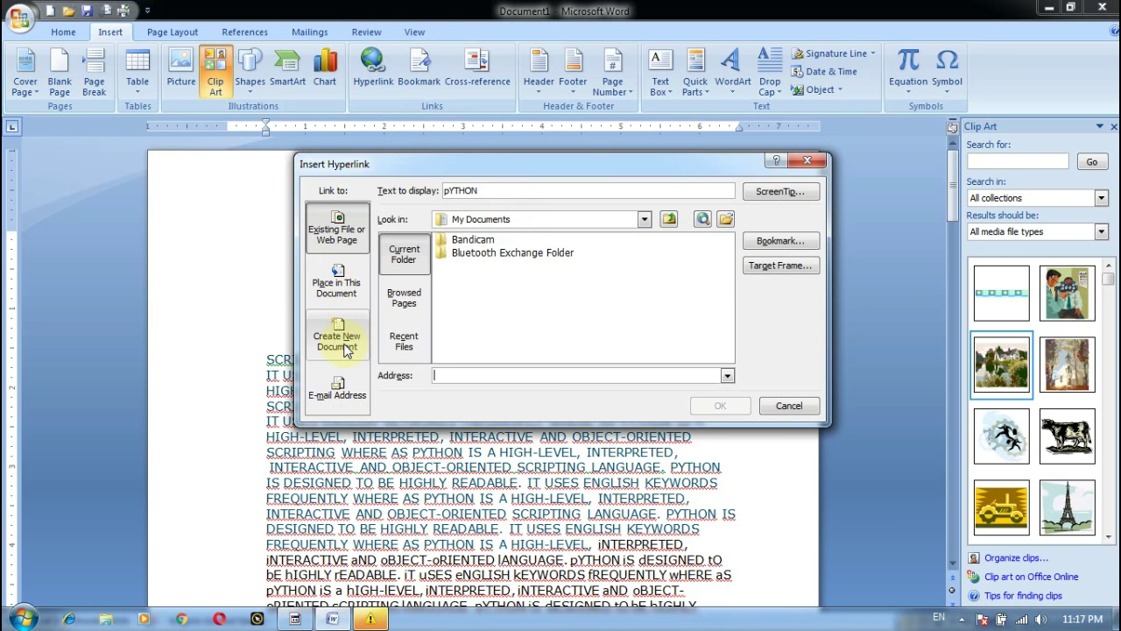
pyautogui.click(646, 221)
pyautogui.click(512, 328)
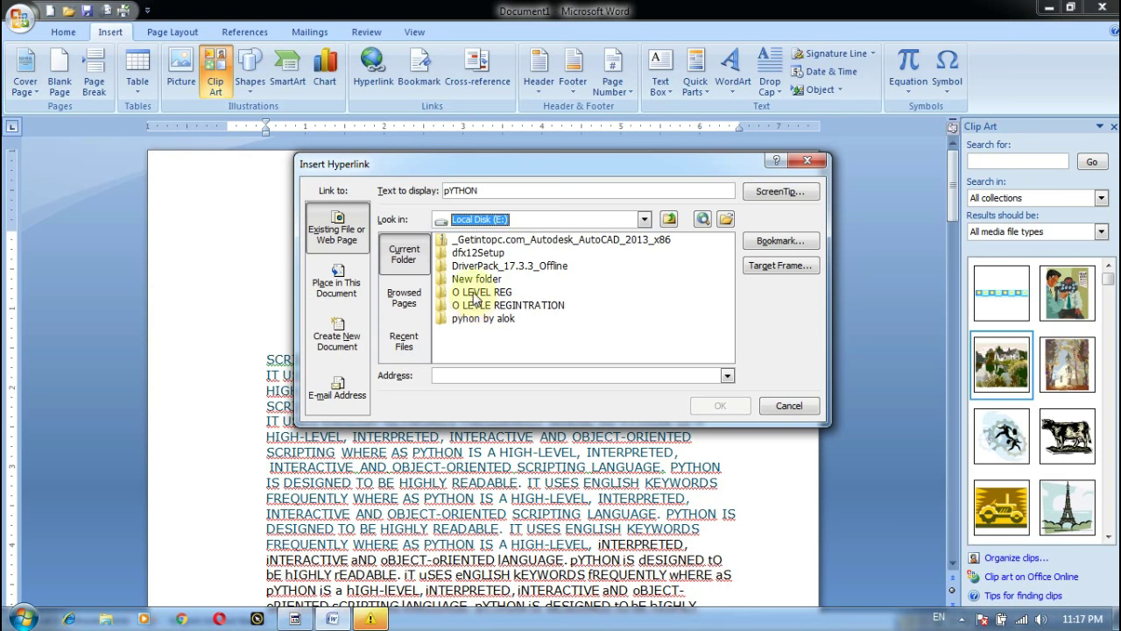
pyautogui.click(481, 279)
pyautogui.doubleClick(481, 280)
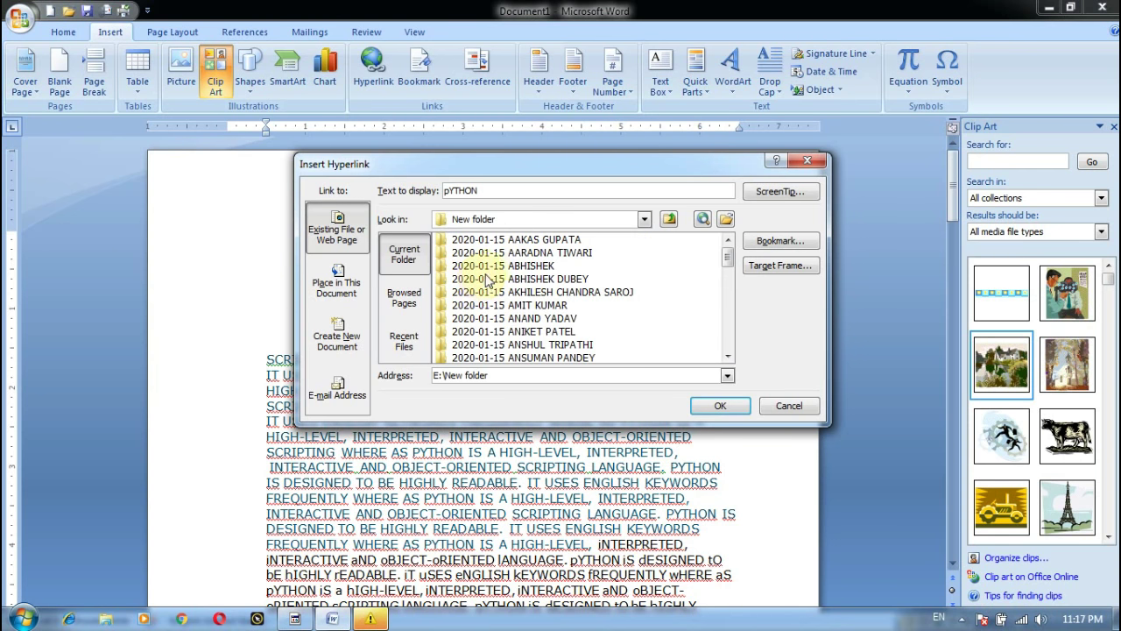
pyautogui.doubleClick(519, 265)
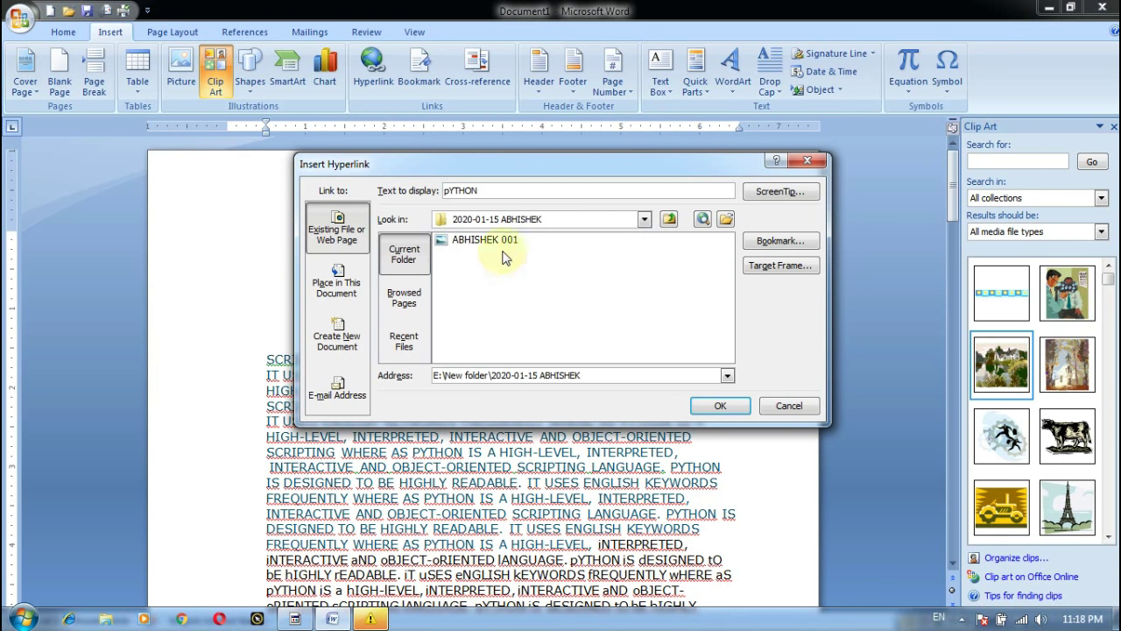
pyautogui.doubleClick(489, 239)
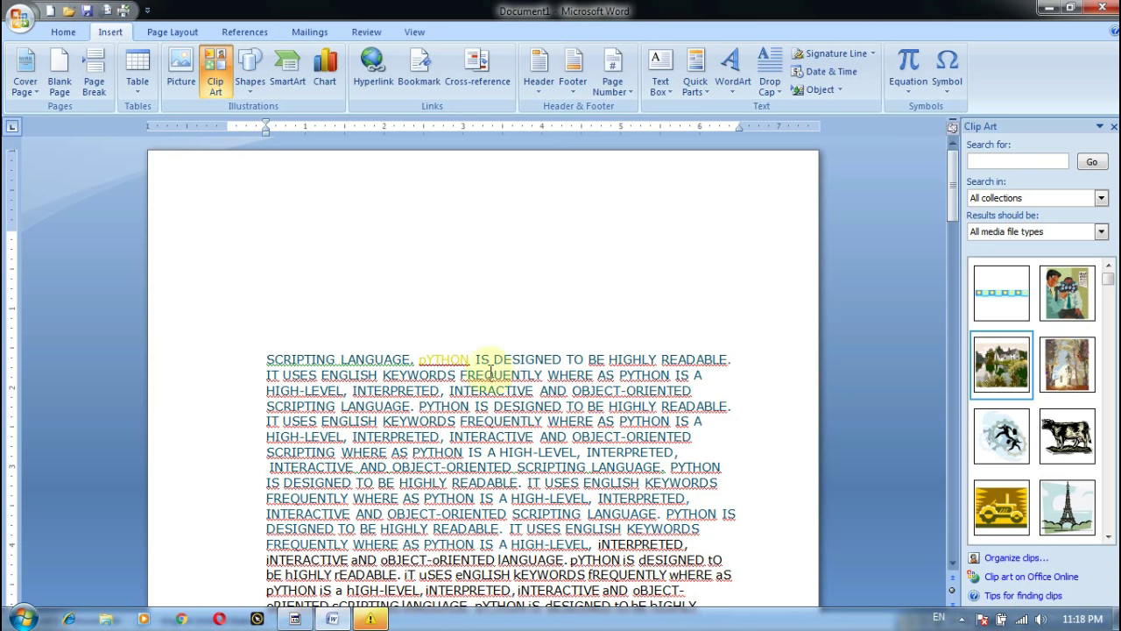
pyautogui.moveTo(449, 361)
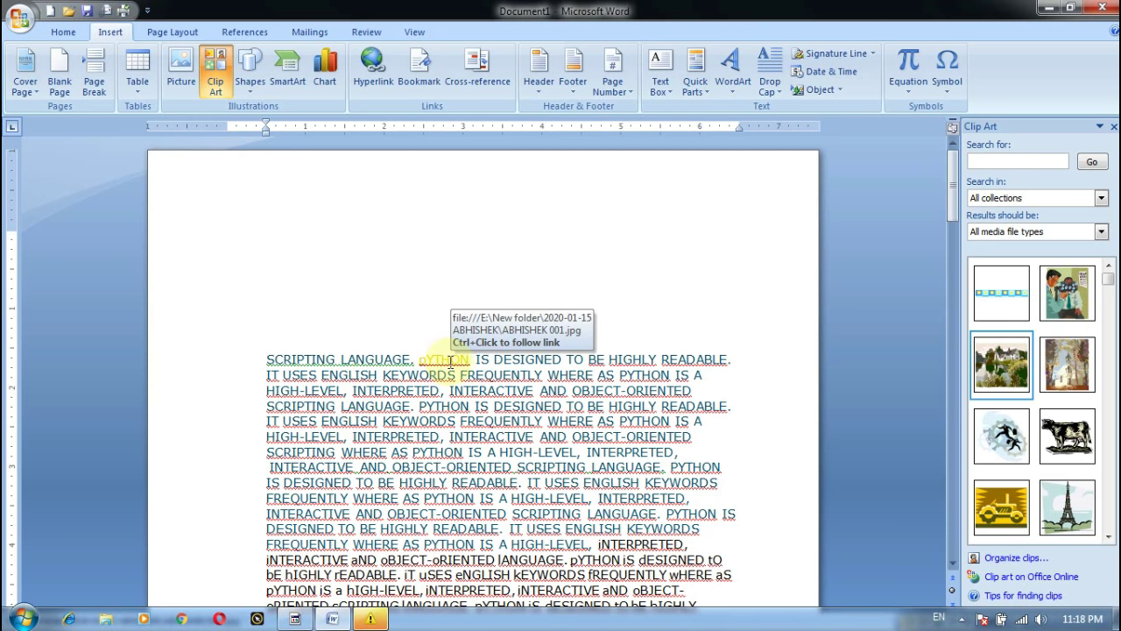
pyautogui.hotkey('ctrl', 's')
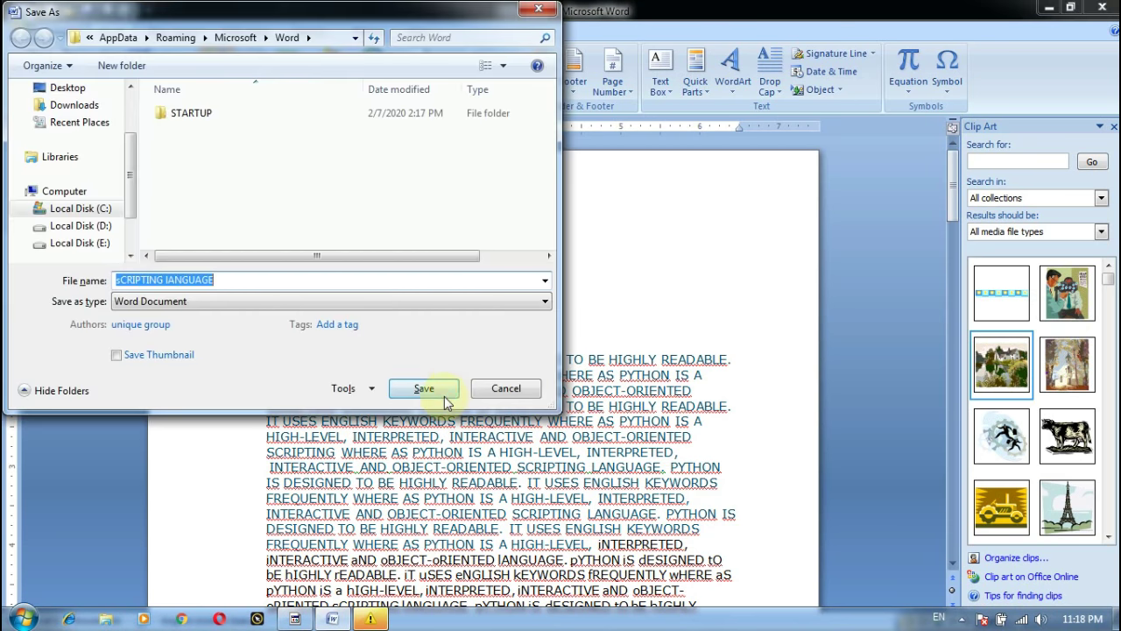
# Save as sCRIPTING lANGUAGE, then test the pYTHON hyperlink by opening and closing its image
pyautogui.click(444, 396)
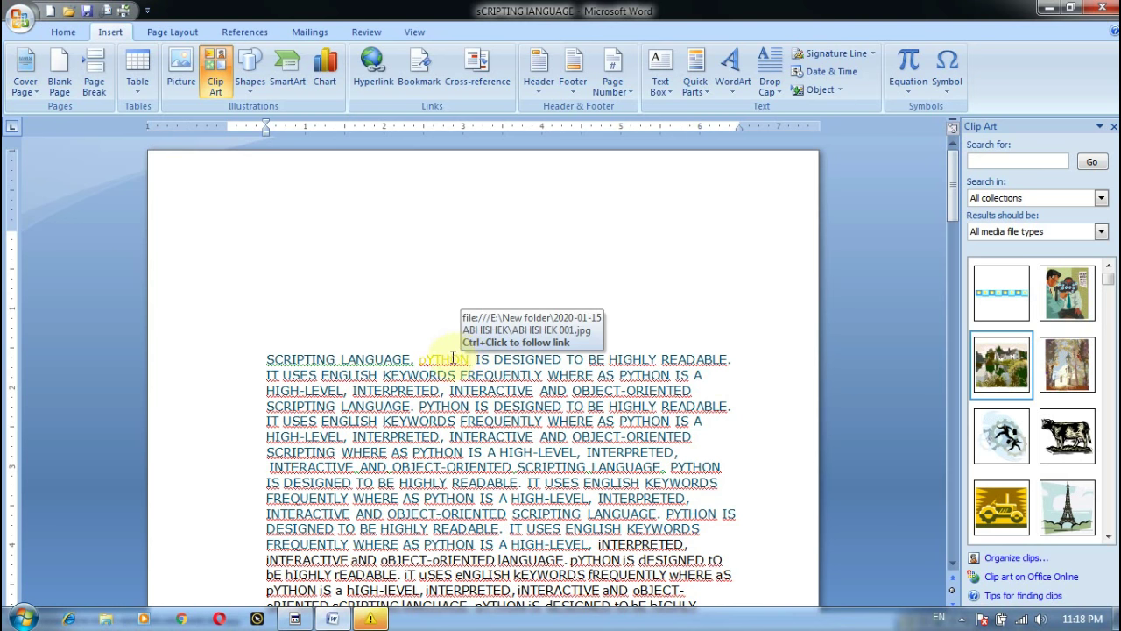
pyautogui.keyDown('ctrl'); pyautogui.click(449, 357); pyautogui.keyUp('ctrl')
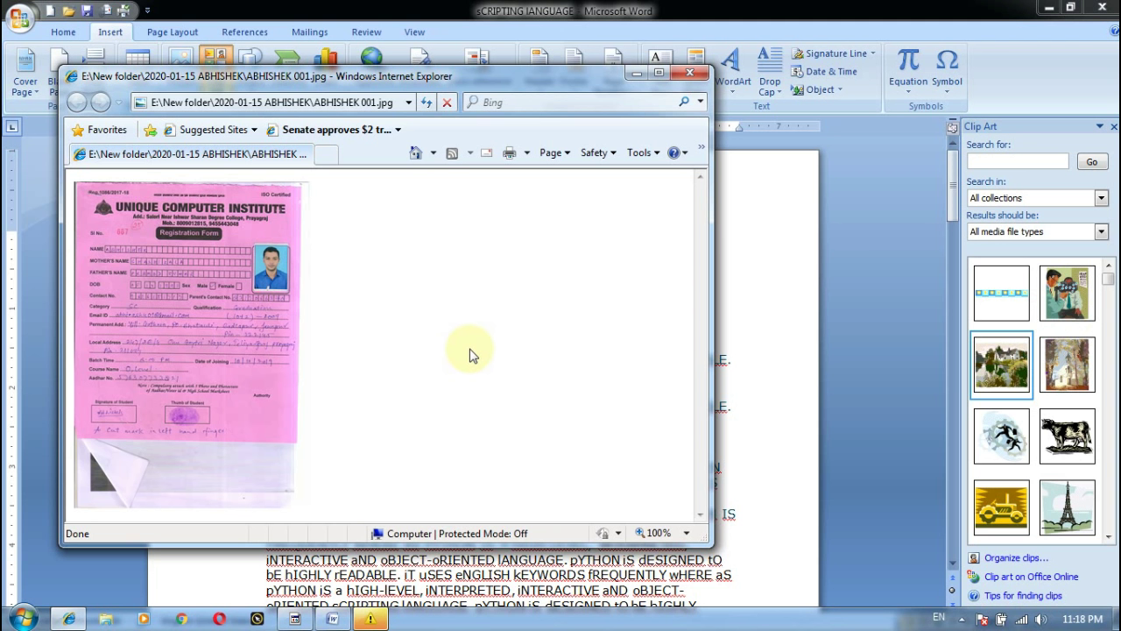
pyautogui.click(691, 72)
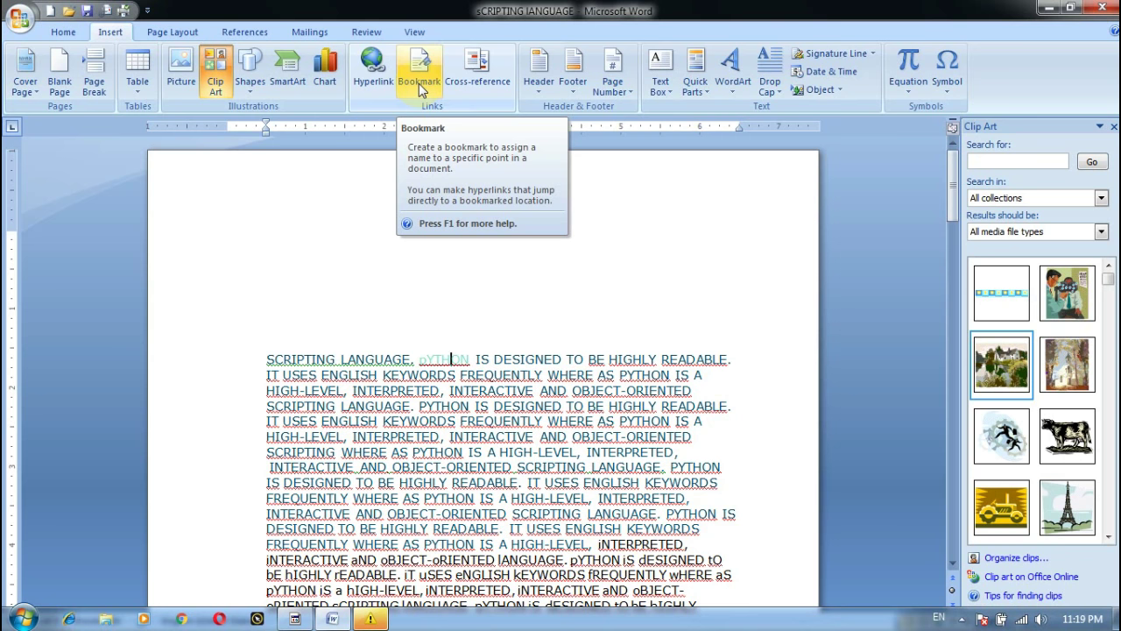
# Add a bookmark named learn at the 'Simple and easy to Learn :' heading
pyautogui.scroll(-1, 572, 471)
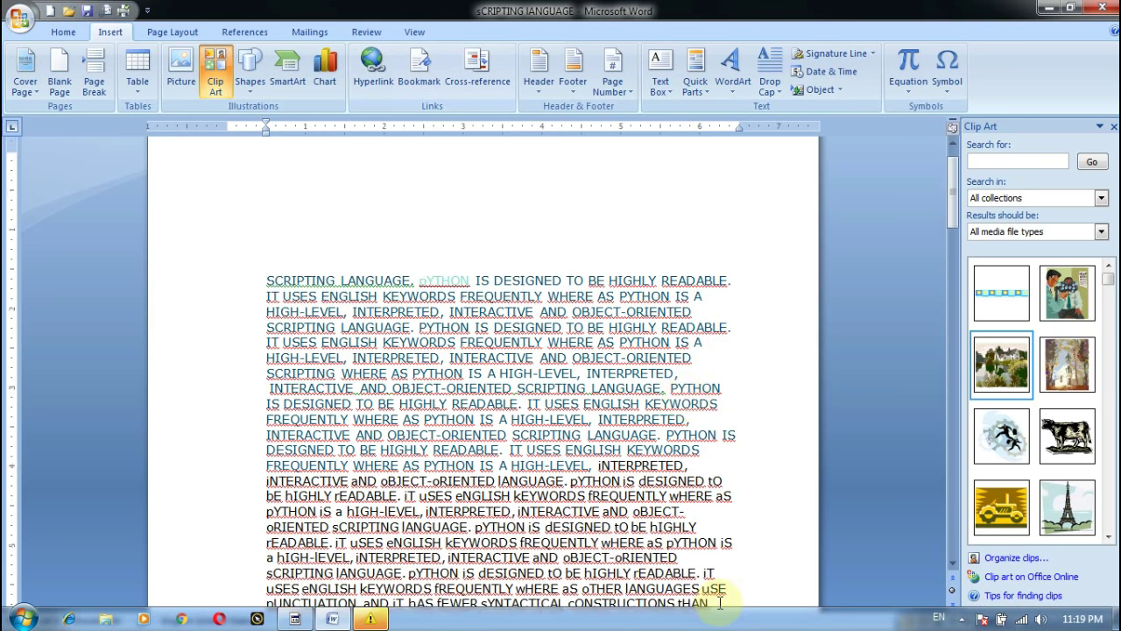
pyautogui.scroll(-3, 571, 470)
pyautogui.scroll(-6, 572, 470)
pyautogui.scroll(-10, 571, 471)
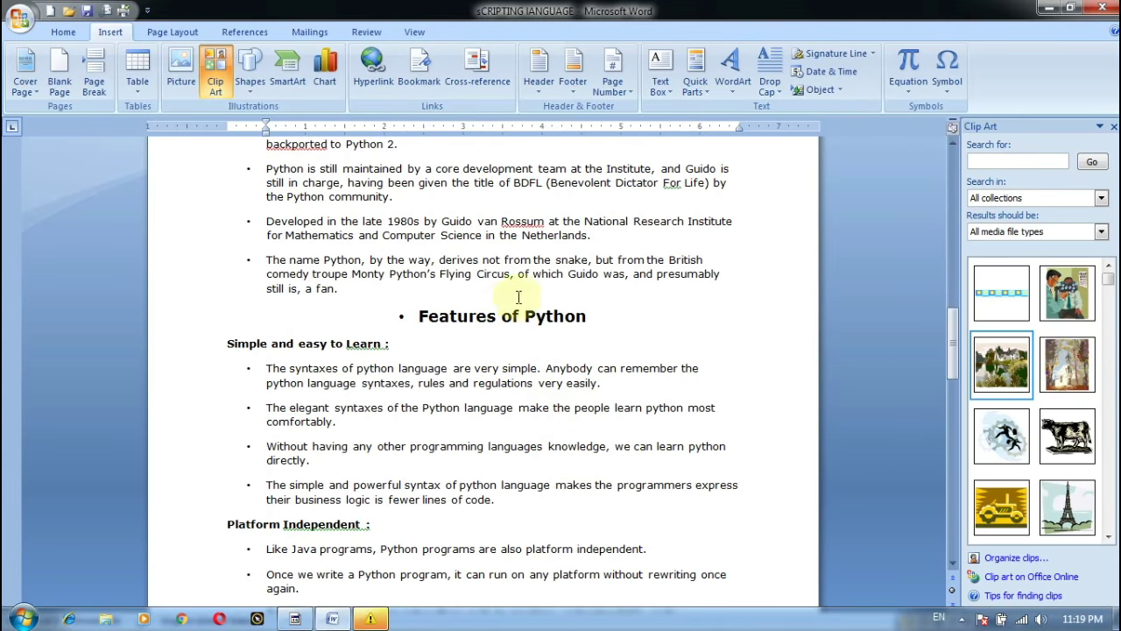
pyautogui.click(396, 350)
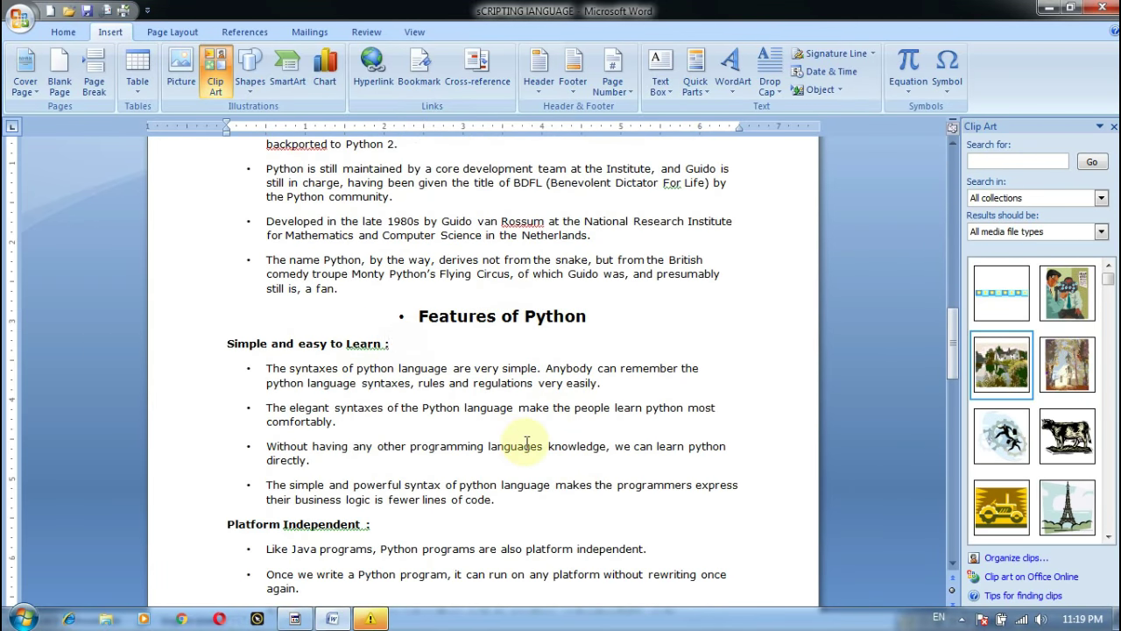
pyautogui.click(418, 68)
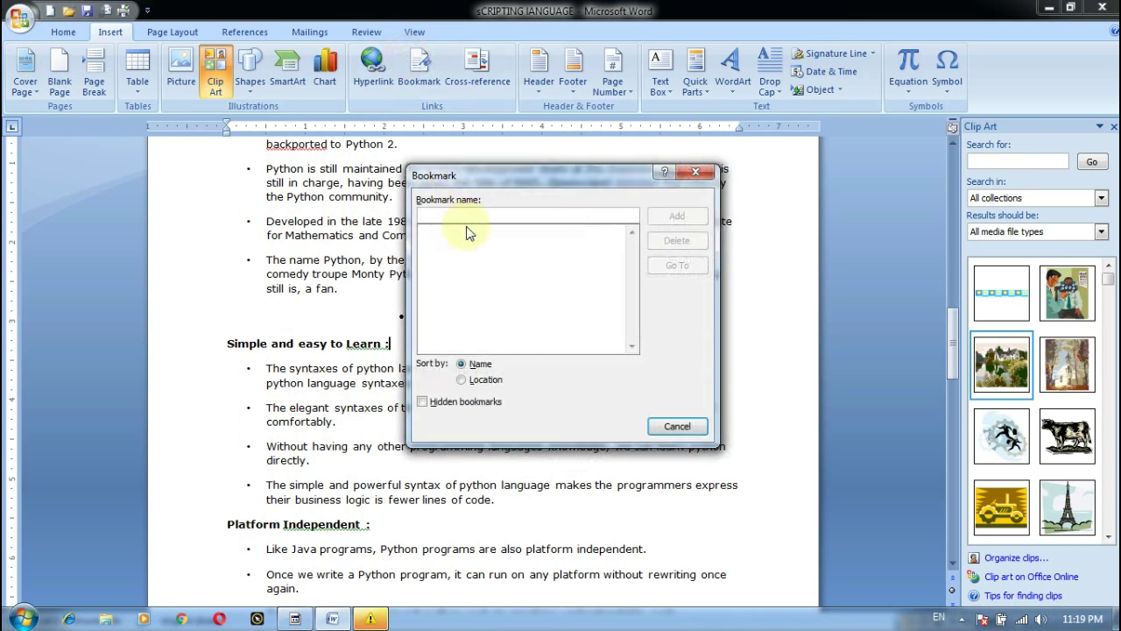
pyautogui.write('learn')
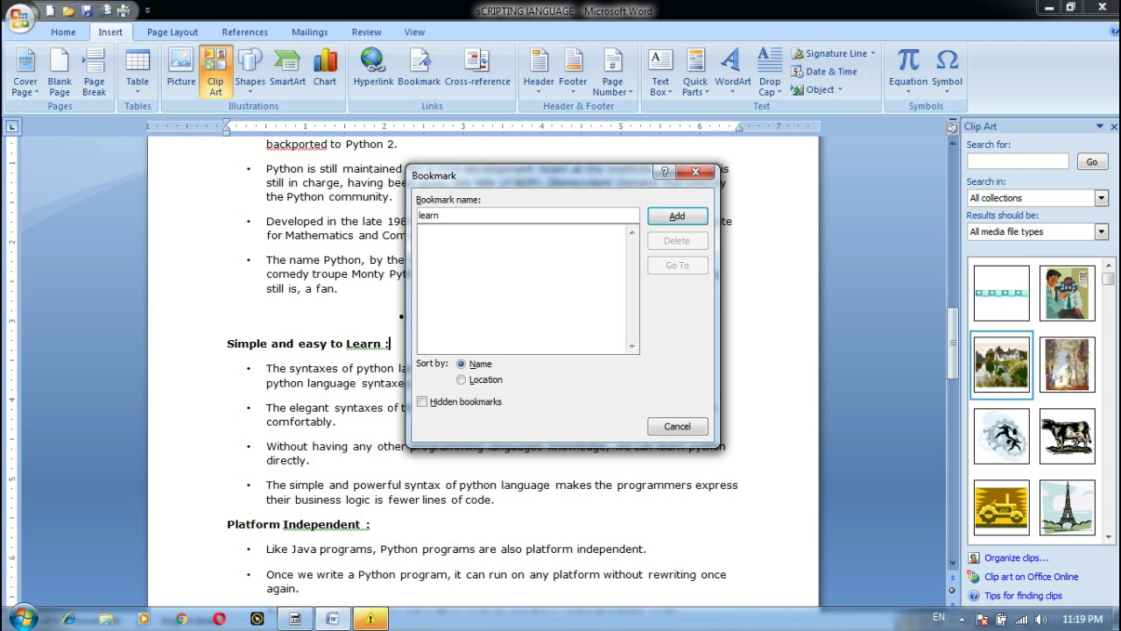
pyautogui.click(666, 217)
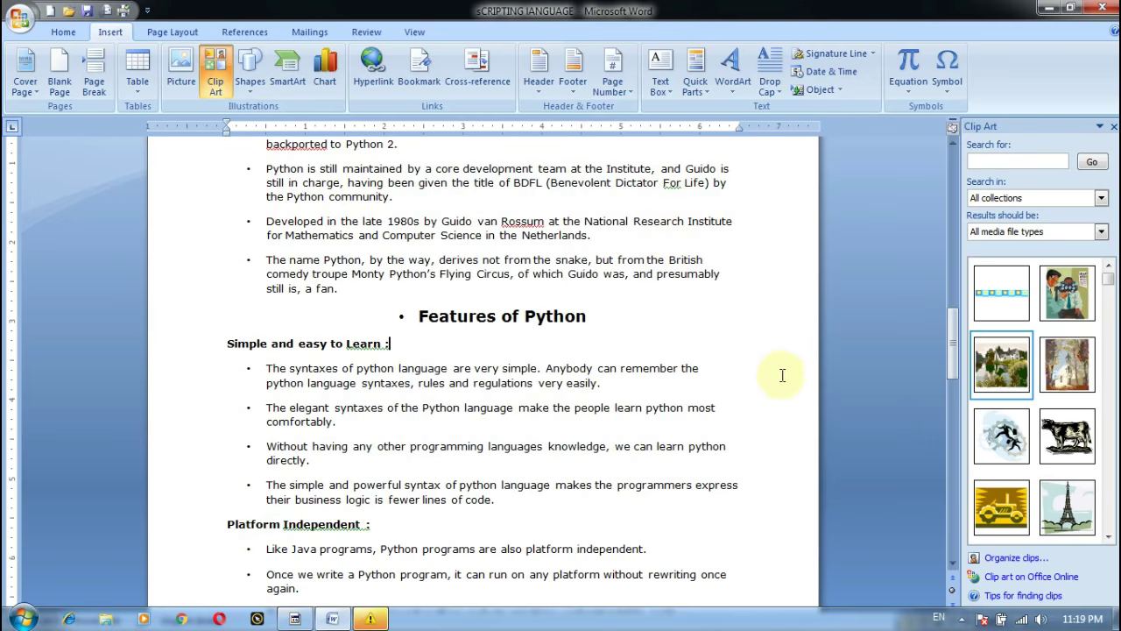
# Save a copy of sCRIPTING lANGUAGE to the Desktop
pyautogui.click(19, 18)
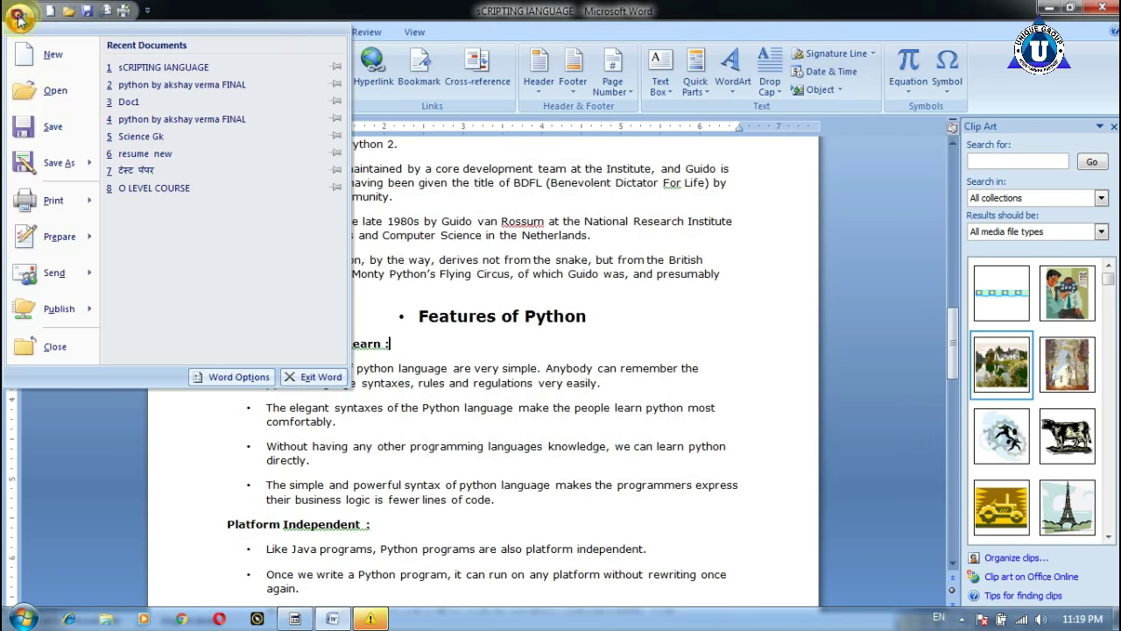
pyautogui.click(59, 162)
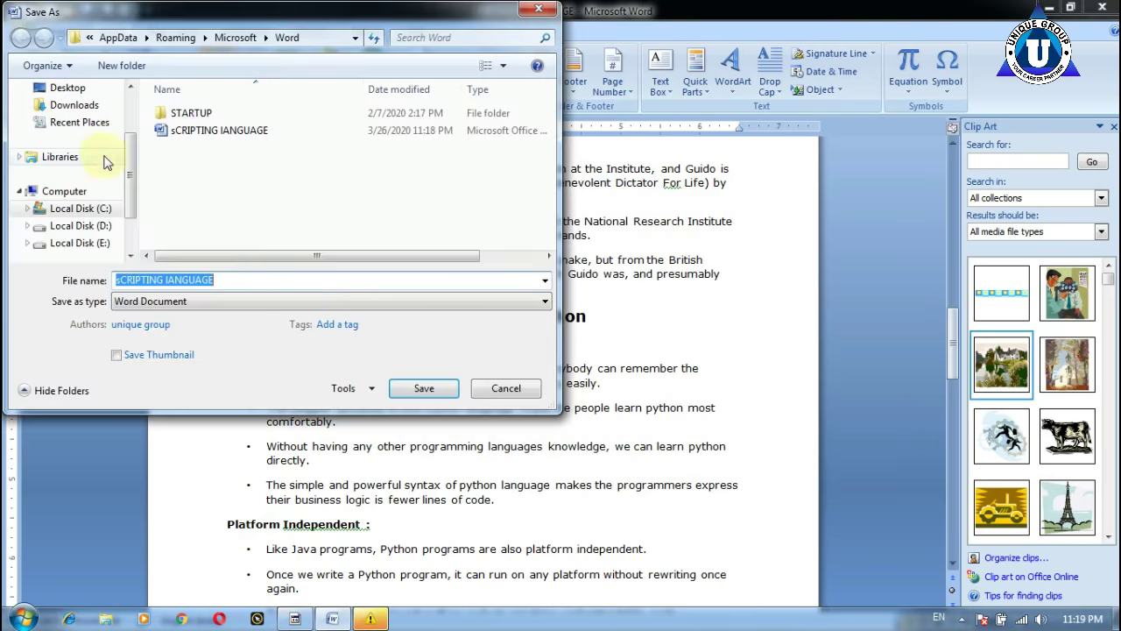
pyautogui.click(70, 88)
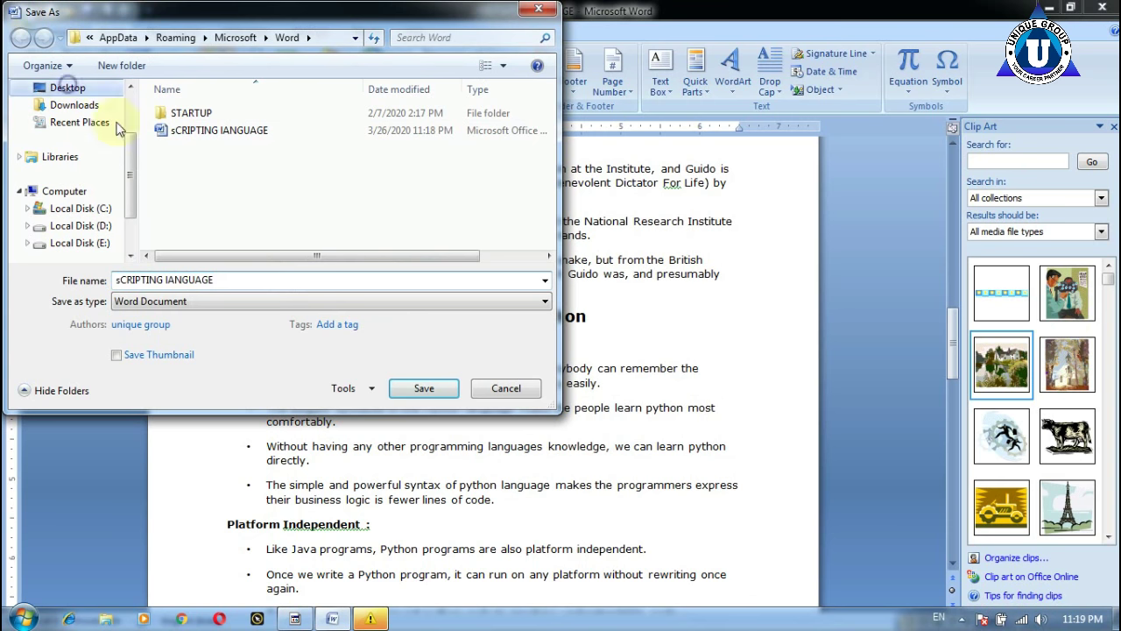
pyautogui.click(412, 390)
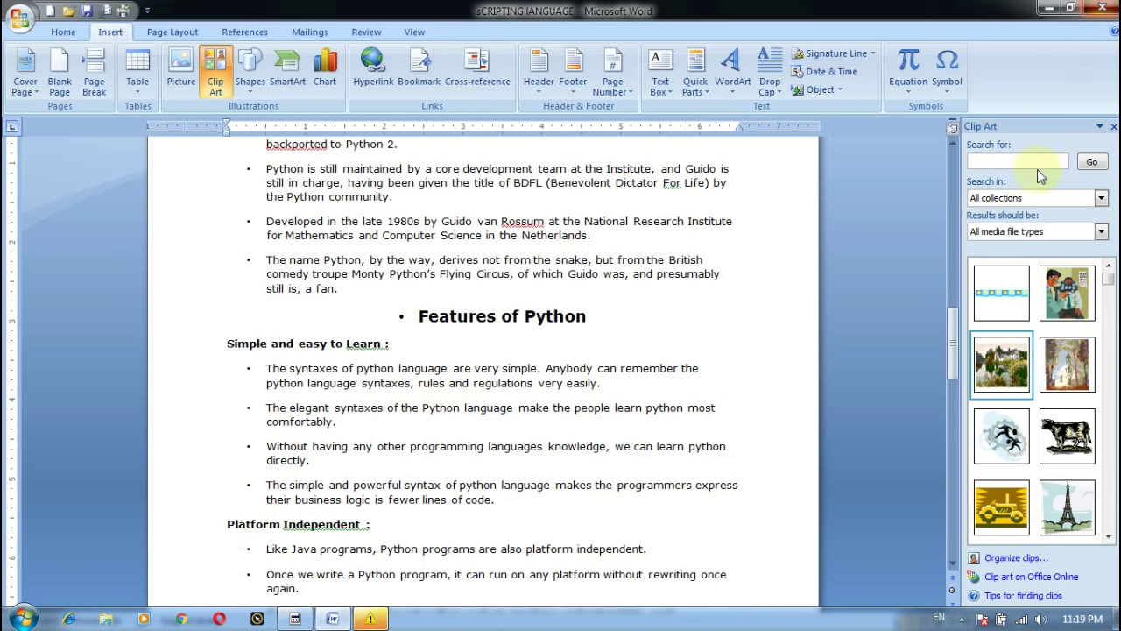
# Close Word, dismiss the Windows validation warning, and reopen the file from the desktop
pyautogui.click(1100, 7)
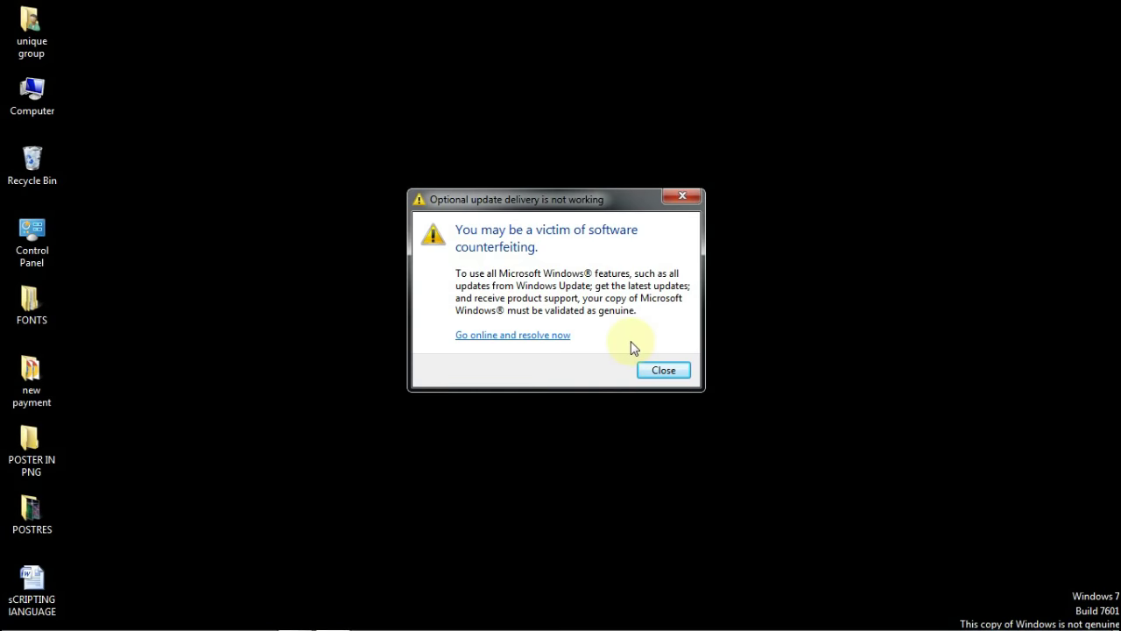
pyautogui.click(651, 370)
pyautogui.doubleClick(15, 595)
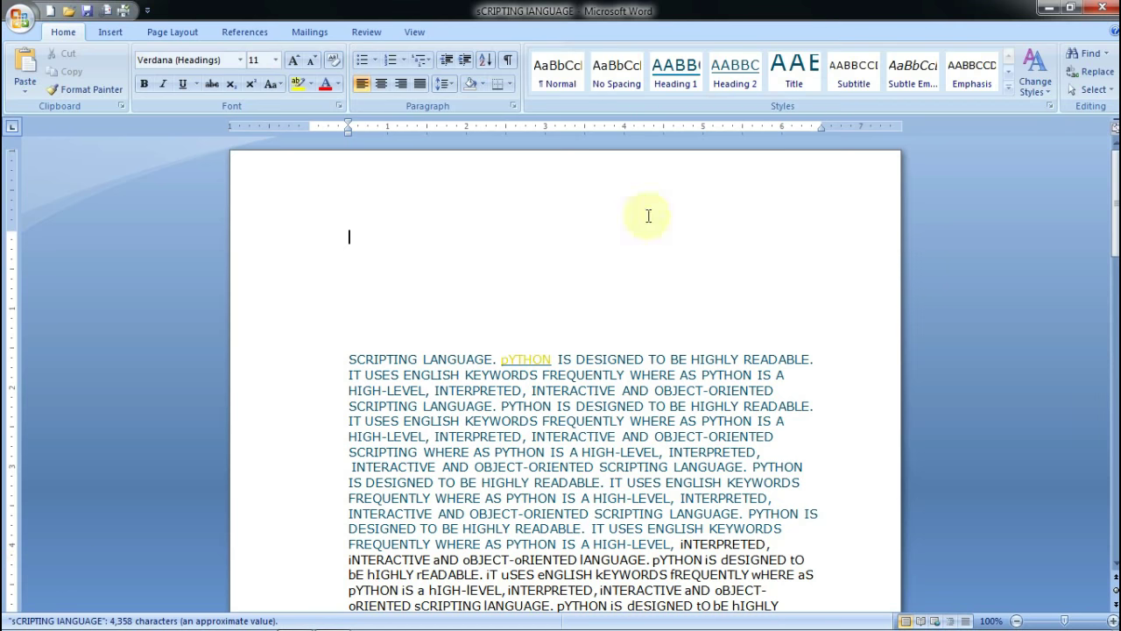
pyautogui.click(110, 32)
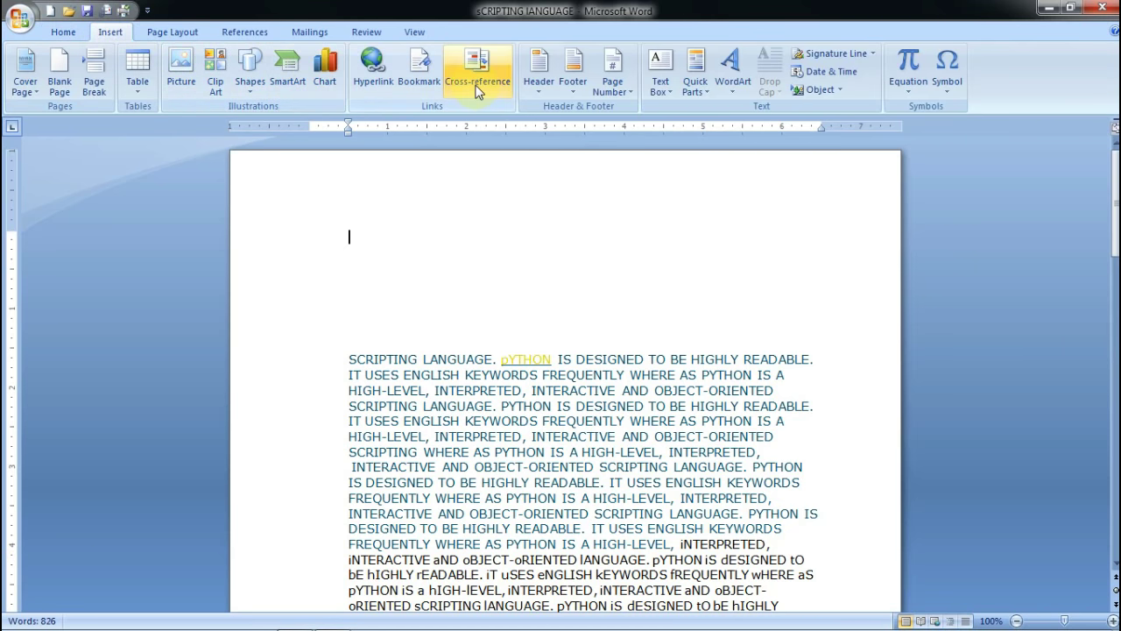
pyautogui.click(419, 70)
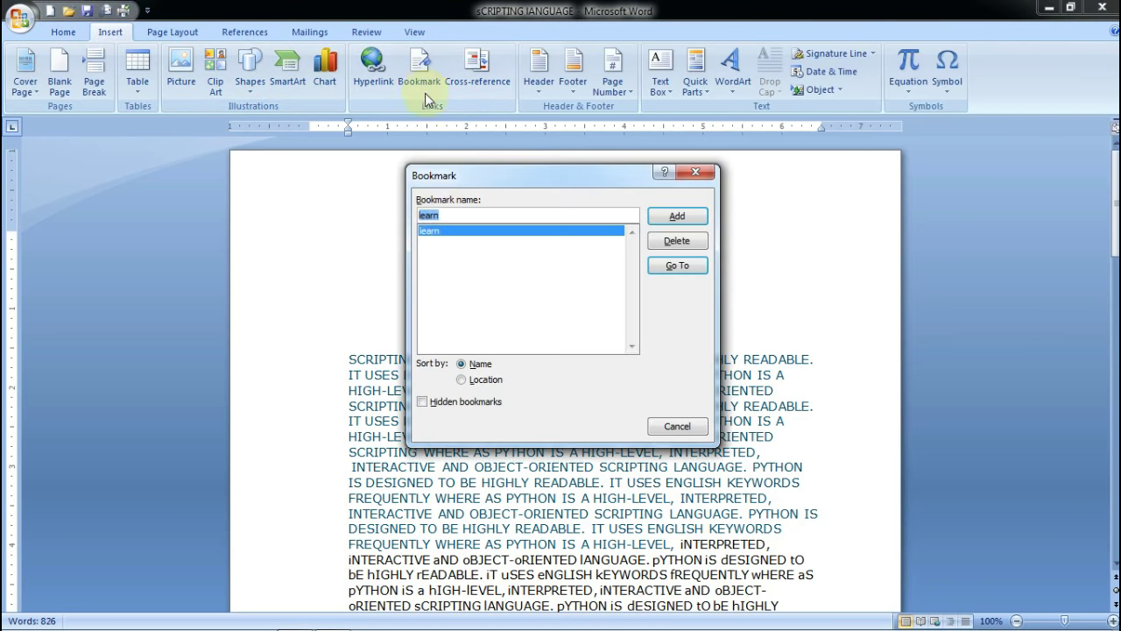
pyautogui.click(672, 215)
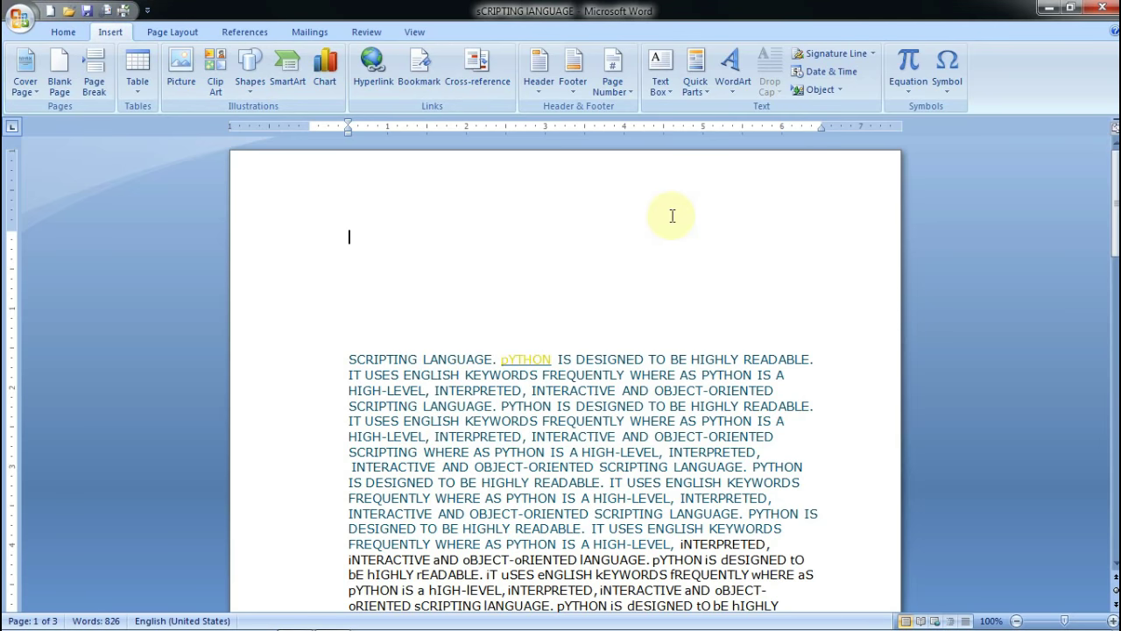
pyautogui.scroll(-4, 672, 215)
pyautogui.scroll(-4, 672, 215)
pyautogui.scroll(-4, 672, 215)
pyautogui.scroll(-1, 672, 216)
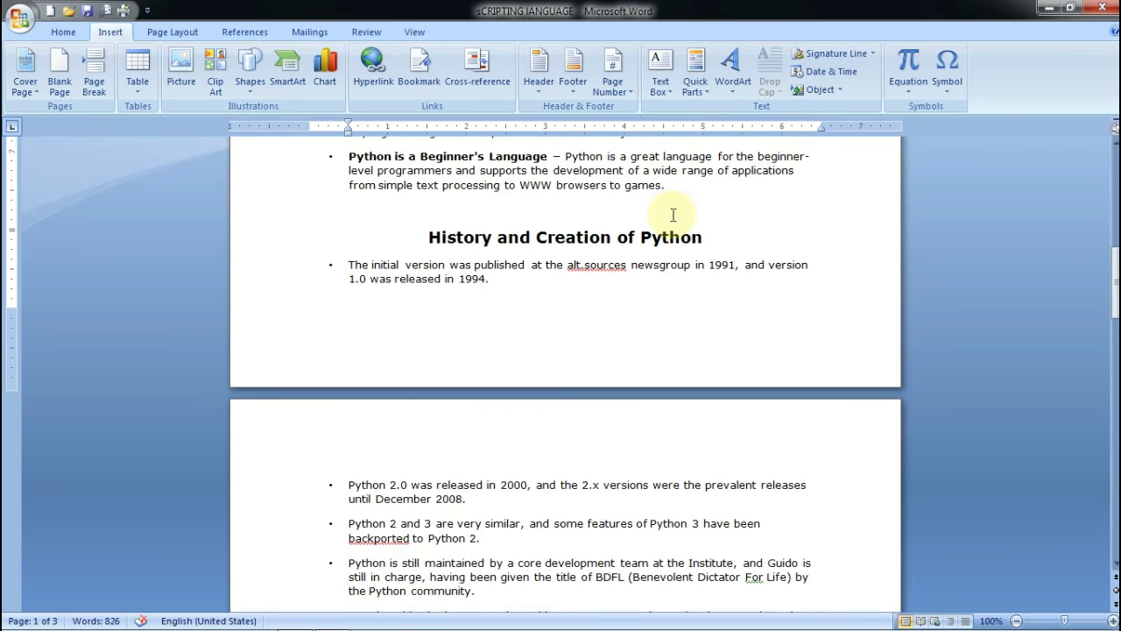
pyautogui.scroll(-5, 692, 245)
pyautogui.scroll(-2, 701, 263)
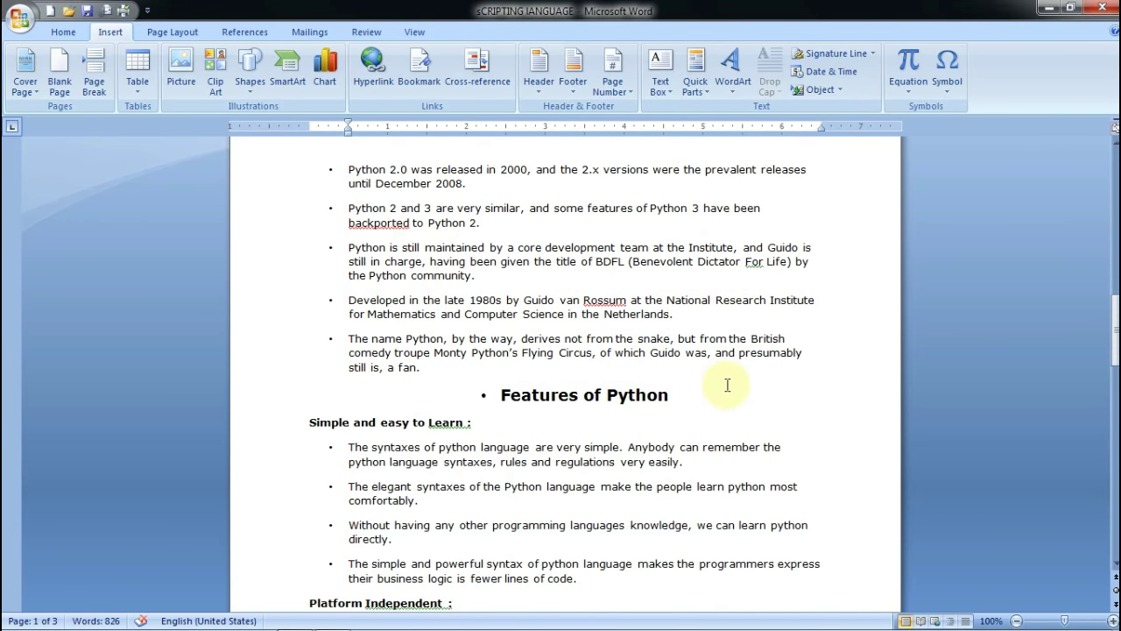
pyautogui.click(471, 424)
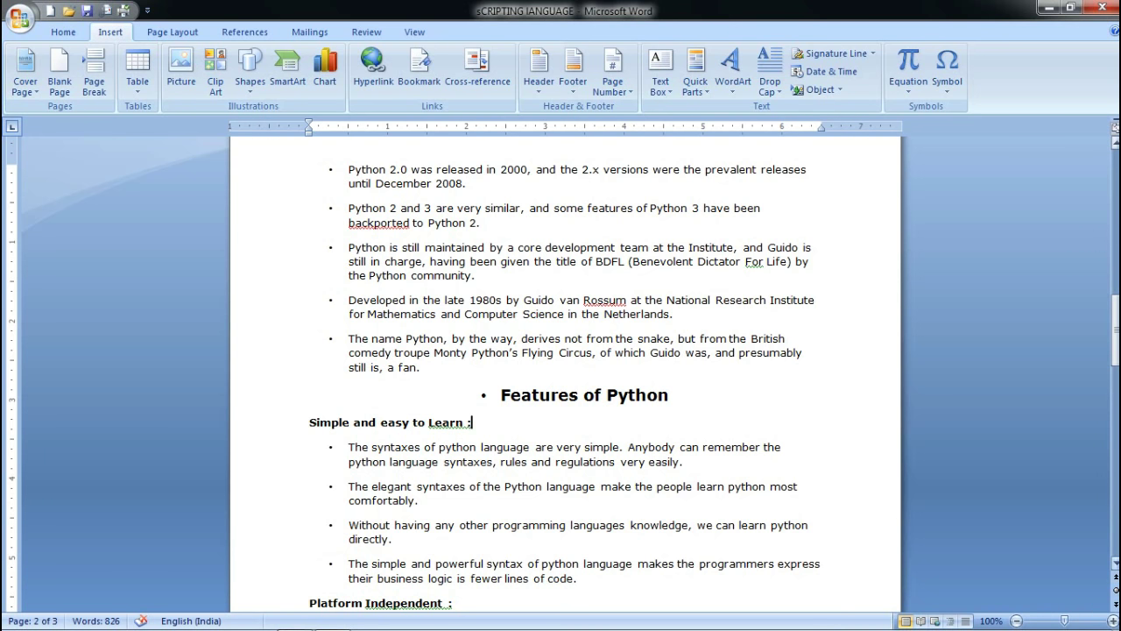
pyautogui.click(478, 72)
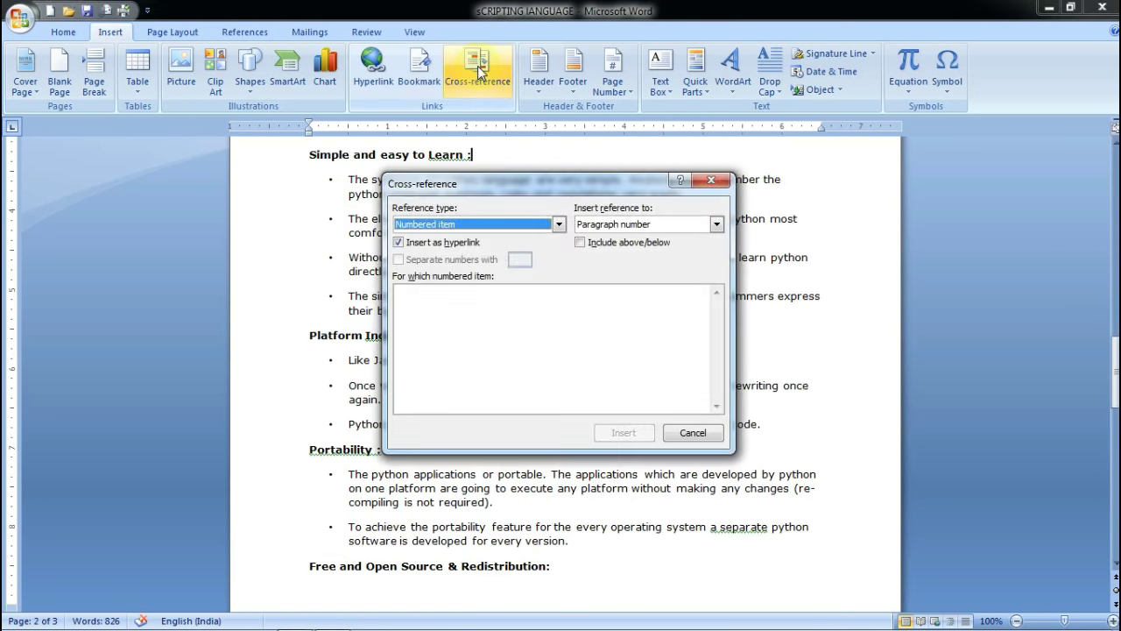
pyautogui.click(715, 184)
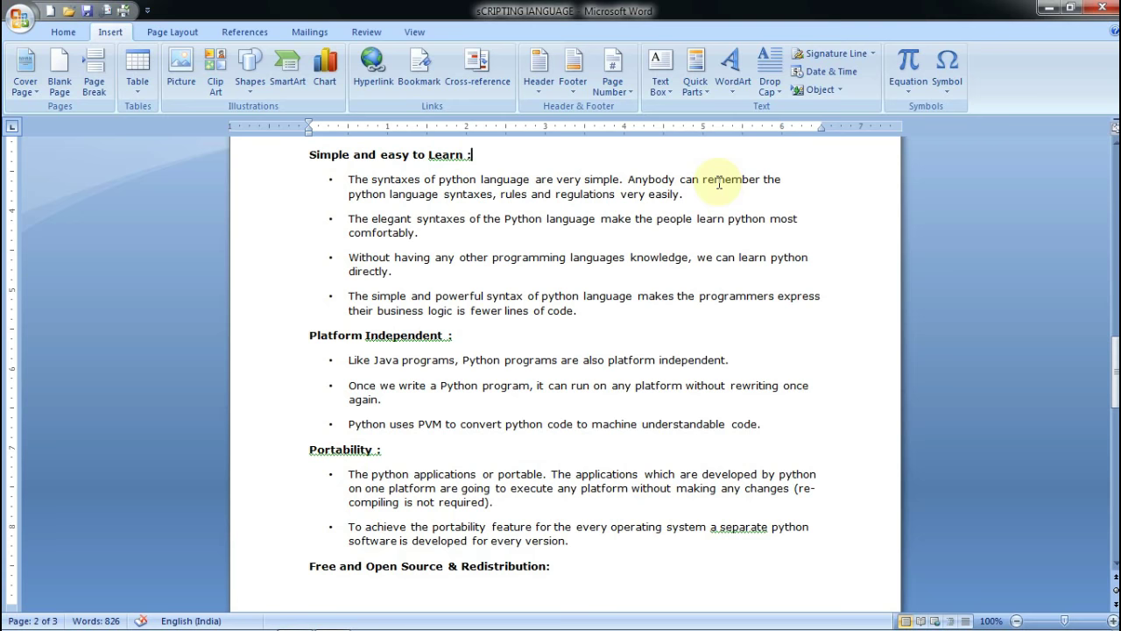
pyautogui.scroll(5, 786, 320)
pyautogui.scroll(8, 412, 604)
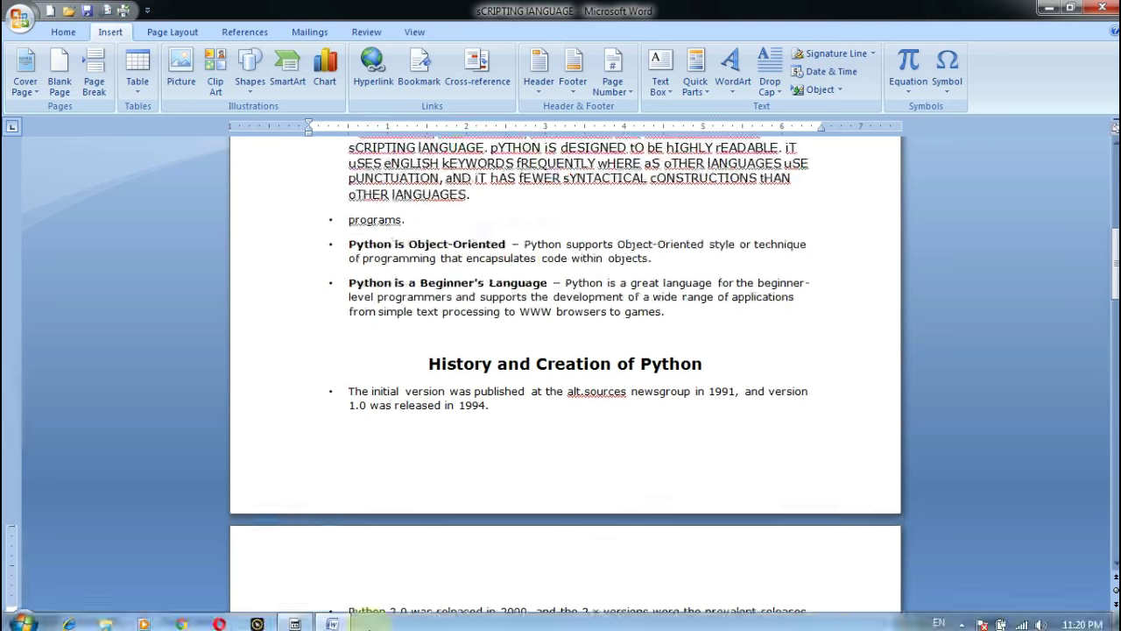
pyautogui.scroll(8, 377, 601)
pyautogui.scroll(4, 376, 601)
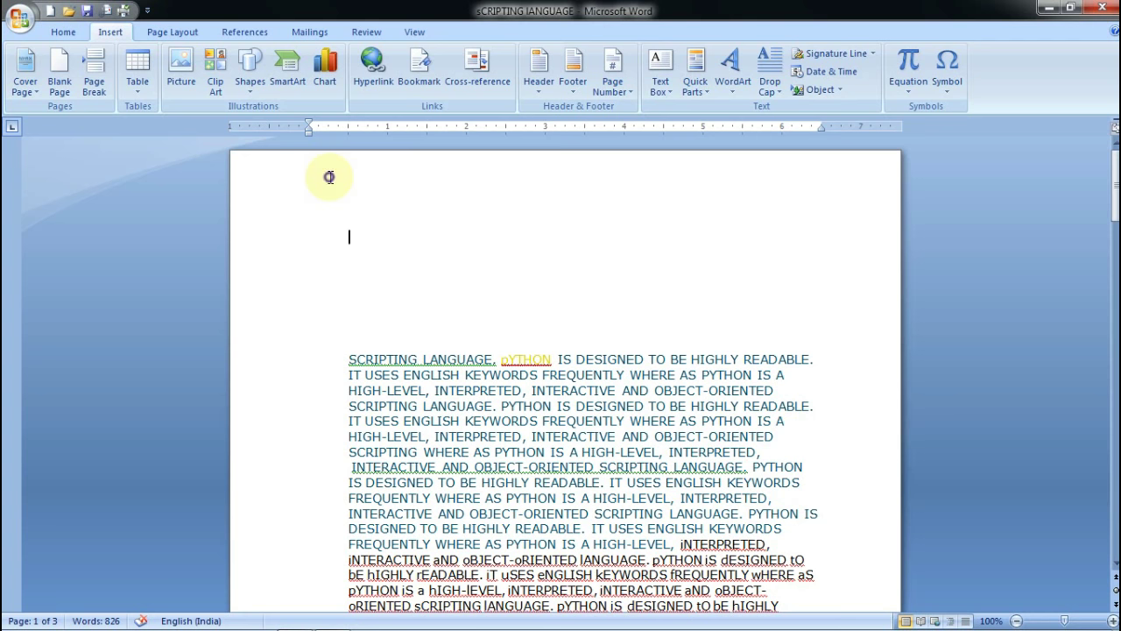
# Insert the Blank (Three Columns) header with its three [Type text] placeholders
pyautogui.doubleClick(331, 178)
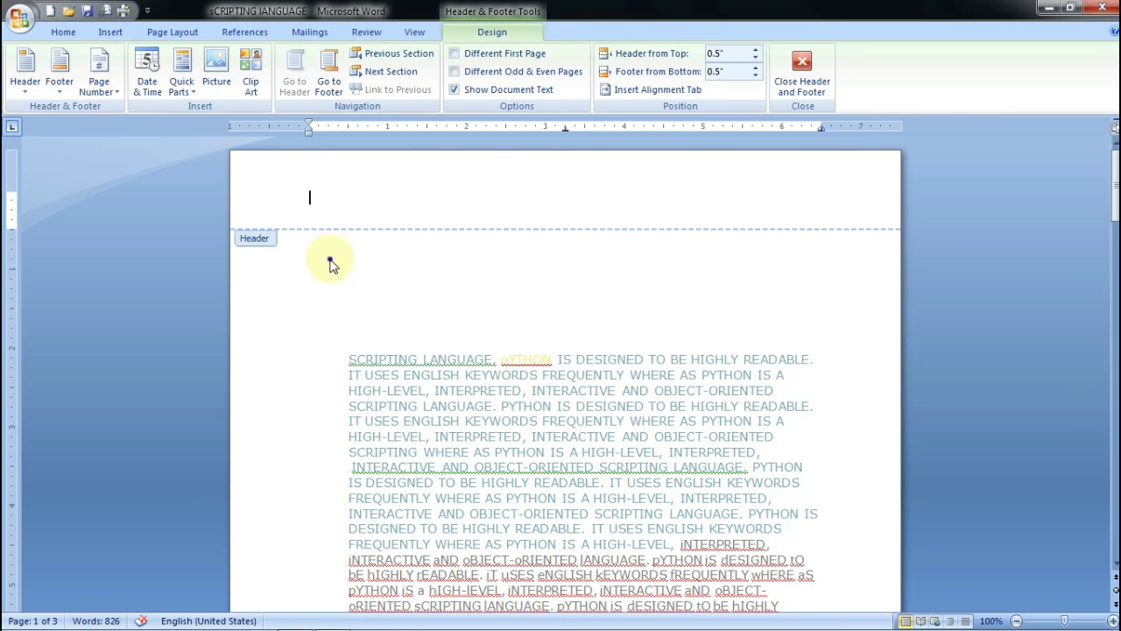
pyautogui.doubleClick(330, 259)
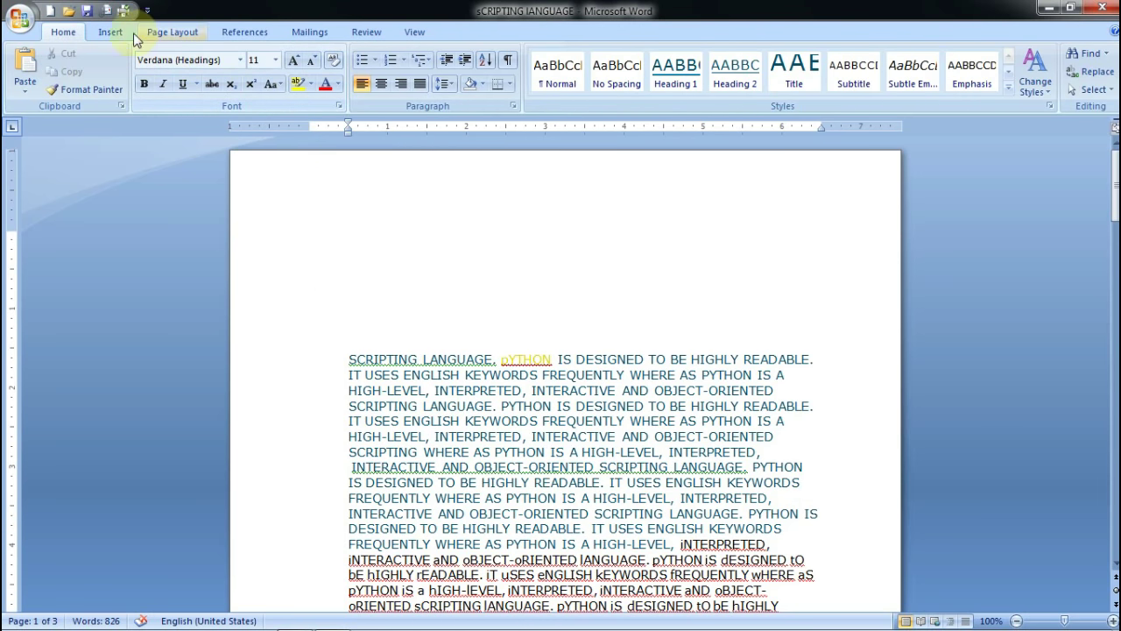
pyautogui.click(111, 32)
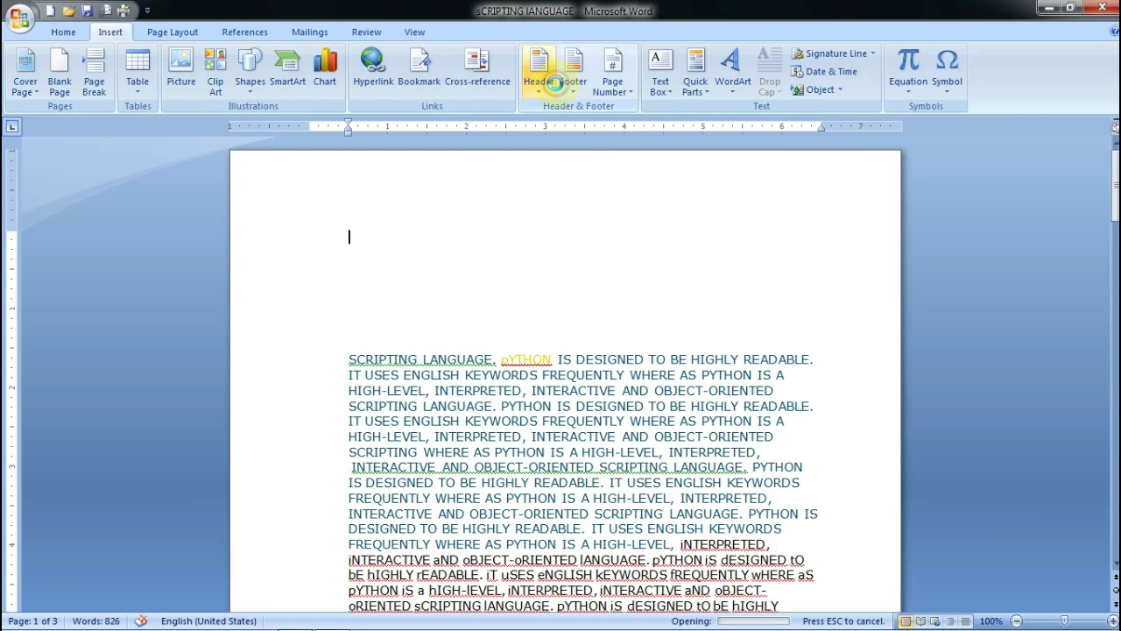
pyautogui.click(555, 87)
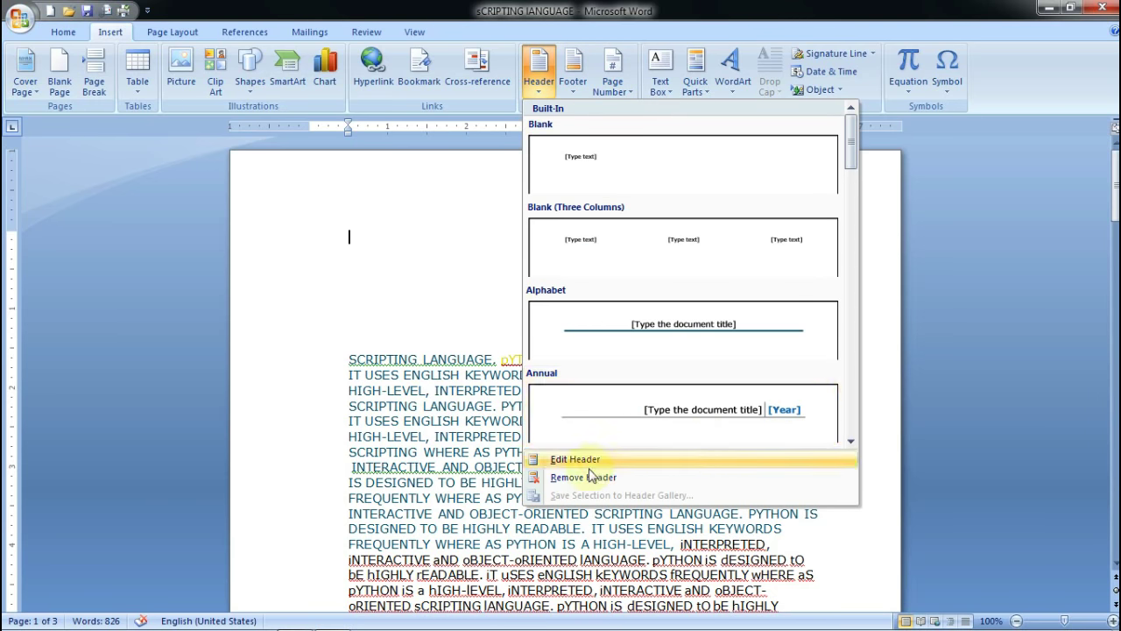
pyautogui.scroll(-5, 621, 406)
pyautogui.scroll(-2, 621, 405)
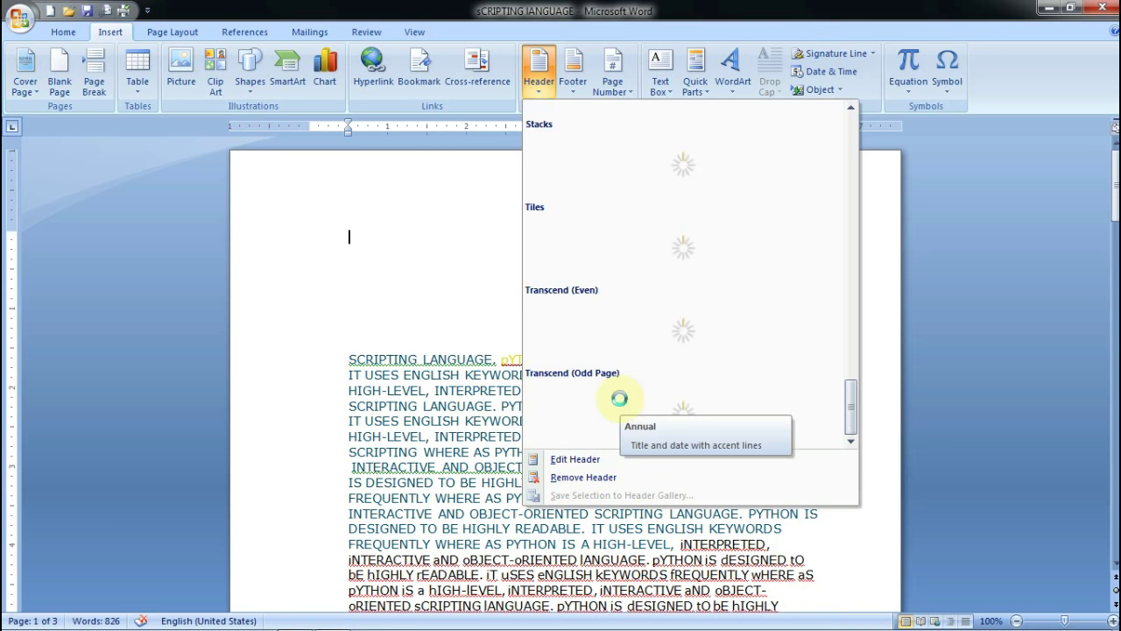
pyautogui.scroll(3, 643, 423)
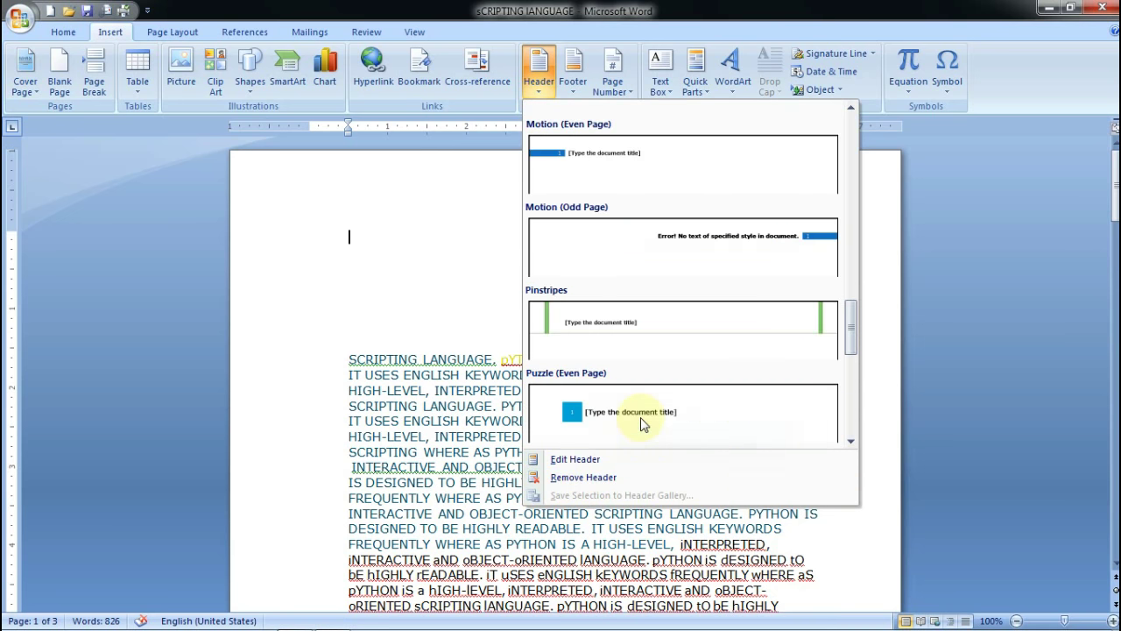
pyautogui.scroll(3, 641, 422)
pyautogui.scroll(3, 640, 421)
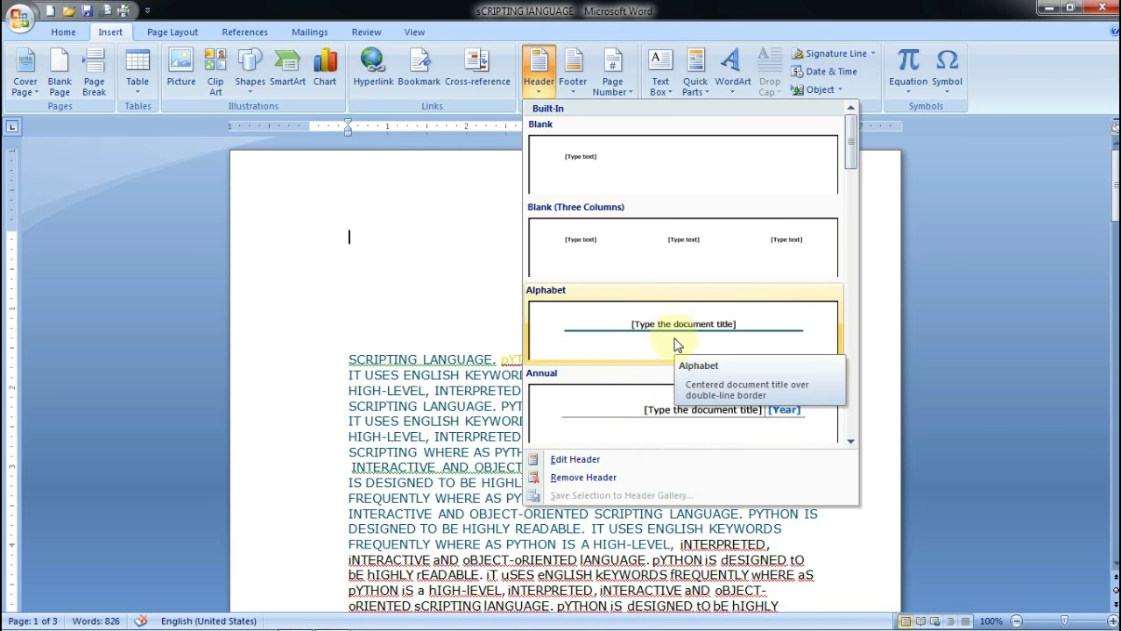
pyautogui.click(699, 275)
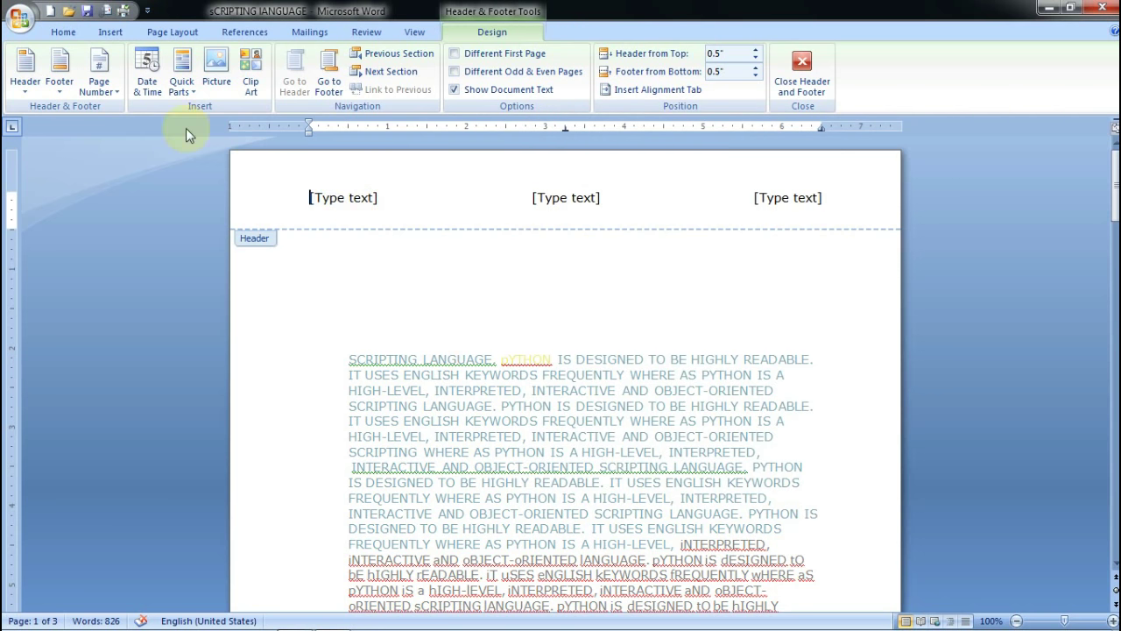
pyautogui.click(111, 31)
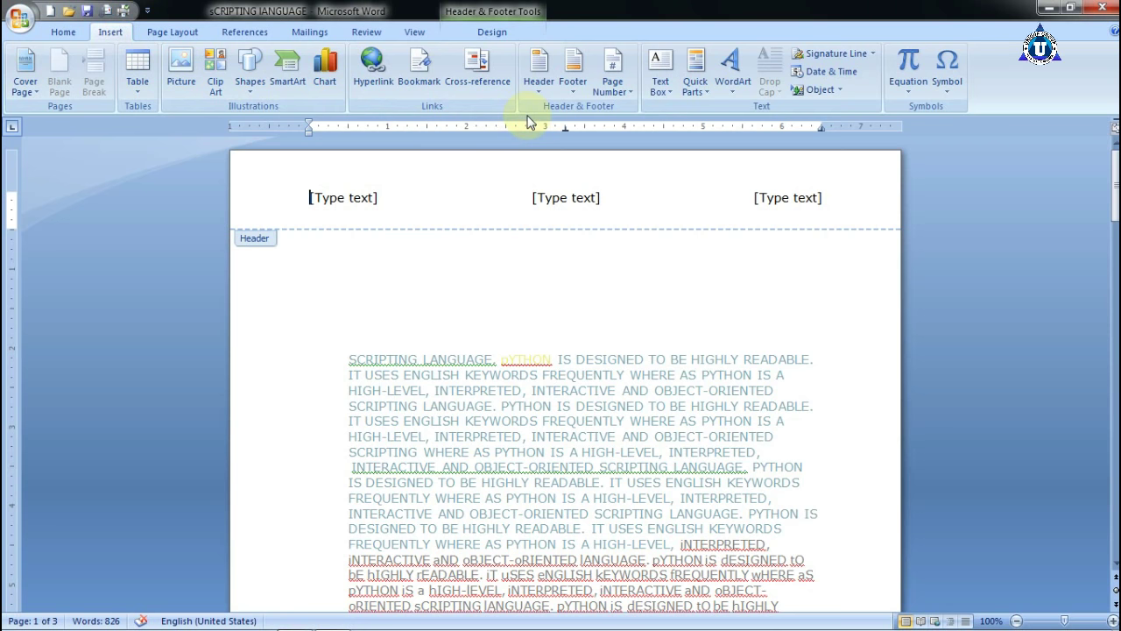
# Add the Austere (Odd Page) footer, then close footer editing
pyautogui.click(573, 90)
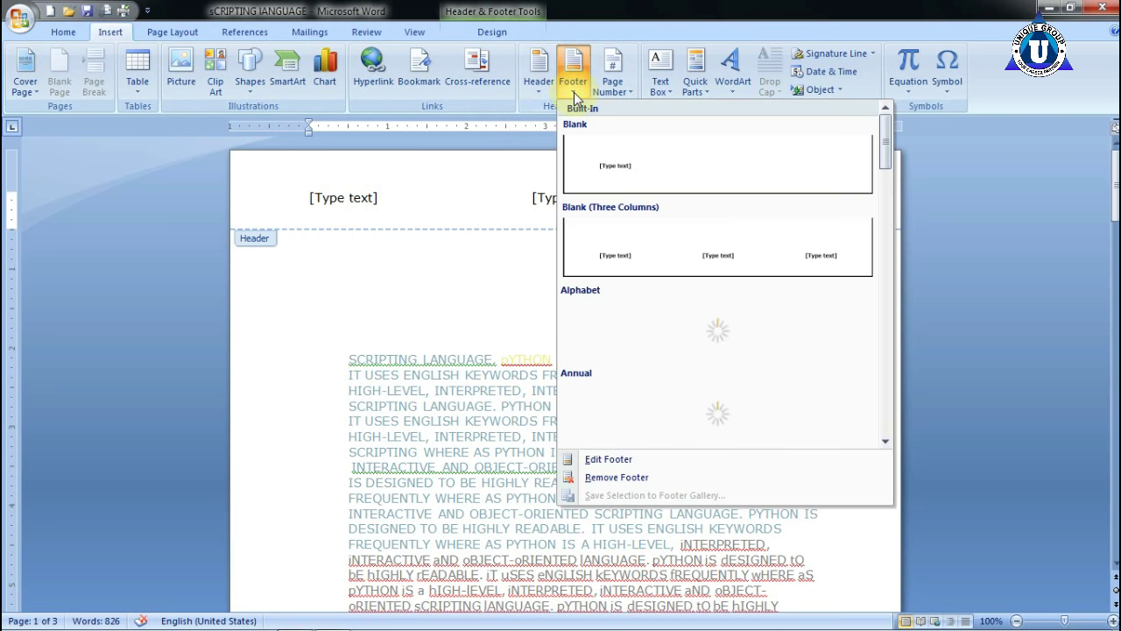
pyautogui.scroll(-5, 779, 373)
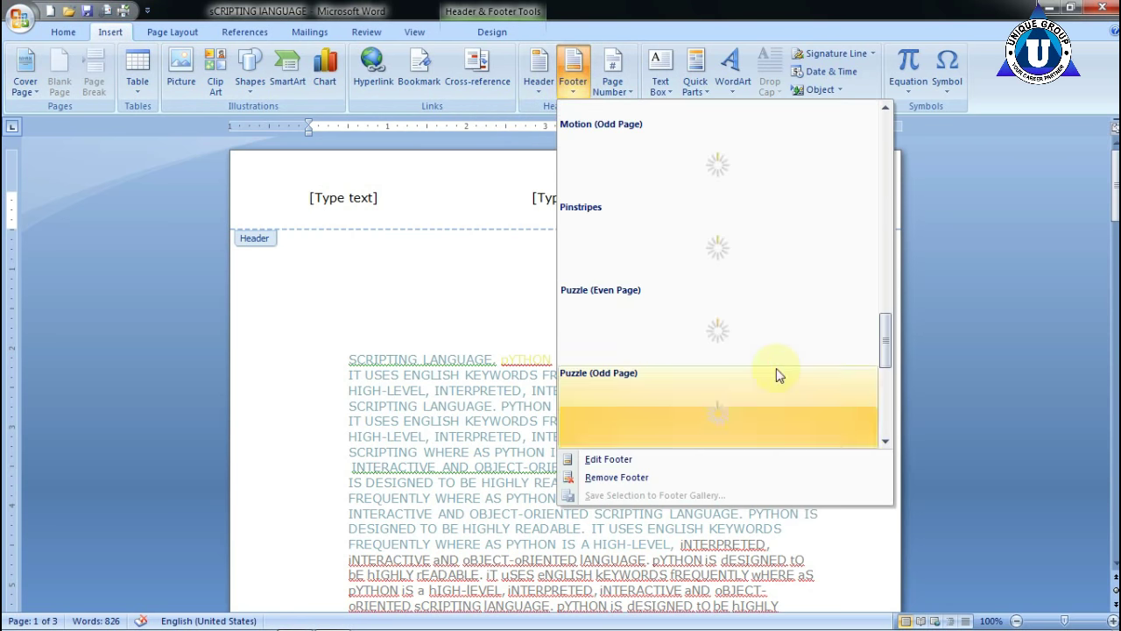
pyautogui.scroll(5, 776, 368)
pyautogui.click(775, 338)
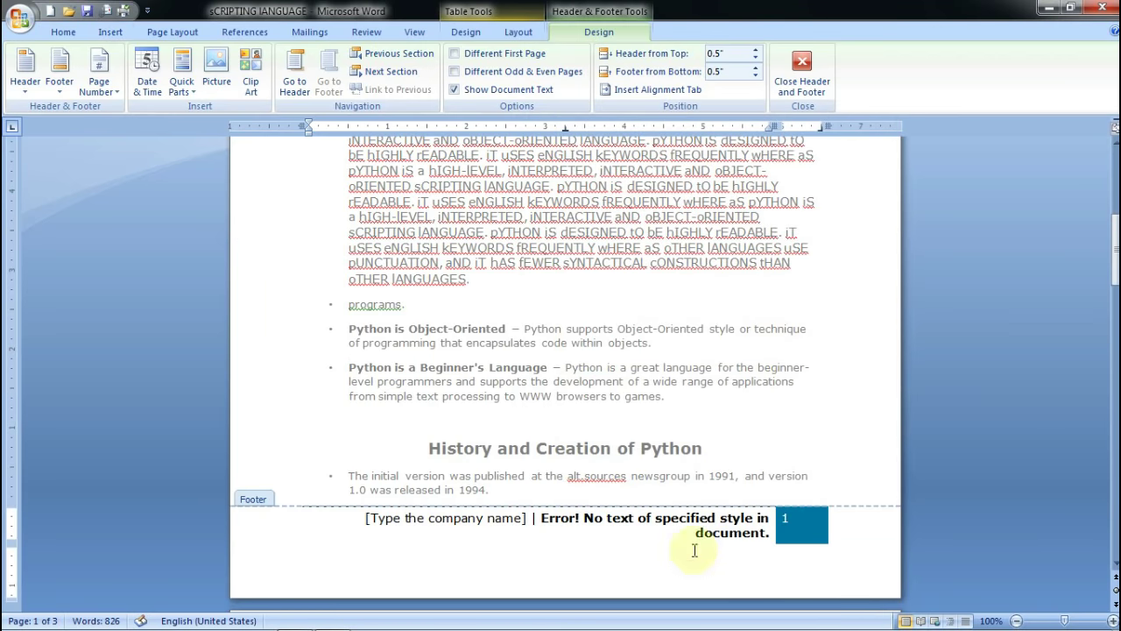
pyautogui.click(780, 573)
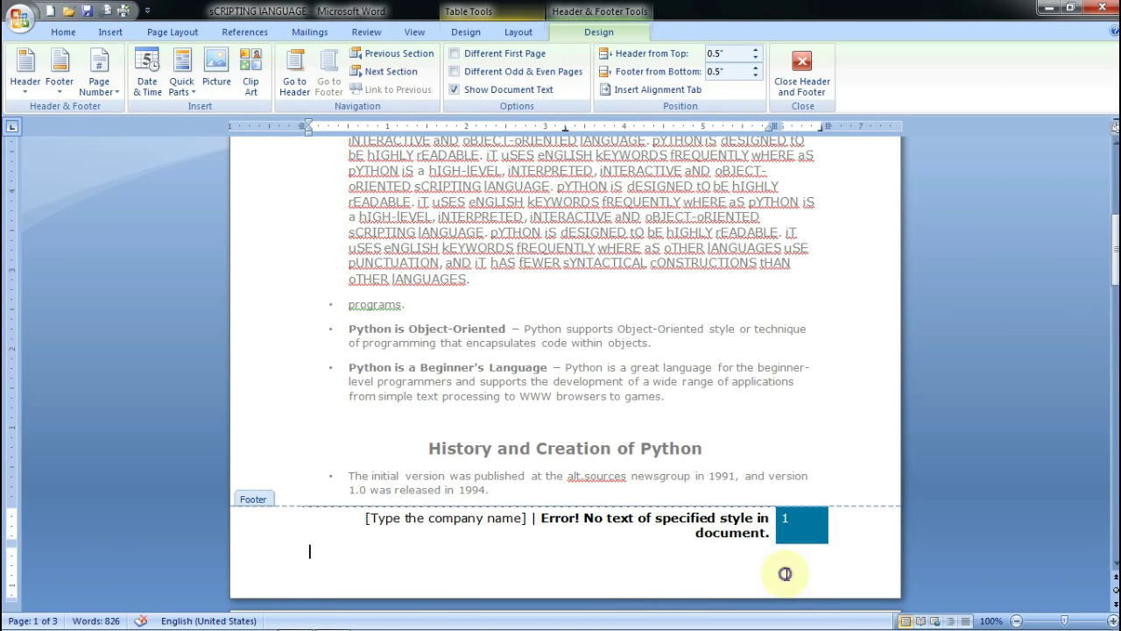
pyautogui.scroll(-4, 784, 576)
pyautogui.scroll(-4, 786, 579)
pyautogui.scroll(10, 786, 579)
pyautogui.scroll(-3, 786, 579)
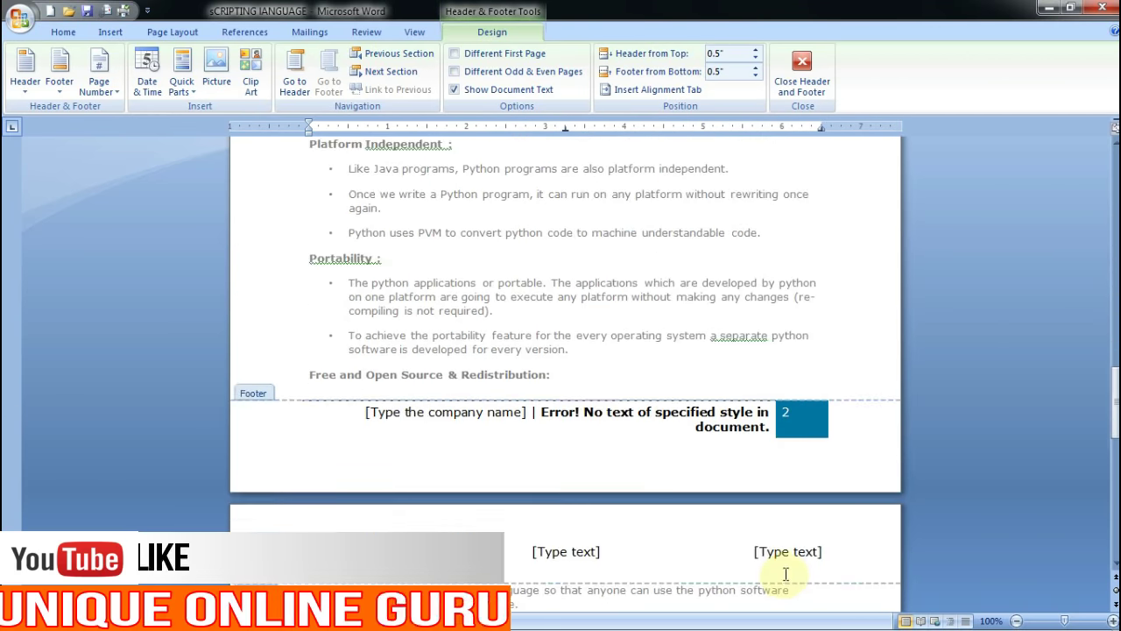
pyautogui.scroll(-10, 786, 579)
pyautogui.scroll(5, 786, 581)
pyautogui.scroll(3, 786, 581)
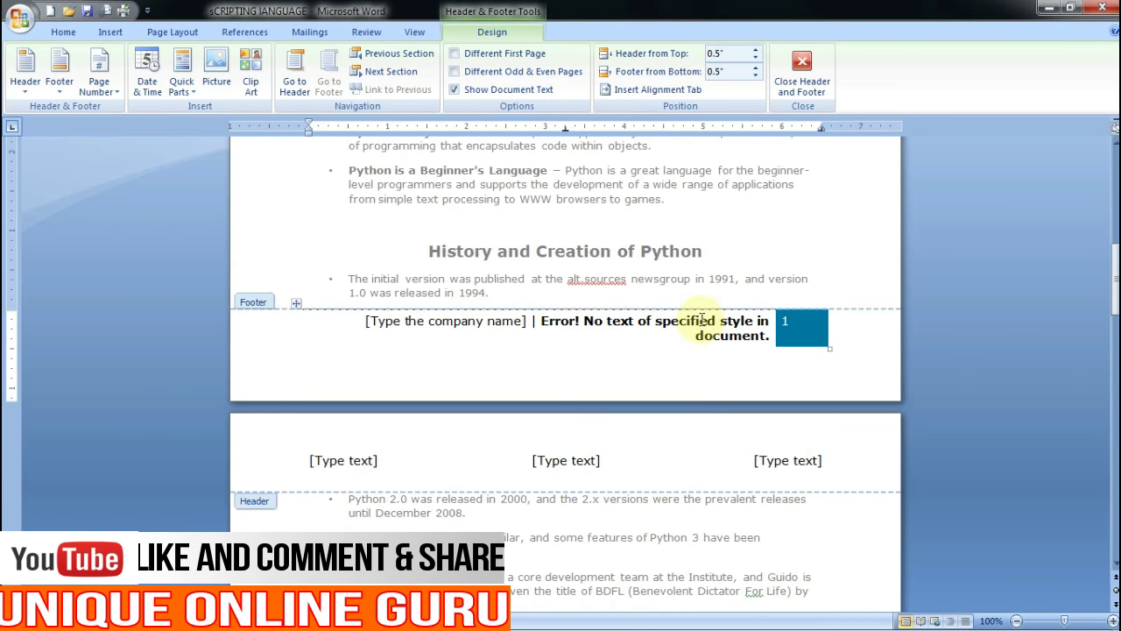
pyautogui.doubleClick(653, 280)
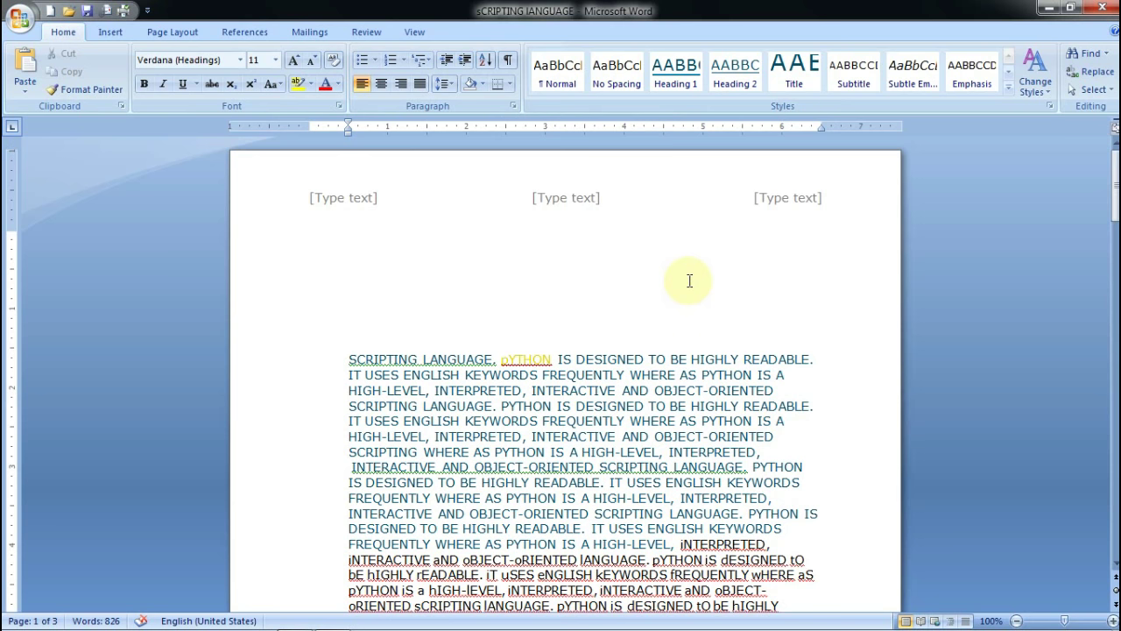
# Put a Plain Number 1 page number at the top of the page
pyautogui.click(105, 34)
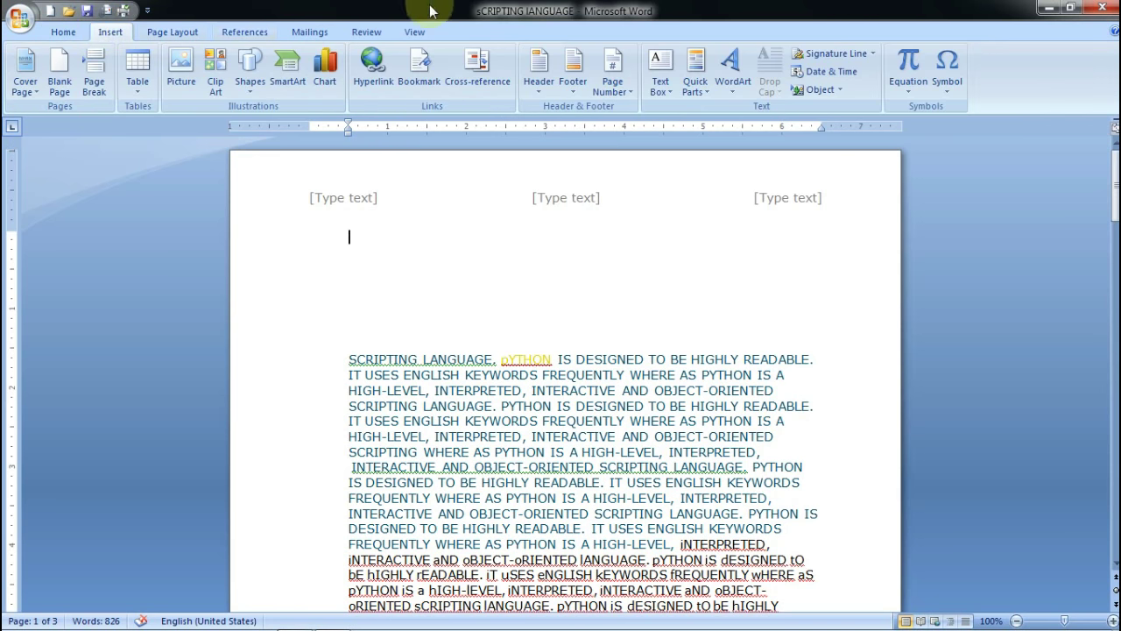
pyautogui.click(607, 88)
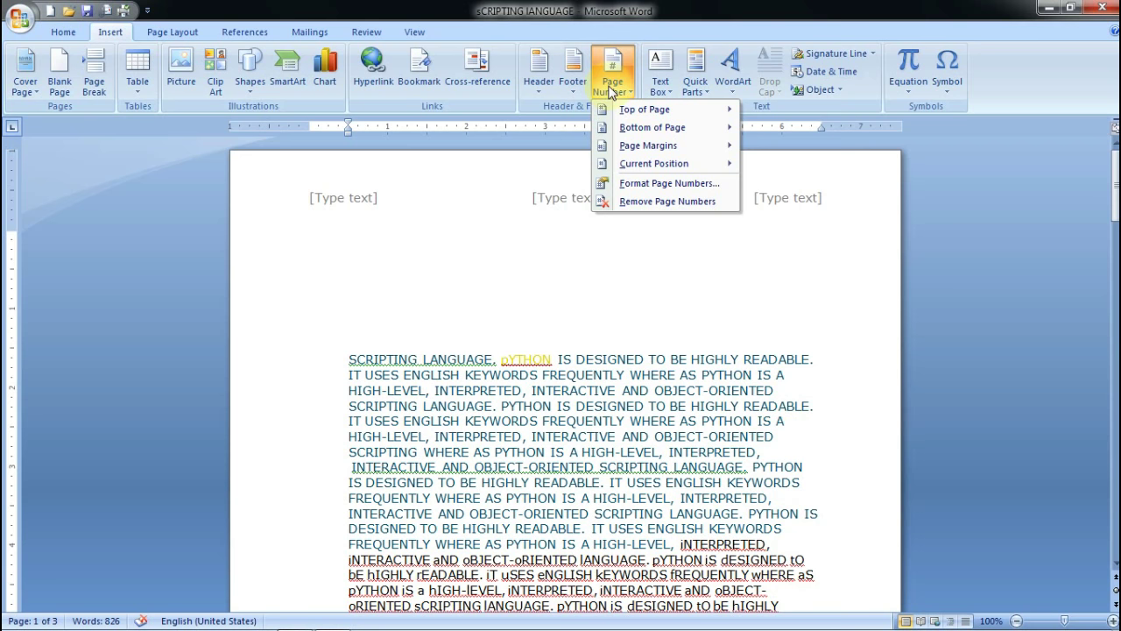
pyautogui.moveTo(624, 111)
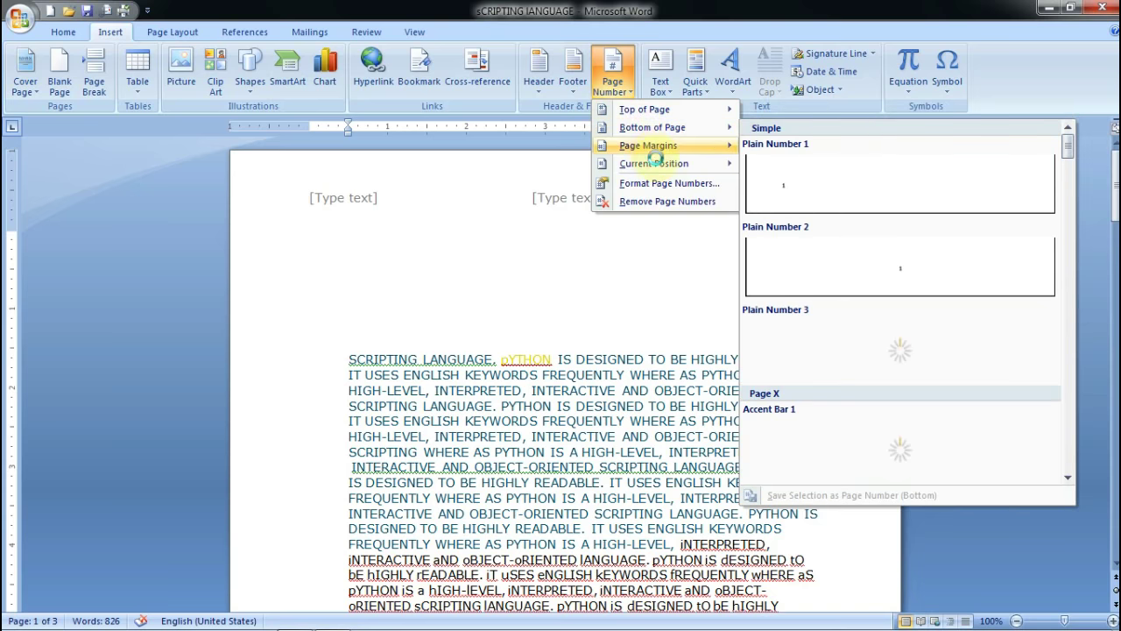
pyautogui.moveTo(664, 130)
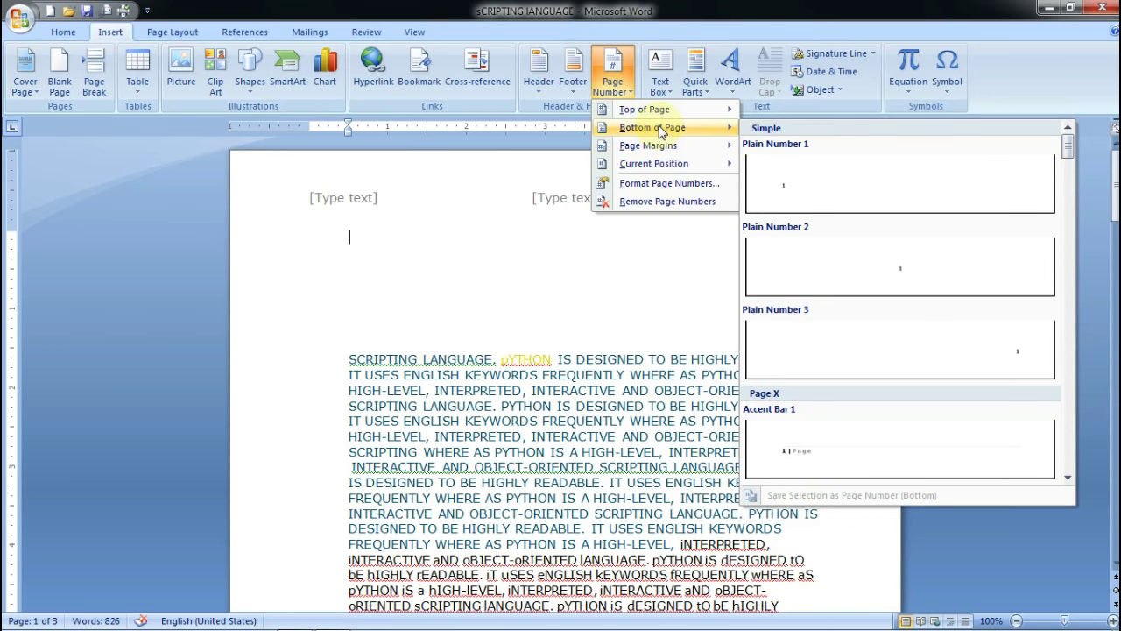
pyautogui.moveTo(663, 111)
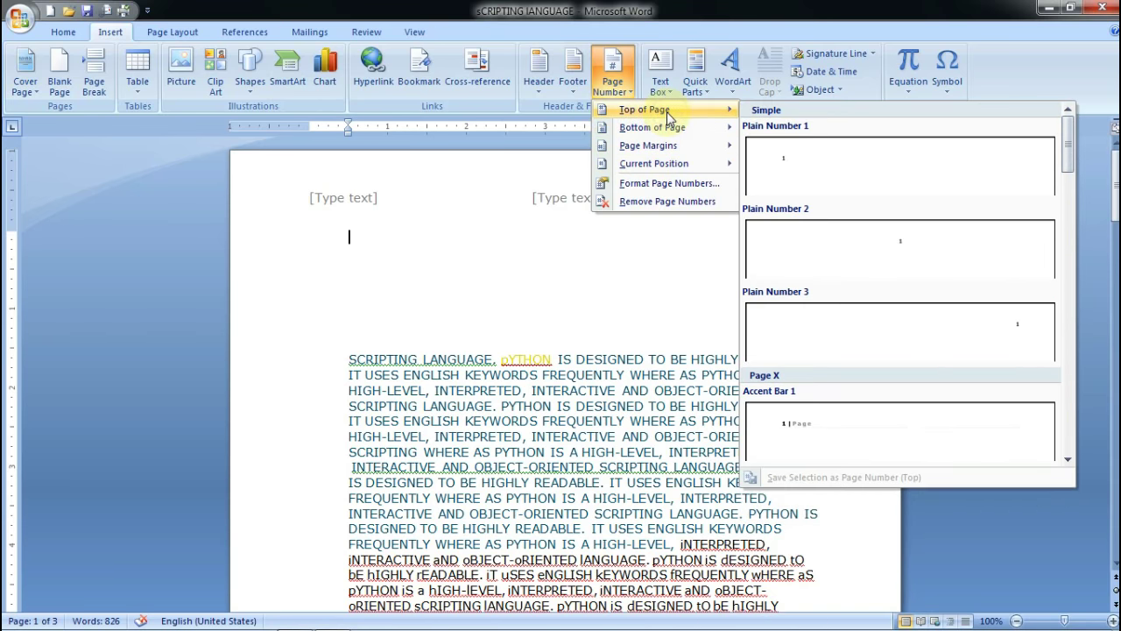
pyautogui.click(815, 173)
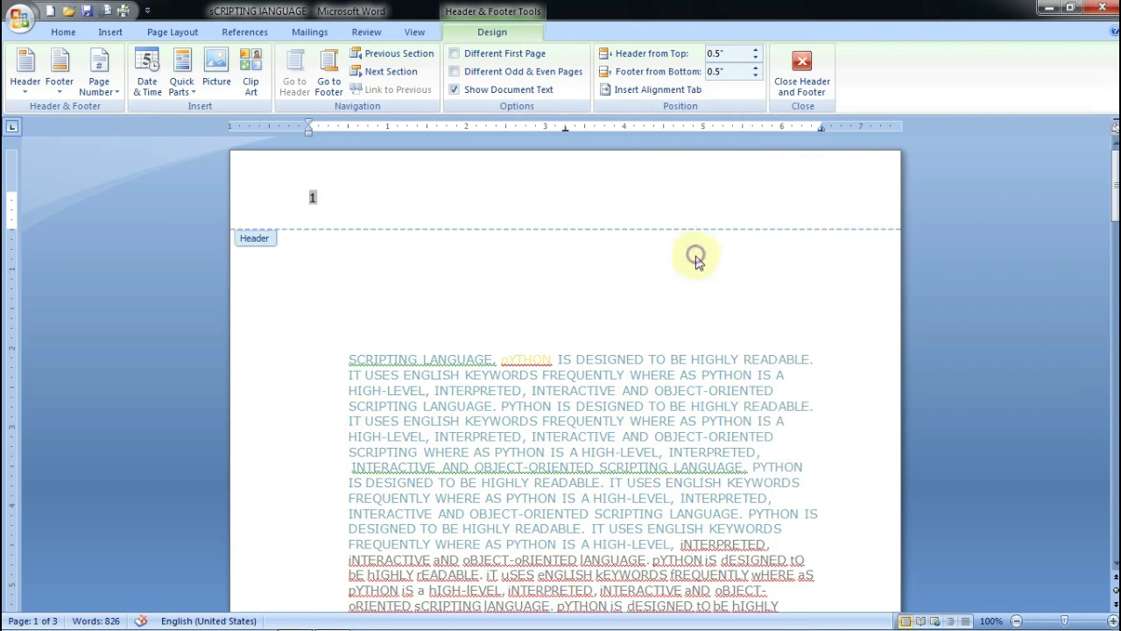
# Close header editing and scroll through the pages to check the numbering
pyautogui.scroll(-8, 626, 577)
pyautogui.scroll(-6, 626, 577)
pyautogui.doubleClick(625, 576)
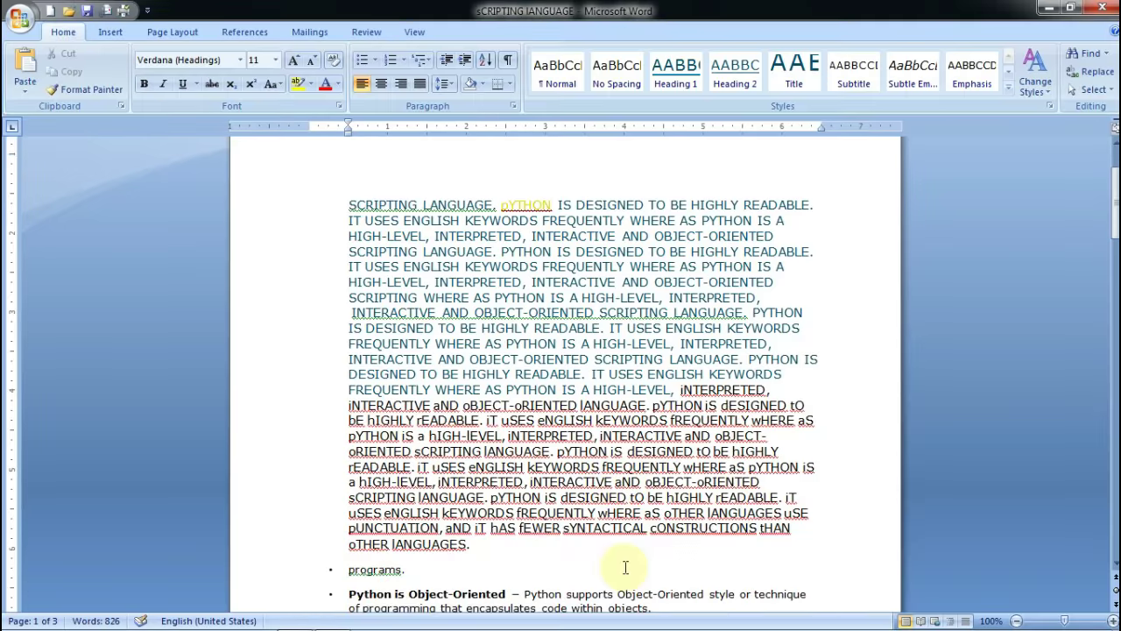
pyautogui.scroll(-10, 625, 574)
pyautogui.scroll(-5, 625, 574)
pyautogui.scroll(-11, 625, 574)
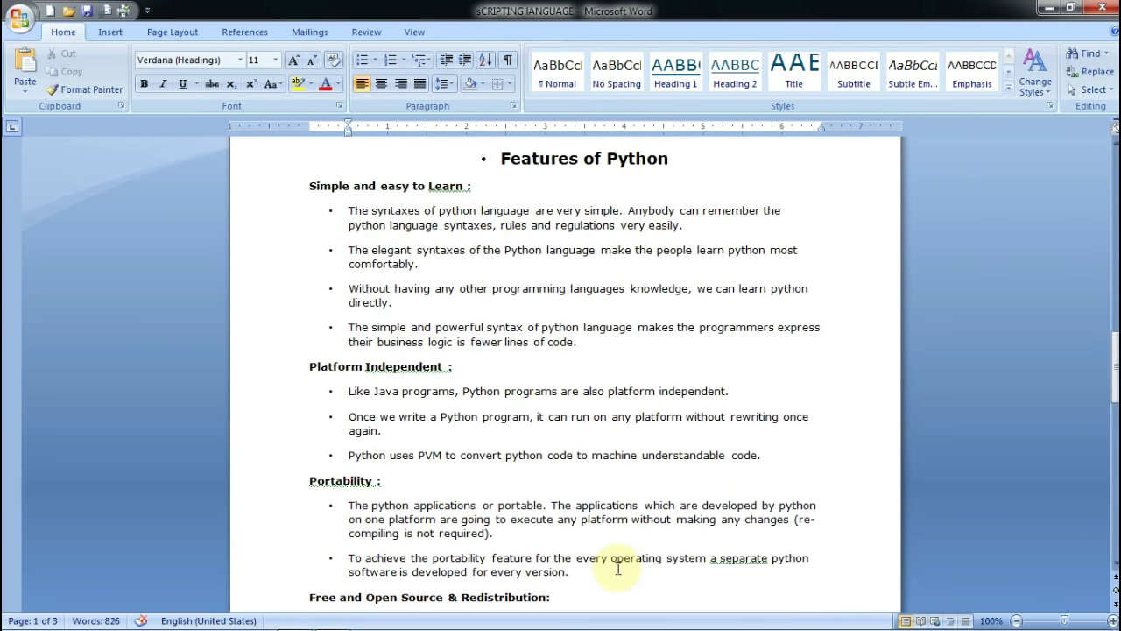
pyautogui.scroll(-4, 626, 574)
pyautogui.scroll(-8, 620, 569)
pyautogui.scroll(-5, 619, 569)
pyautogui.scroll(-4, 613, 566)
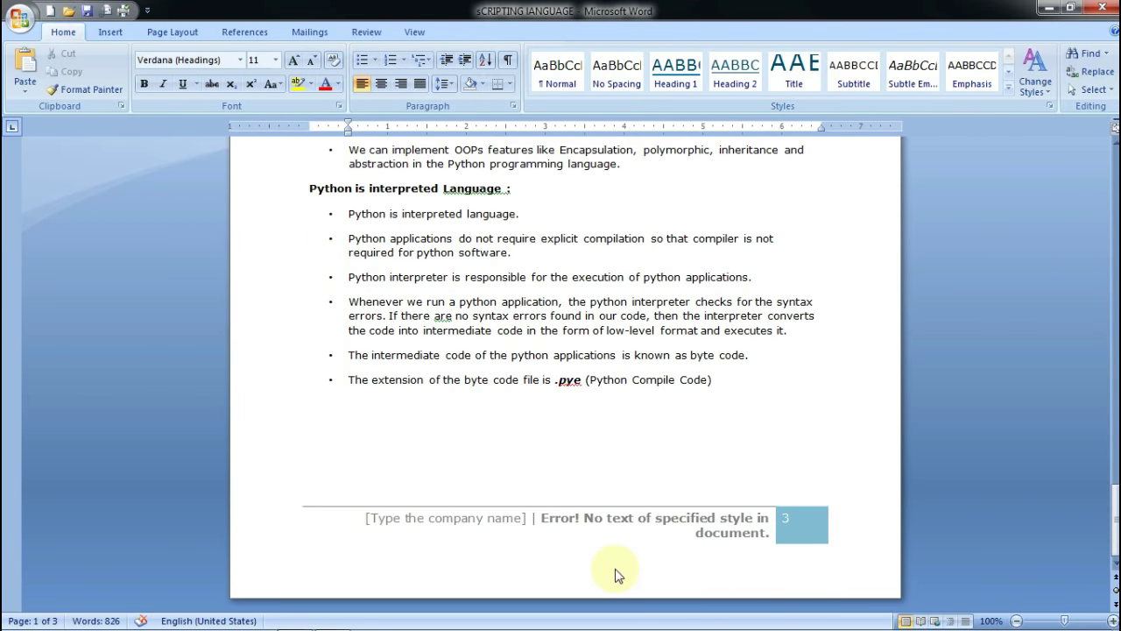
# Place the cursor below the last bullet and return to the top of page 1
pyautogui.click(597, 467)
pyautogui.scroll(7, 594, 489)
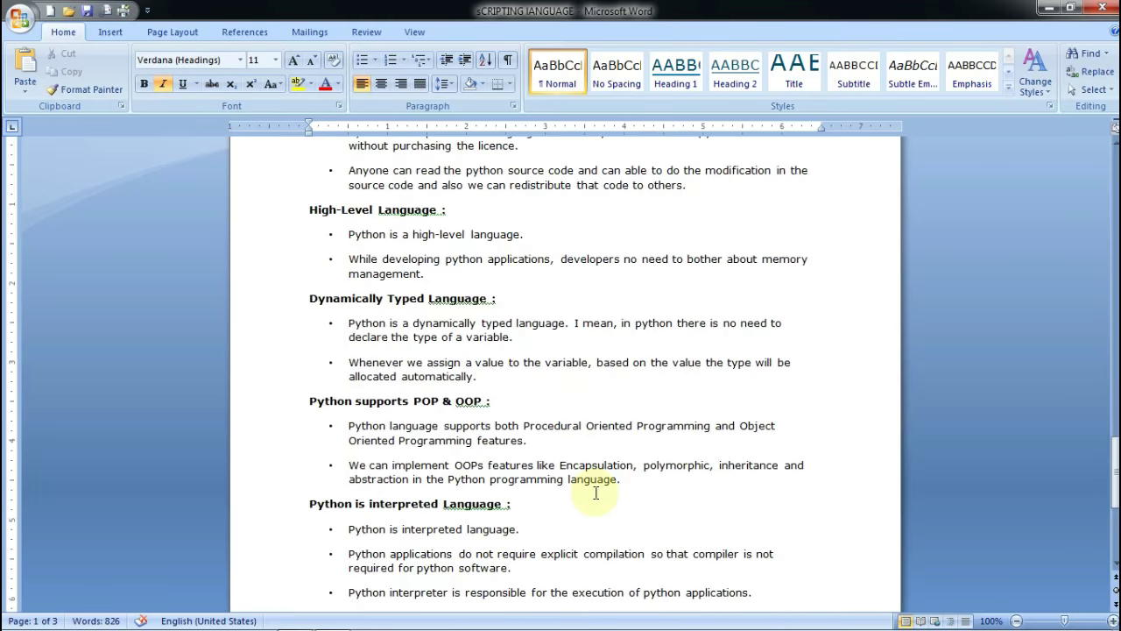
pyautogui.scroll(9, 595, 492)
pyautogui.scroll(4, 597, 498)
pyautogui.scroll(10, 594, 495)
pyautogui.scroll(5, 596, 500)
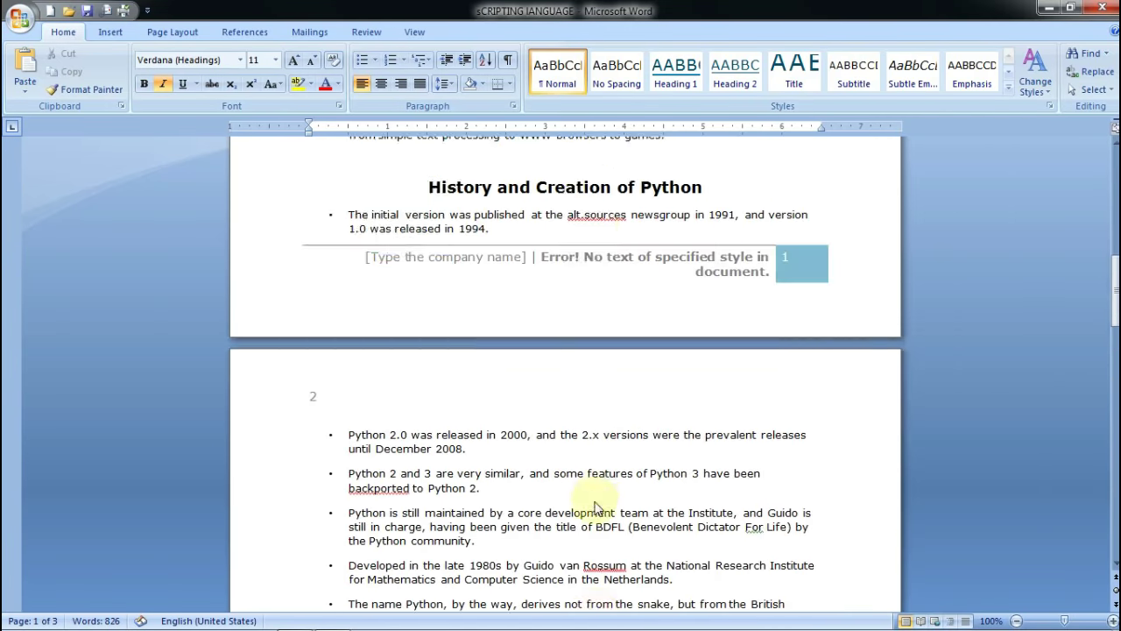
pyautogui.scroll(10, 600, 526)
pyautogui.scroll(7, 592, 557)
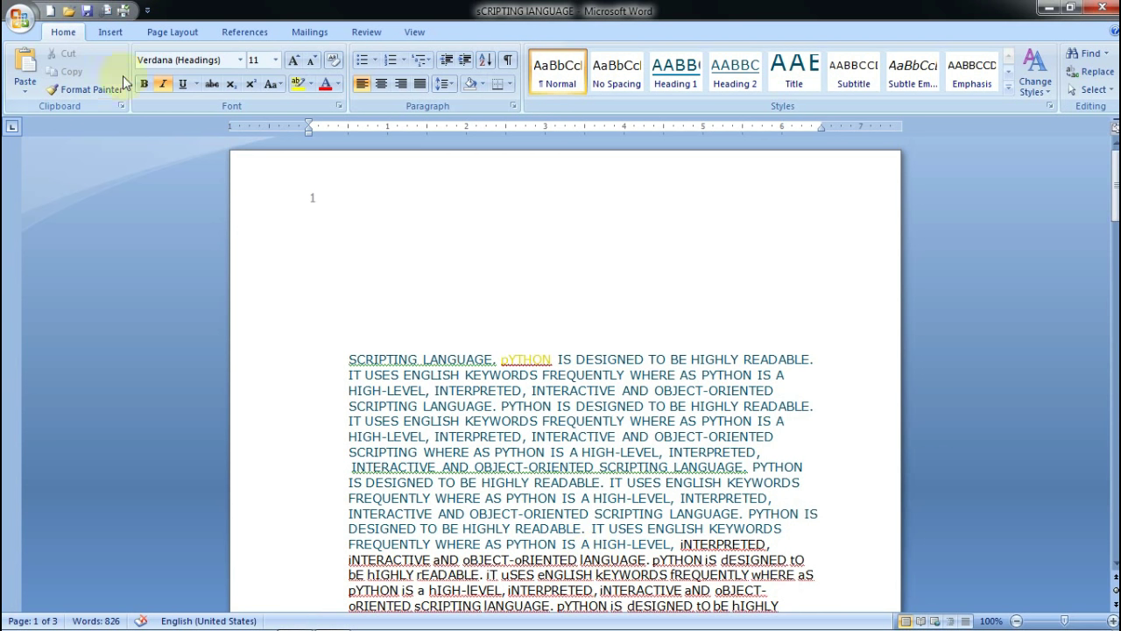
pyautogui.click(113, 31)
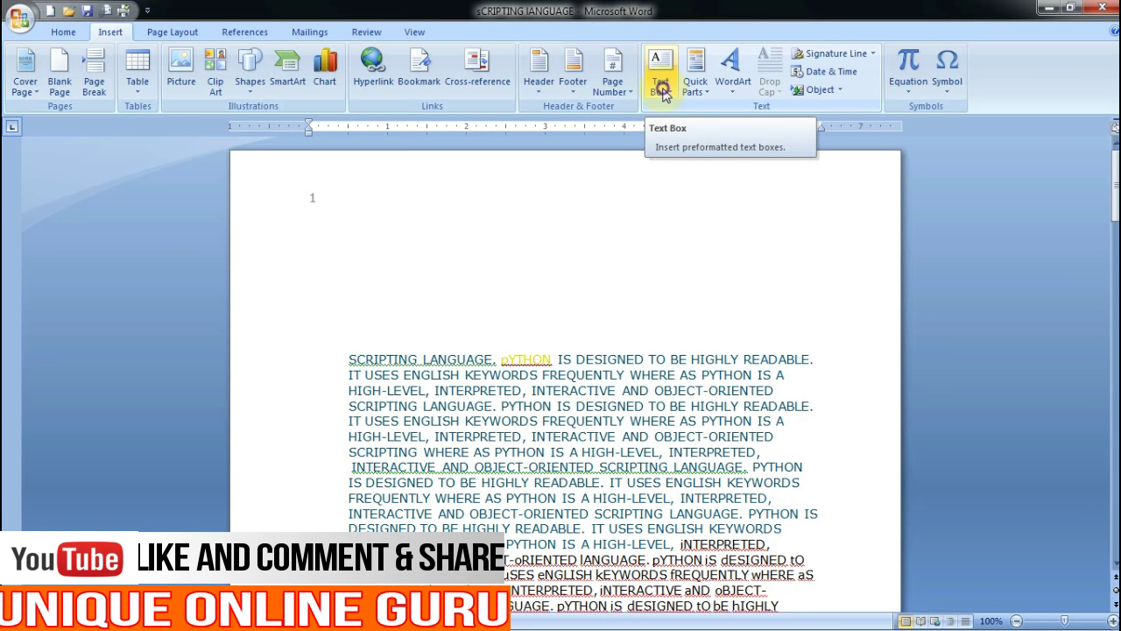
# Insert an Alphabet Quote text box on page 3
pyautogui.click(662, 87)
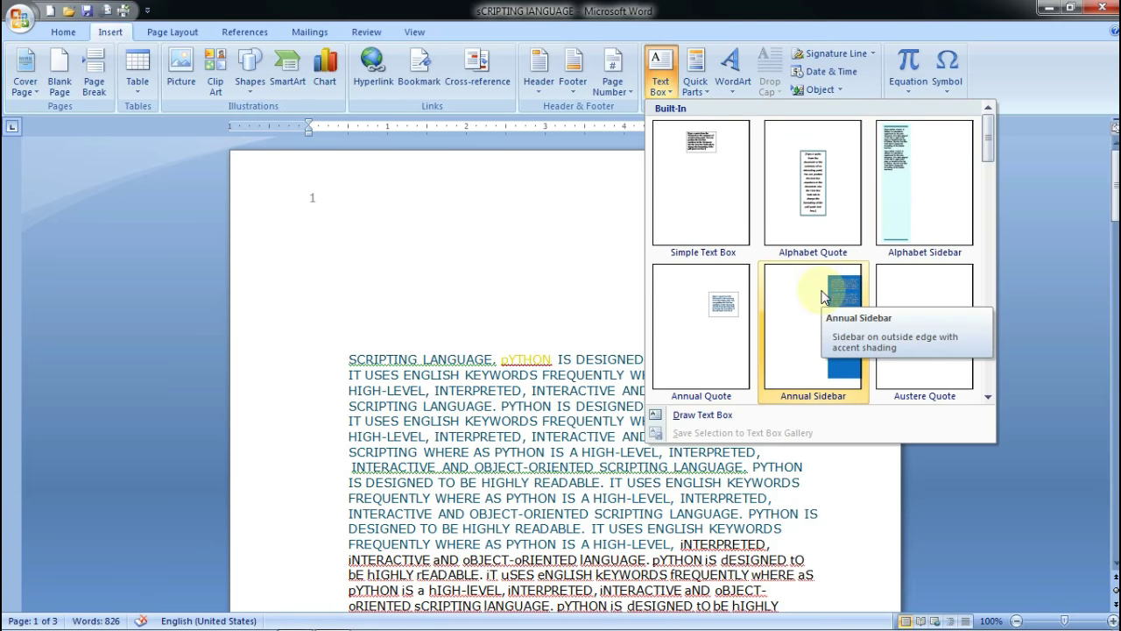
pyautogui.click(833, 233)
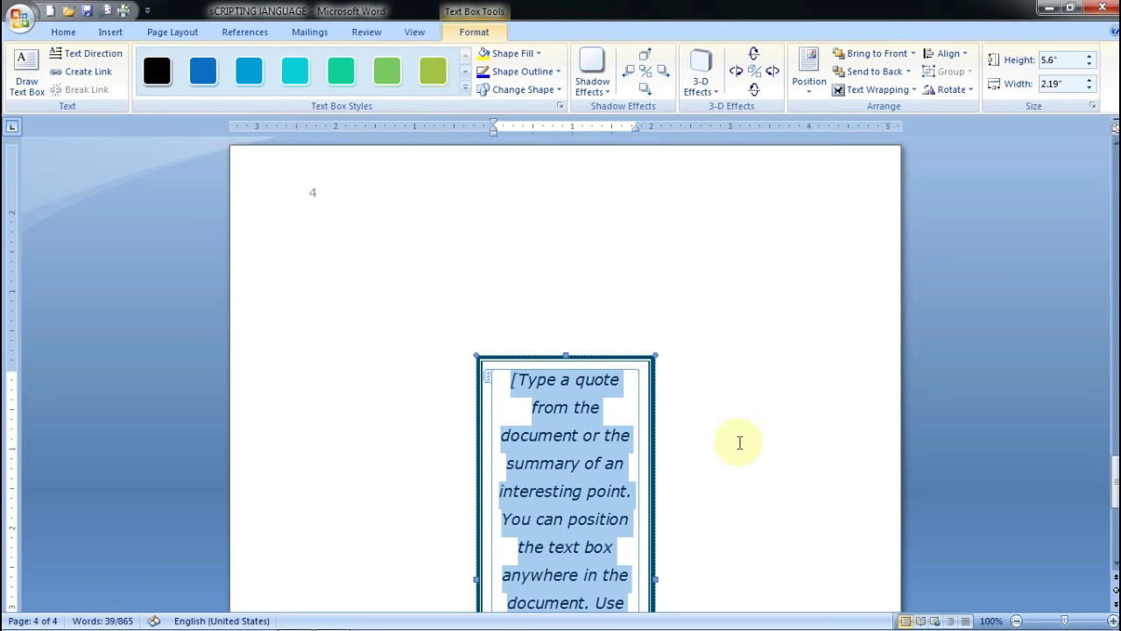
pyautogui.scroll(-10, 739, 442)
pyautogui.scroll(3, 741, 445)
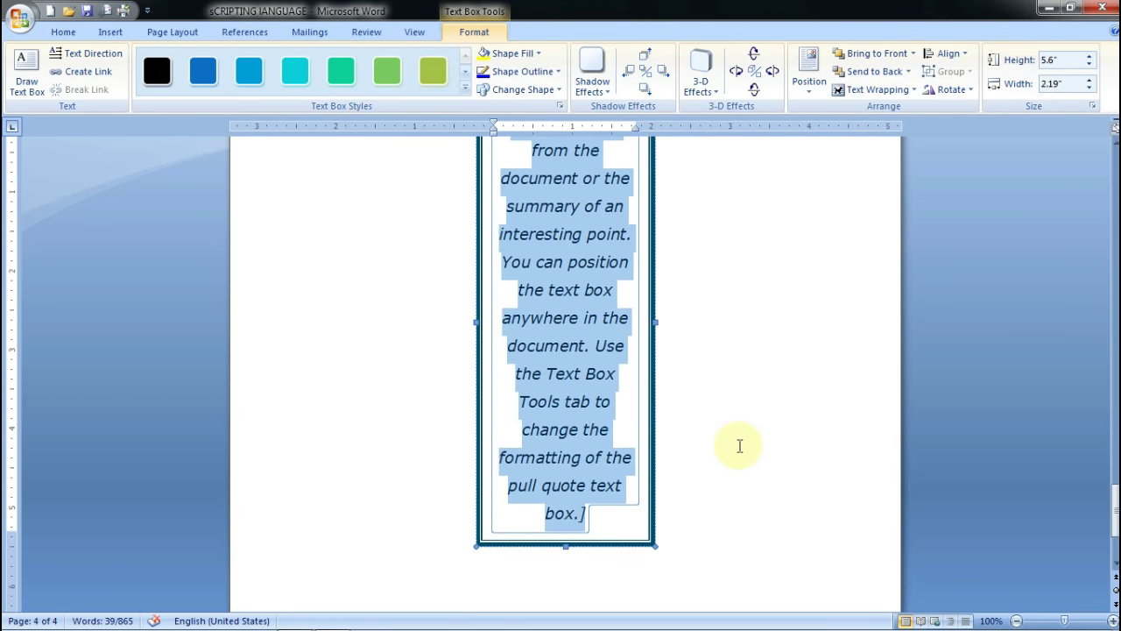
pyautogui.scroll(4, 741, 445)
pyautogui.click(1117, 619)
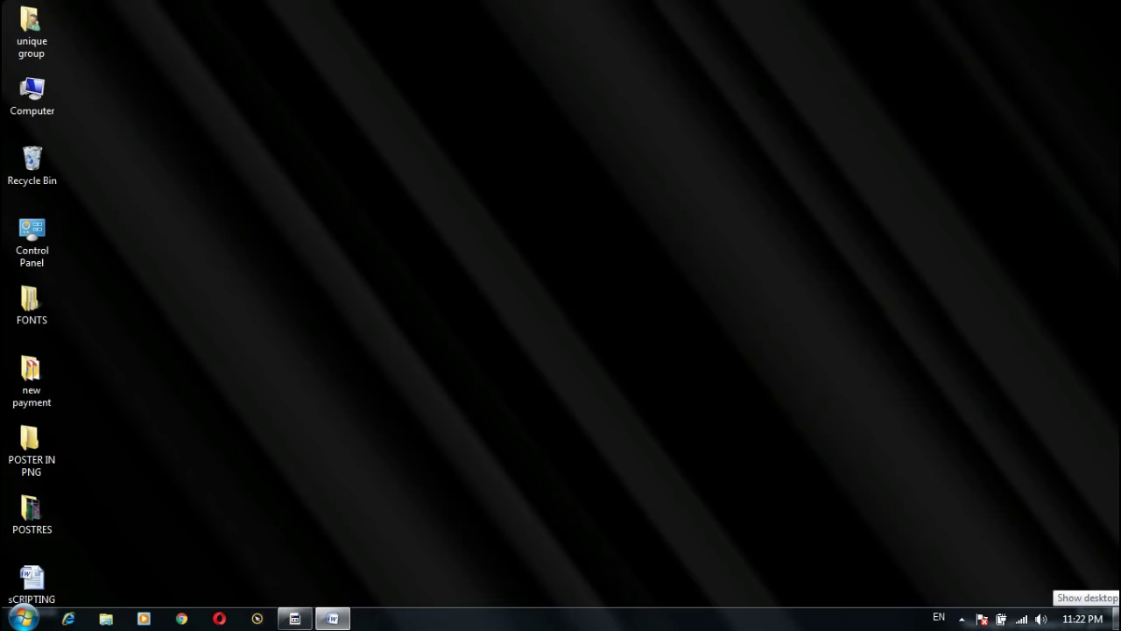
pyautogui.click(1117, 618)
# Type three lines of filler letters in the box and move it beside the Dynamically Typed section
pyautogui.write('Jgjgnbvn nvnvnvnb')
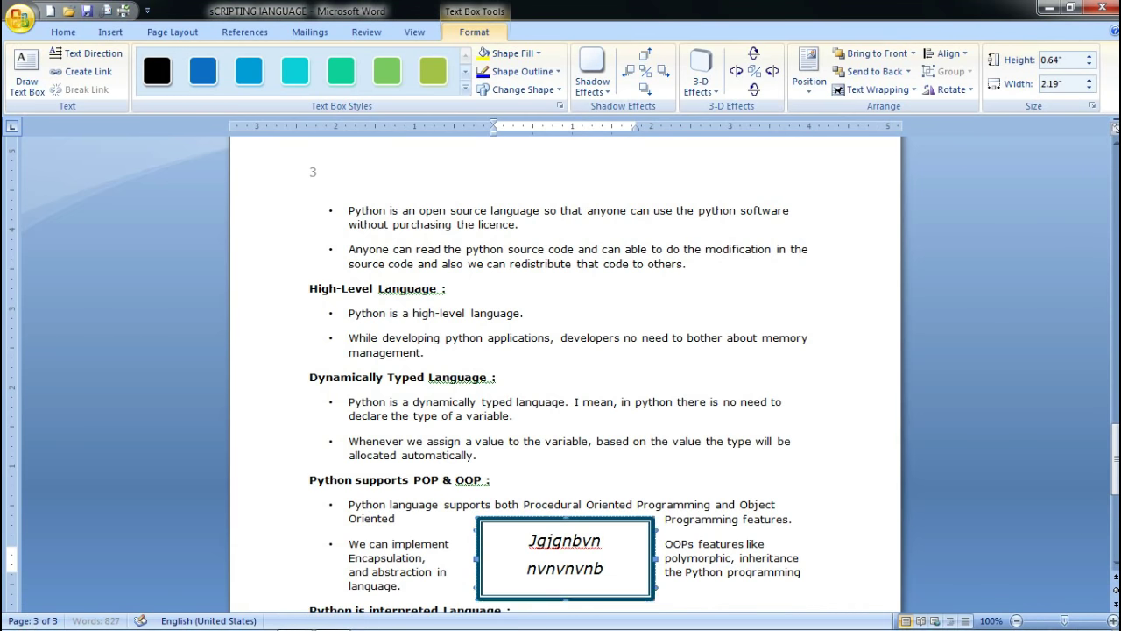
pyautogui.press('Return')
pyautogui.write('bnmvnvnvnvnvnvnv')
pyautogui.press('Return')
pyautogui.write('nvnvn')
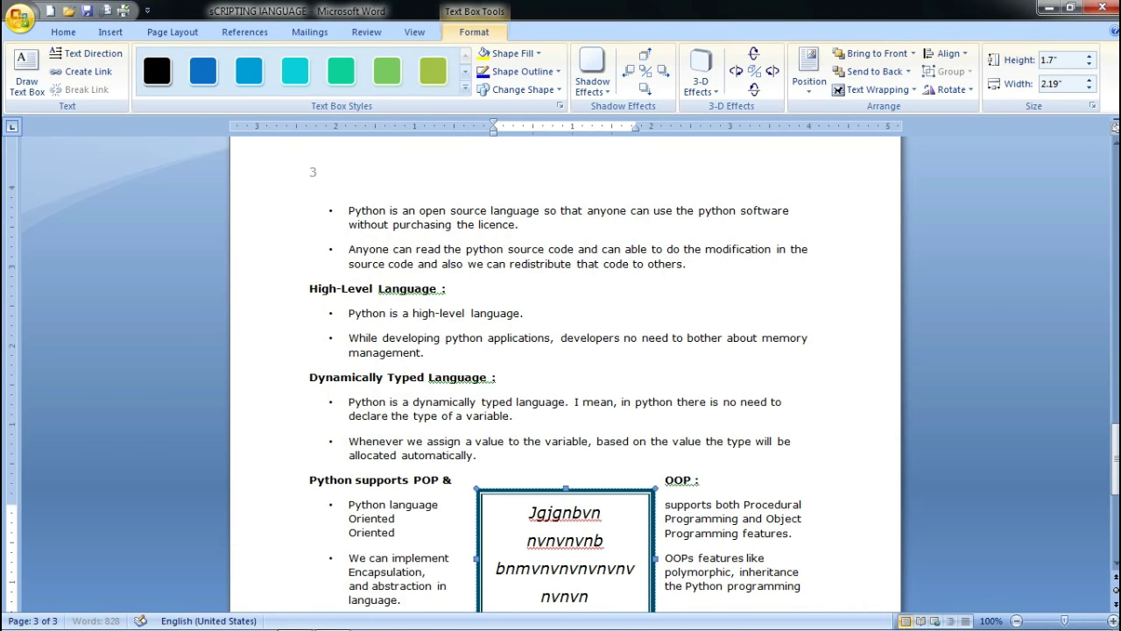
pyautogui.write('vnvnvnvnvnvnvnvn')
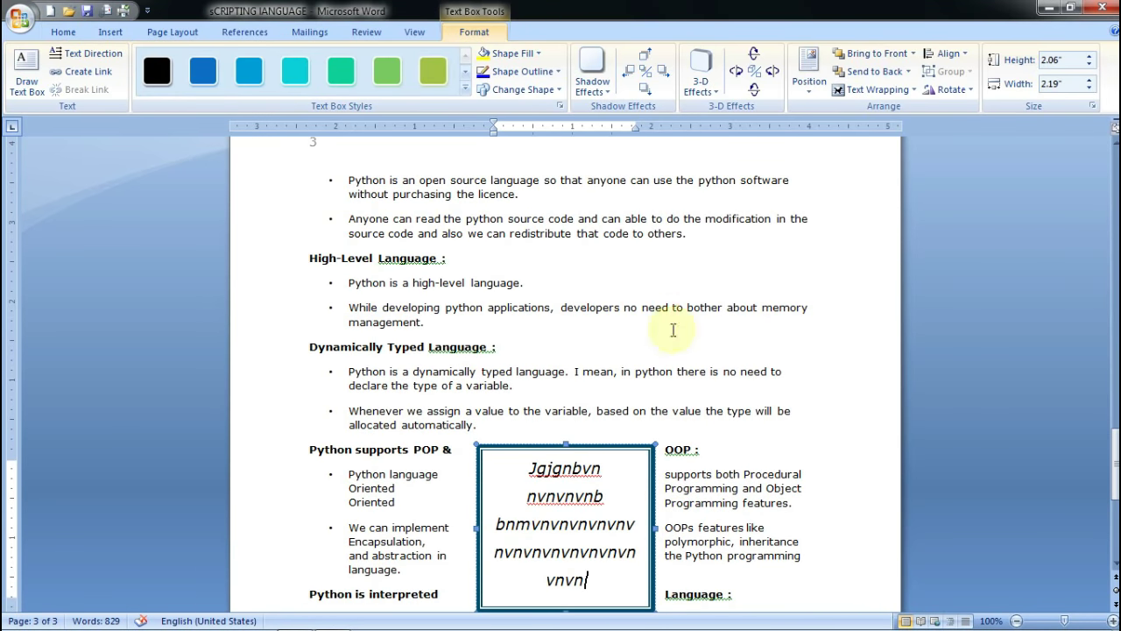
pyautogui.moveTo(649, 605); pyautogui.dragTo(603, 429)
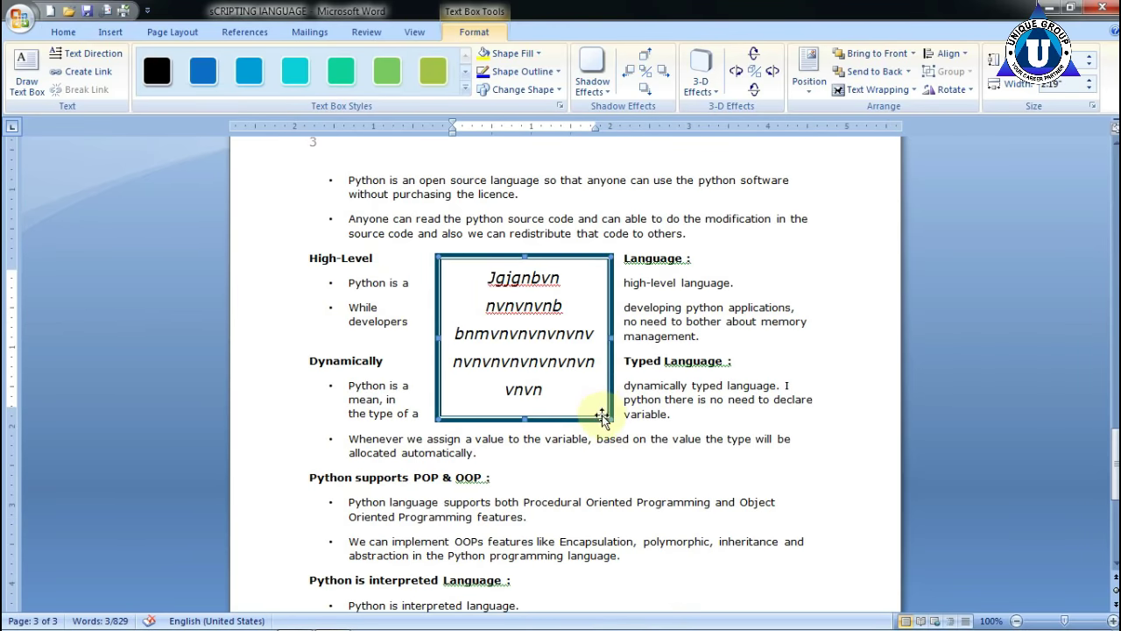
pyautogui.moveTo(583, 422); pyautogui.dragTo(618, 530)
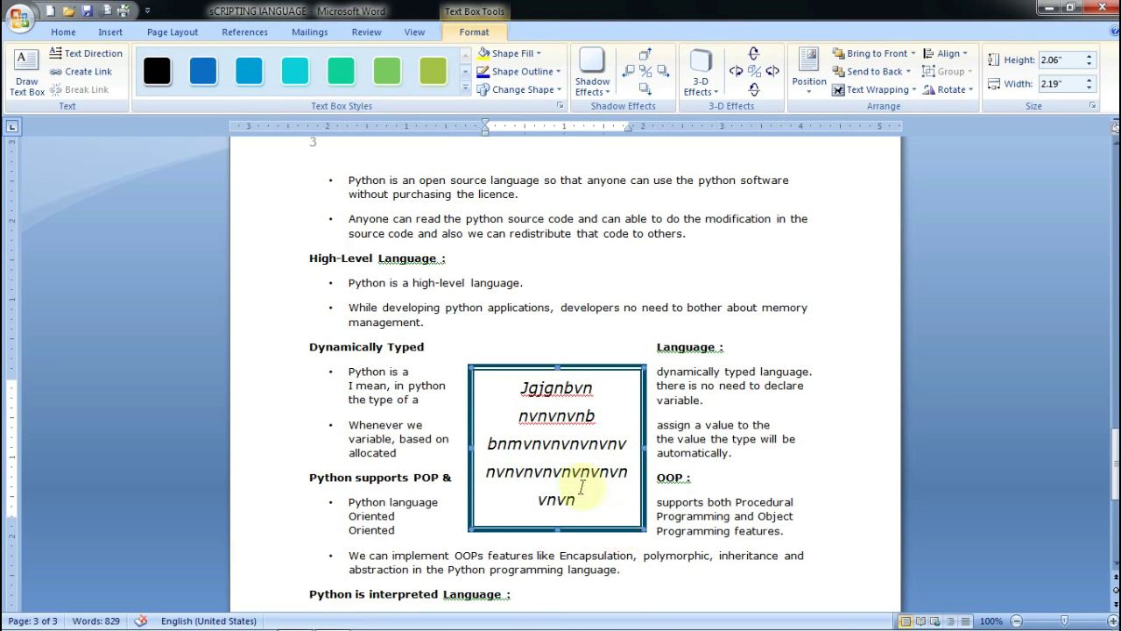
# Try inserting the Comments document property, dismiss the plain-text warning, and bring up the WordArt styles
pyautogui.click(111, 32)
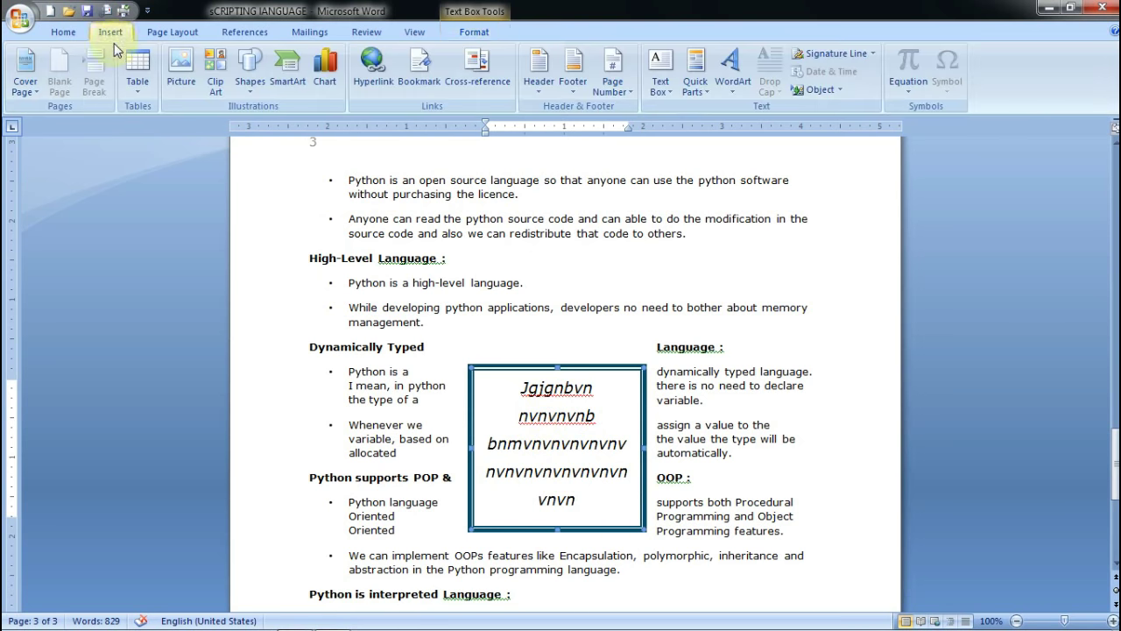
pyautogui.click(692, 100)
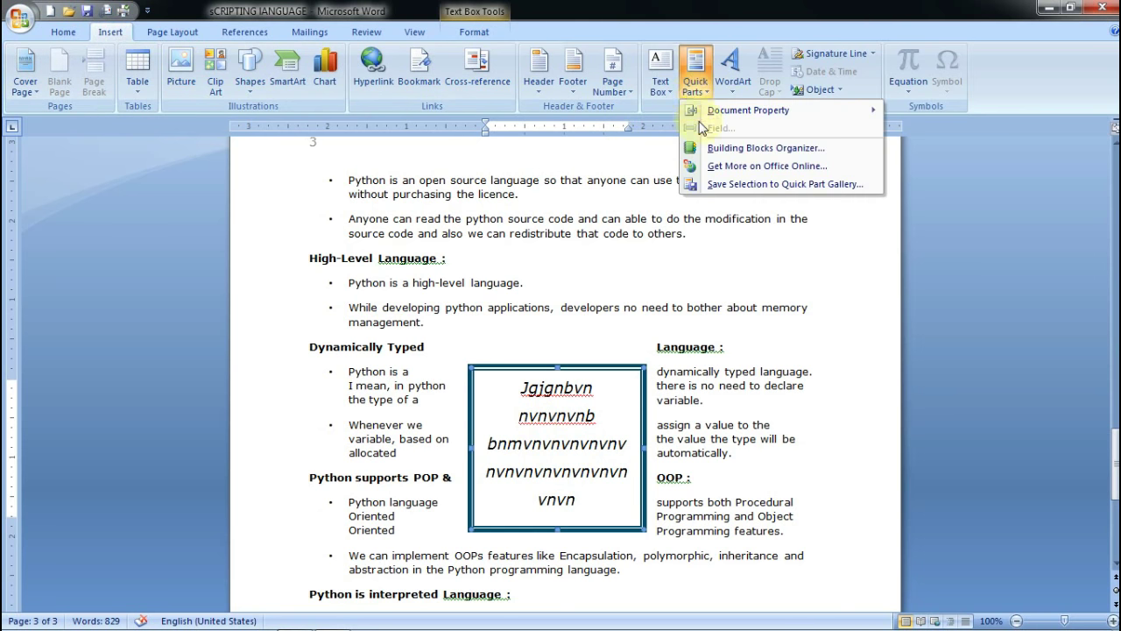
pyautogui.moveTo(715, 113)
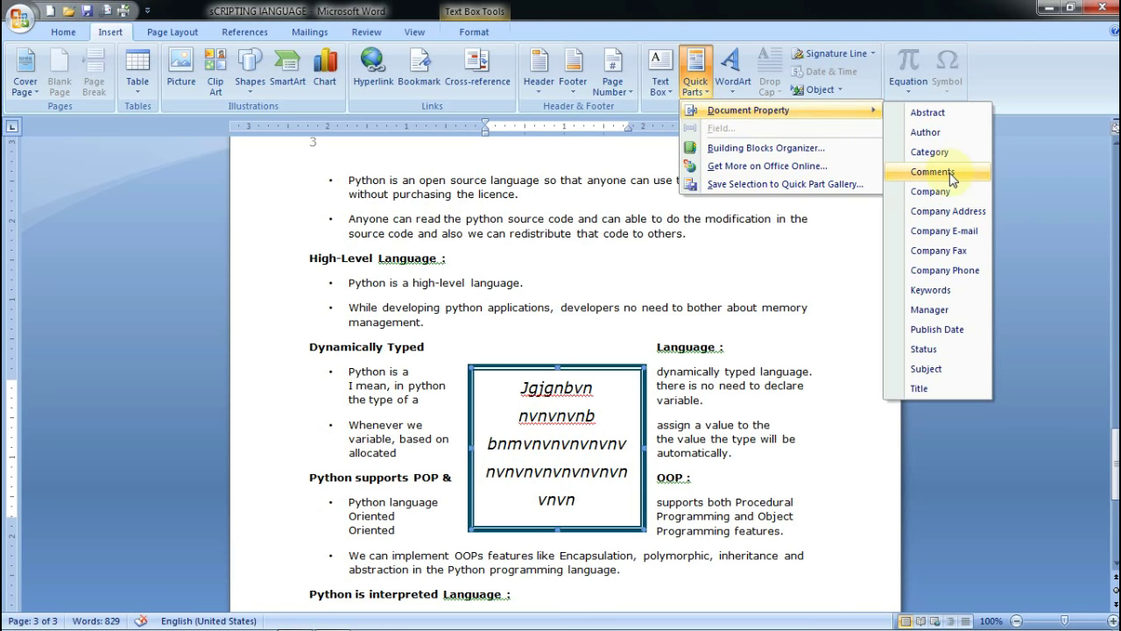
pyautogui.click(955, 171)
pyautogui.click(561, 365)
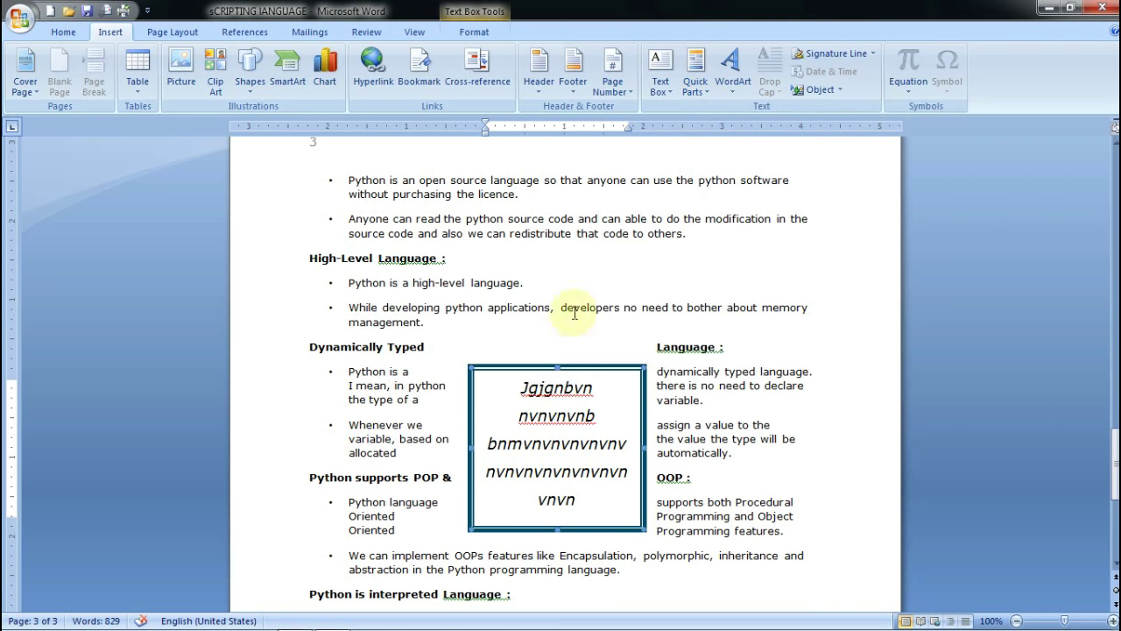
pyautogui.click(727, 93)
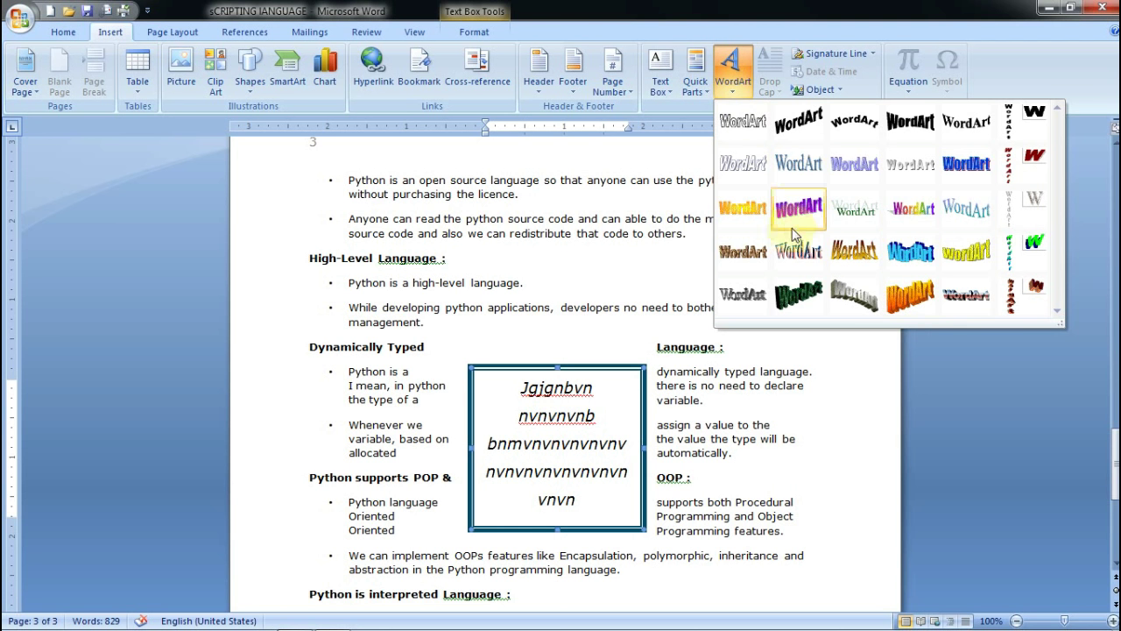
# Turn the box text into wavy blue WordArt reading 'unique group'
pyautogui.click(920, 257)
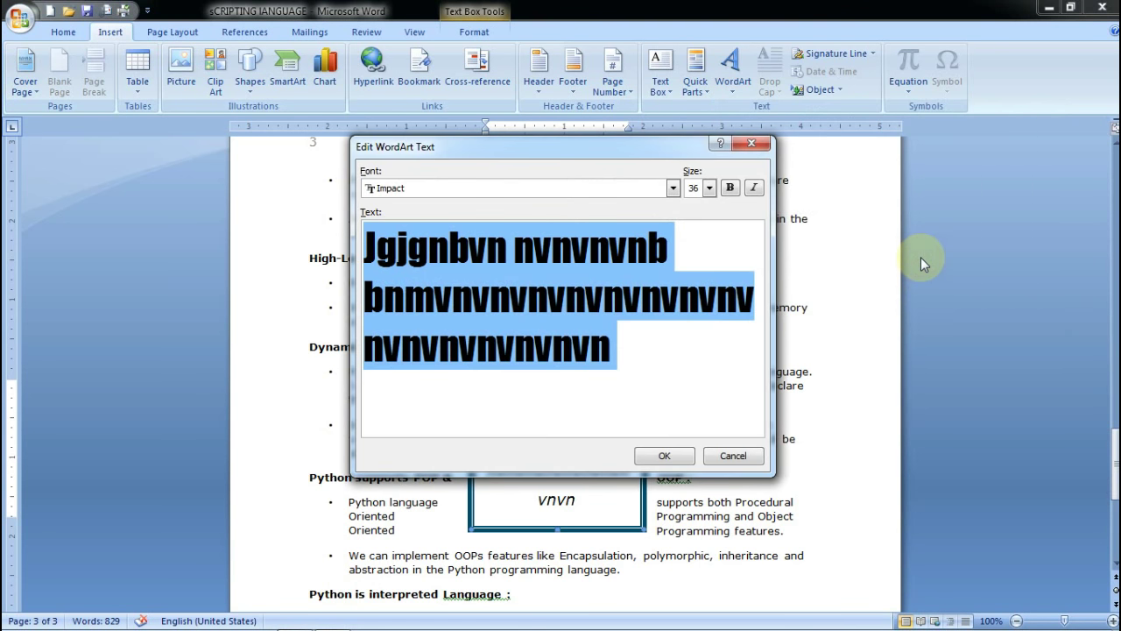
pyautogui.write('u')
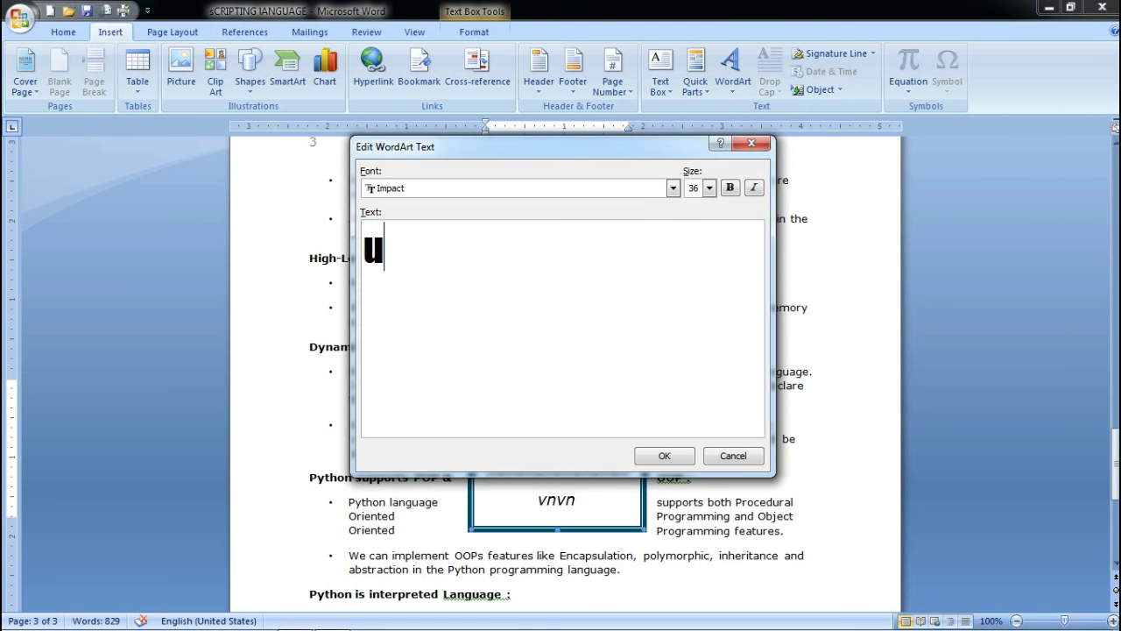
pyautogui.write('niq')
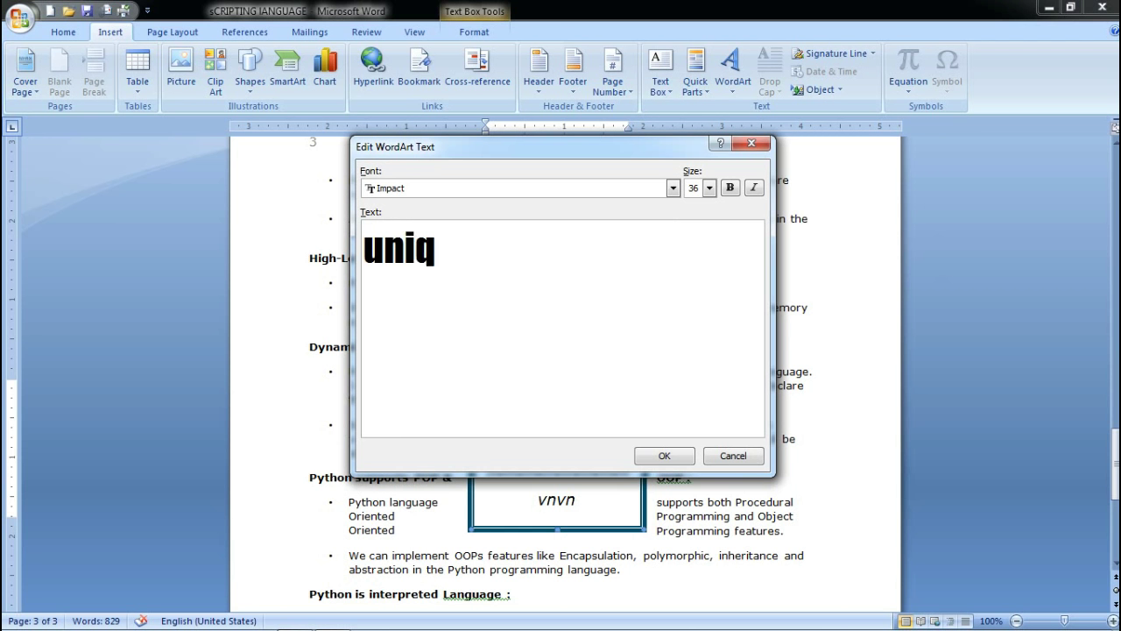
pyautogui.write('ue g')
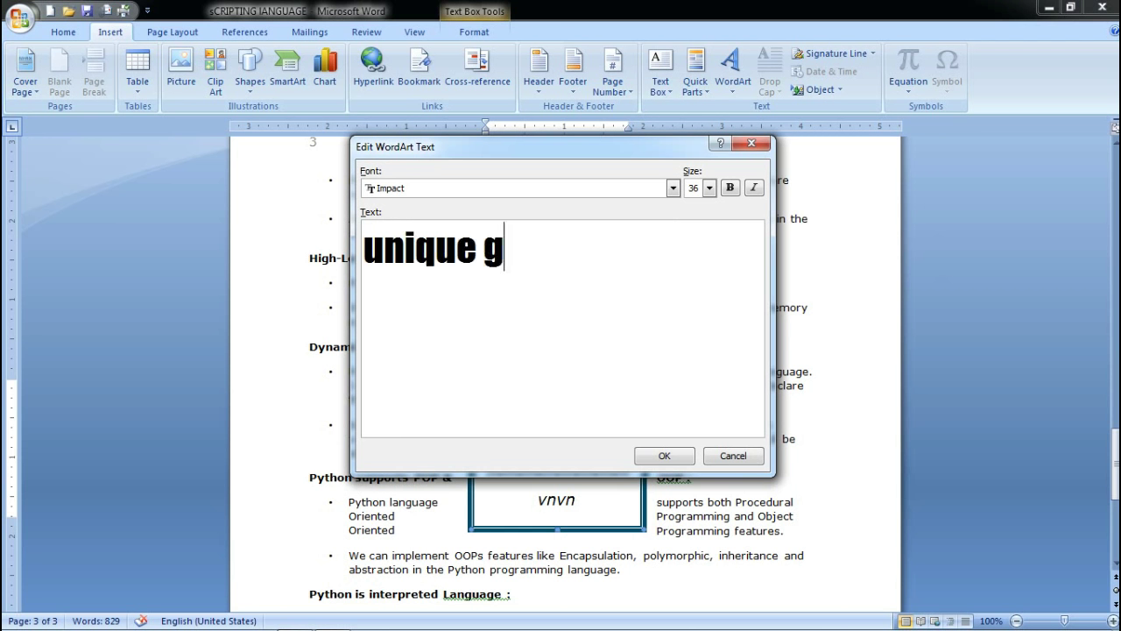
pyautogui.write('roup')
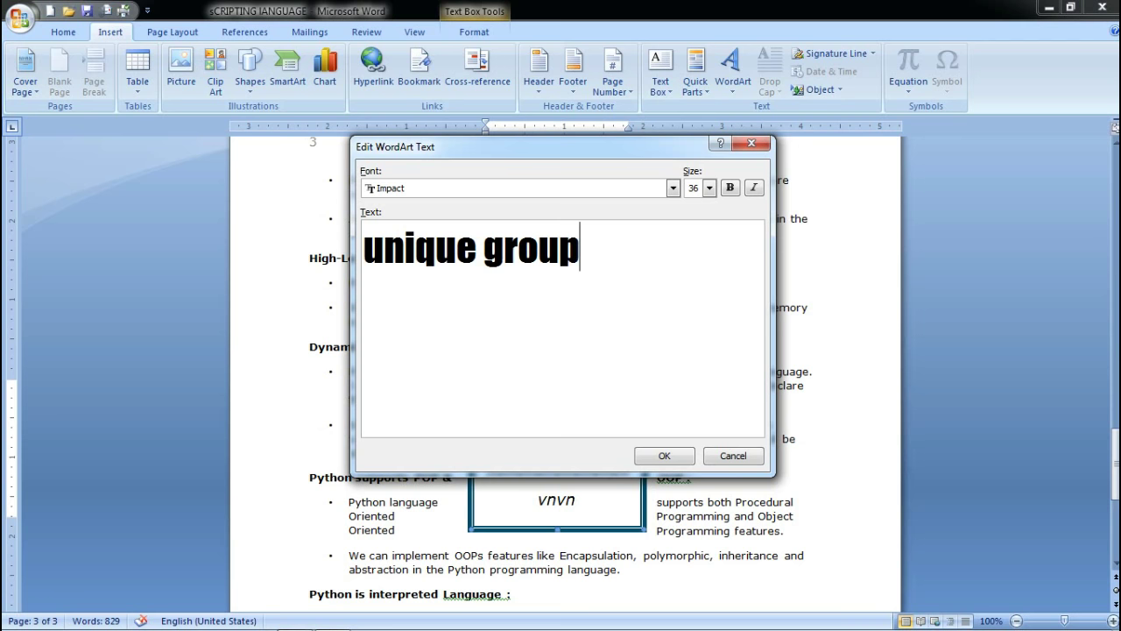
pyautogui.click(664, 454)
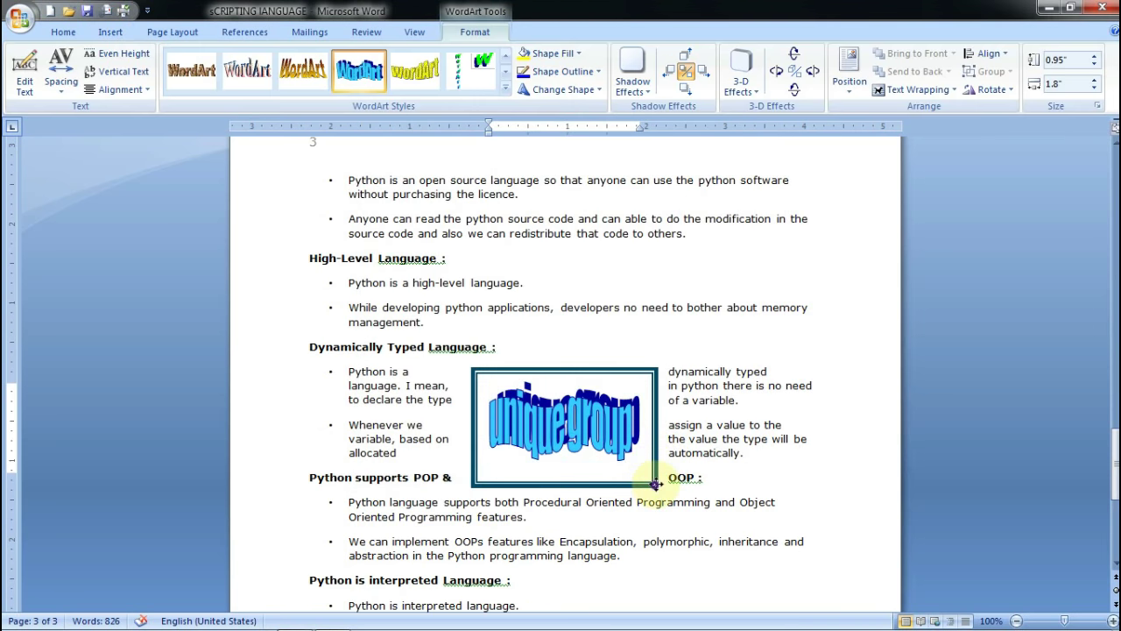
# Enlarge the 'unique group' WordArt, center it, and move its box to the page's left side
pyautogui.moveTo(654, 486); pyautogui.dragTo(683, 524)
pyautogui.click(610, 450)
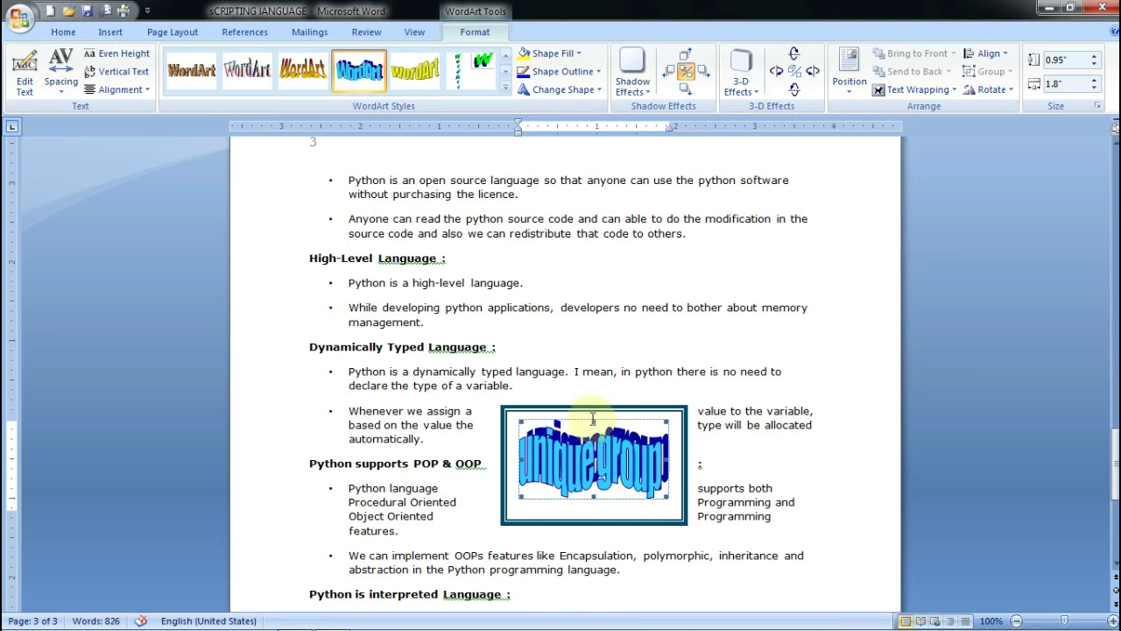
pyautogui.moveTo(594, 421); pyautogui.dragTo(610, 302)
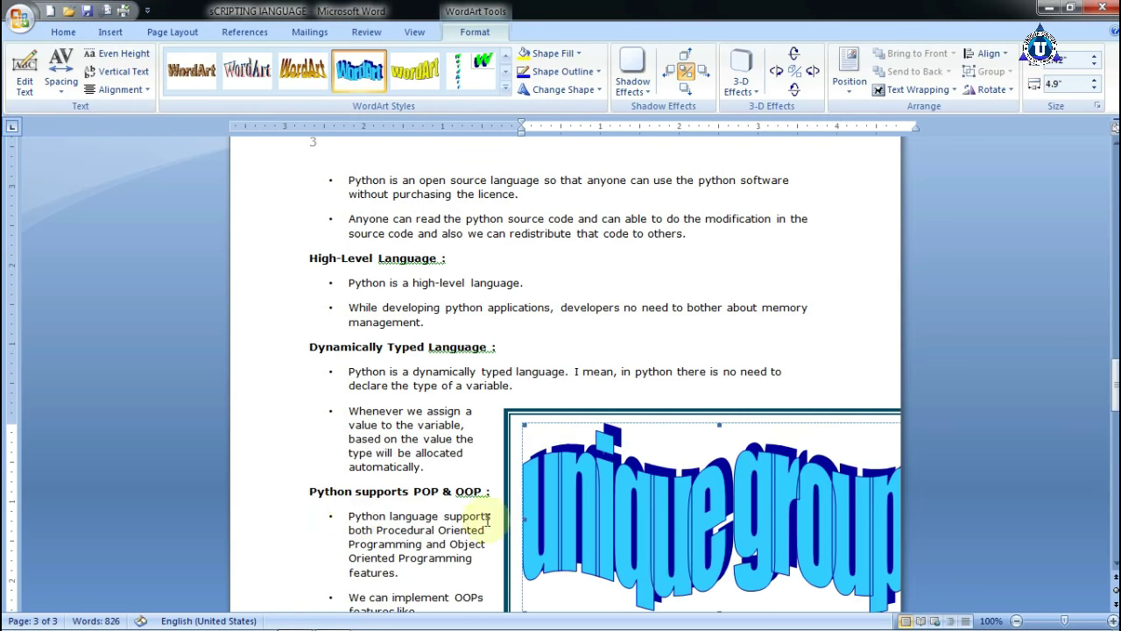
pyautogui.scroll(-4, 656, 493)
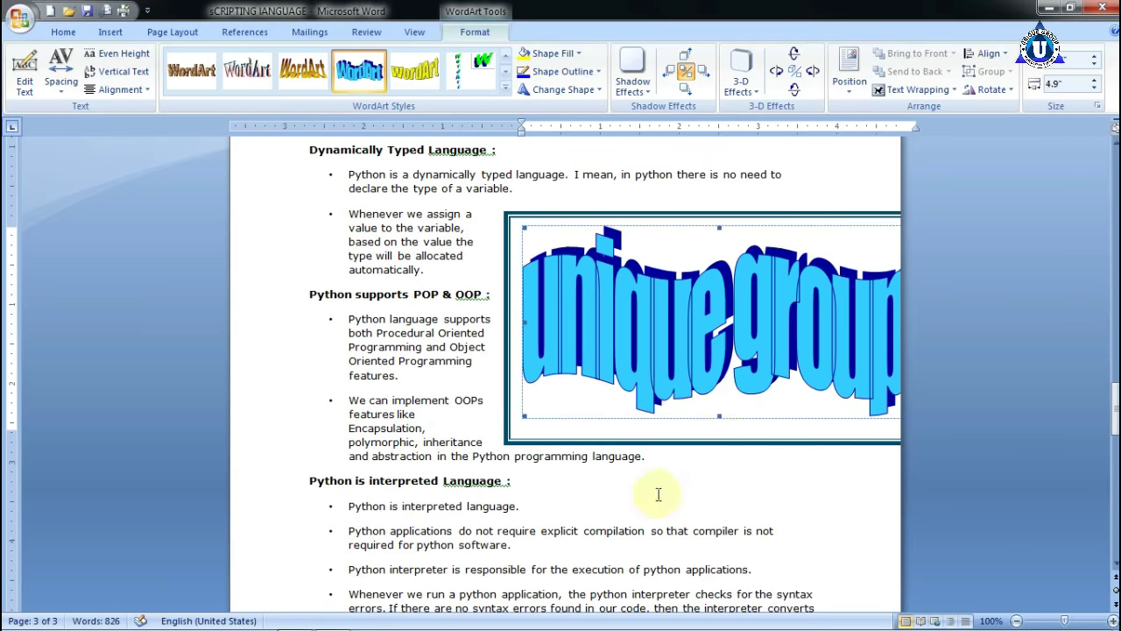
pyautogui.click(759, 440)
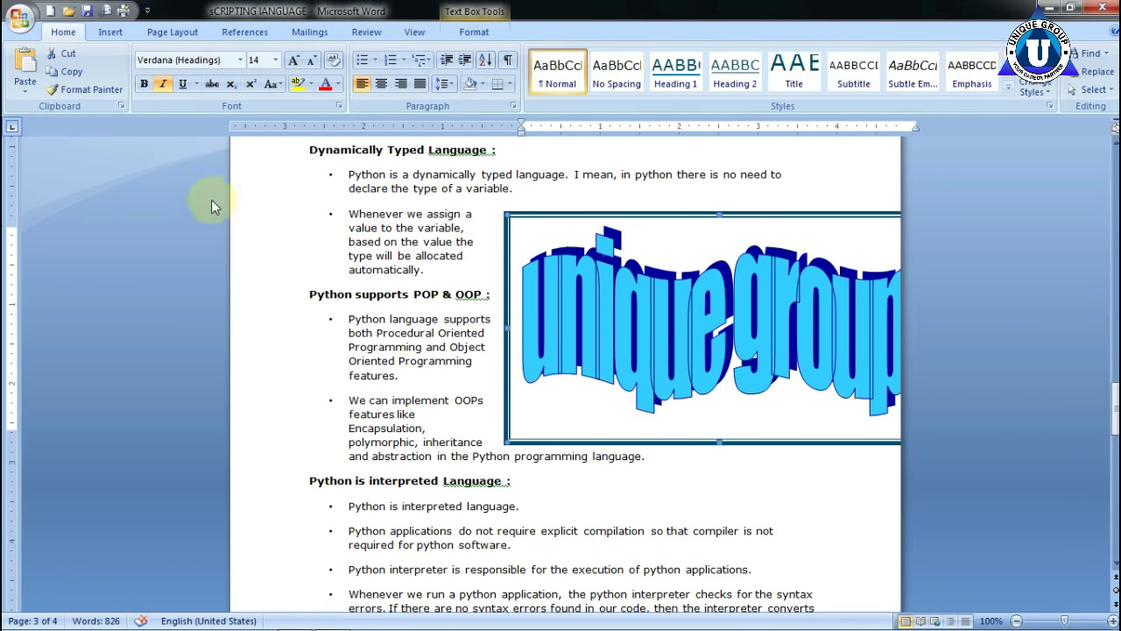
pyautogui.click(381, 84)
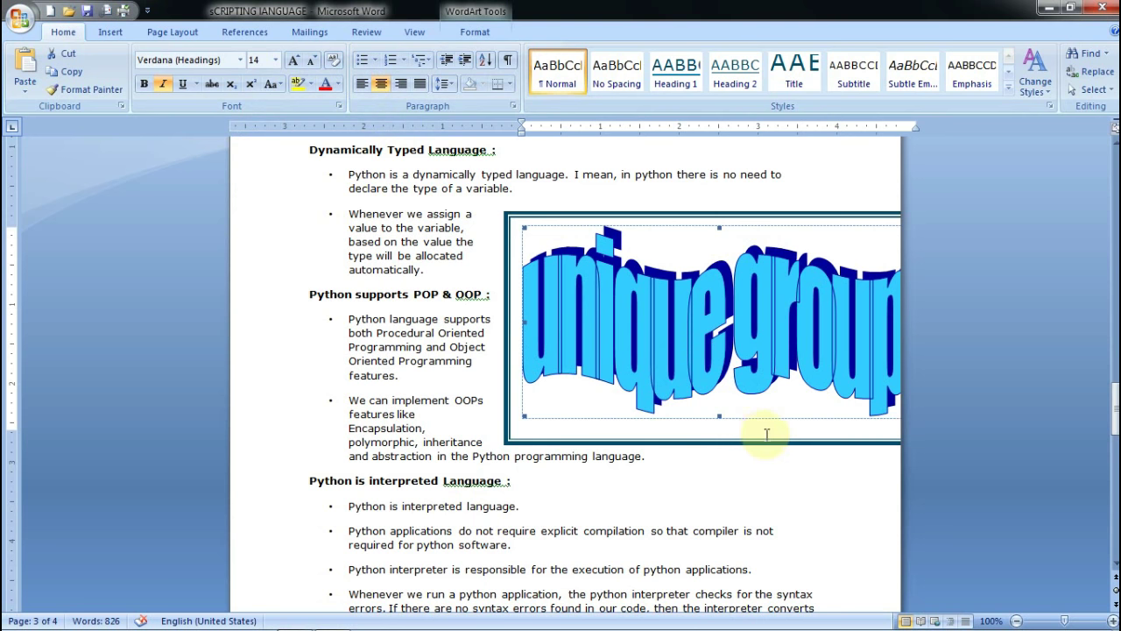
pyautogui.moveTo(771, 444); pyautogui.dragTo(550, 450)
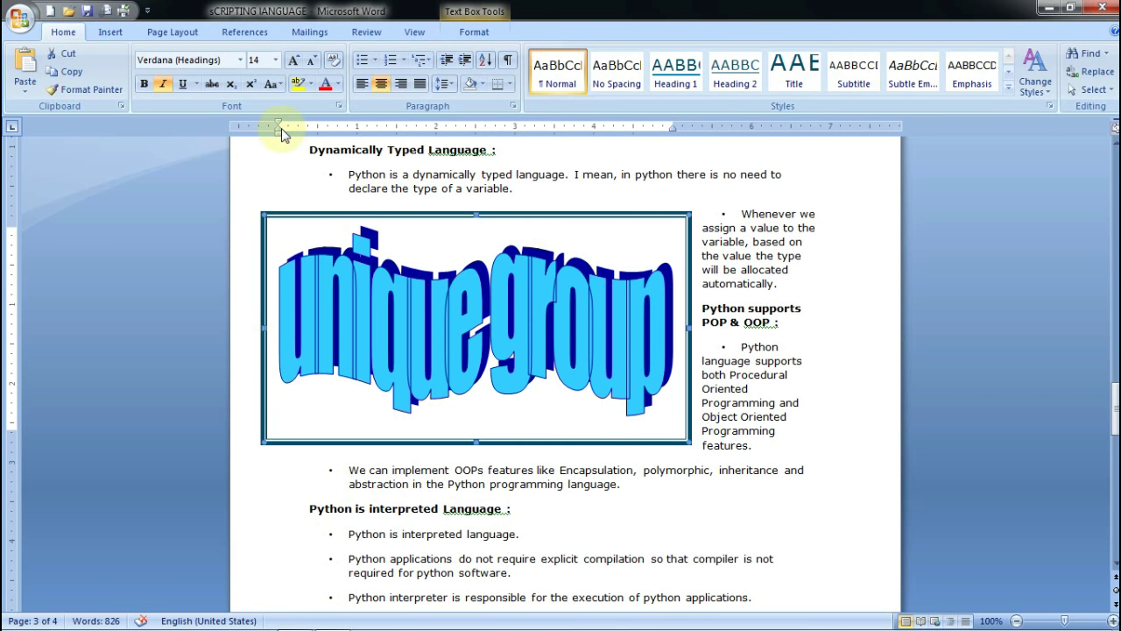
pyautogui.click(110, 35)
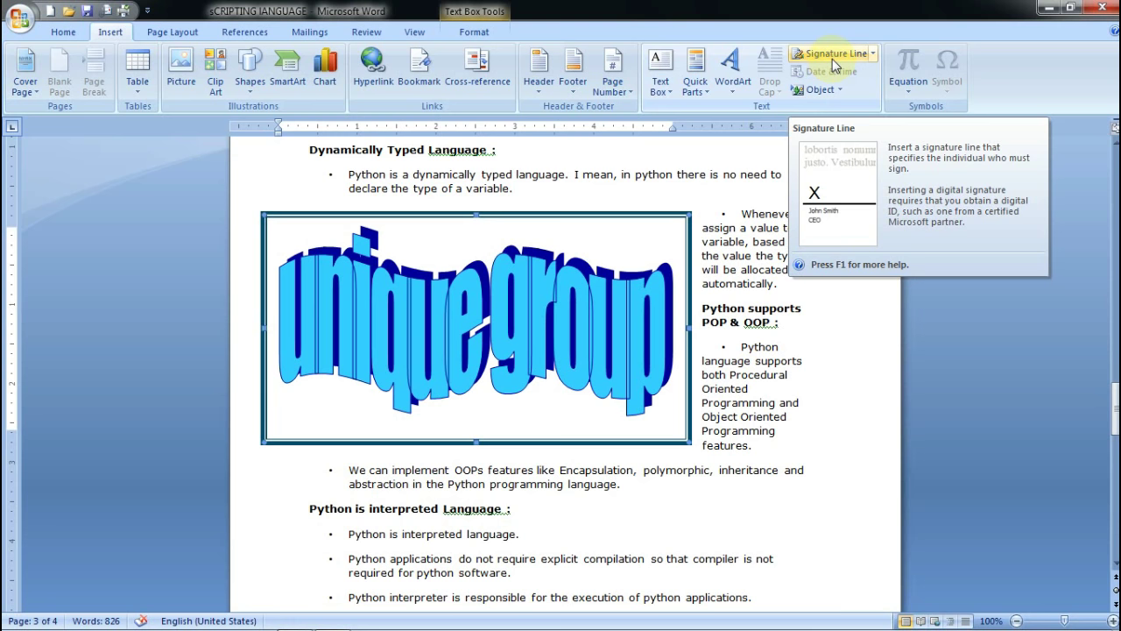
# Add a signature line with the suggested signer's name below page 4's last bullet
pyautogui.click(556, 470)
pyautogui.scroll(-10, 569, 350)
pyautogui.click(741, 340)
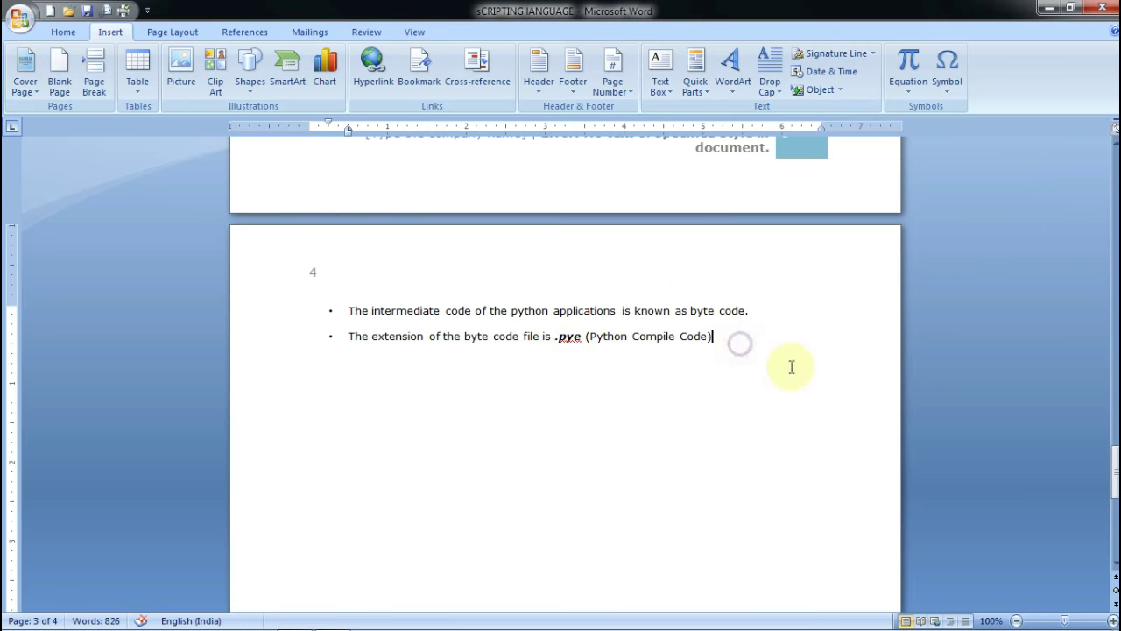
pyautogui.click(832, 54)
pyautogui.write('raTN')
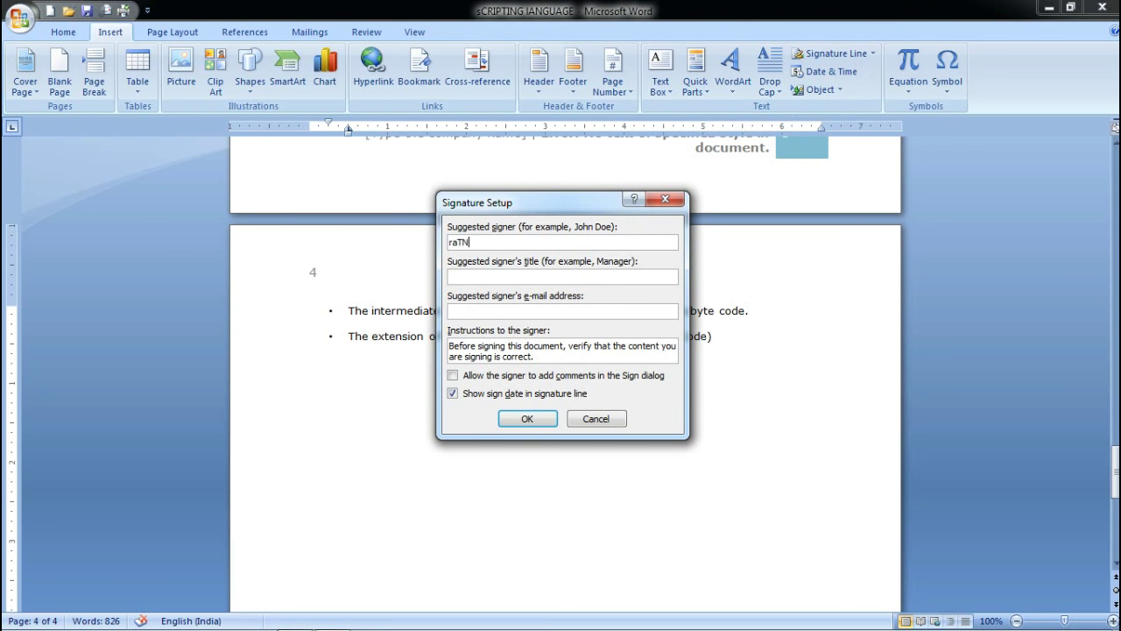
pyautogui.write('A')
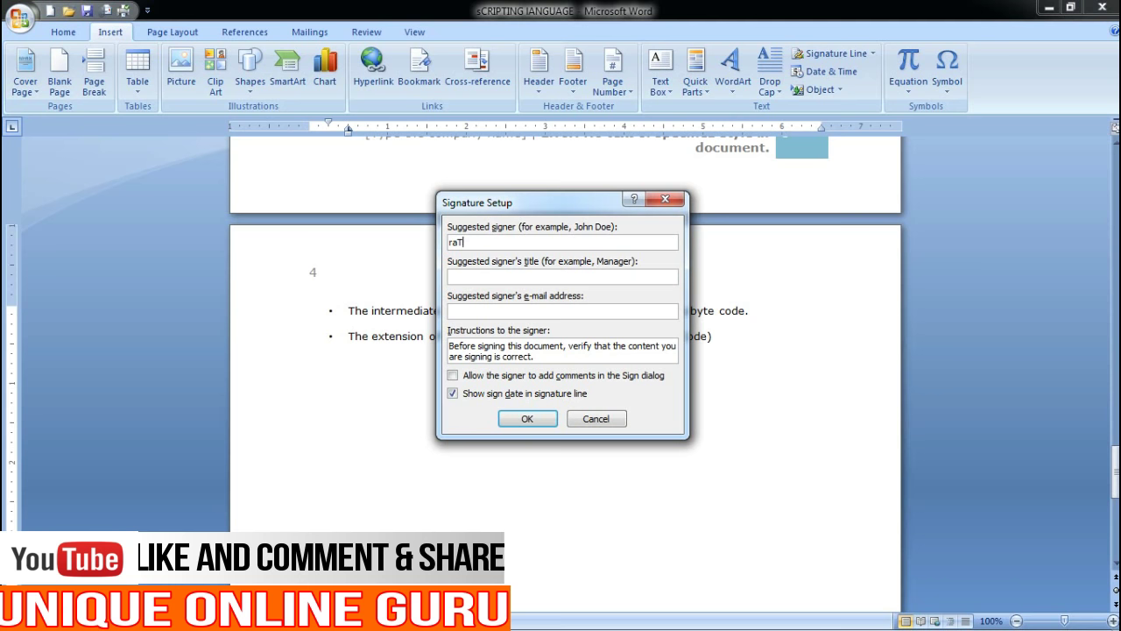
pyautogui.write('T')
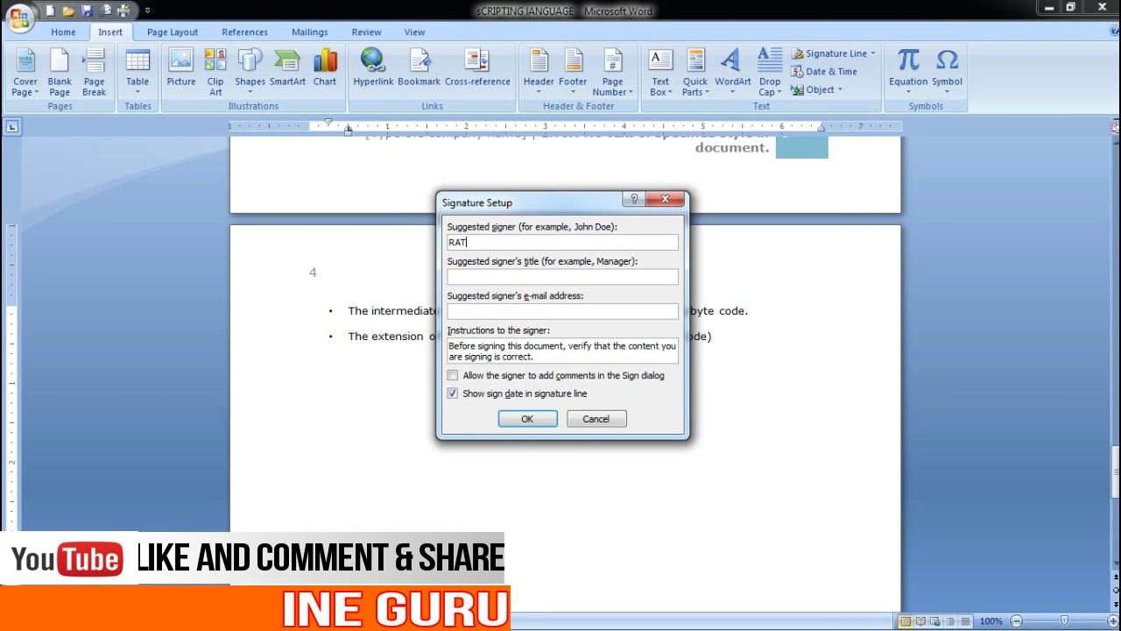
pyautogui.write('NAKAR')
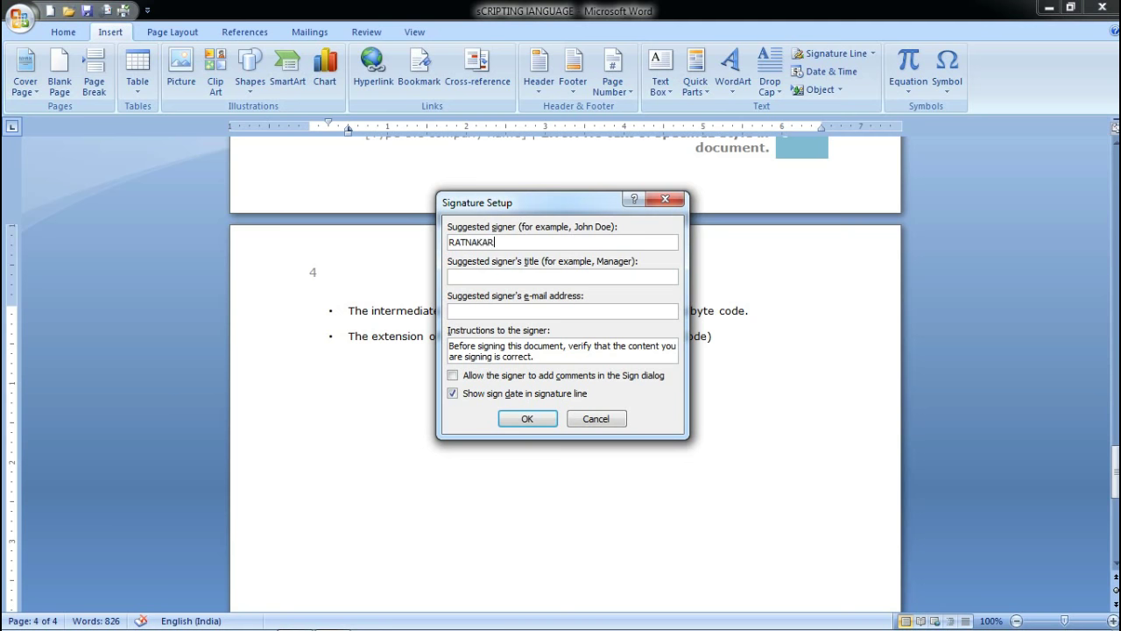
pyautogui.click(524, 427)
pyautogui.click(407, 427)
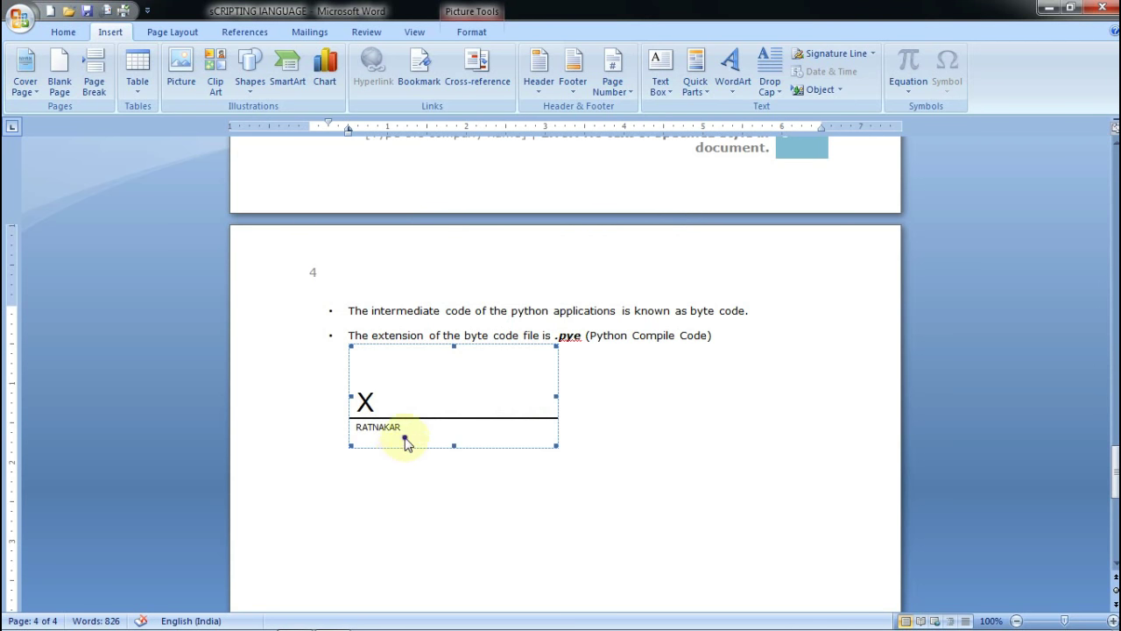
pyautogui.click(385, 460)
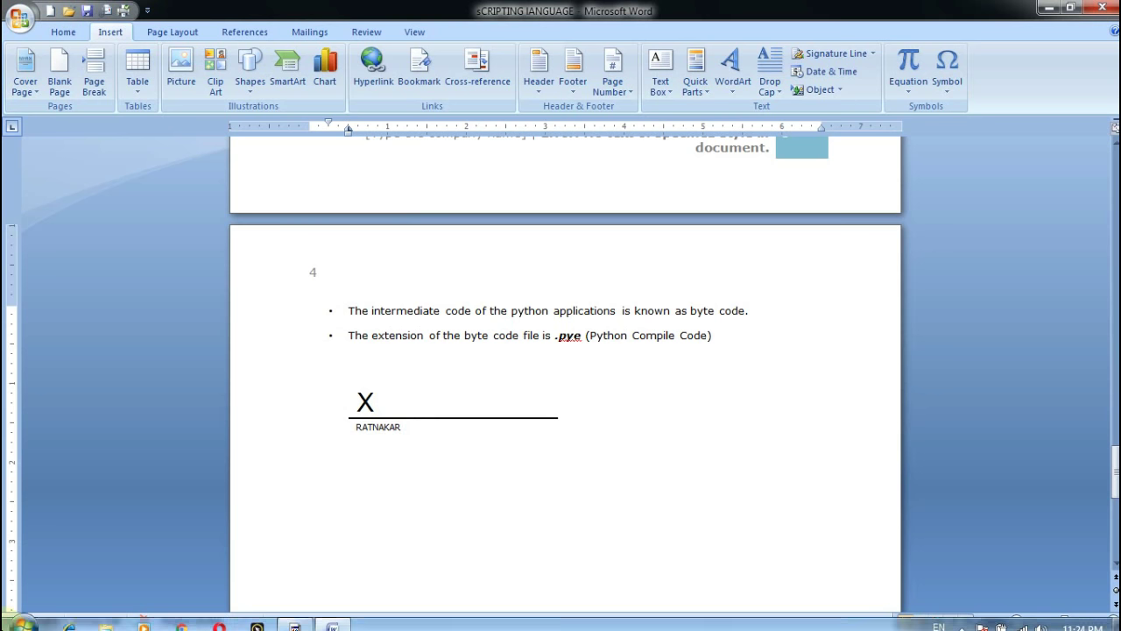
# Insert the date Thursday, 26 March 2020 after the .pye bullet
pyautogui.click(831, 72)
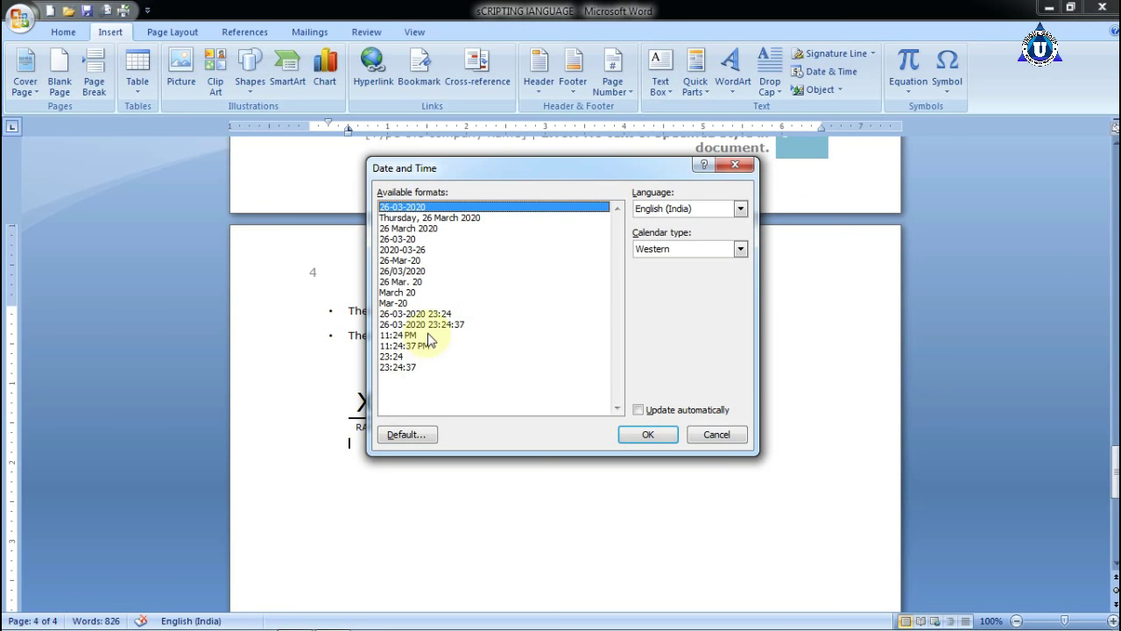
pyautogui.click(465, 219)
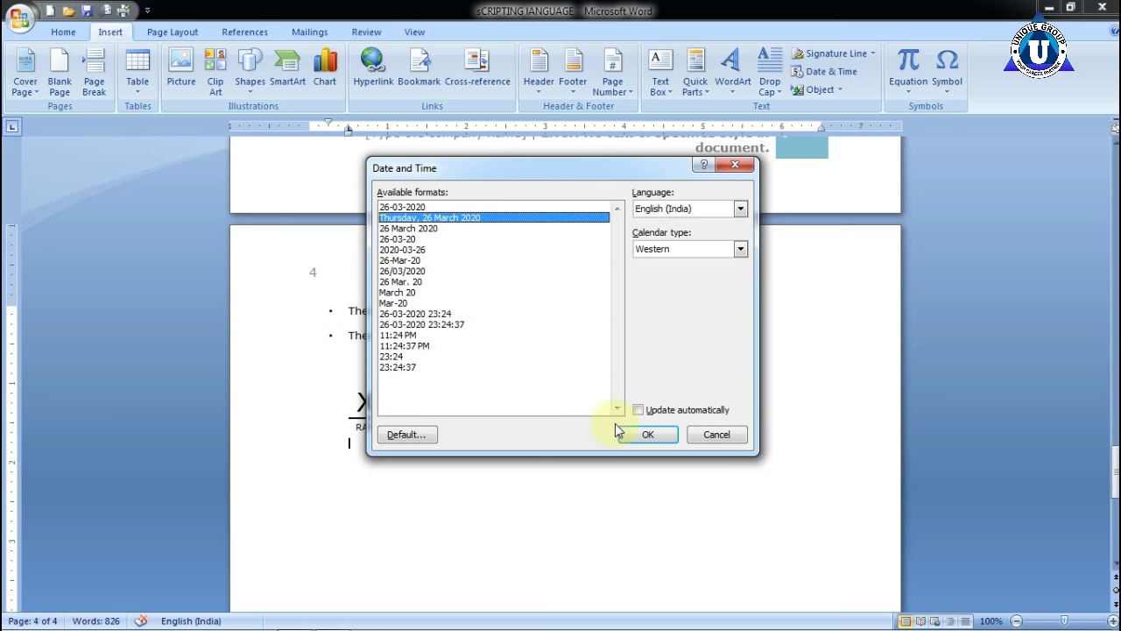
pyautogui.click(646, 433)
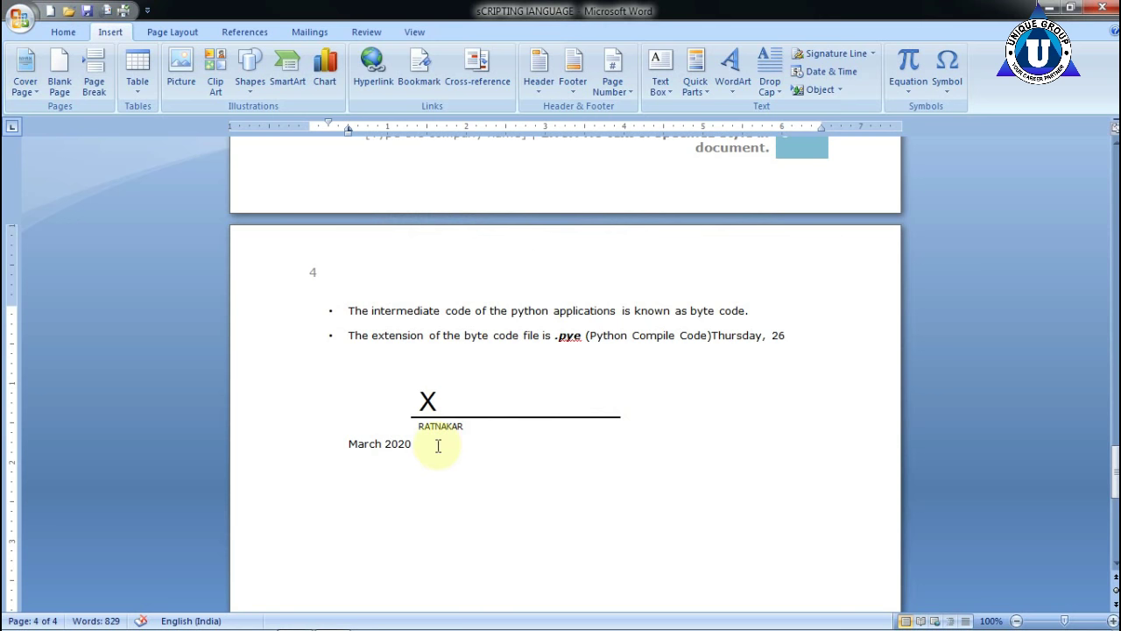
pyautogui.click(815, 53)
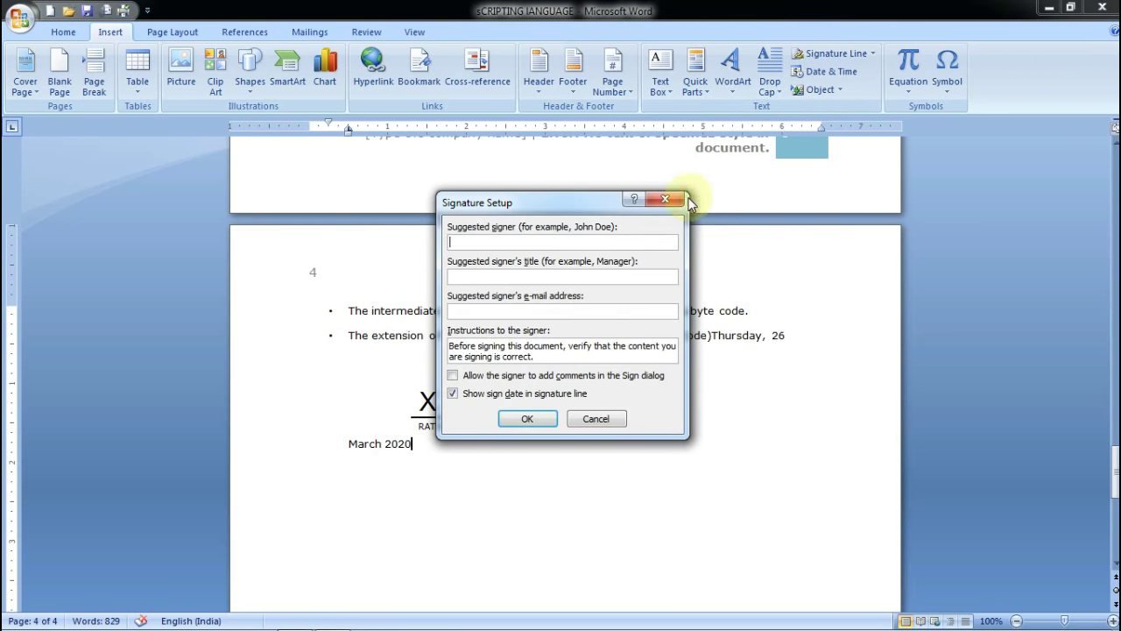
pyautogui.press('Escape')
# Make the 11:24 PM format the default and insert the time 11:25 PM after the date
pyautogui.click(832, 71)
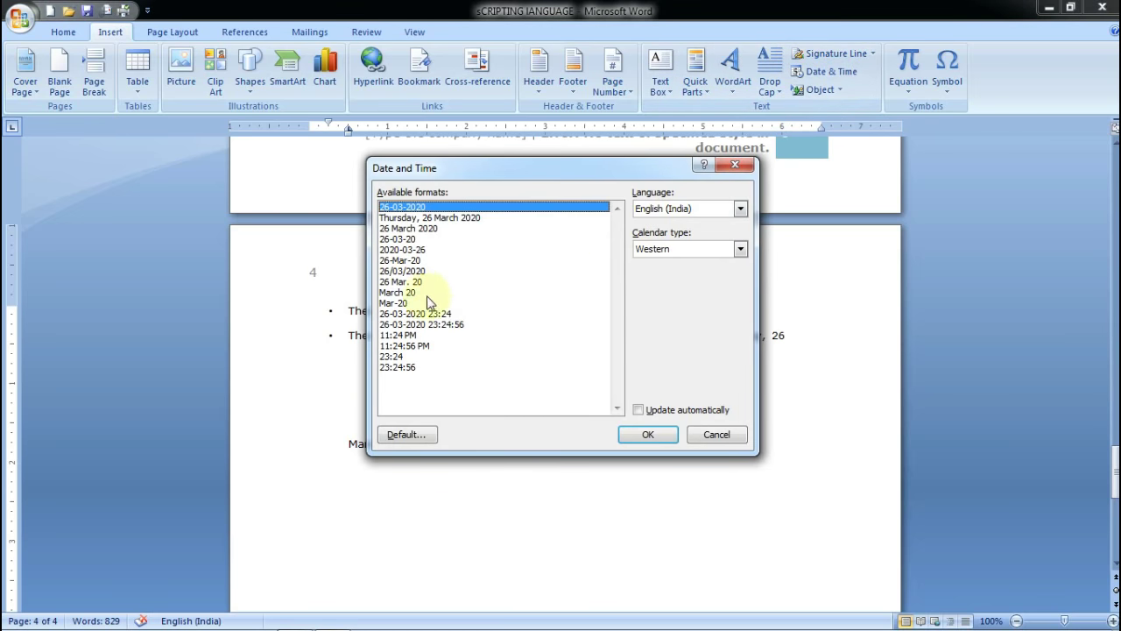
pyautogui.click(410, 325)
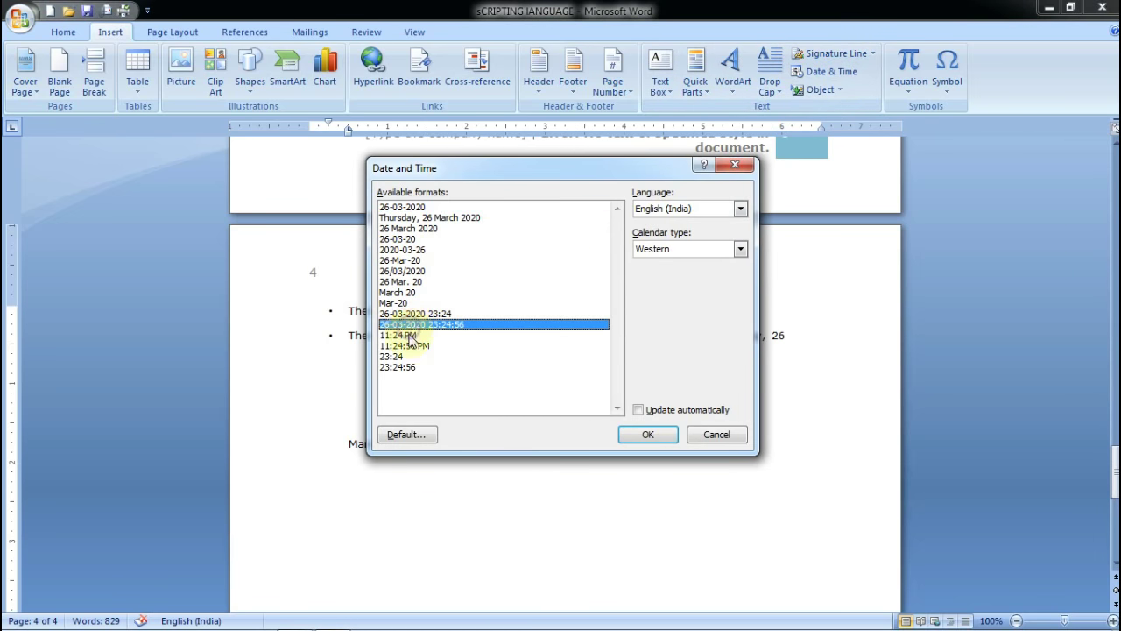
pyautogui.click(408, 334)
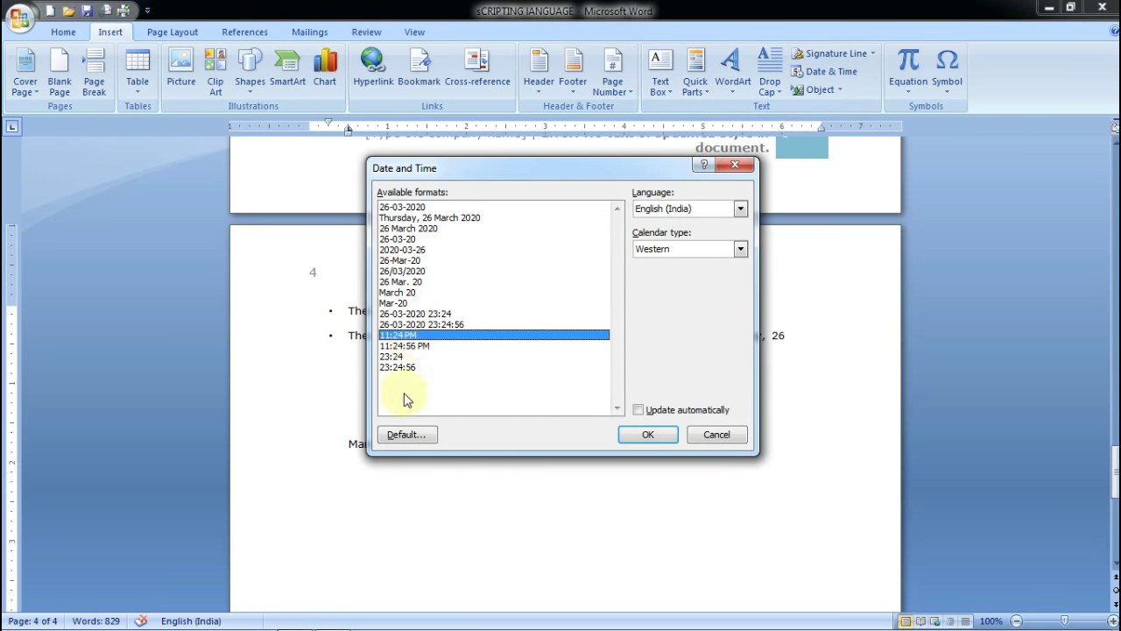
pyautogui.click(408, 435)
pyautogui.click(533, 367)
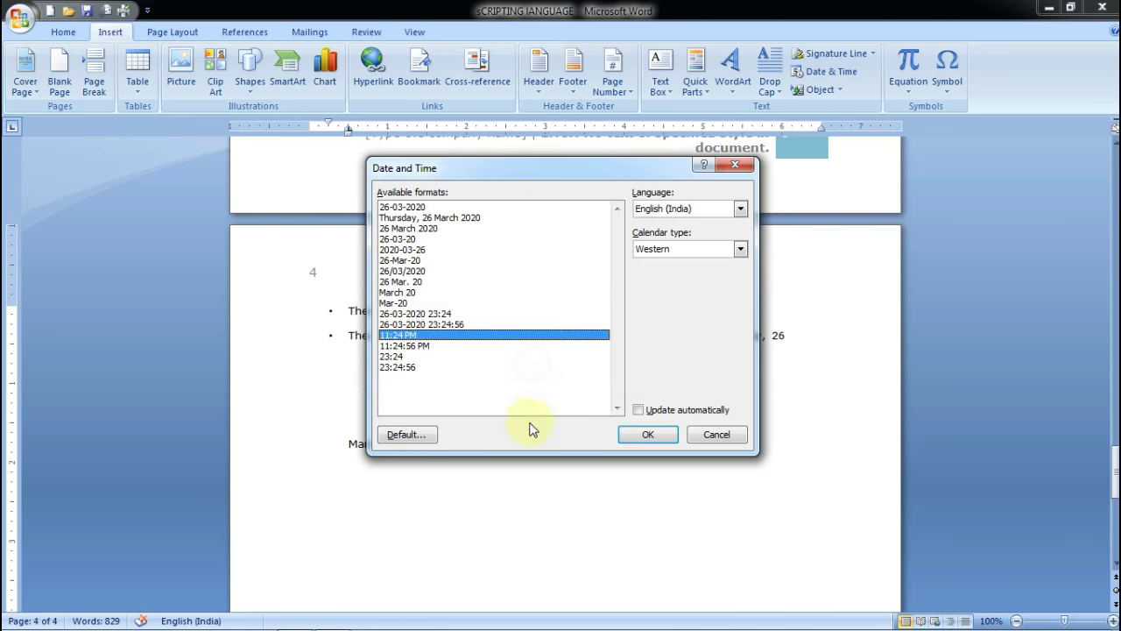
pyautogui.click(639, 437)
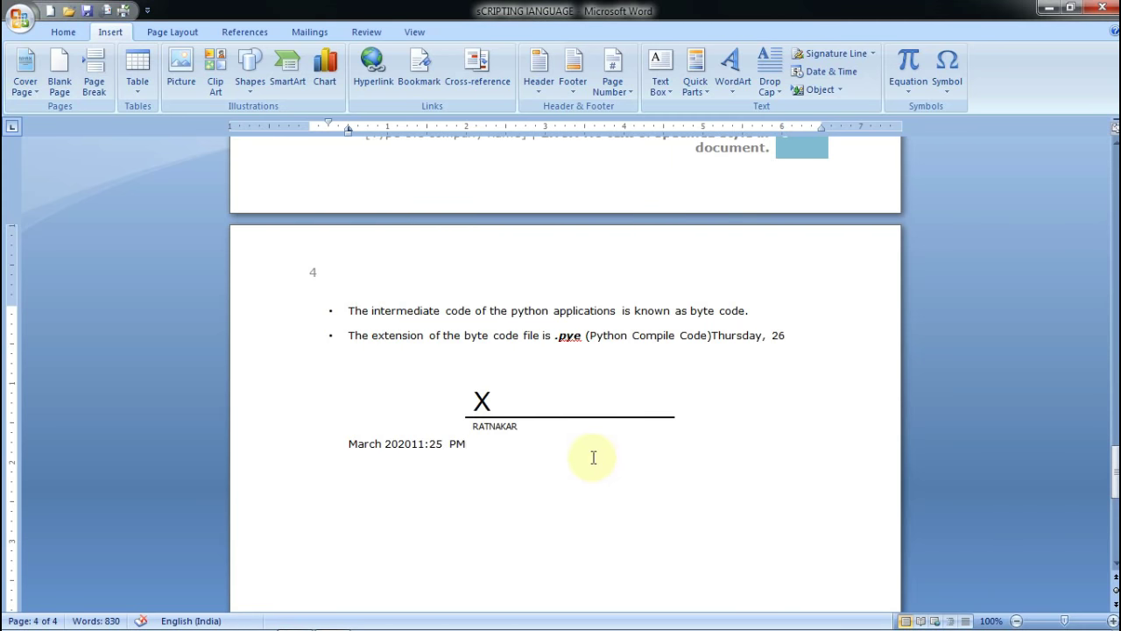
pyautogui.scroll(-5, 593, 457)
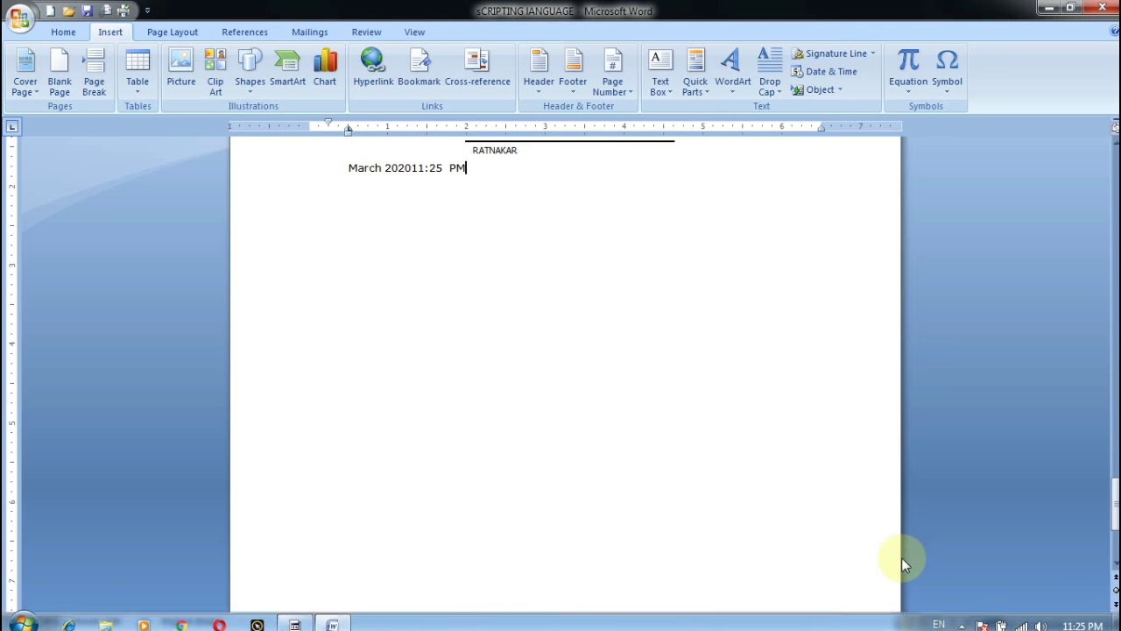
pyautogui.scroll(5, 843, 508)
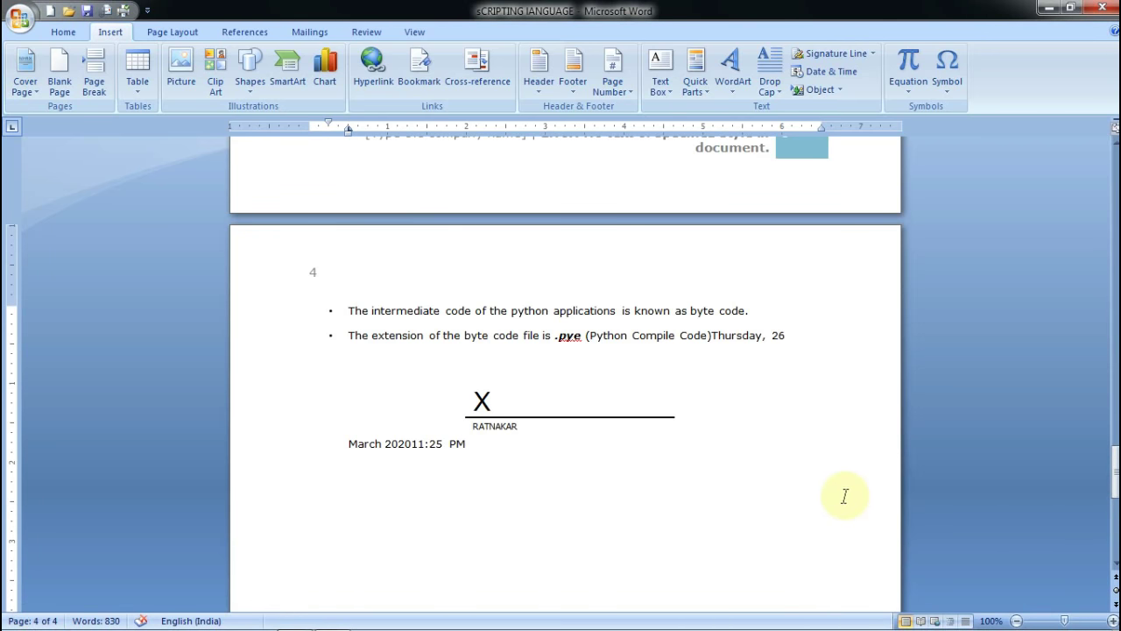
# Embed a blank Microsoft Office Excel Macro-Enabled Worksheet on page 4 and return to Word
pyautogui.click(831, 89)
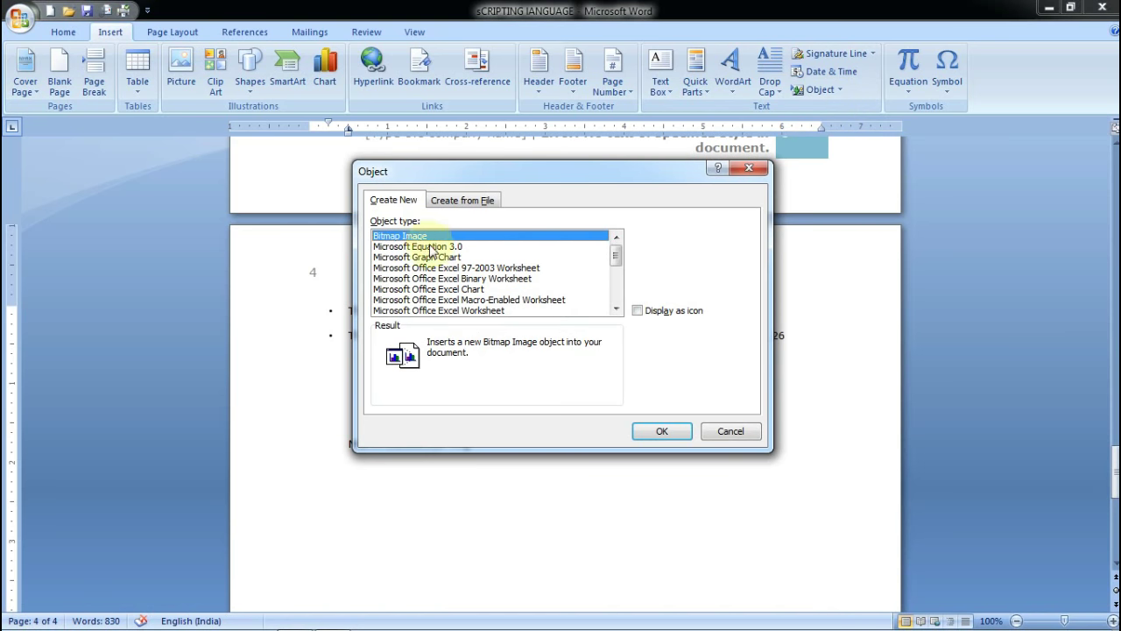
pyautogui.click(465, 300)
pyautogui.click(664, 431)
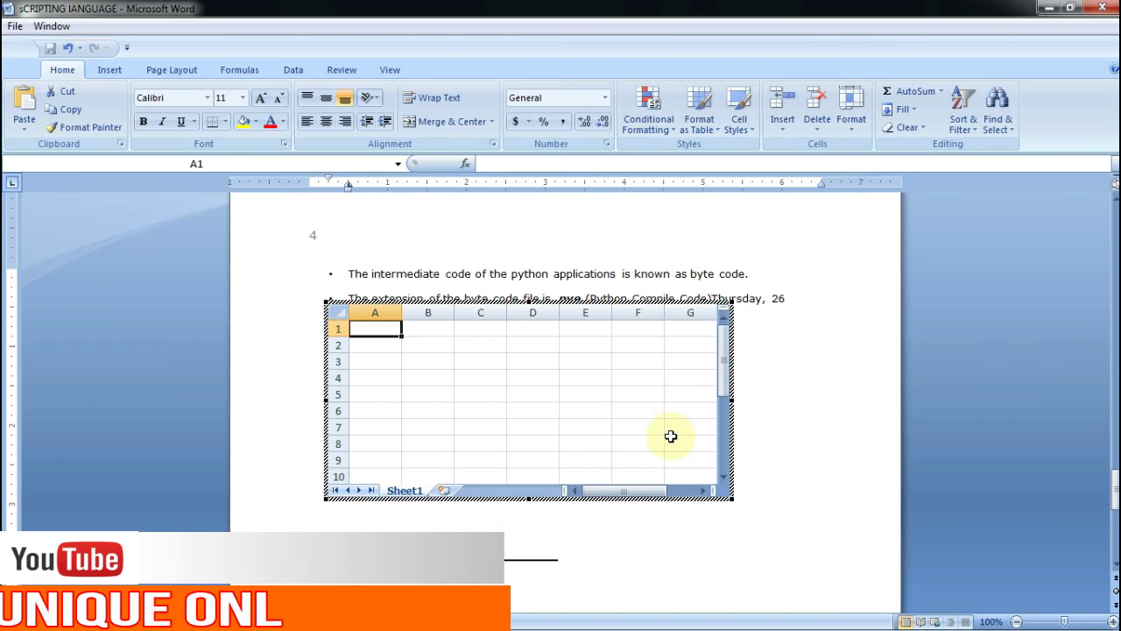
pyautogui.click(671, 436)
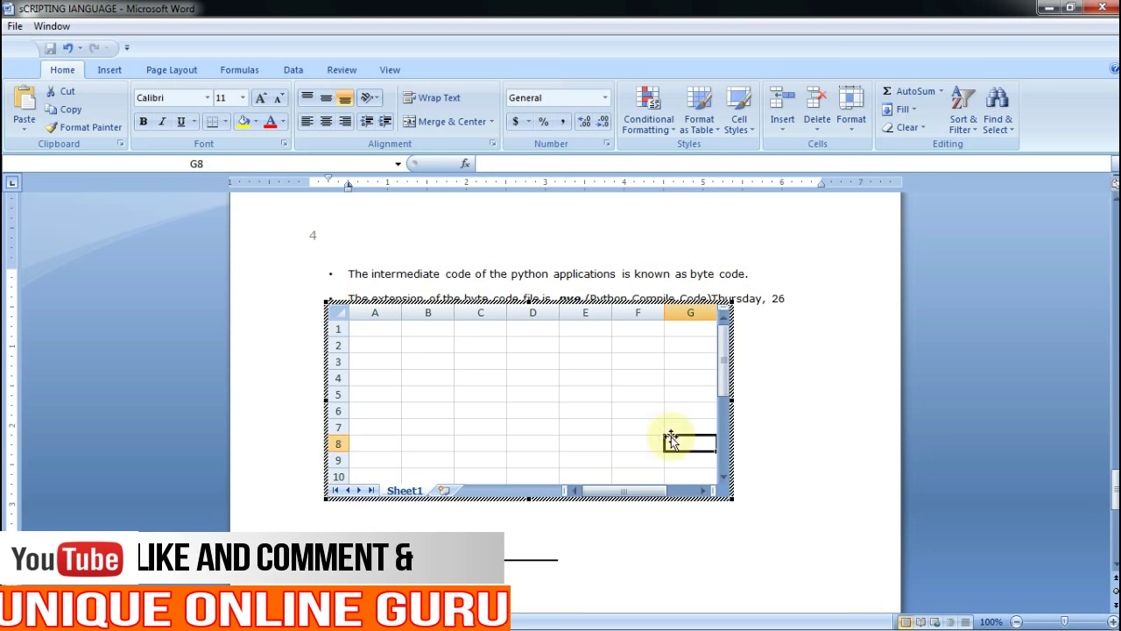
pyautogui.click(108, 70)
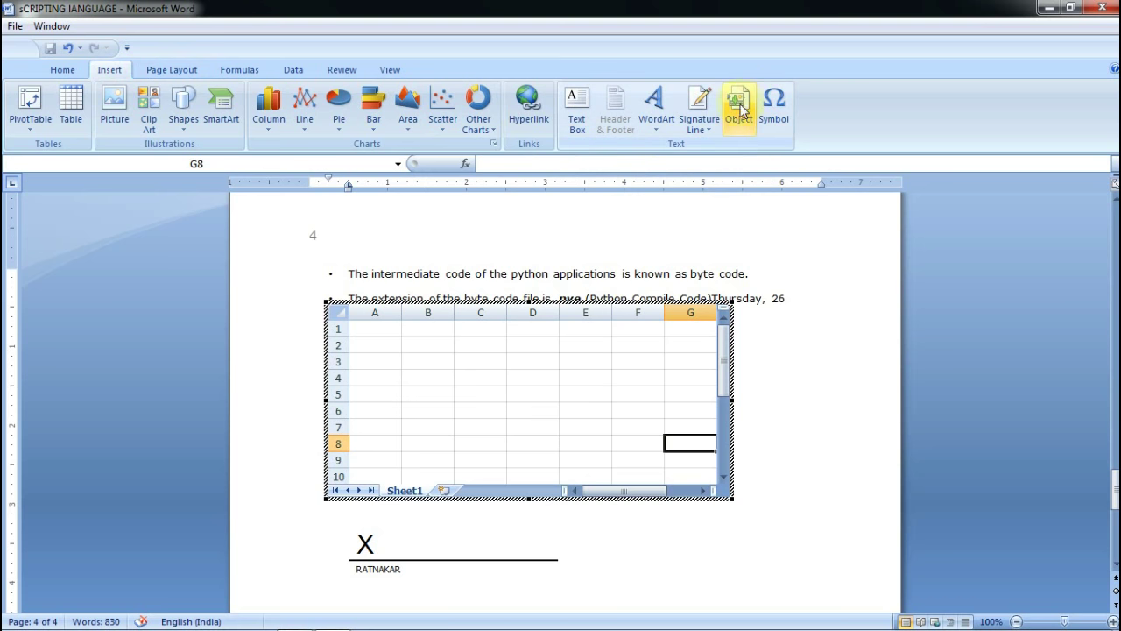
pyautogui.click(692, 212)
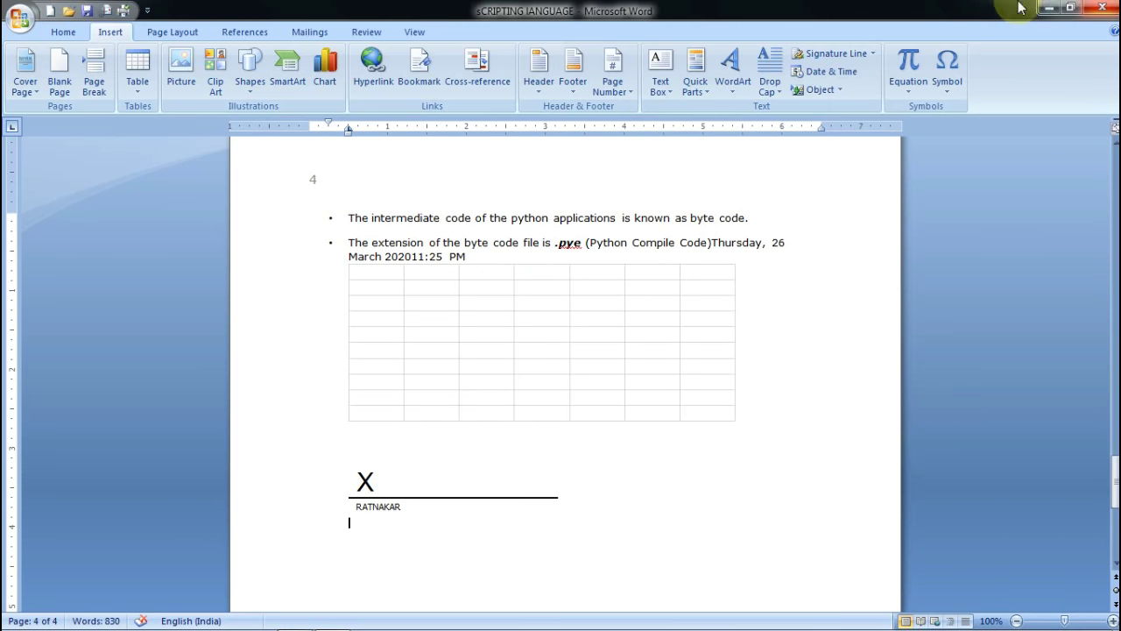
# Insert the built-in Binomial Theorem equation after the worksheet and select it
pyautogui.click(907, 88)
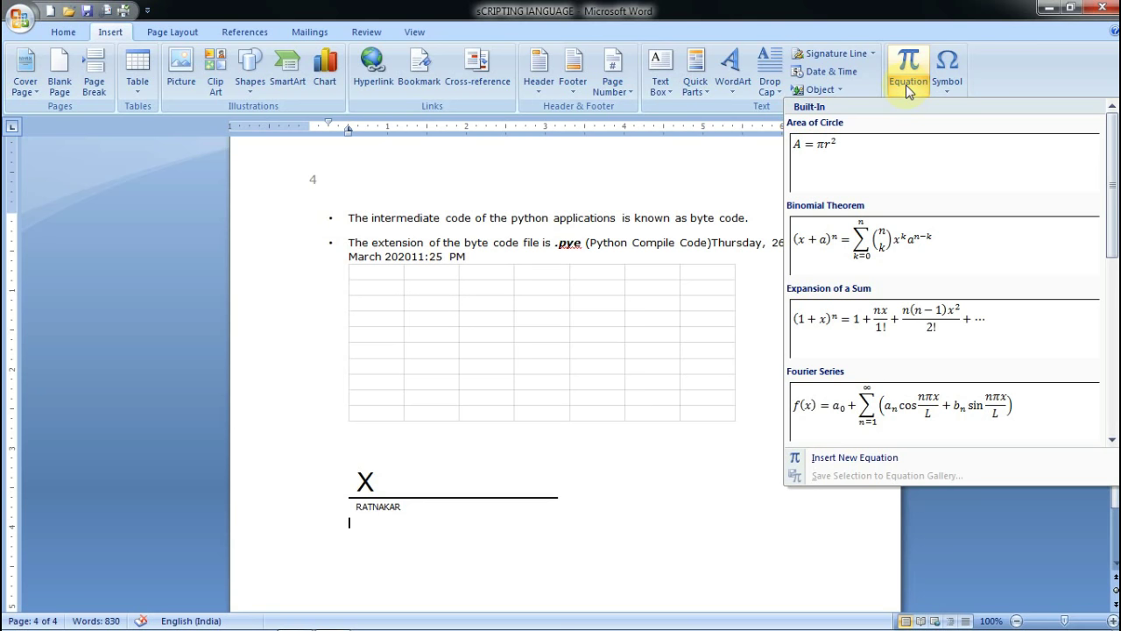
pyautogui.click(934, 270)
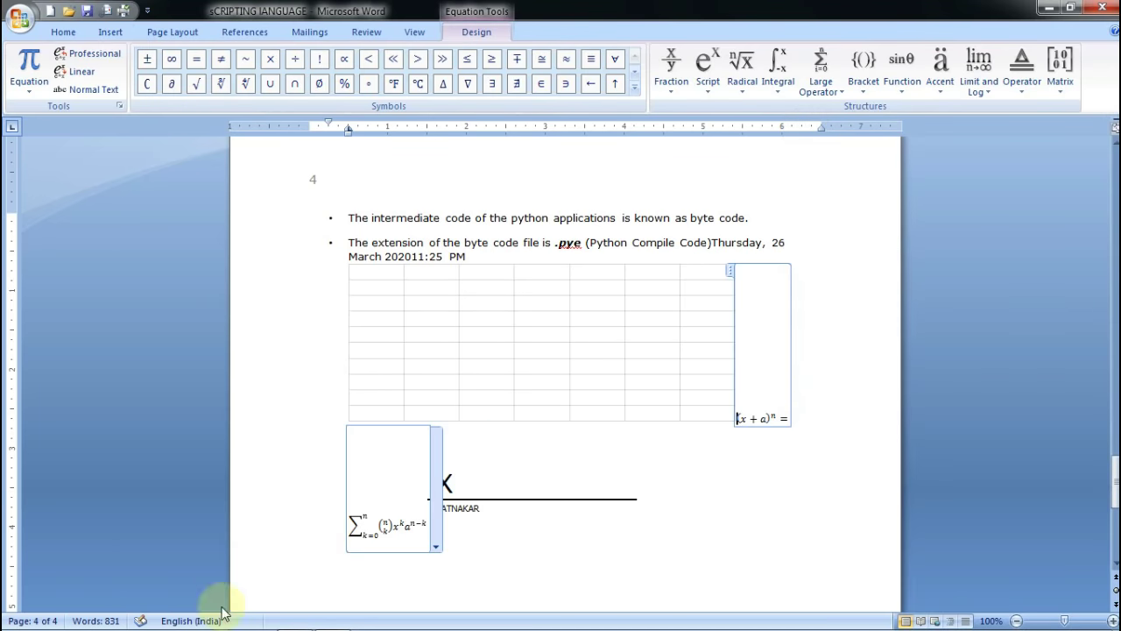
pyautogui.click(419, 501)
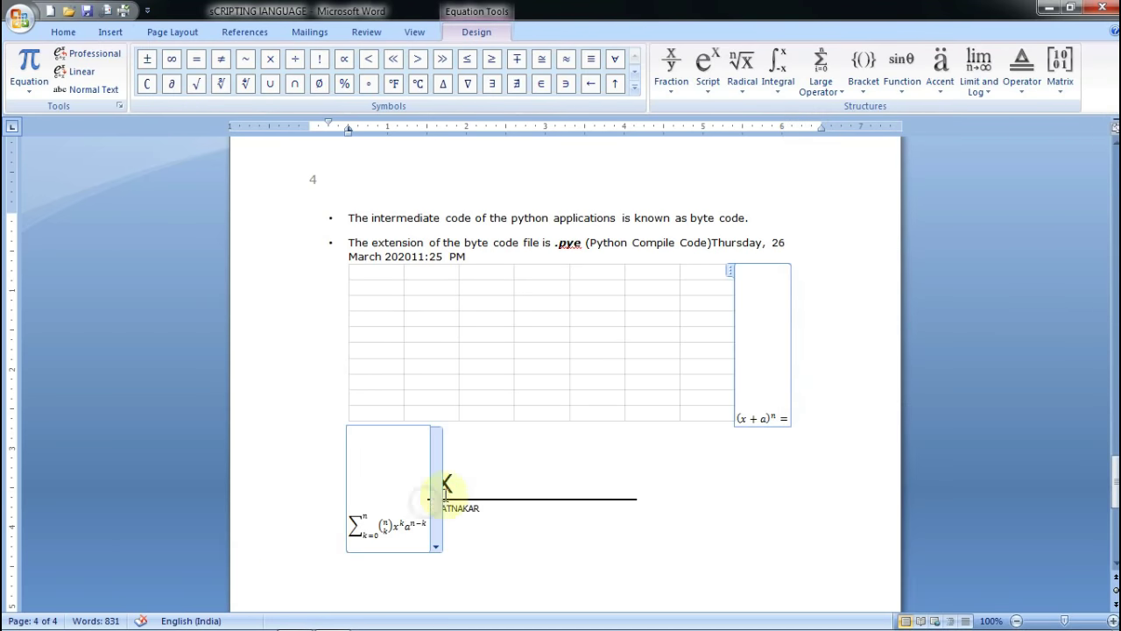
pyautogui.click(438, 552)
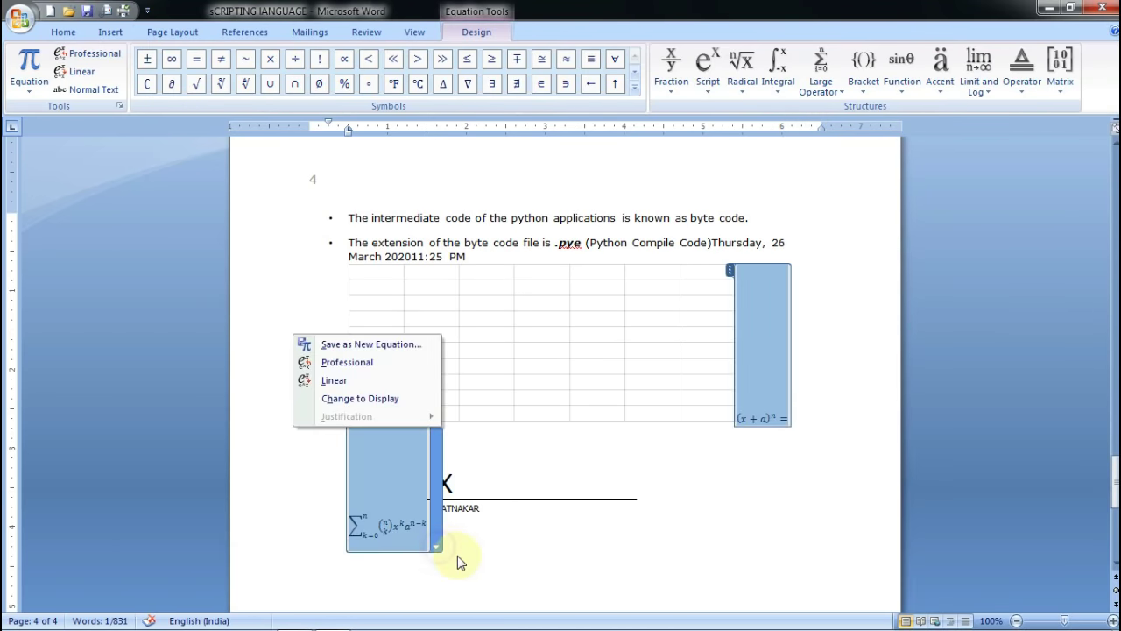
pyautogui.click(400, 520)
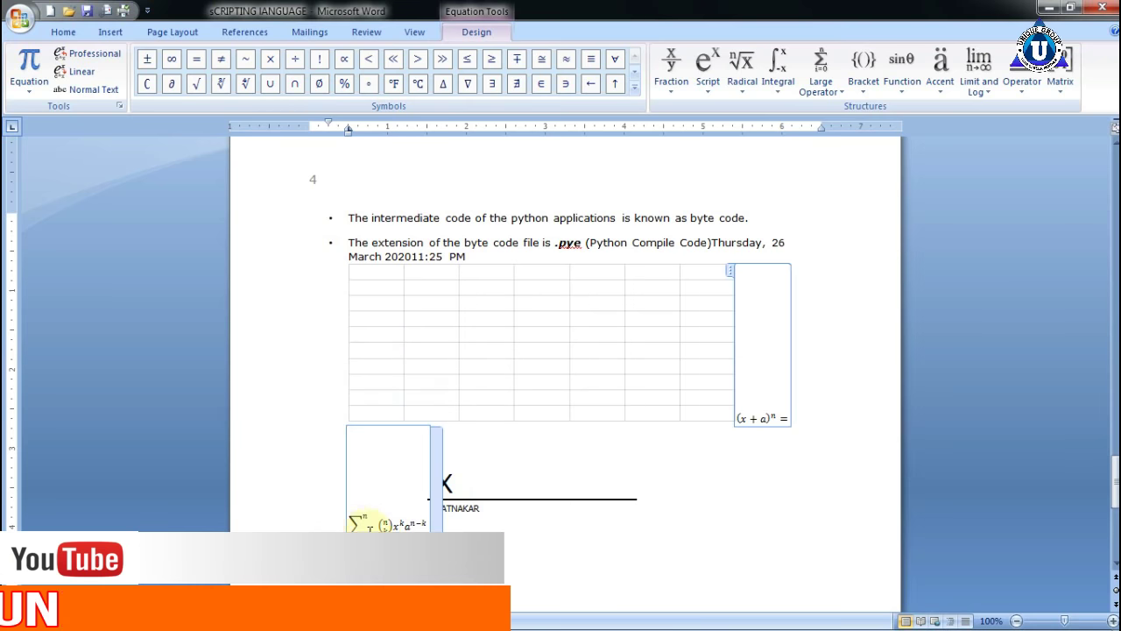
pyautogui.click(374, 528)
pyautogui.write('LKJ;')
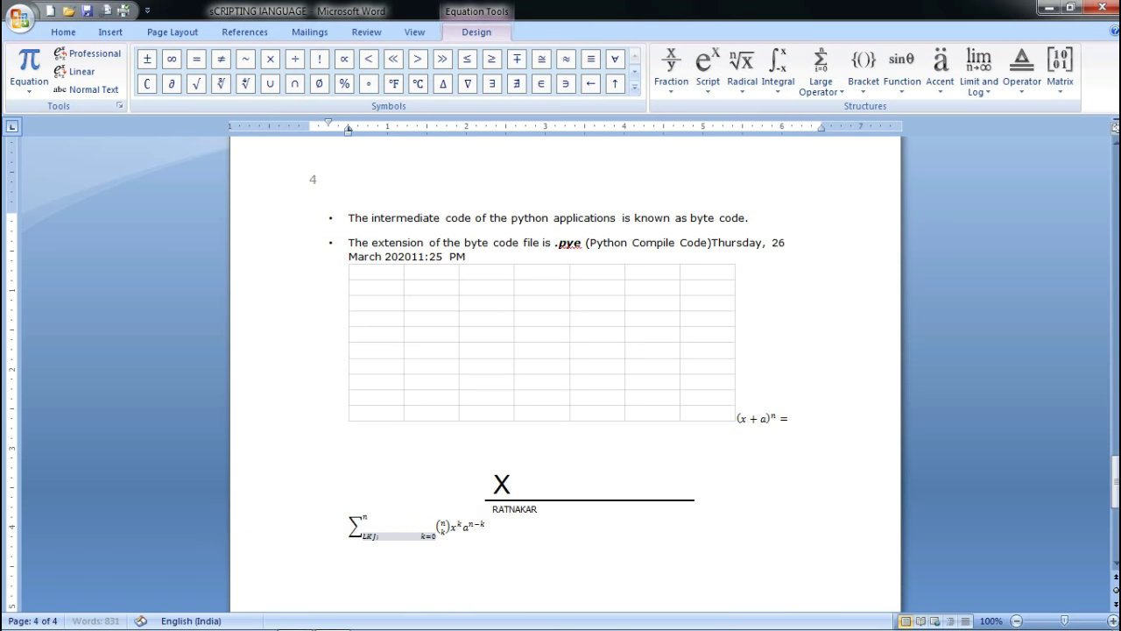
pyautogui.click(447, 533)
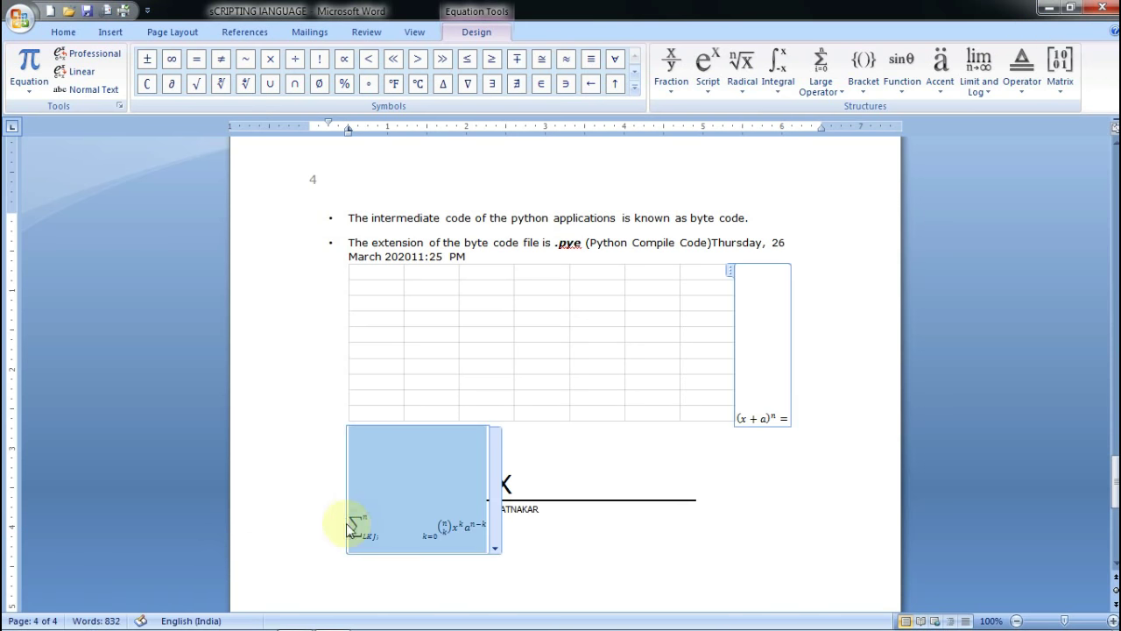
pyautogui.moveTo(362, 525); pyautogui.dragTo(333, 518)
pyautogui.click(488, 526)
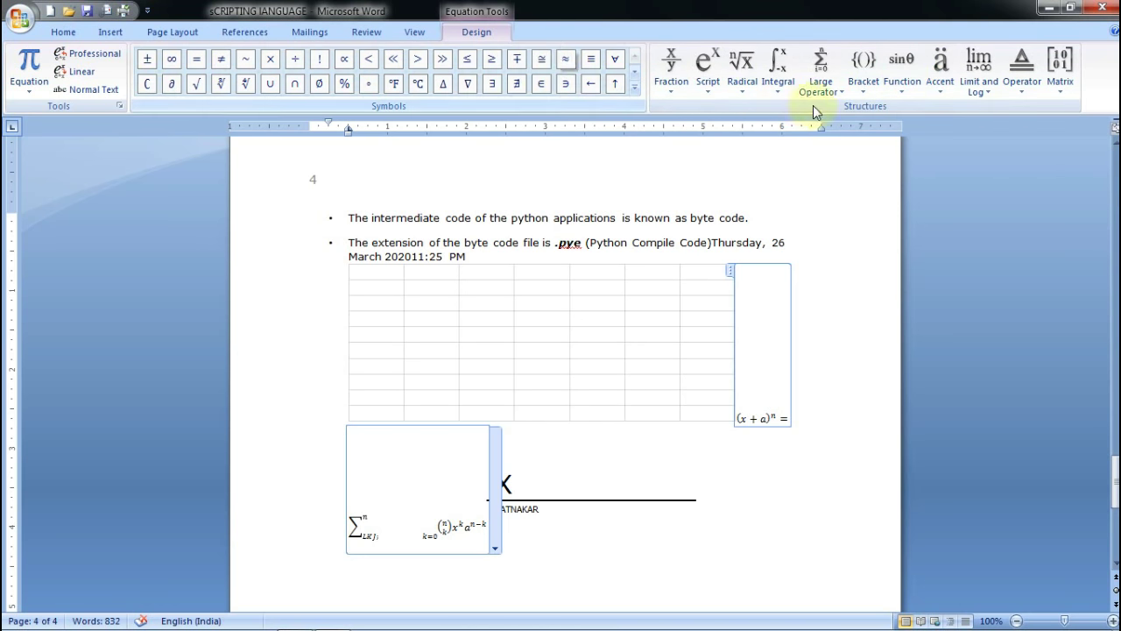
# Browse the equation galleries (matrix, operator, bracket, integral, script, fraction) without changing the equation
pyautogui.click(1058, 104)
pyautogui.click(1017, 92)
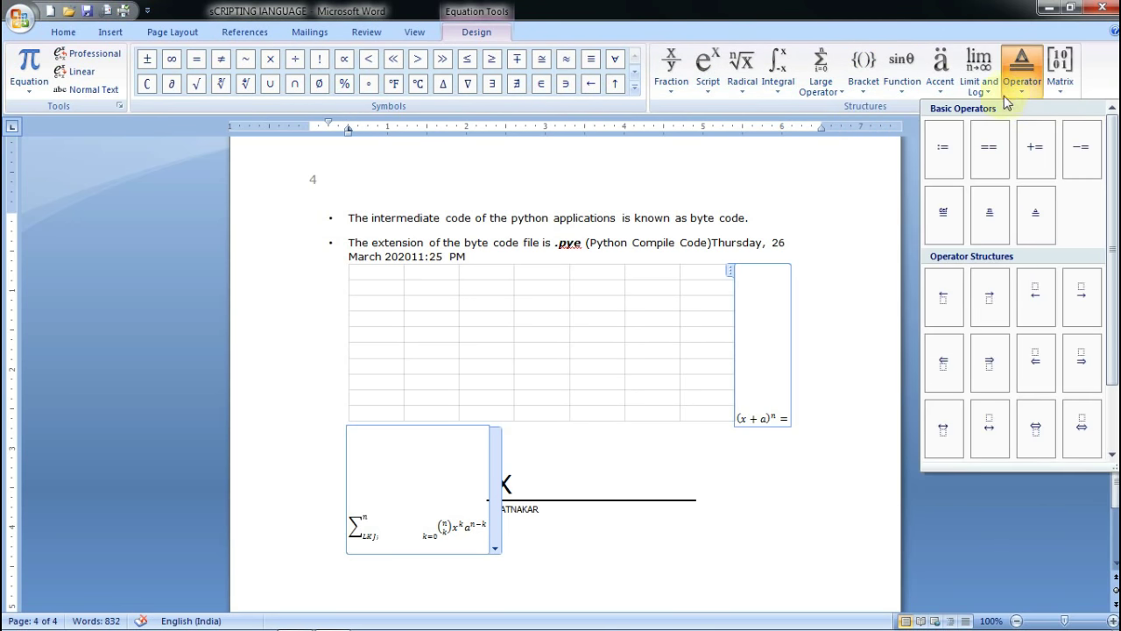
pyautogui.click(981, 93)
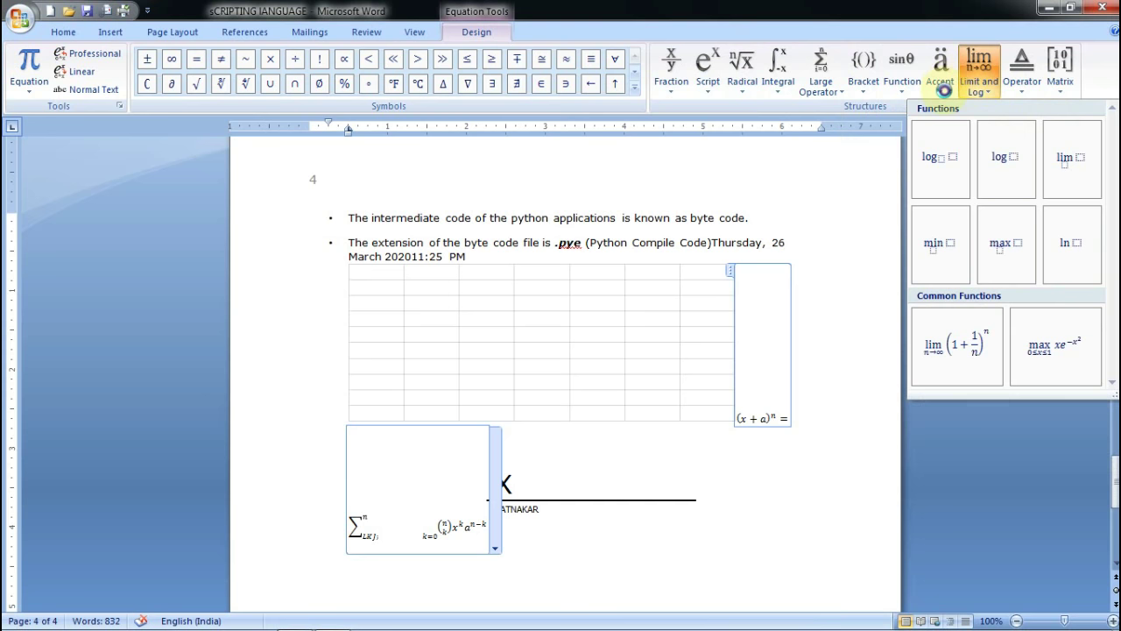
pyautogui.click(944, 90)
pyautogui.click(887, 93)
pyautogui.click(872, 94)
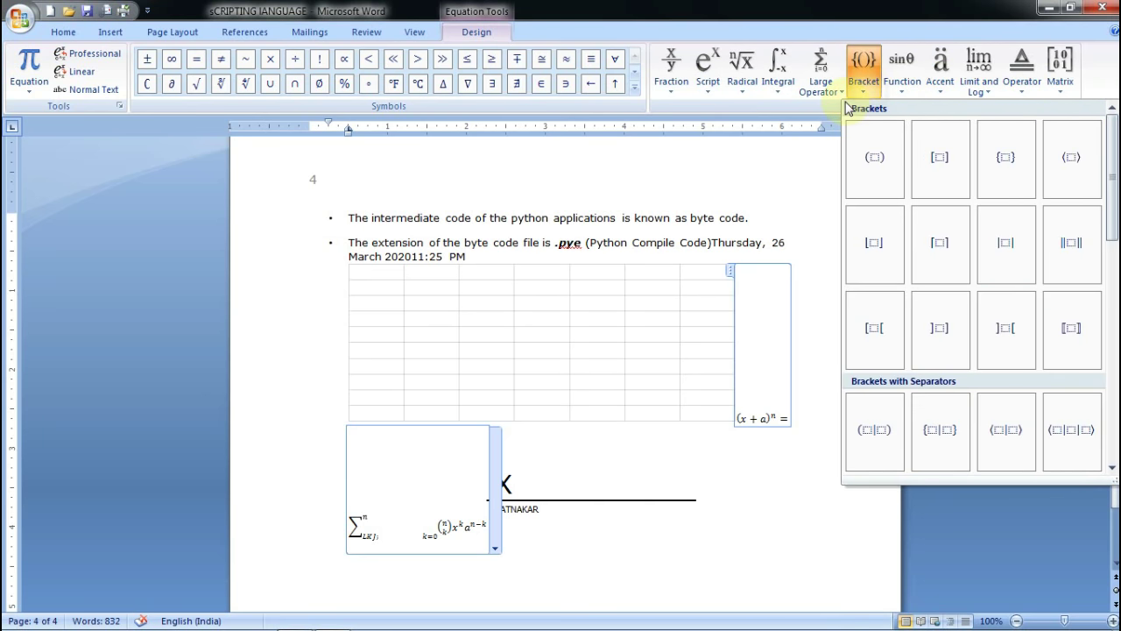
pyautogui.click(831, 93)
pyautogui.click(777, 91)
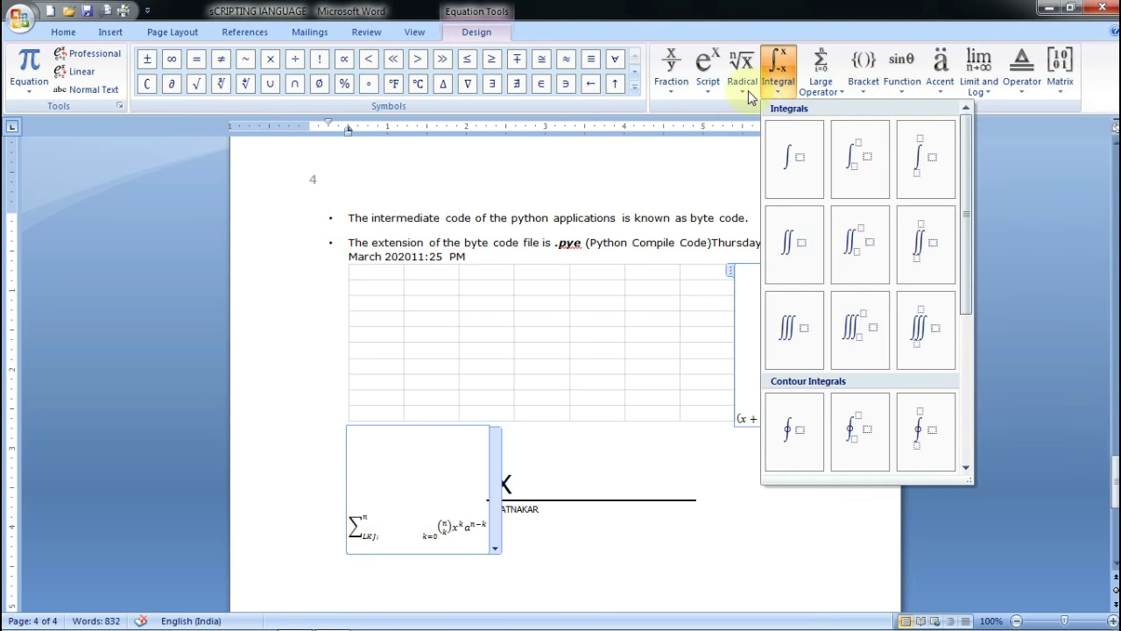
pyautogui.click(743, 91)
pyautogui.click(709, 89)
pyautogui.click(689, 96)
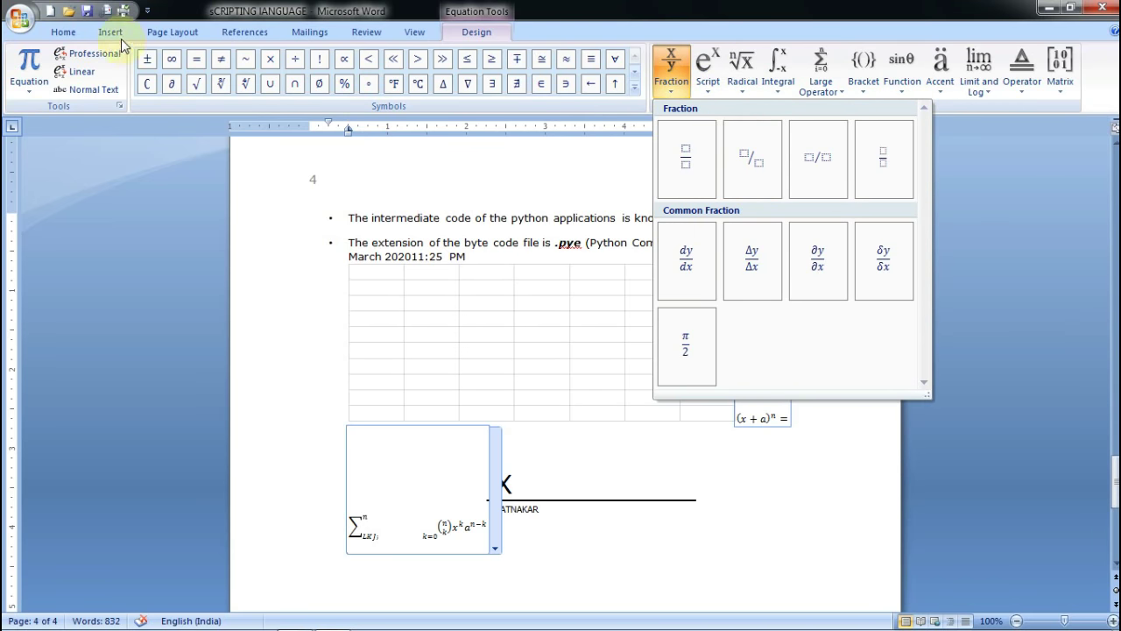
pyautogui.click(112, 32)
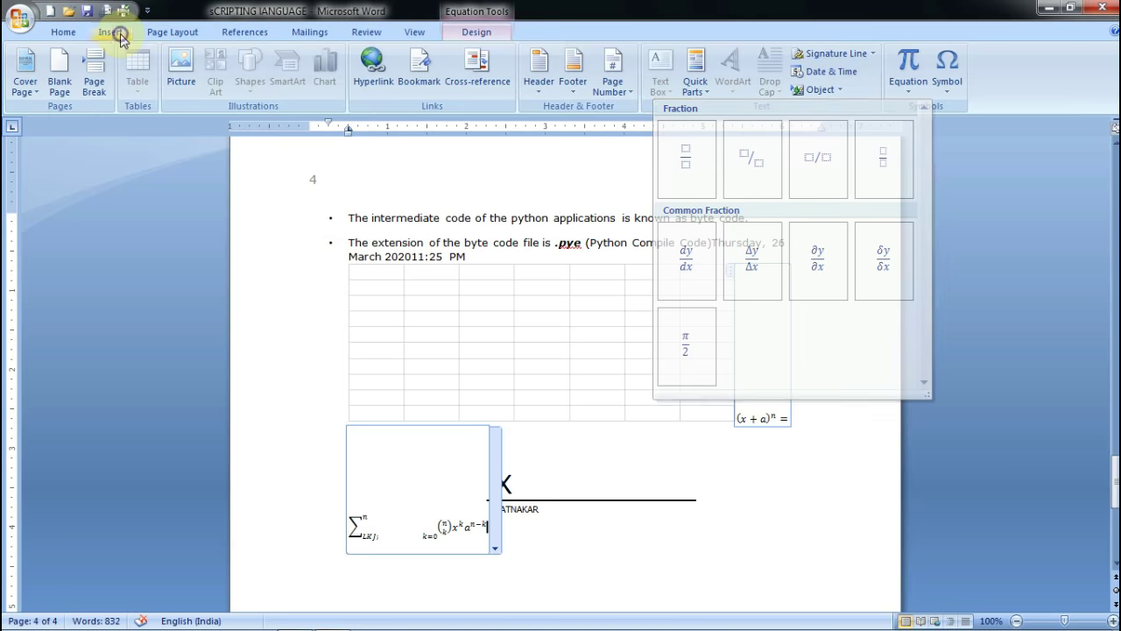
# Insert three registered signs (®) after the binomial equation
pyautogui.click(952, 89)
pyautogui.click(997, 214)
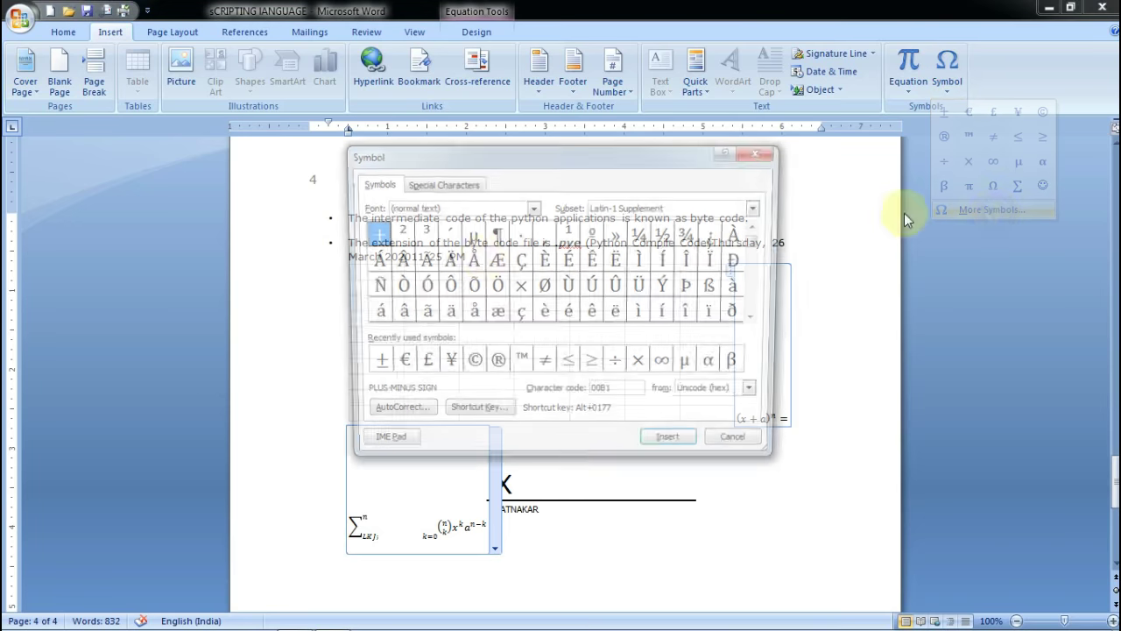
pyautogui.click(489, 372)
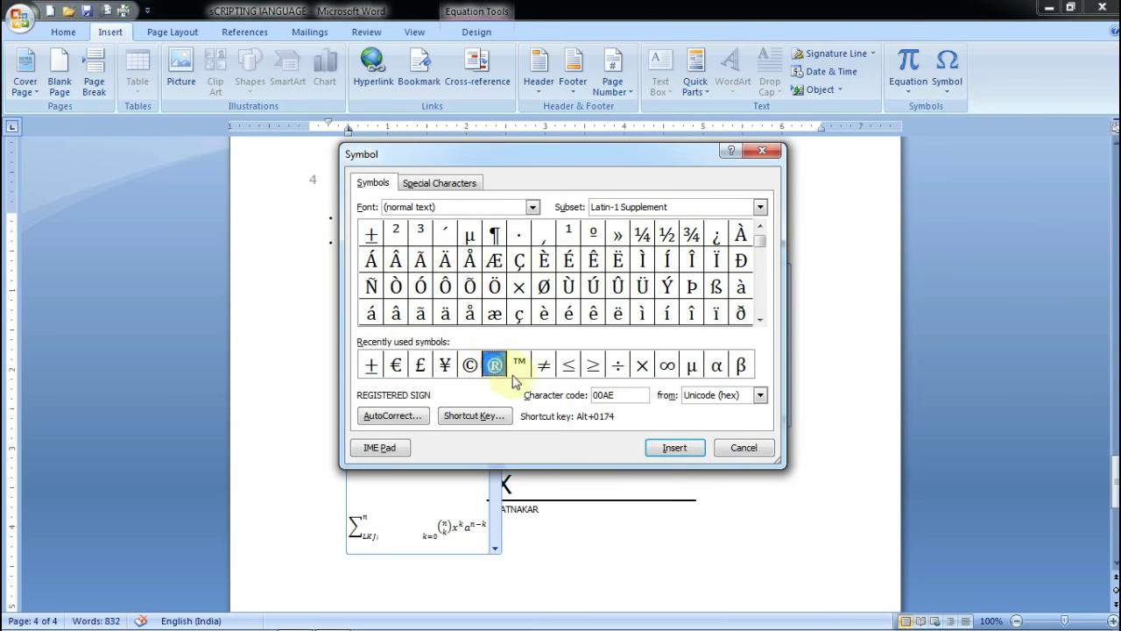
pyautogui.click(675, 448)
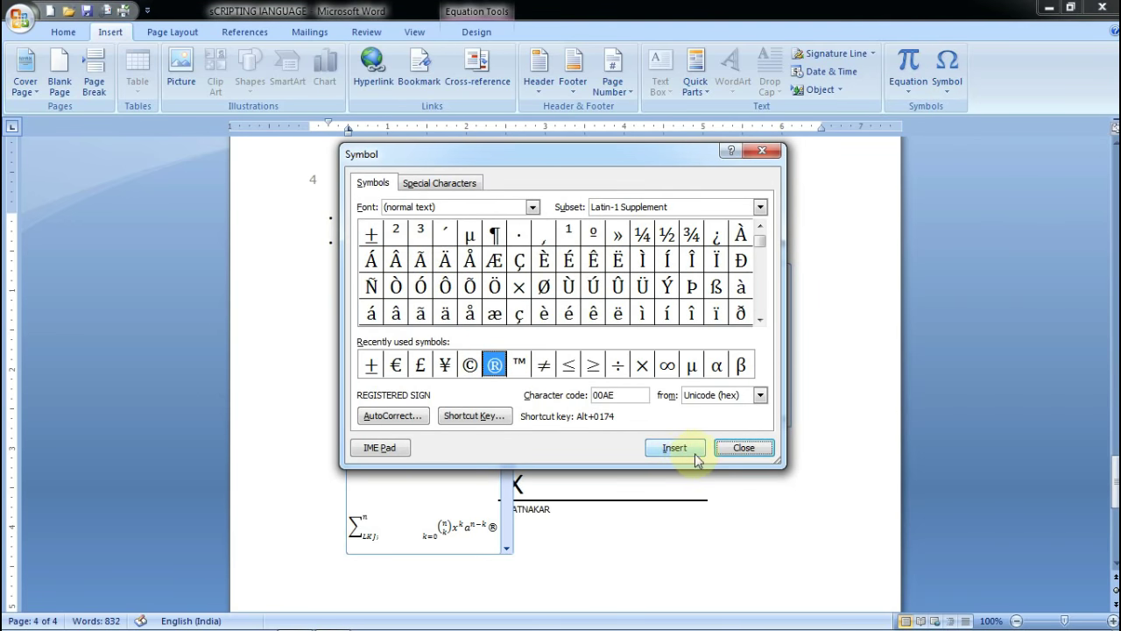
pyautogui.click(696, 456)
pyautogui.click(697, 456)
pyautogui.click(685, 524)
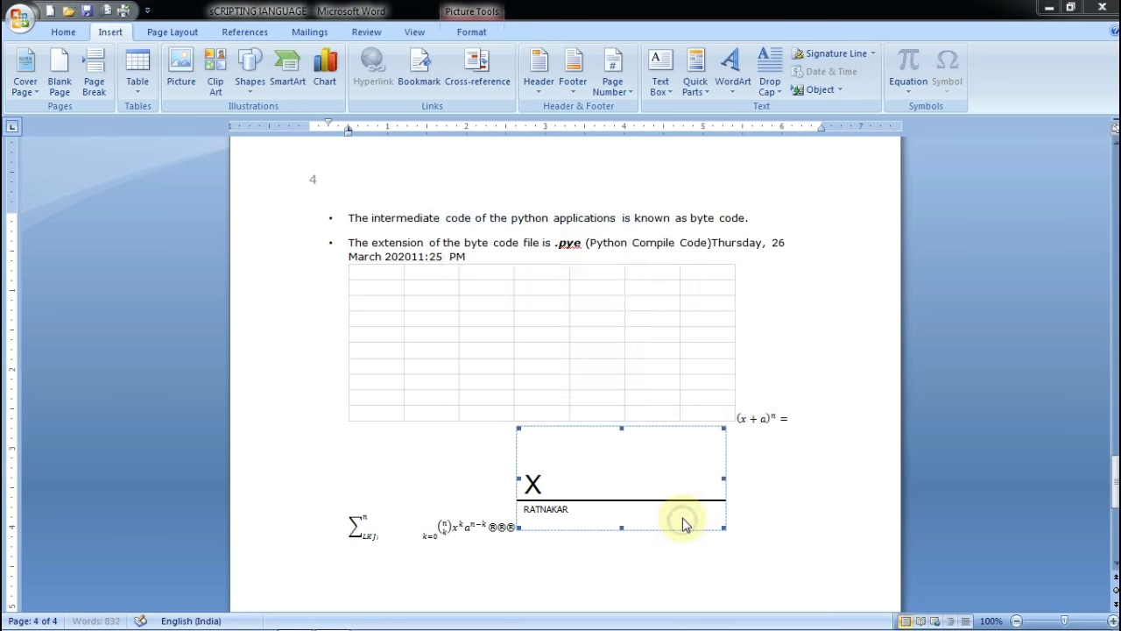
# Dismiss the signature-signing prompt and the web page it opened, then close the Symbol dialog
pyautogui.doubleClick(685, 524)
pyautogui.click(587, 395)
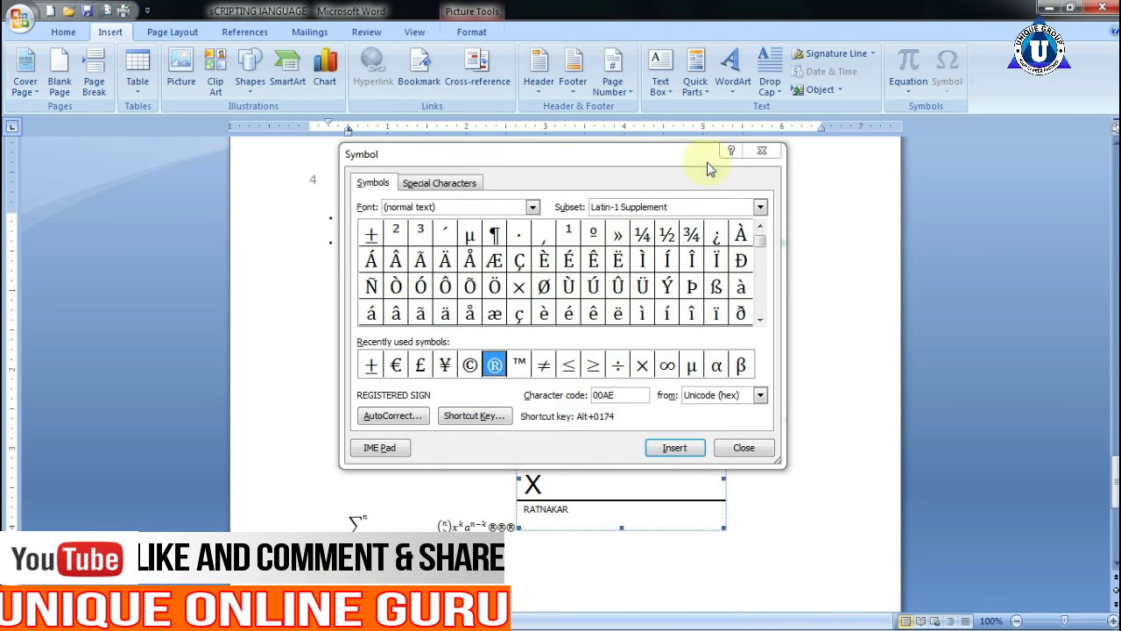
pyautogui.click(689, 68)
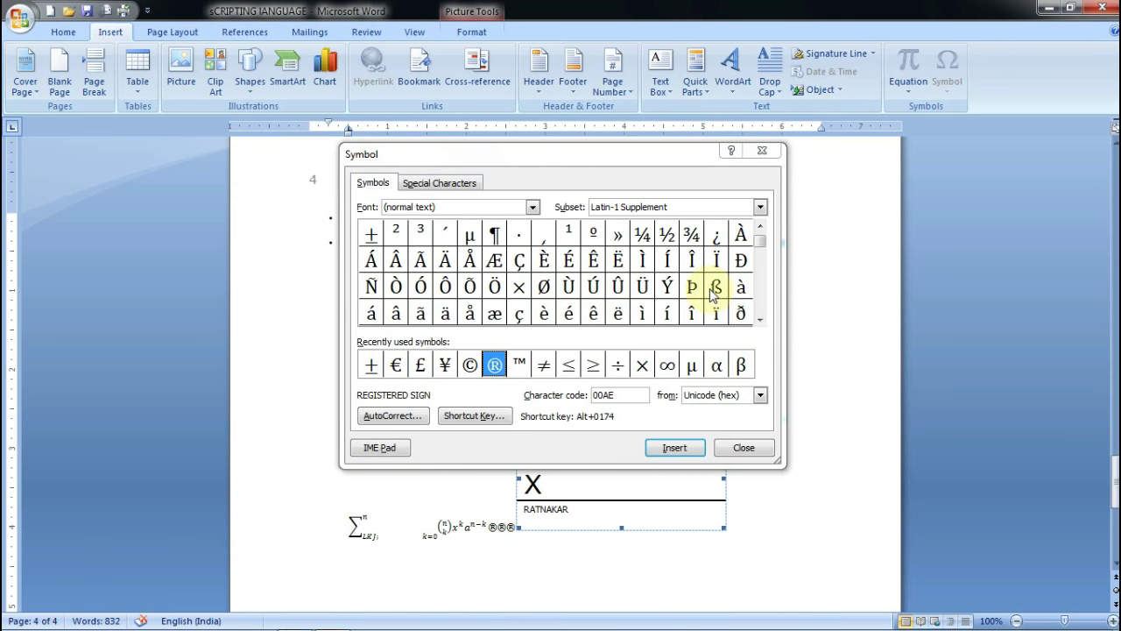
pyautogui.click(773, 153)
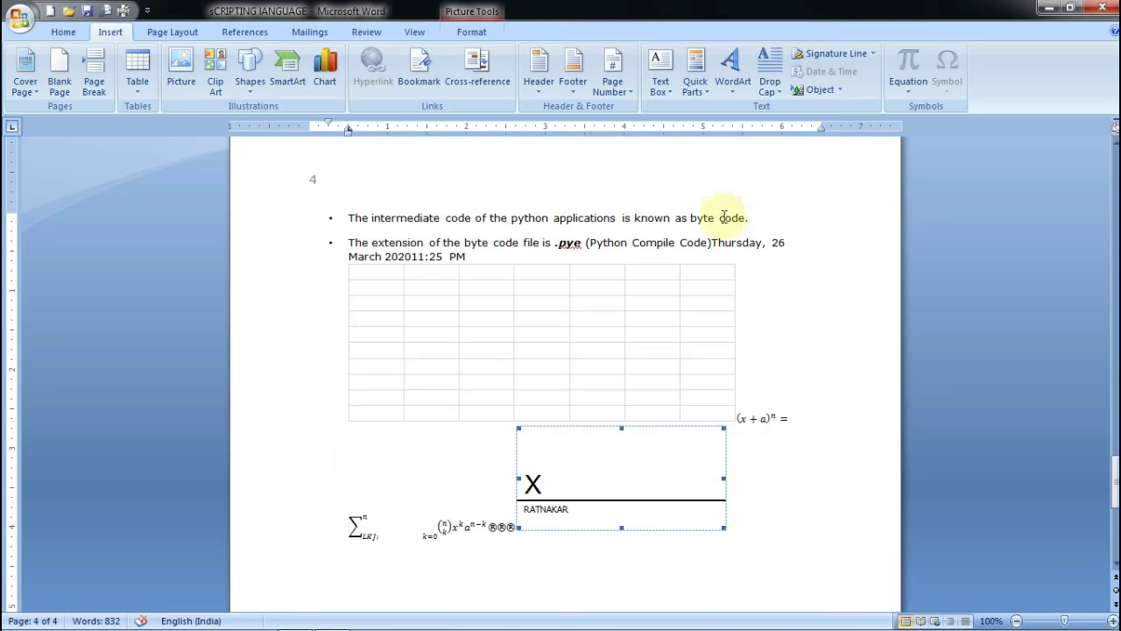
pyautogui.scroll(10, 728, 300)
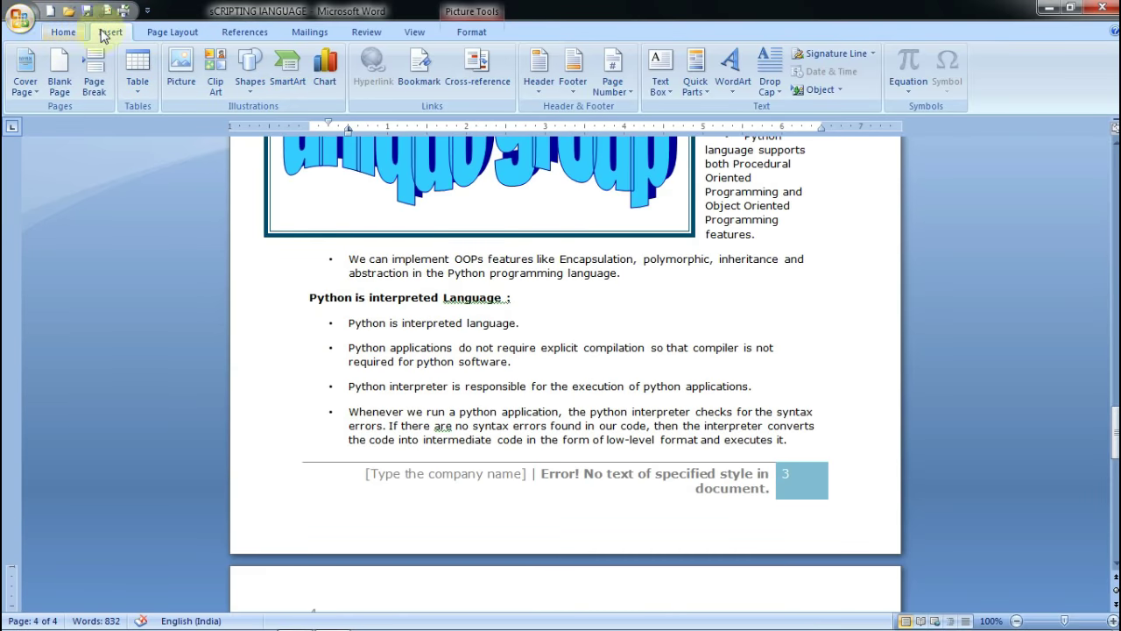